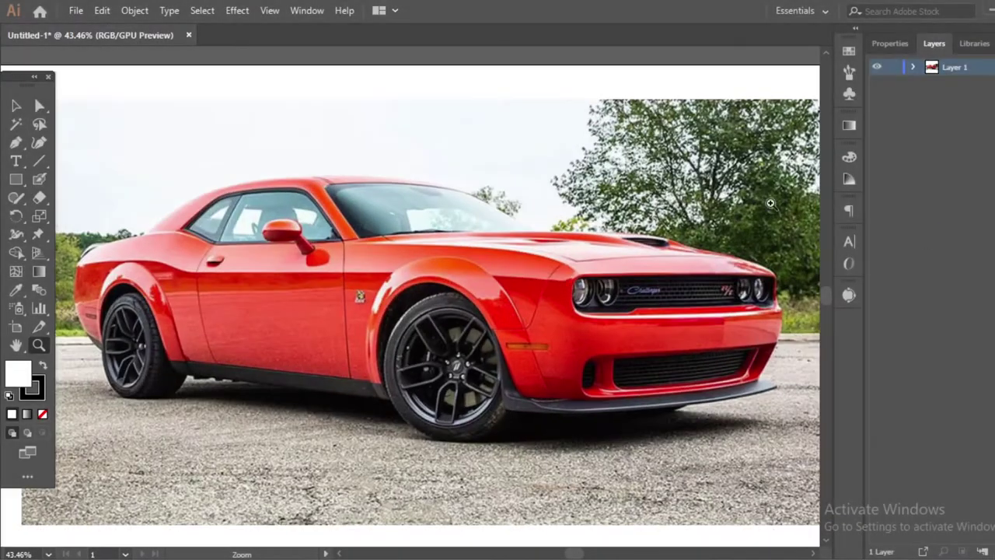
Start the unfilled Pen outline along the lower sill and over the front wheel arch
{"action": "left_click", "coordinate": [356, 389]}
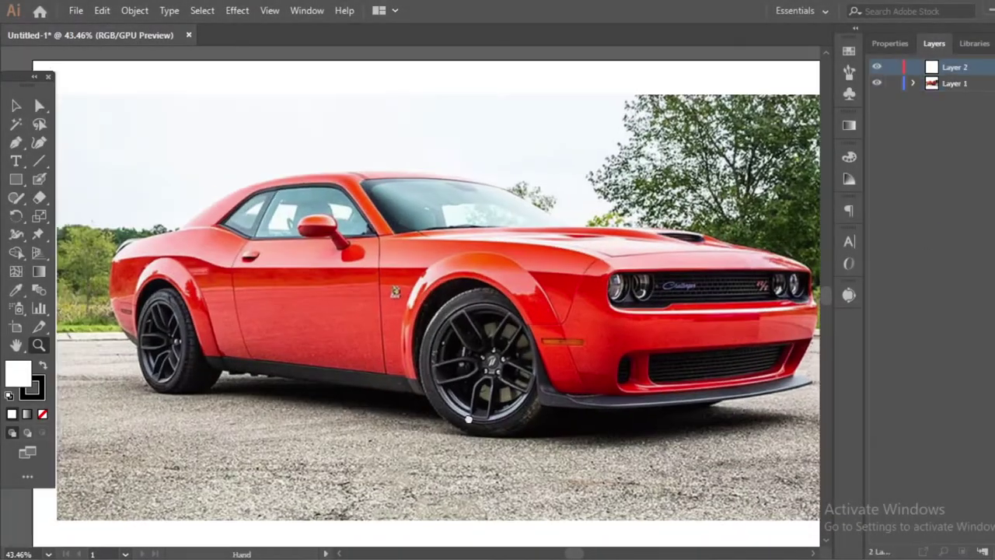
{"action": "key", "text": "p"}
{"action": "left_click", "coordinate": [500, 420]}
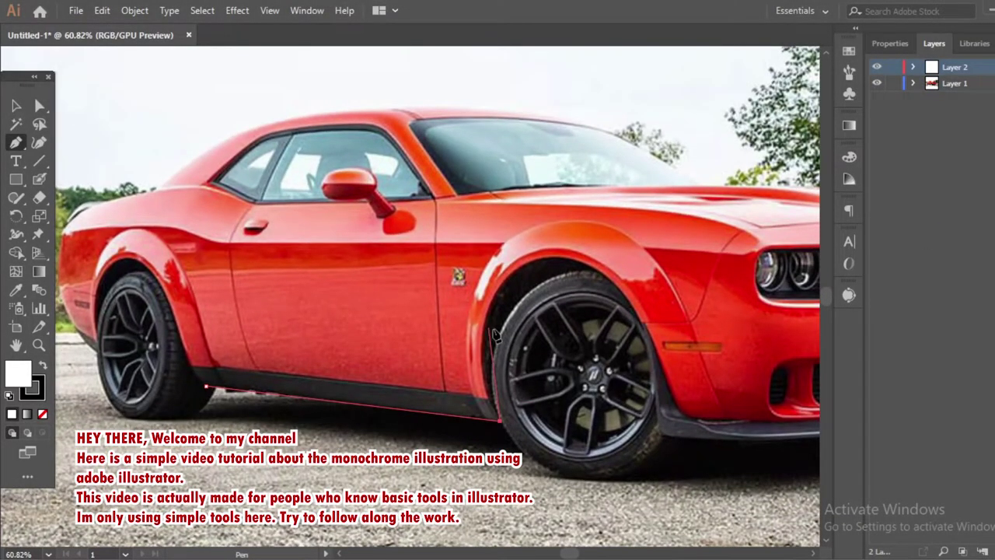
{"action": "left_click_drag", "start_coordinate": [482, 328], "coordinate": [490, 275]}
{"action": "left_click", "coordinate": [555, 258]}
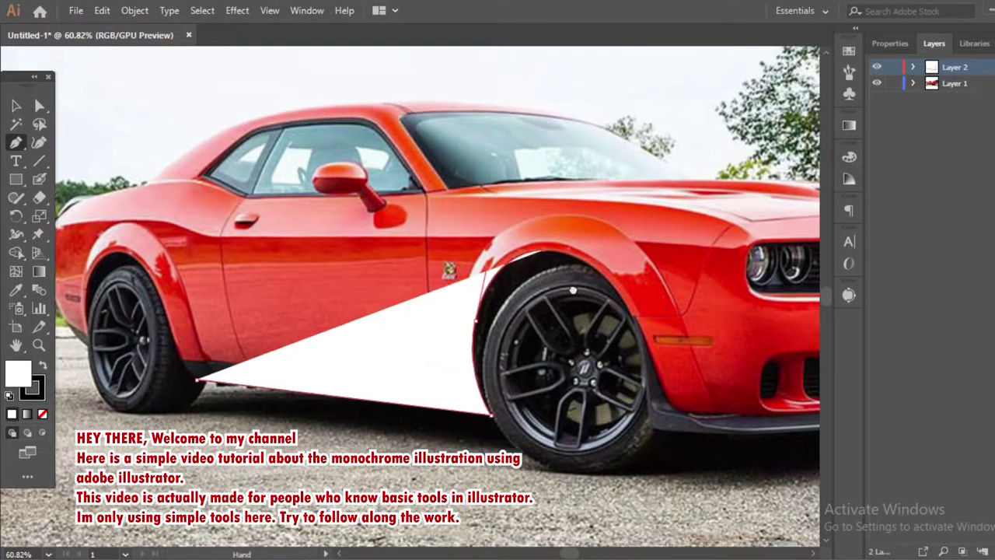
{"action": "left_click_drag", "start_coordinate": [555, 259], "coordinate": [463, 232]}
{"action": "left_click", "coordinate": [544, 287]}
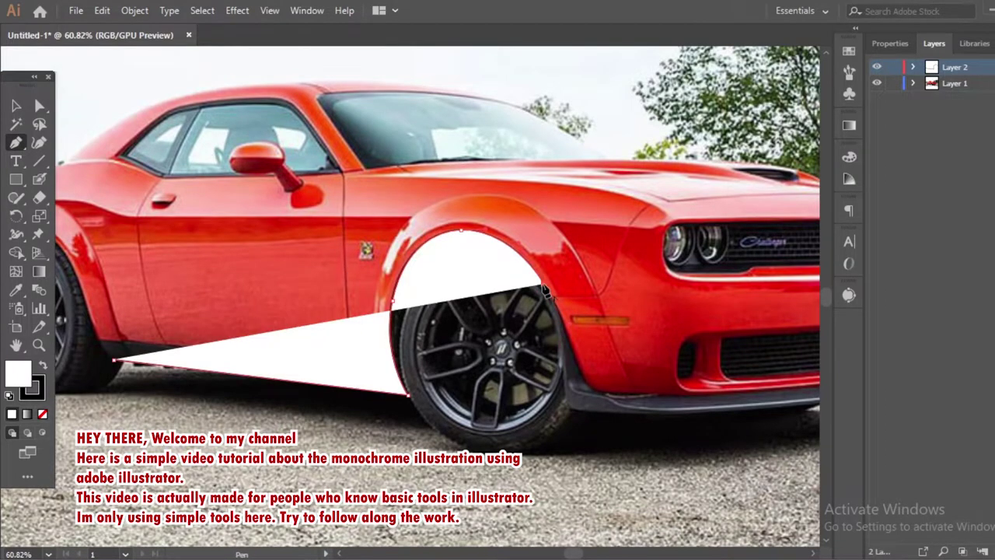
{"action": "left_click", "coordinate": [43, 415]}
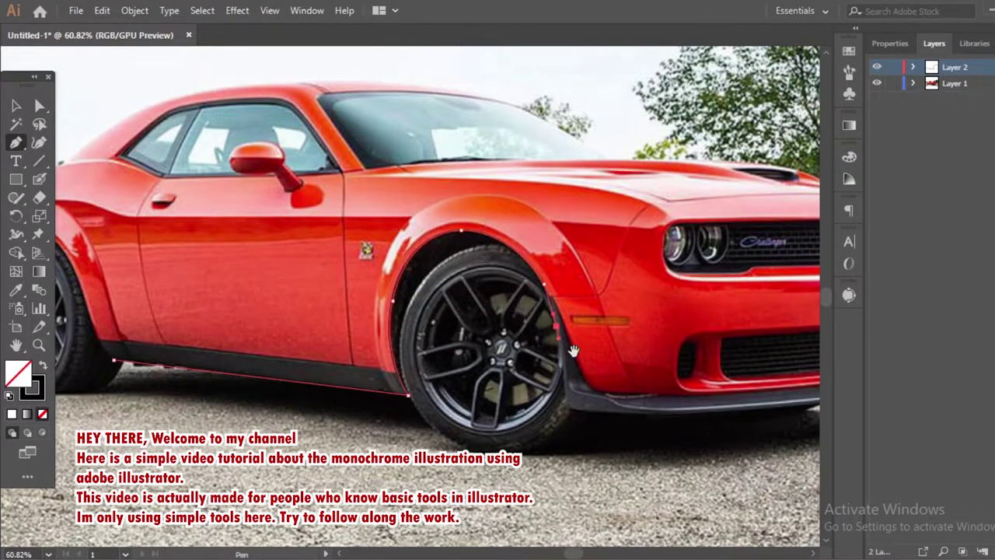
Continue the outline along the front fender and bumper to its right tip
{"action": "left_click_drag", "start_coordinate": [562, 333], "coordinate": [460, 342]}
{"action": "left_click", "coordinate": [463, 410]}
{"action": "left_click", "coordinate": [557, 420]}
{"action": "left_click", "coordinate": [620, 415]}
{"action": "left_click", "coordinate": [682, 409]}
{"action": "left_click_drag", "start_coordinate": [725, 406], "coordinate": [496, 406]}
{"action": "left_click", "coordinate": [552, 400]}
{"action": "left_click", "coordinate": [607, 384]}
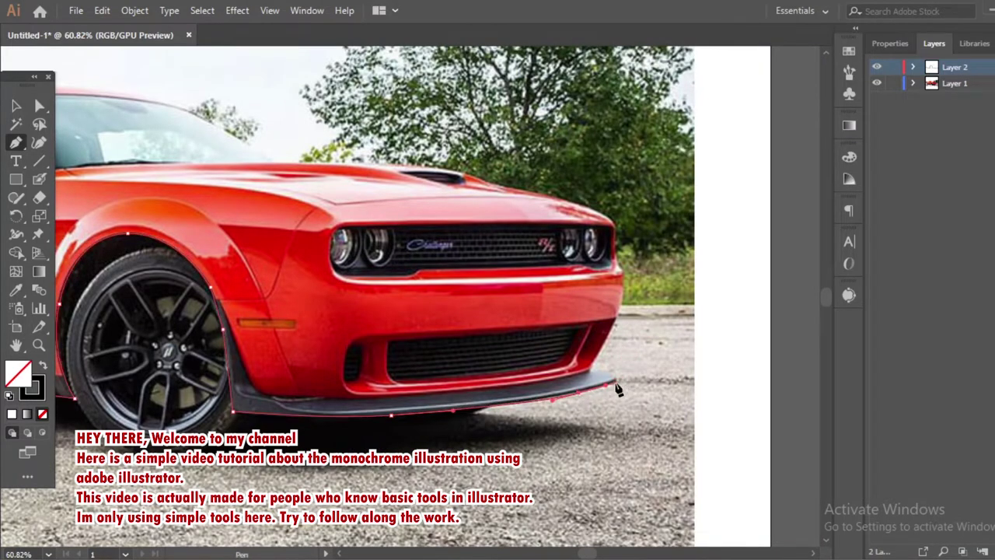
{"action": "left_click", "coordinate": [619, 312]}
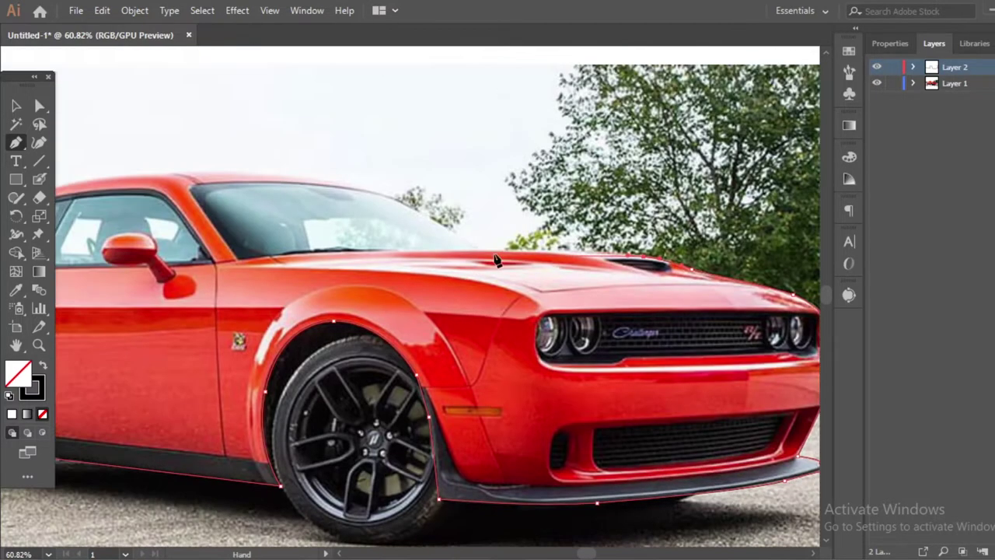
Trace the roofline and rear end to finish the outline, then lock Layer 1
{"action": "left_click_drag", "start_coordinate": [122, 155], "coordinate": [534, 231]}
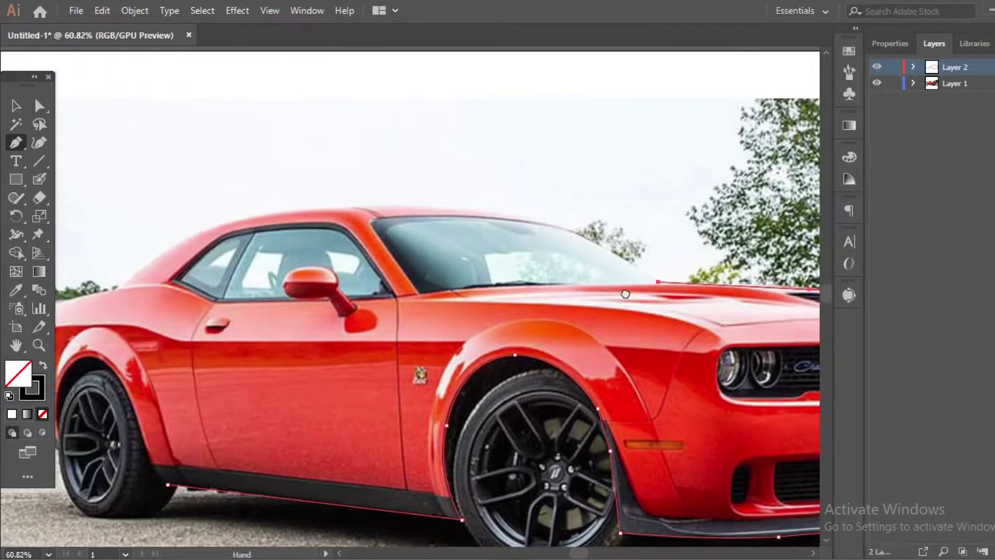
{"action": "left_click", "coordinate": [360, 217]}
{"action": "left_click", "coordinate": [285, 220]}
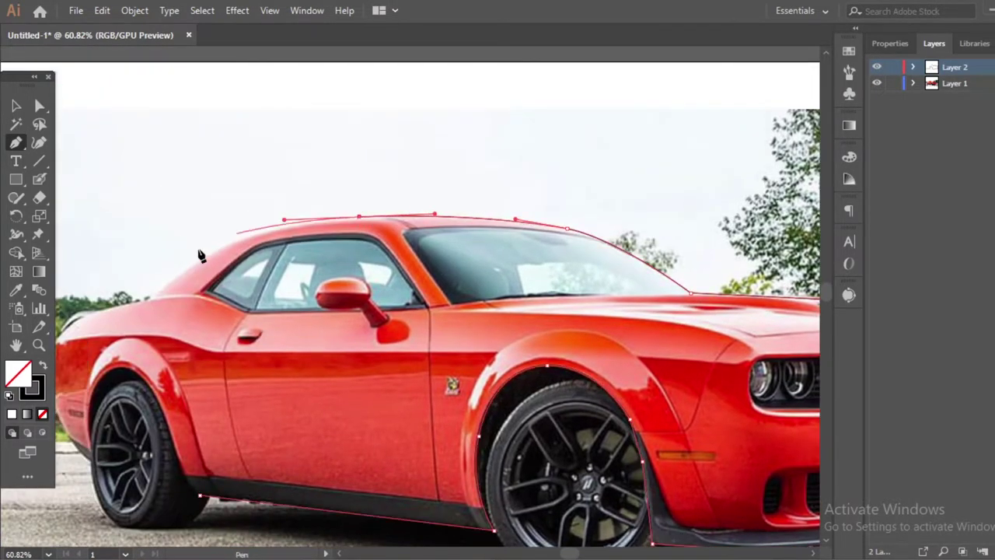
{"action": "left_click", "coordinate": [233, 235]}
{"action": "left_click", "coordinate": [180, 267]}
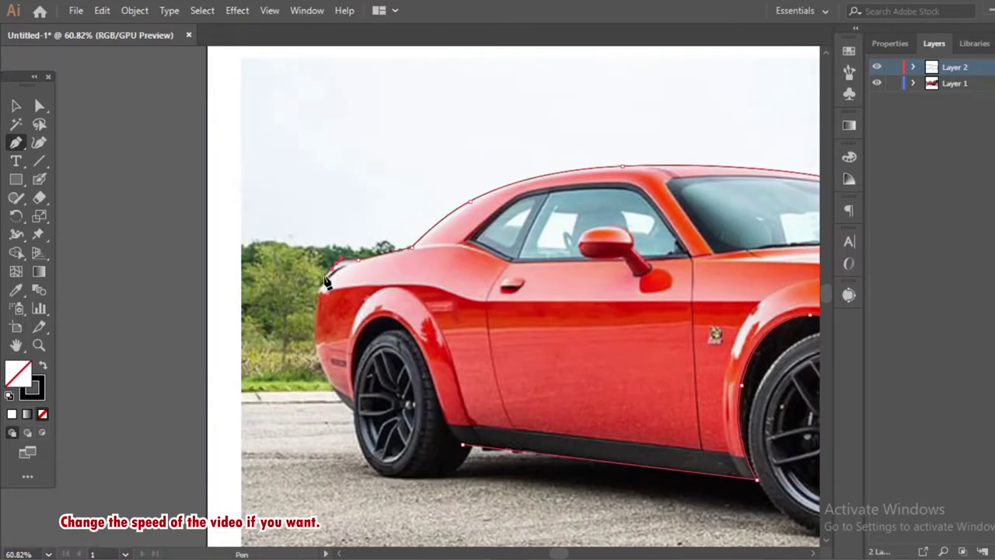
{"action": "left_click", "coordinate": [320, 292]}
{"action": "left_click_drag", "start_coordinate": [359, 416], "coordinate": [330, 397]}
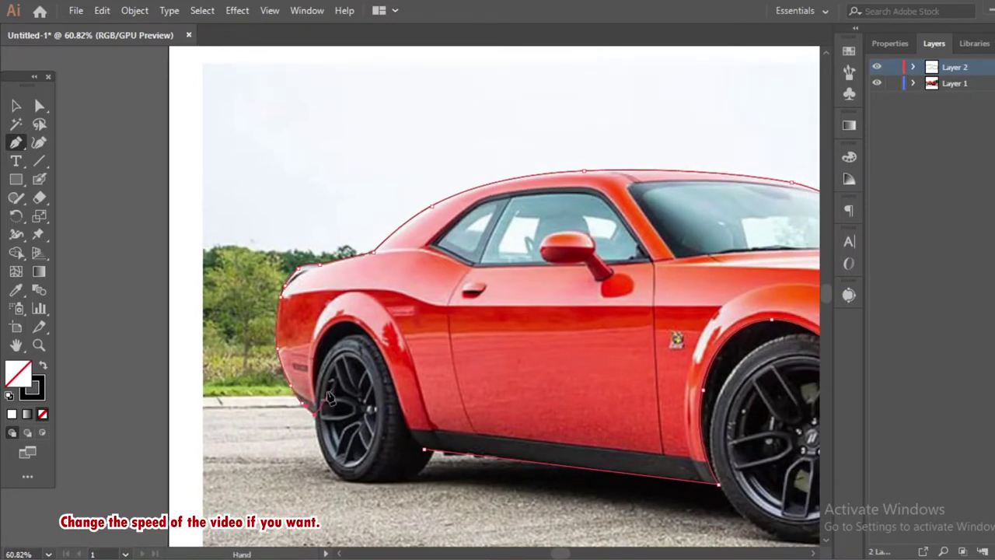
{"action": "left_click", "coordinate": [387, 369], "text": "ctrl"}
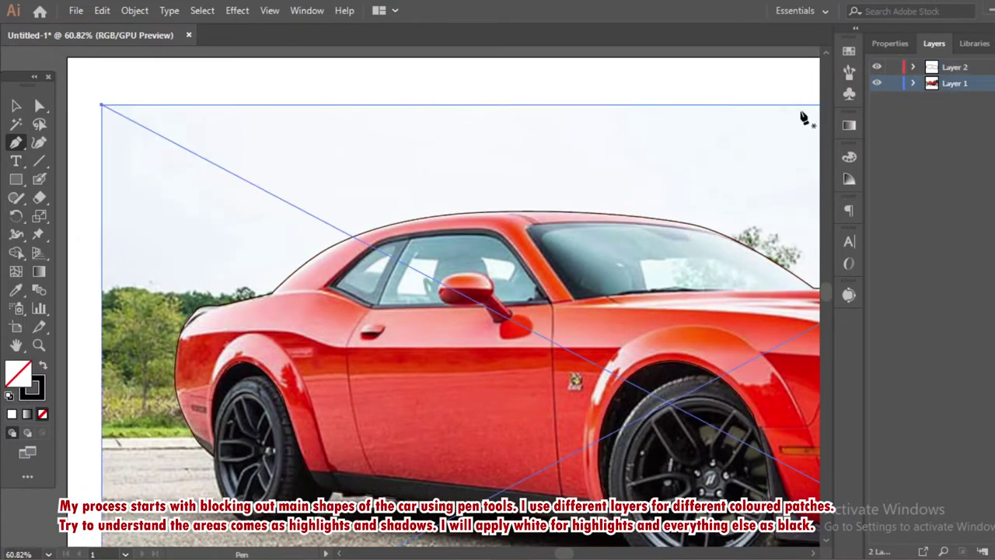
{"action": "left_click", "coordinate": [893, 84]}
Add a new layer and fill the traced car outline with white
{"action": "key", "text": "ctrl+l"}
{"action": "key", "text": "z"}
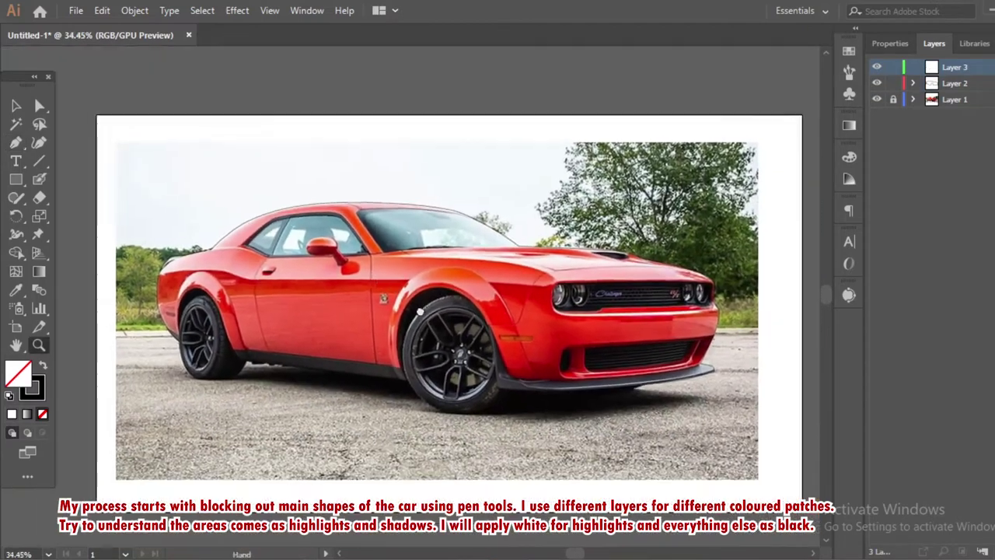
{"action": "left_click_drag", "start_coordinate": [497, 280], "coordinate": [453, 277]}
{"action": "left_click", "coordinate": [914, 83]}
{"action": "left_click", "coordinate": [17, 106]}
{"action": "key", "text": "ctrl+a"}
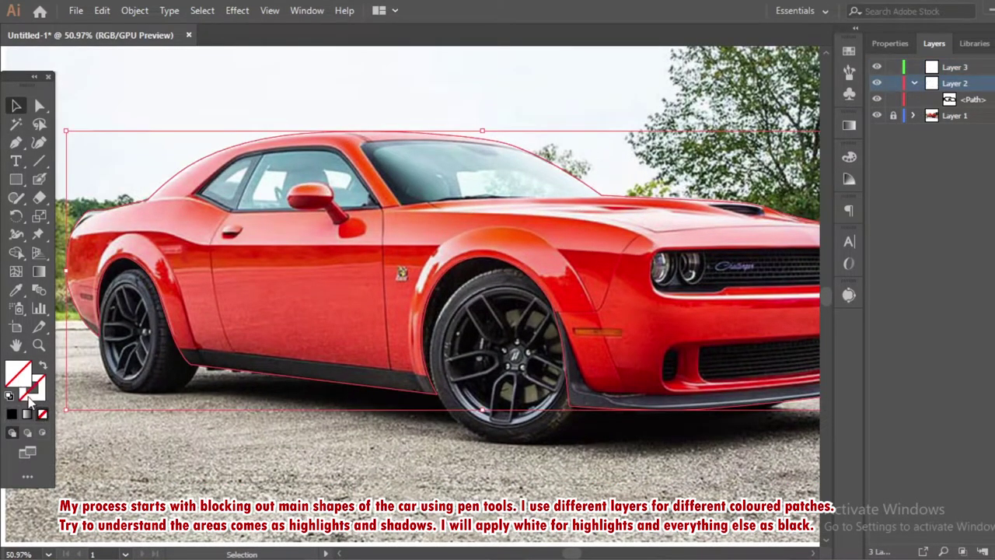
{"action": "left_click", "coordinate": [12, 414]}
{"action": "left_click", "coordinate": [678, 253]}
{"action": "left_click", "coordinate": [806, 150]}
On another new layer, draw a rectangle covering the whole artboard
{"action": "key", "text": "ctrl+shift+a"}
{"action": "key", "text": "z"}
{"action": "left_click_drag", "start_coordinate": [622, 219], "coordinate": [602, 219]}
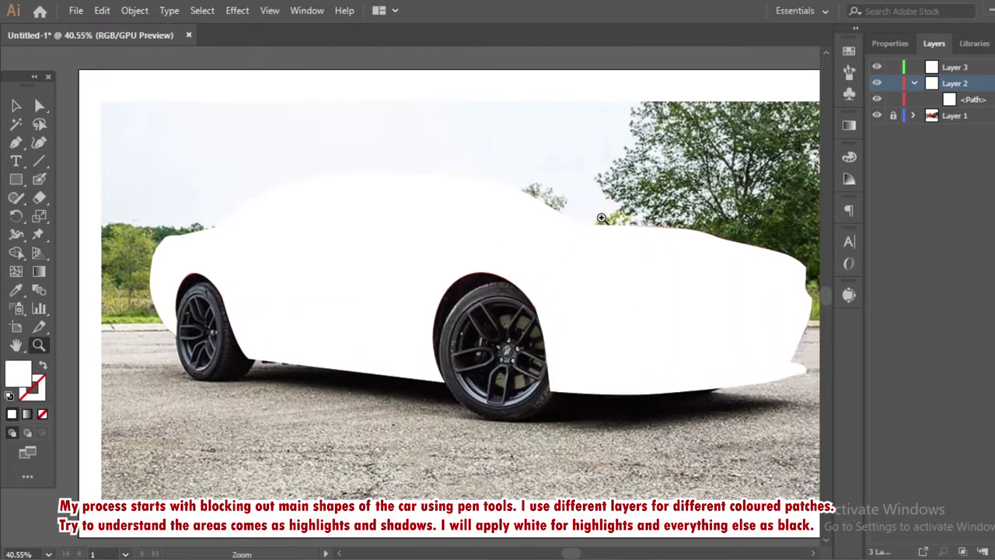
{"action": "key", "text": "ctrl+l"}
{"action": "key", "text": "ctrl+minus"}
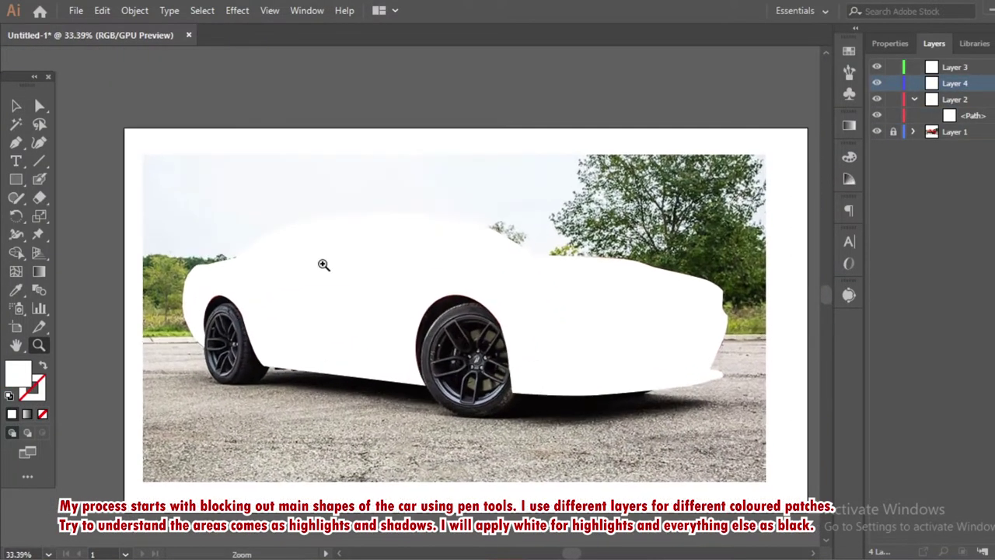
{"action": "left_click_drag", "start_coordinate": [111, 134], "coordinate": [793, 498]}
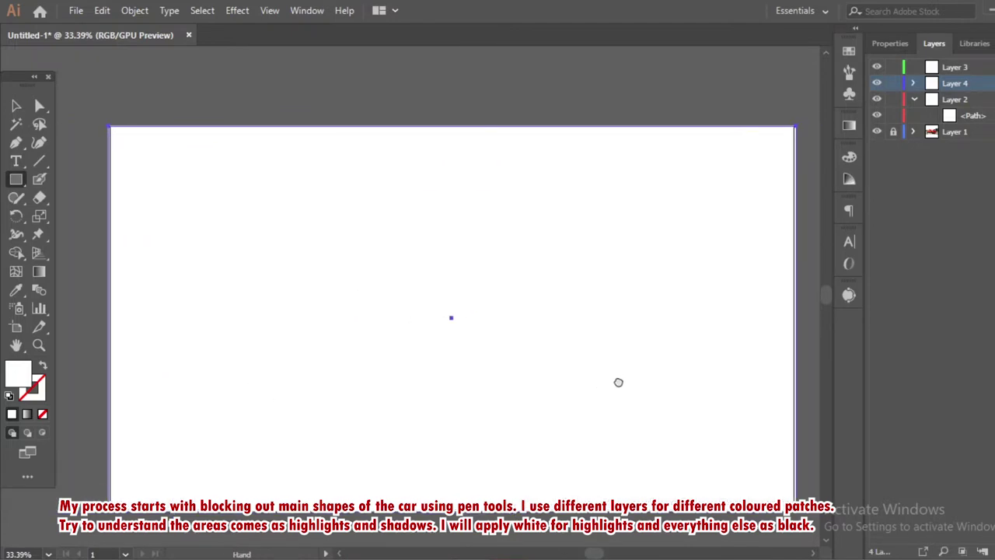
Fill the rectangle with 000000 and move it into Layer 2 below the car path
{"action": "left_click", "coordinate": [849, 157]}
{"action": "left_click", "coordinate": [668, 253]}
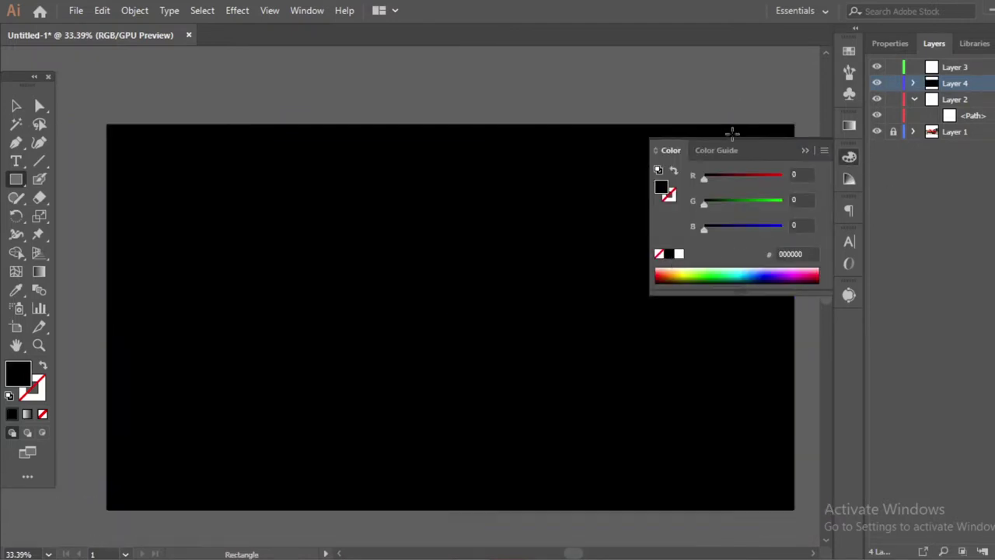
{"action": "left_click", "coordinate": [914, 82]}
{"action": "double_click", "coordinate": [975, 99]}
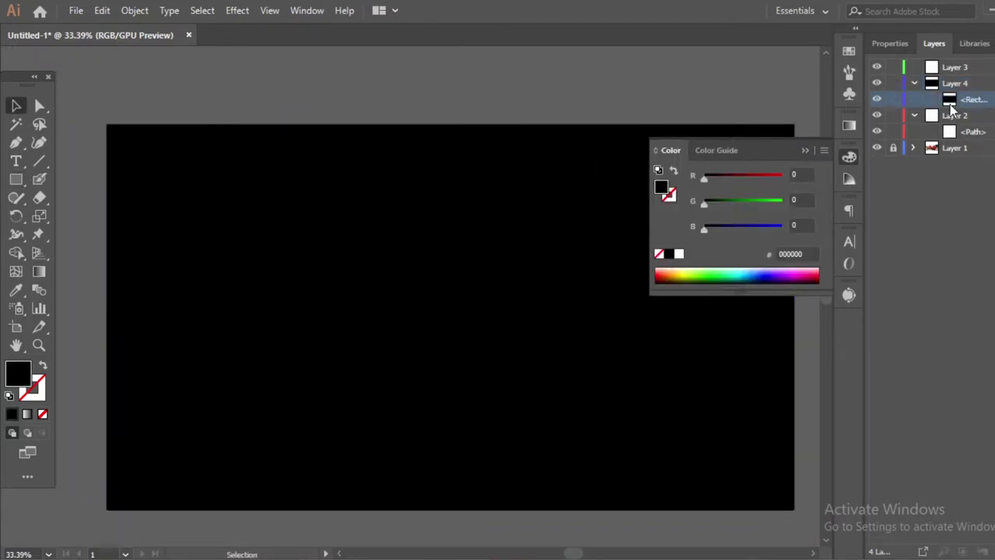
{"action": "mouse_move", "coordinate": [950, 104]}
{"action": "left_mouse_down"}
{"action": "mouse_move", "coordinate": [954, 115]}
{"action": "mouse_move", "coordinate": [972, 111]}
{"action": "left_mouse_up"}
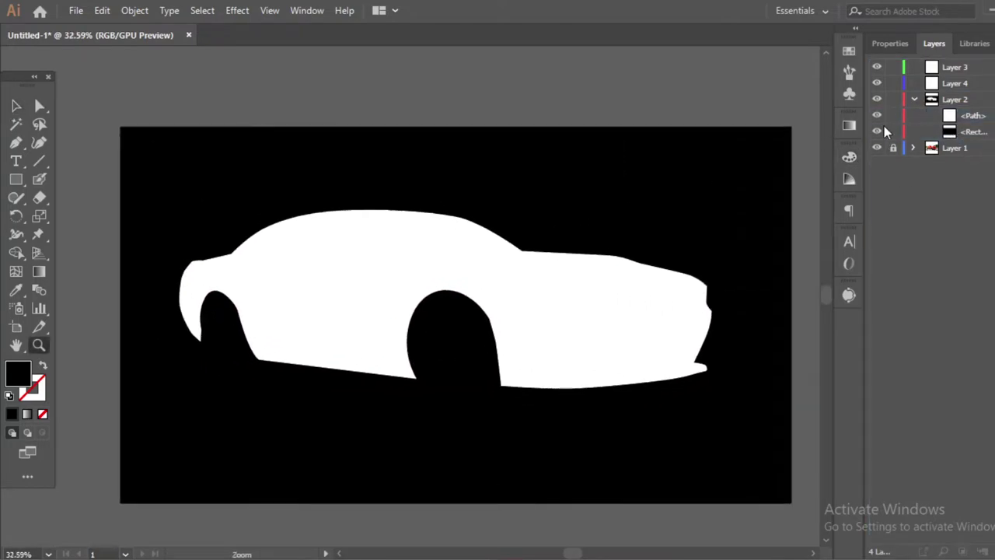
Hide the white silhouette and black background to reveal the photo
{"action": "left_click_drag", "start_coordinate": [876, 131], "coordinate": [876, 115]}
{"action": "left_click", "coordinate": [954, 83]}
{"action": "left_click", "coordinate": [348, 332]}
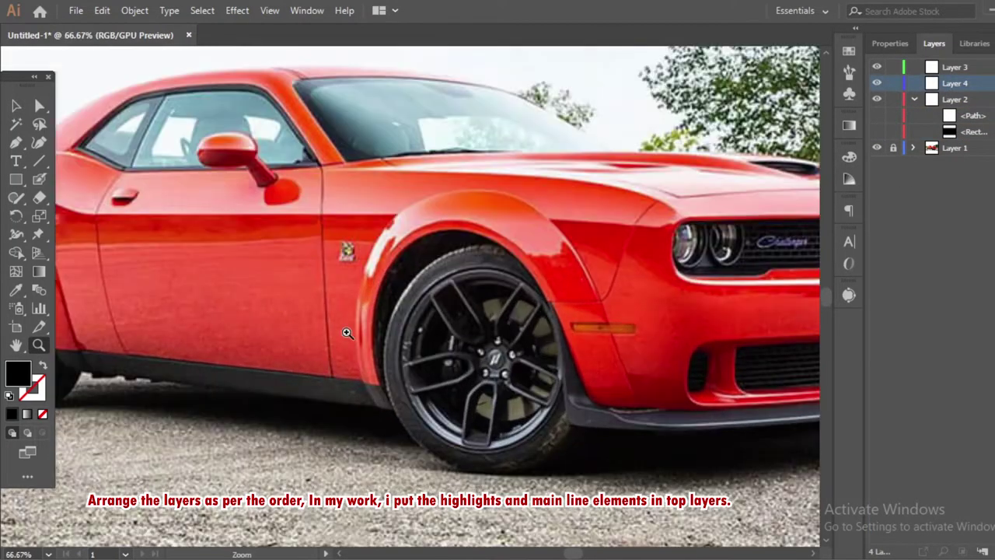
Start a Pen path along the rear fender, door line and front wheel arch
{"action": "mouse_move", "coordinate": [377, 323]}
{"action": "left_mouse_down"}
{"action": "mouse_move", "coordinate": [327, 322]}
{"action": "mouse_move", "coordinate": [420, 319]}
{"action": "left_mouse_up"}
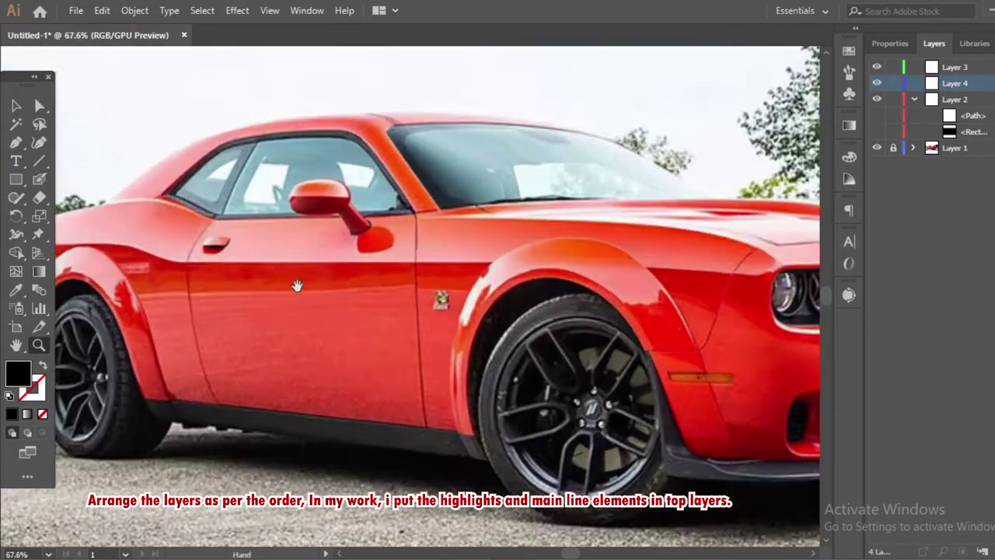
{"action": "left_click", "coordinate": [15, 142]}
{"action": "left_click_drag", "start_coordinate": [221, 234], "coordinate": [261, 232]}
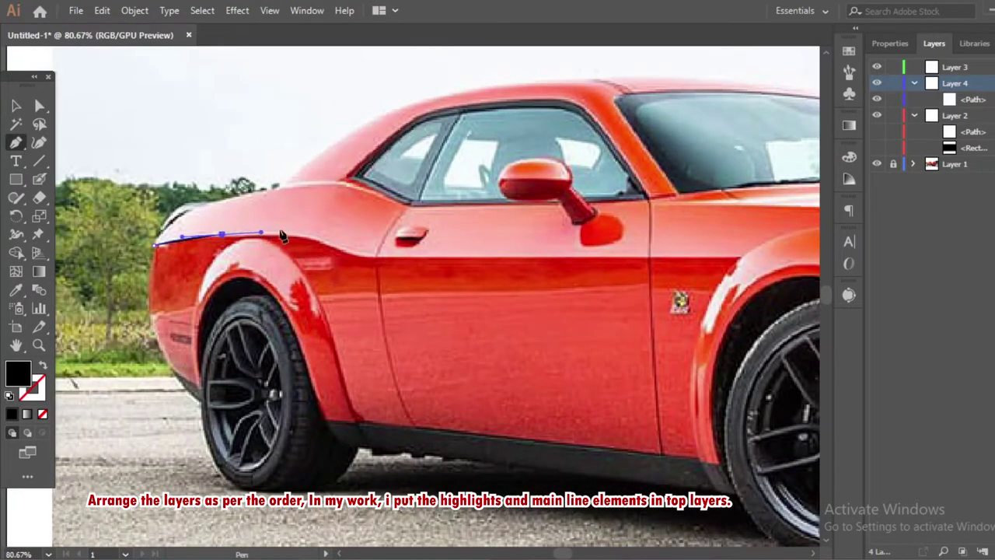
{"action": "left_click_drag", "start_coordinate": [367, 262], "coordinate": [378, 262]}
{"action": "left_click", "coordinate": [738, 258]}
{"action": "left_click_drag", "start_coordinate": [717, 293], "coordinate": [346, 318]}
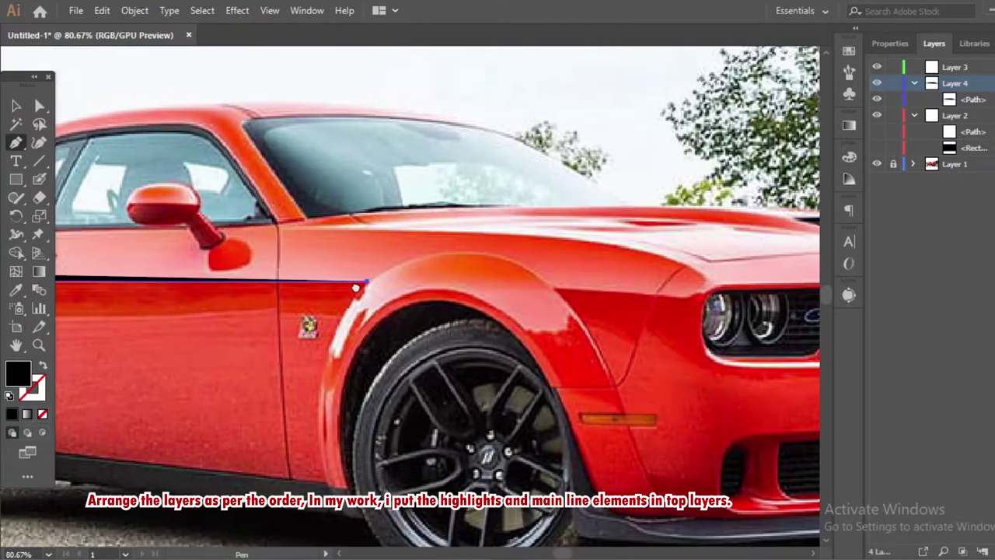
{"action": "left_click_drag", "start_coordinate": [334, 354], "coordinate": [373, 313]}
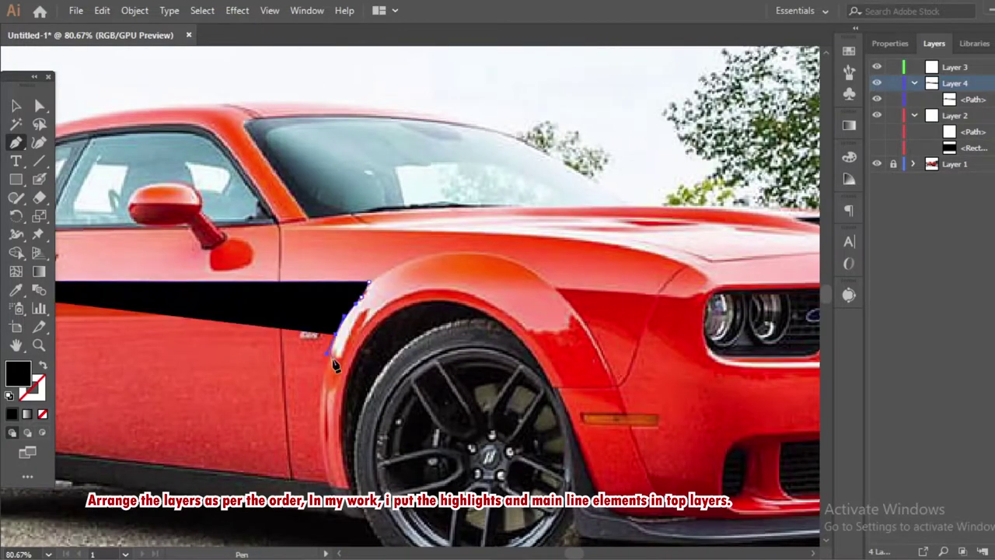
{"action": "left_click", "coordinate": [416, 292]}
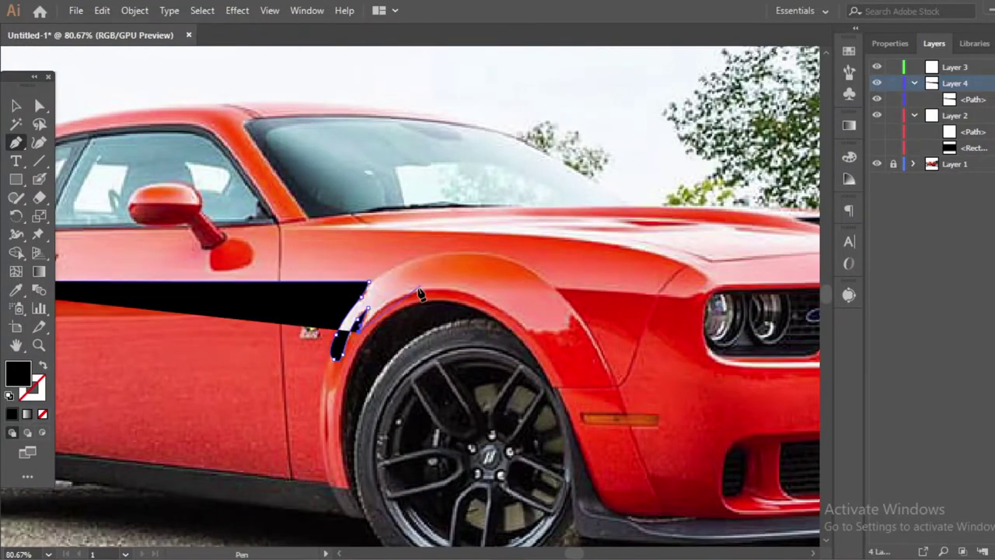
{"action": "left_click", "coordinate": [452, 282]}
{"action": "left_click", "coordinate": [495, 302]}
{"action": "left_click", "coordinate": [542, 346]}
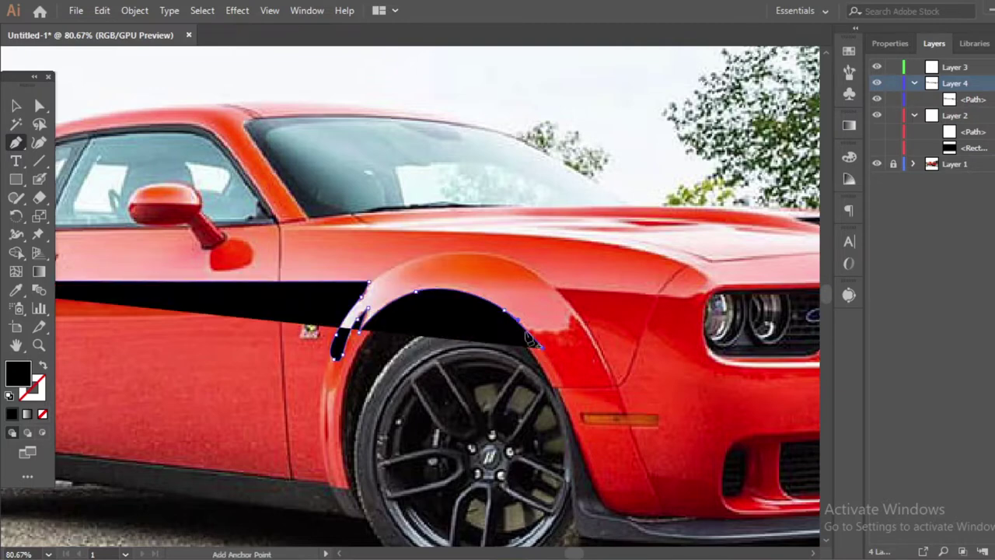
{"action": "left_click", "coordinate": [568, 316]}
{"action": "left_click", "coordinate": [605, 364]}
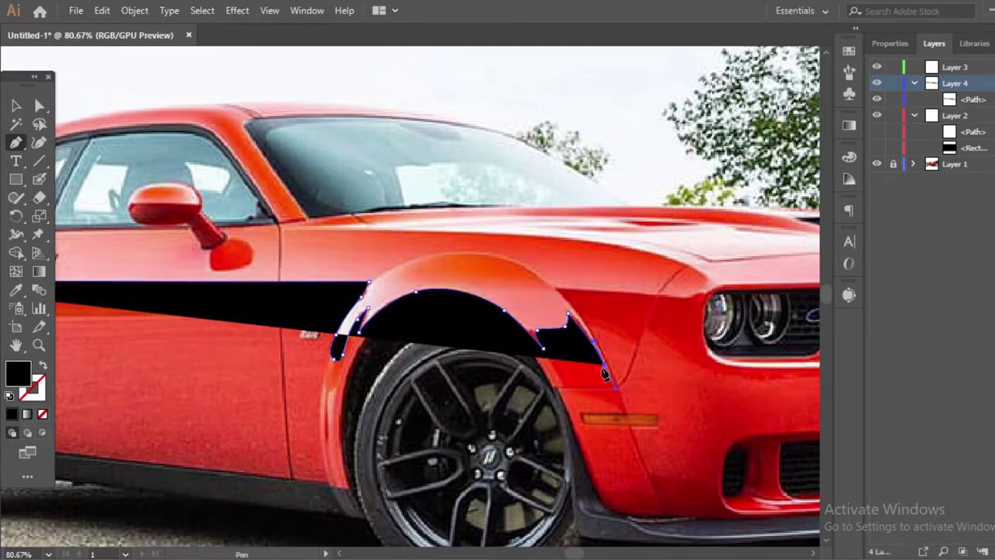
{"action": "left_click", "coordinate": [558, 291]}
Extend the path to the headlight corner and across the hood line to the front corner
{"action": "scroll", "coordinate": [563, 299], "scroll_direction": "right", "scroll_amount": 2}
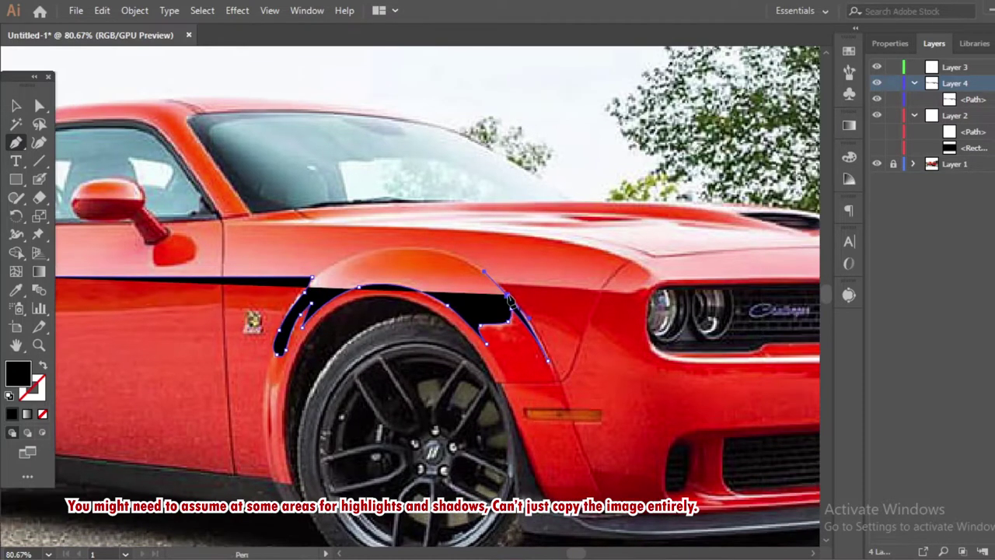
{"action": "scroll", "coordinate": [645, 297], "scroll_direction": "right", "scroll_amount": 2}
{"action": "left_click", "coordinate": [461, 290]}
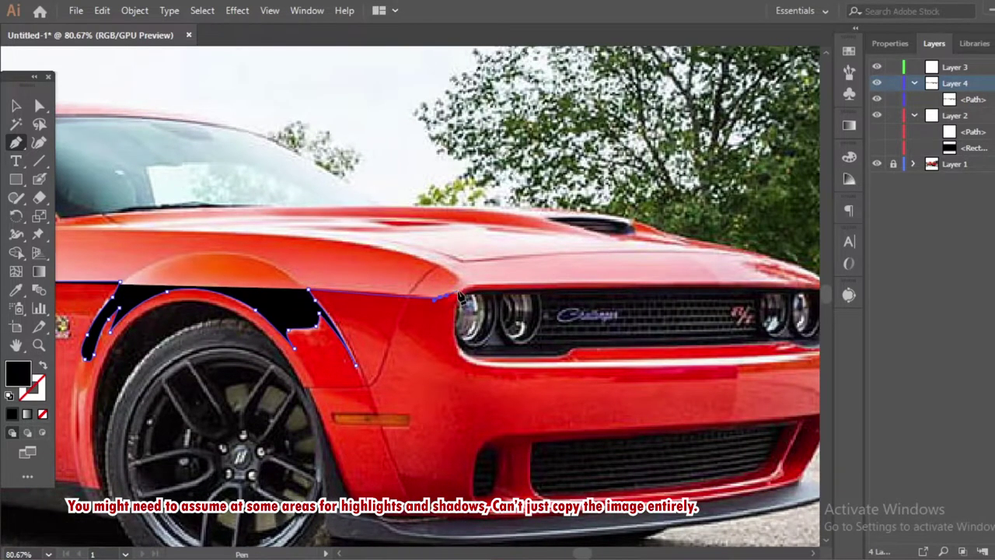
{"action": "scroll", "coordinate": [635, 286], "scroll_direction": "right", "scroll_amount": 2}
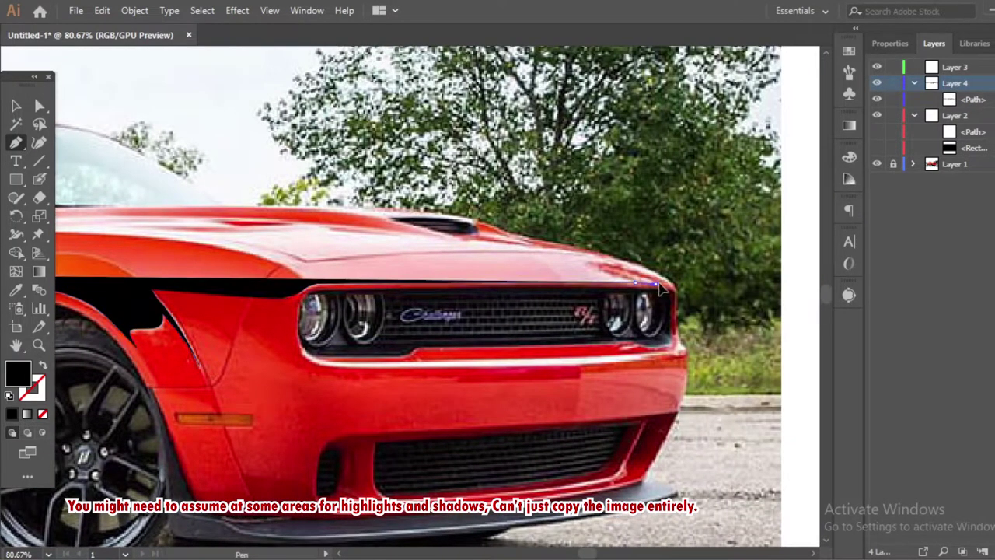
{"action": "left_click", "coordinate": [594, 264]}
{"action": "left_click", "coordinate": [676, 290]}
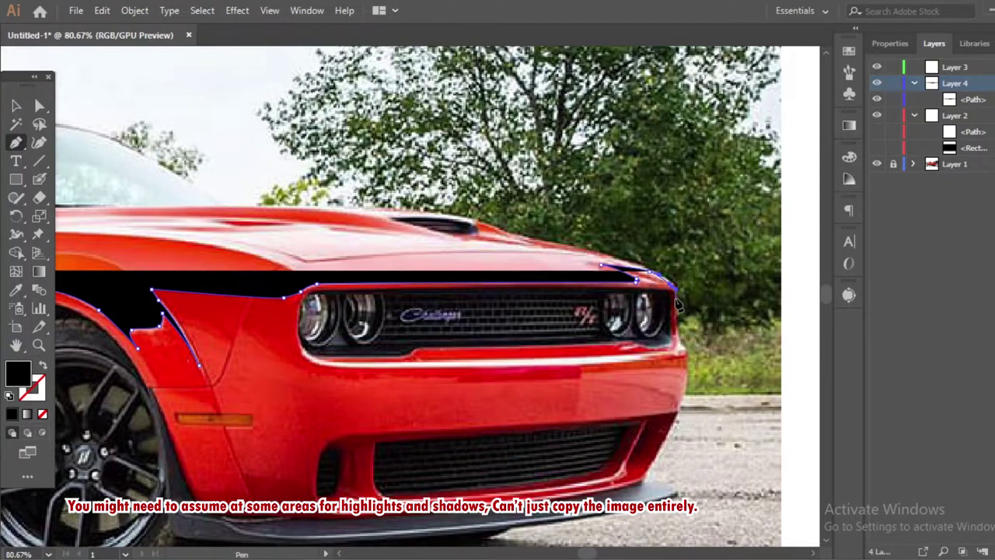
{"action": "scroll", "coordinate": [660, 294], "scroll_direction": "down", "scroll_amount": 2}
{"action": "scroll", "coordinate": [657, 294], "scroll_direction": "right", "scroll_amount": 1}
Trace down the front edge to the lower bumper, then undo the last two anchors
{"action": "left_click", "coordinate": [651, 293]}
{"action": "left_click", "coordinate": [648, 343]}
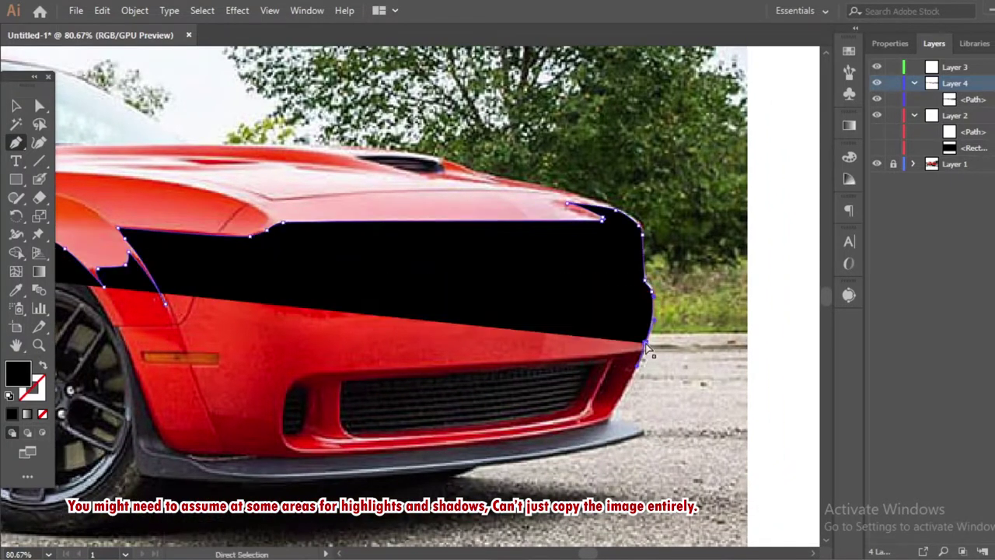
{"action": "left_click", "coordinate": [638, 364]}
{"action": "left_click", "coordinate": [610, 416]}
{"action": "left_click", "coordinate": [544, 432]}
{"action": "scroll", "coordinate": [545, 432], "scroll_direction": "left", "scroll_amount": 3}
{"action": "scroll", "coordinate": [544, 432], "scroll_direction": "down", "scroll_amount": 1}
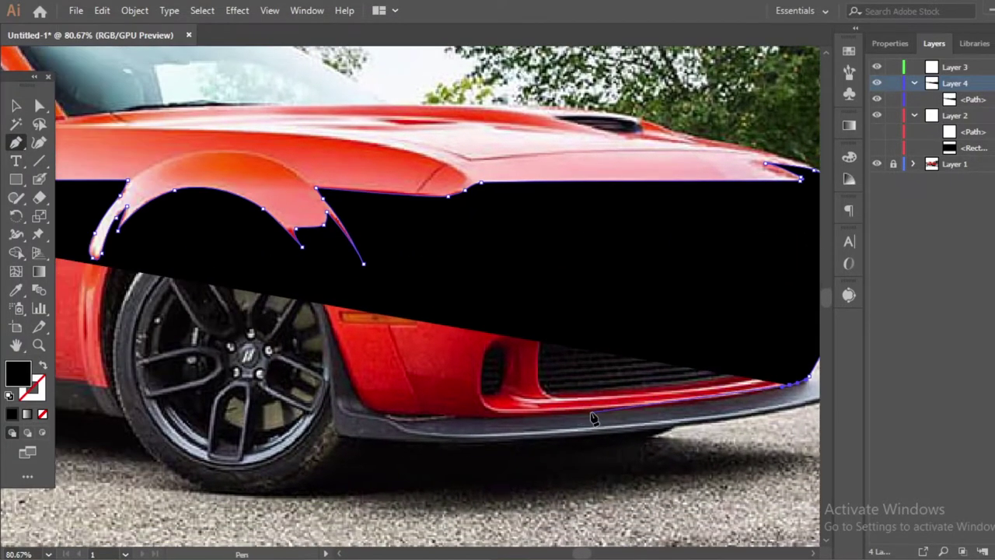
{"action": "left_click", "coordinate": [692, 402]}
{"action": "scroll", "coordinate": [505, 423], "scroll_direction": "down", "scroll_amount": 2}
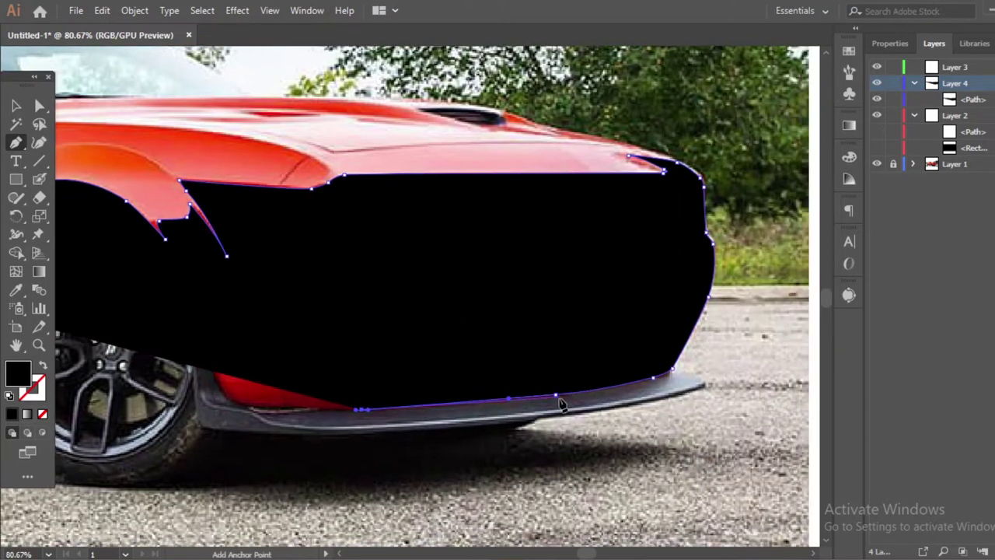
{"action": "key", "text": "ctrl+z"}
{"action": "key", "text": "ctrl+z"}
{"action": "key", "text": "ctrl+z"}
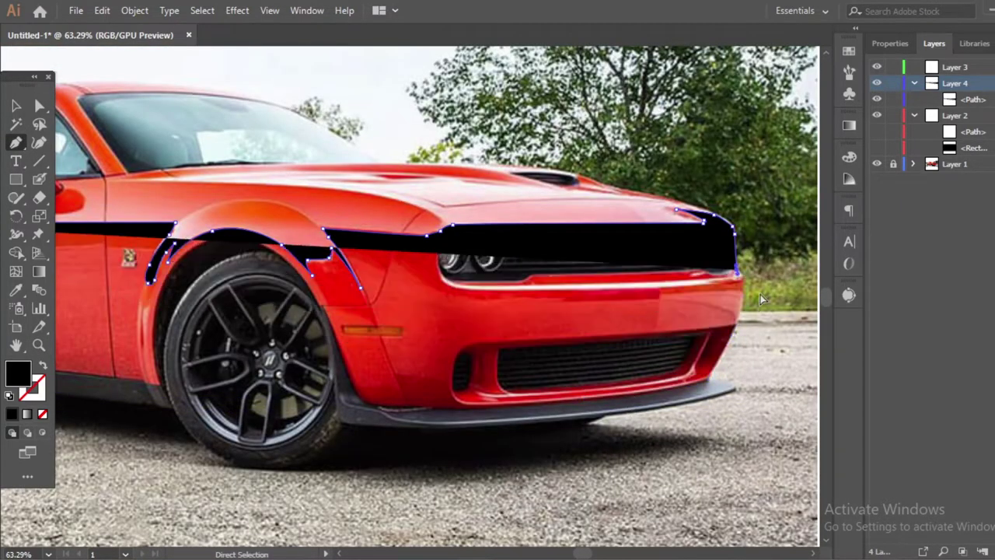
{"action": "key", "text": "ctrl+z"}
{"action": "key", "text": "ctrl+z"}
{"action": "key", "text": "ctrl+z"}
Trace the hood line back to the windshield and along the roof above it
{"action": "left_click", "coordinate": [723, 227]}
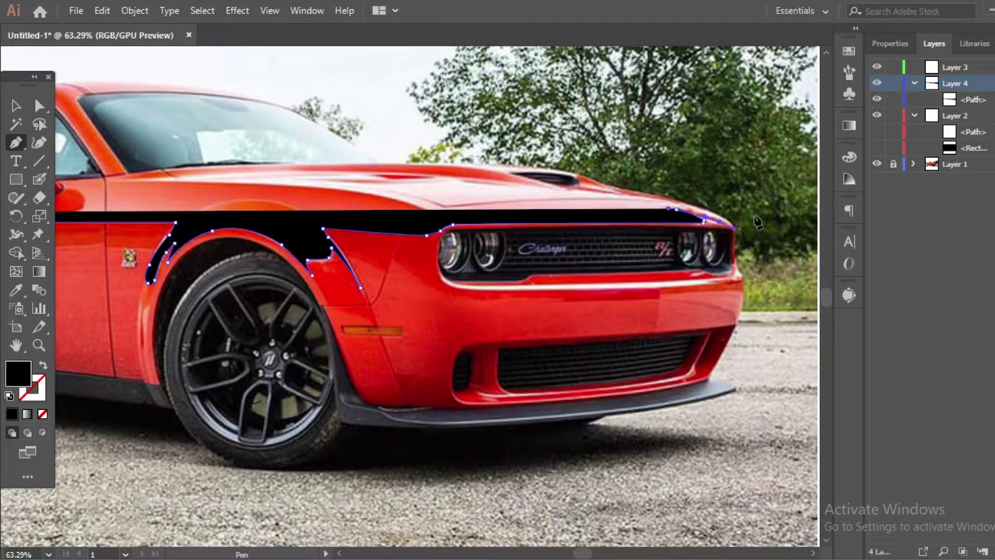
{"action": "scroll", "coordinate": [669, 234], "scroll_direction": "up", "scroll_amount": 2}
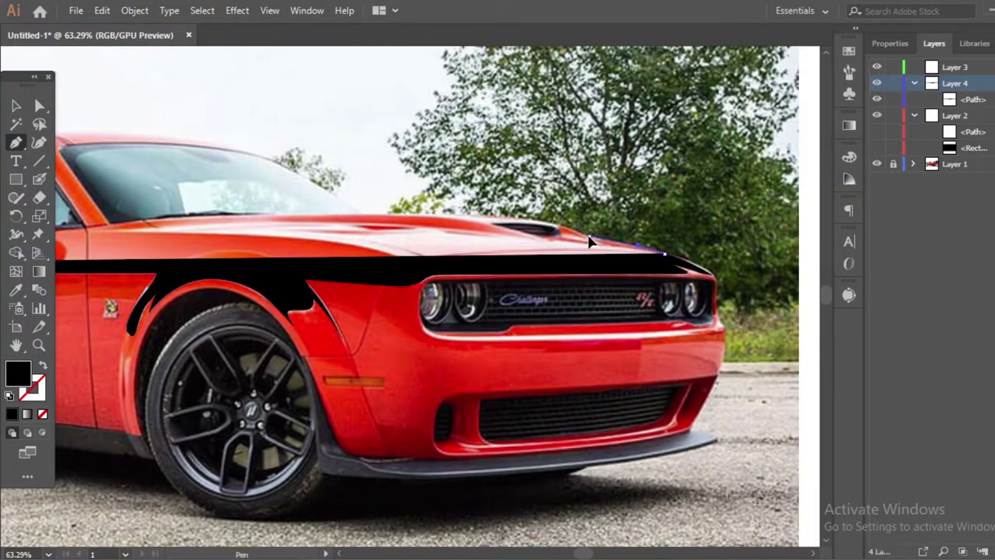
{"action": "left_click", "coordinate": [560, 223]}
{"action": "left_click", "coordinate": [472, 218]}
{"action": "scroll", "coordinate": [472, 223], "scroll_direction": "left", "scroll_amount": 5}
{"action": "left_click", "coordinate": [544, 243]}
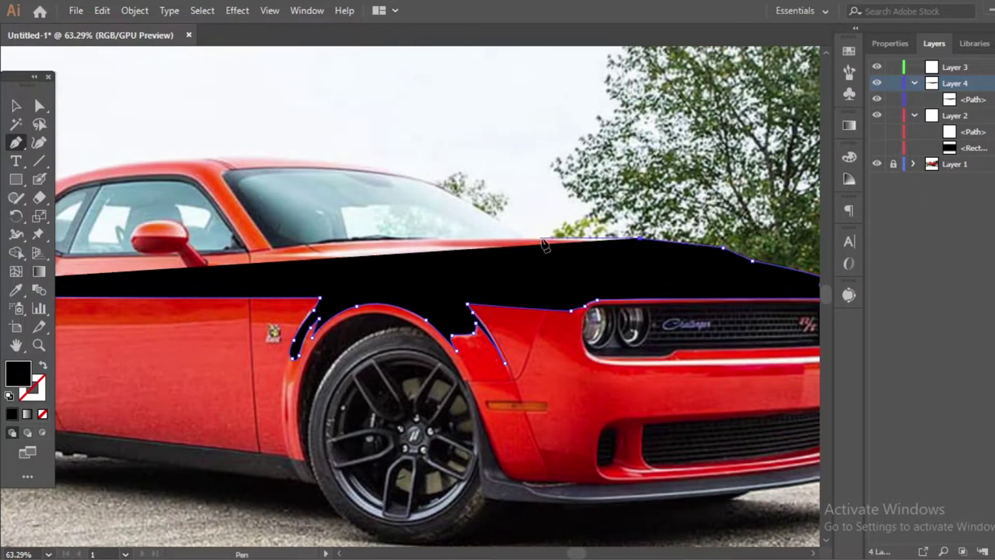
{"action": "left_click", "coordinate": [358, 241]}
{"action": "left_click", "coordinate": [282, 247]}
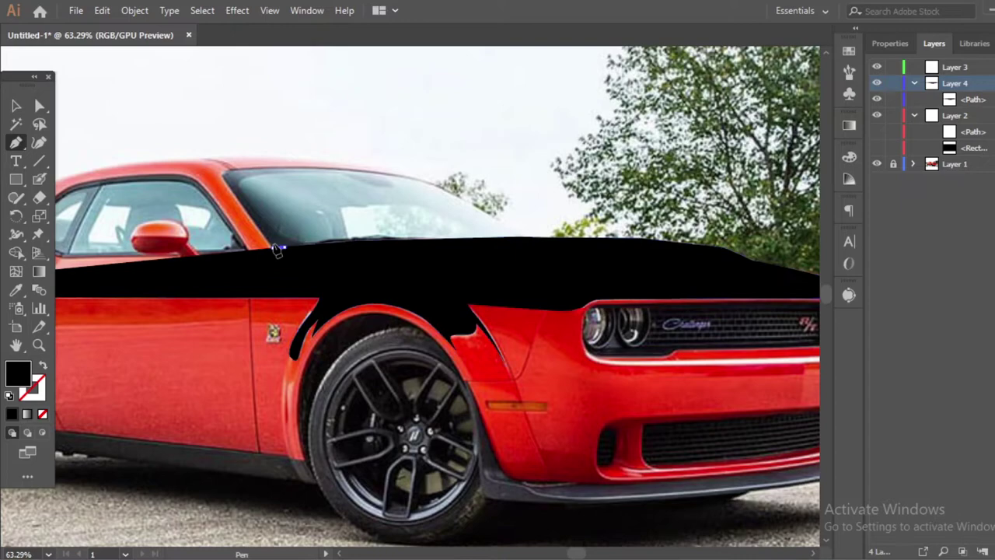
{"action": "left_click", "coordinate": [226, 174]}
{"action": "left_click", "coordinate": [254, 168]}
{"action": "left_click", "coordinate": [377, 173]}
{"action": "left_click", "coordinate": [409, 176]}
{"action": "left_click", "coordinate": [438, 188]}
Continue the roofline down the car's rear and close the path
{"action": "left_click_drag", "start_coordinate": [351, 176], "coordinate": [535, 217]}
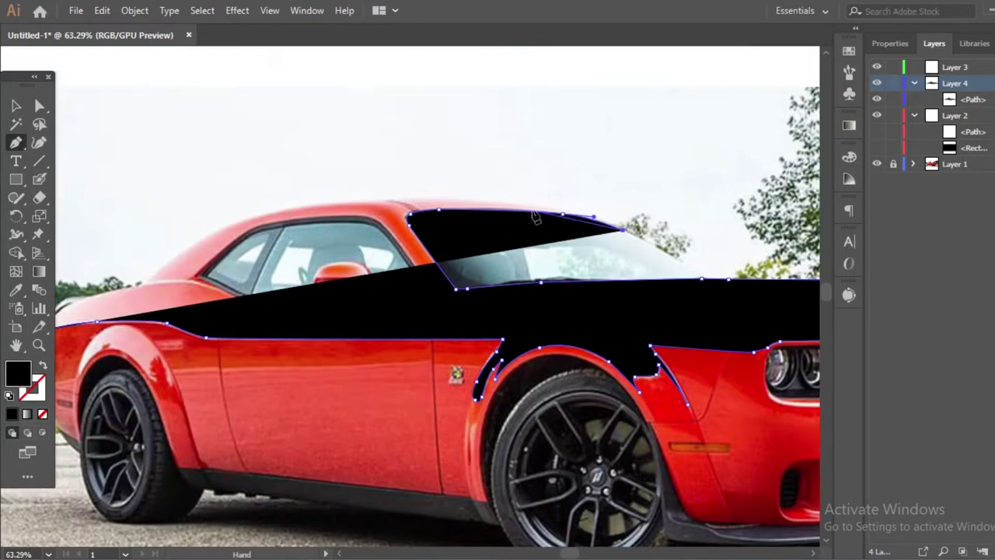
{"action": "left_click", "coordinate": [471, 199]}
{"action": "left_click", "coordinate": [388, 199]}
{"action": "left_click", "coordinate": [319, 200]}
{"action": "left_click", "coordinate": [280, 205]}
{"action": "left_click", "coordinate": [212, 231]}
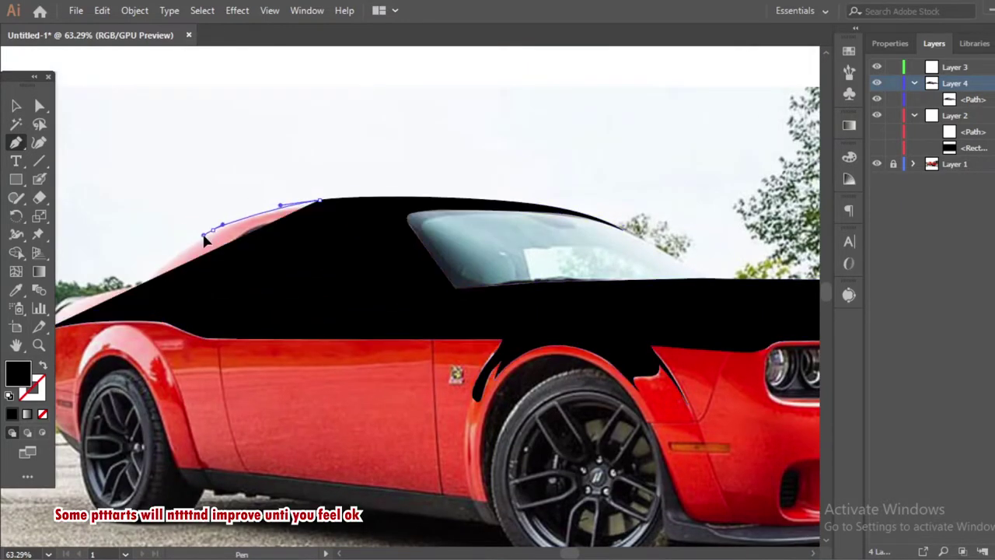
{"action": "left_click", "coordinate": [138, 288]}
{"action": "left_click_drag", "start_coordinate": [156, 287], "coordinate": [319, 256]}
{"action": "left_click", "coordinate": [42, 414]}
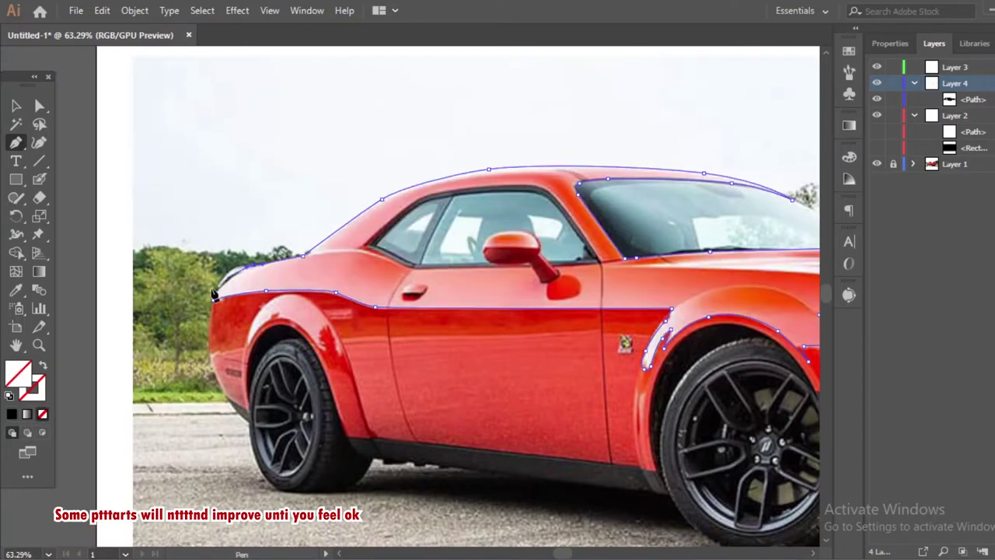
Fill the upper body path white and zoom in on the rear wheel arch
{"action": "left_click", "coordinate": [849, 157]}
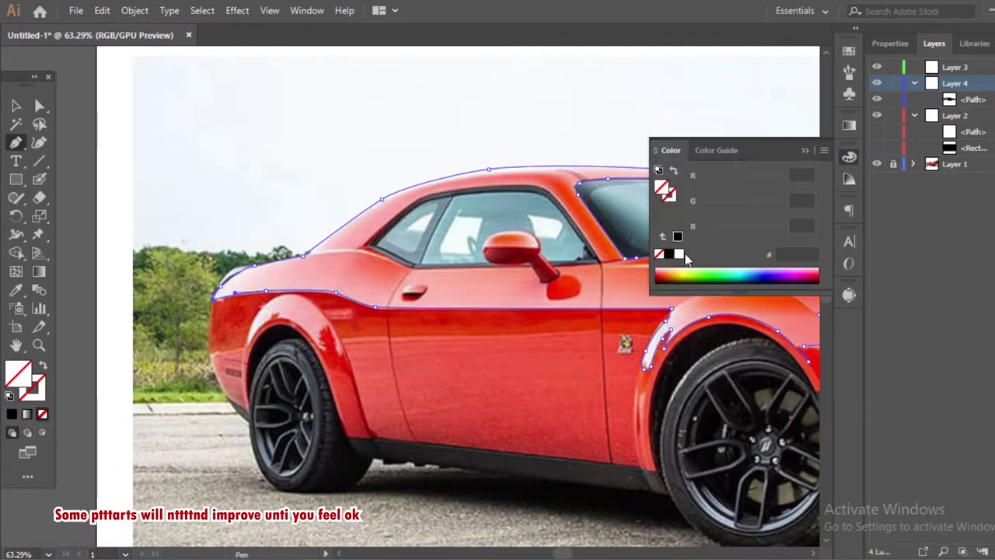
{"action": "left_click", "coordinate": [679, 253]}
{"action": "key", "text": "z"}
{"action": "left_click_drag", "start_coordinate": [498, 117], "coordinate": [550, 114]}
Draw a curved highlight path along the rear fender arch
{"action": "key", "text": "p"}
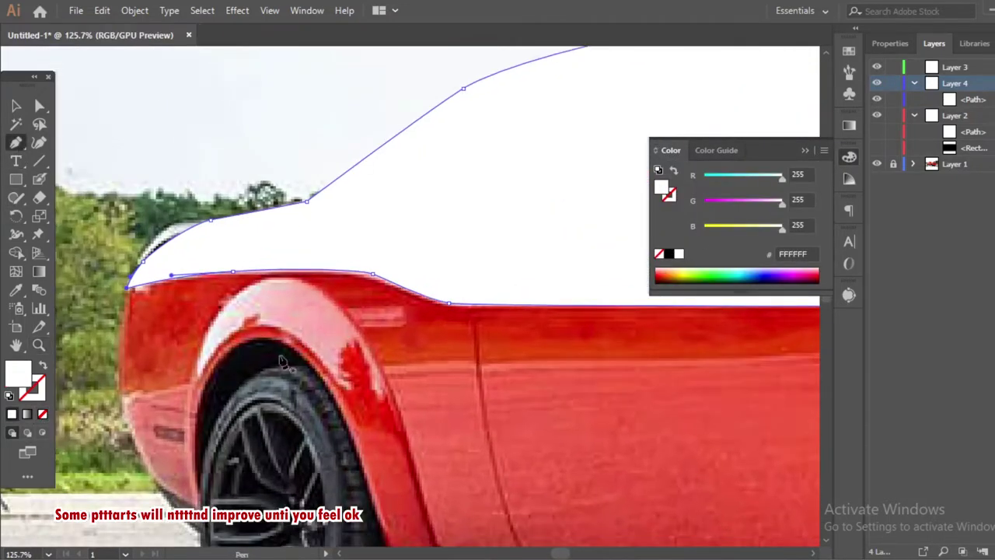
{"action": "left_click_drag", "start_coordinate": [194, 378], "coordinate": [202, 339]}
{"action": "left_click_drag", "start_coordinate": [284, 278], "coordinate": [334, 305]}
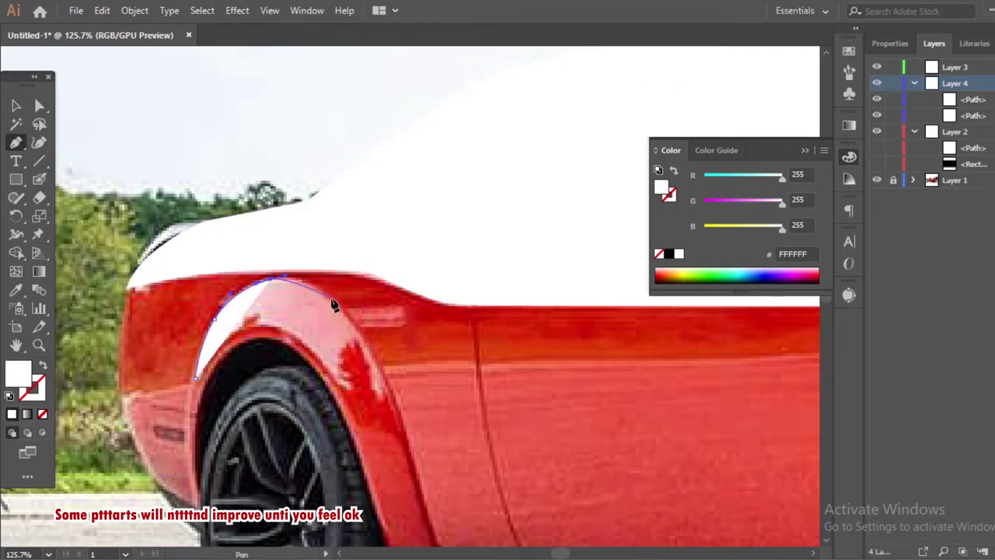
{"action": "left_click", "coordinate": [386, 376]}
{"action": "mouse_move", "coordinate": [402, 440]}
{"action": "left_mouse_down"}
{"action": "mouse_move", "coordinate": [350, 346]}
{"action": "mouse_move", "coordinate": [352, 407]}
{"action": "left_mouse_up"}
{"action": "key", "text": "slash"}
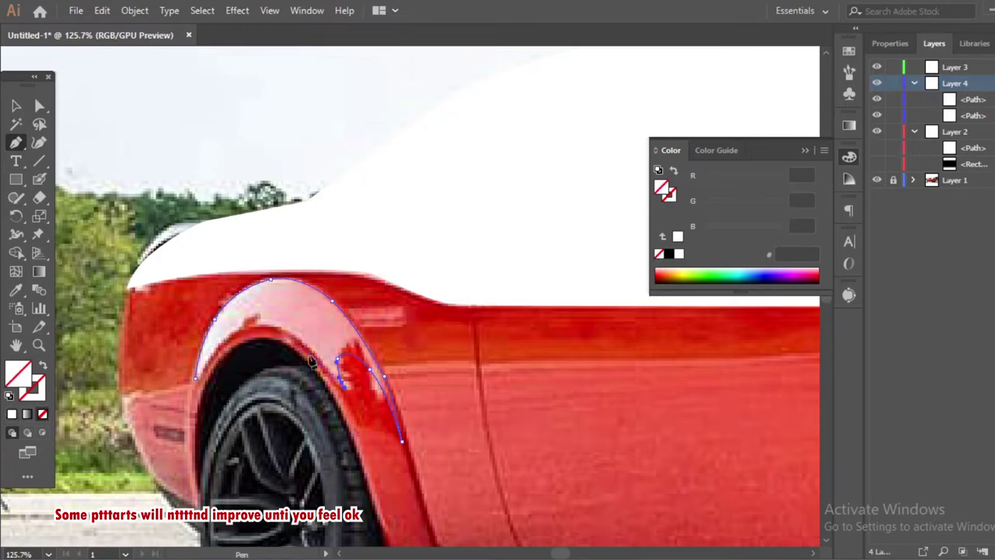
{"action": "left_click_drag", "start_coordinate": [274, 328], "coordinate": [237, 321]}
{"action": "left_click", "coordinate": [199, 386], "text": "ctrl"}
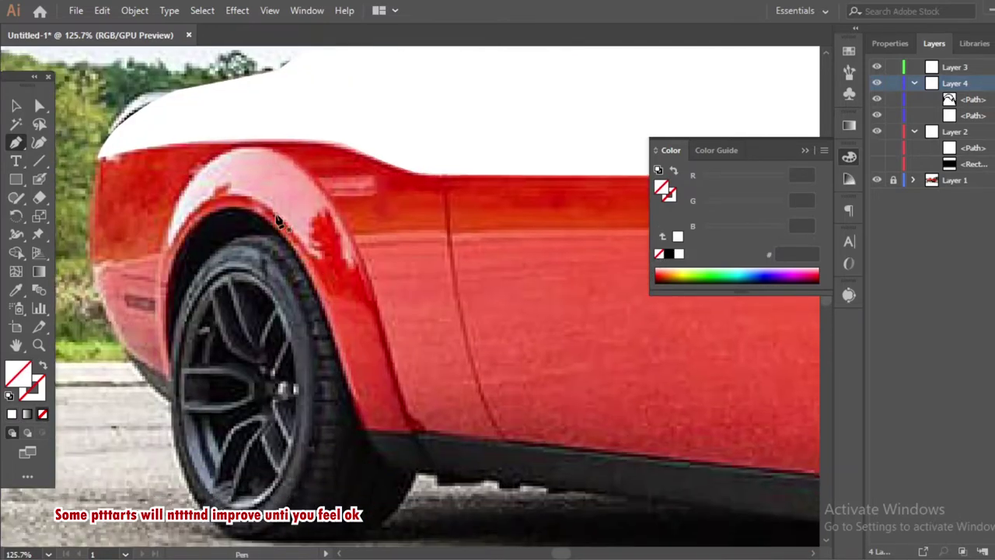
Add a white highlight wedge and a strip tracing around the arch top
{"action": "left_click", "coordinate": [249, 207]}
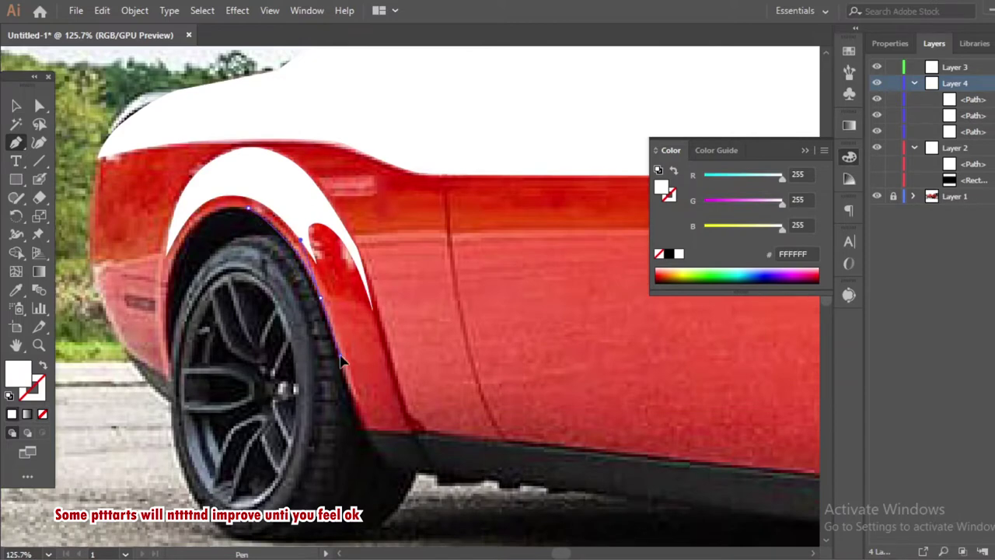
{"action": "left_click", "coordinate": [353, 404]}
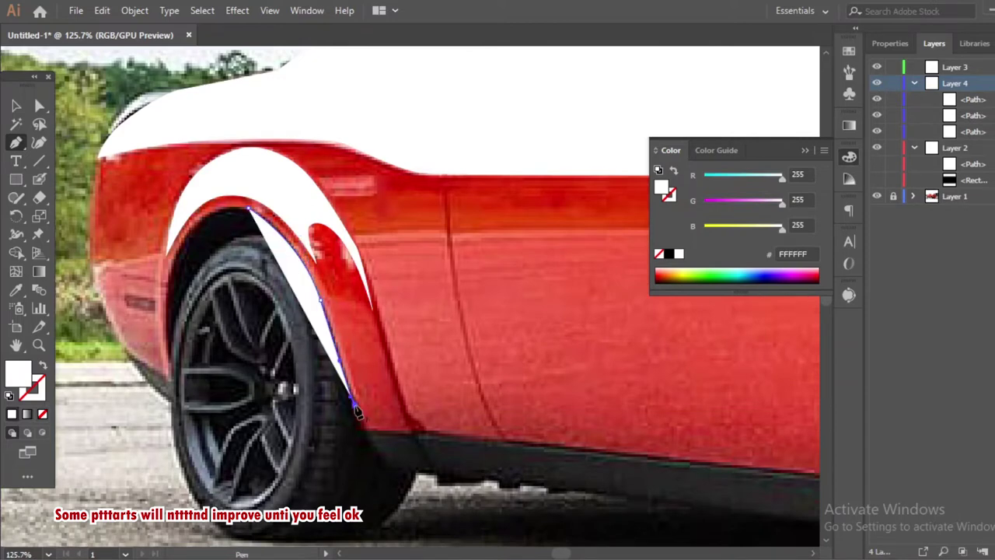
{"action": "left_click", "coordinate": [326, 292]}
{"action": "mouse_move", "coordinate": [177, 298]}
{"action": "left_mouse_down"}
{"action": "mouse_move", "coordinate": [208, 352]}
{"action": "mouse_move", "coordinate": [201, 309]}
{"action": "left_mouse_up"}
{"action": "left_click", "coordinate": [210, 408]}
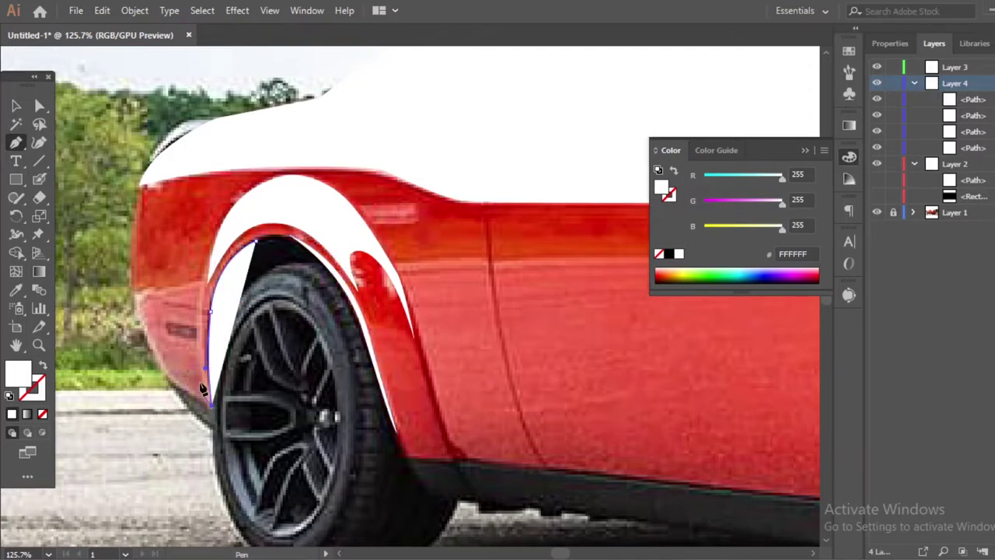
{"action": "left_click", "coordinate": [207, 286]}
{"action": "left_click", "coordinate": [257, 239]}
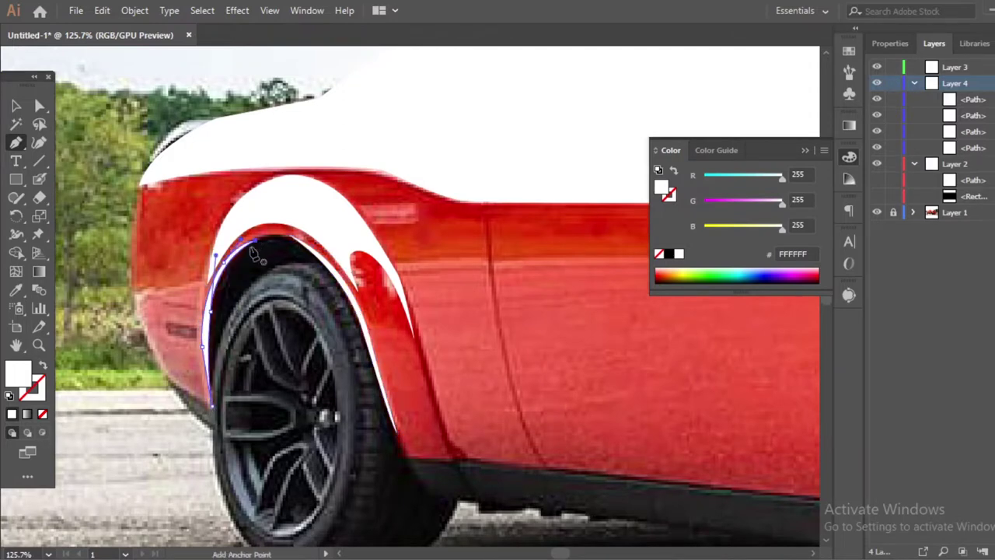
{"action": "key", "text": "ctrl+z"}
{"action": "key", "text": "ctrl+z"}
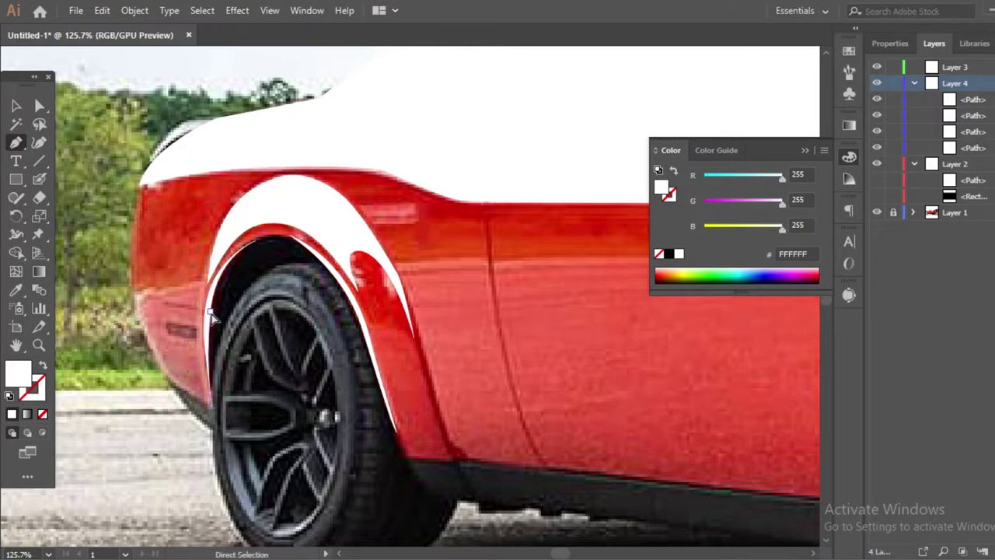
Select the arch highlight to inspect it and zoom out to the whole car
{"action": "key", "text": "v"}
{"action": "scroll", "coordinate": [233, 311], "scroll_direction": "down", "scroll_amount": 3}
{"action": "scroll", "coordinate": [251, 293], "scroll_direction": "up", "scroll_amount": 4}
{"action": "scroll", "coordinate": [260, 311], "scroll_direction": "up", "scroll_amount": 5}
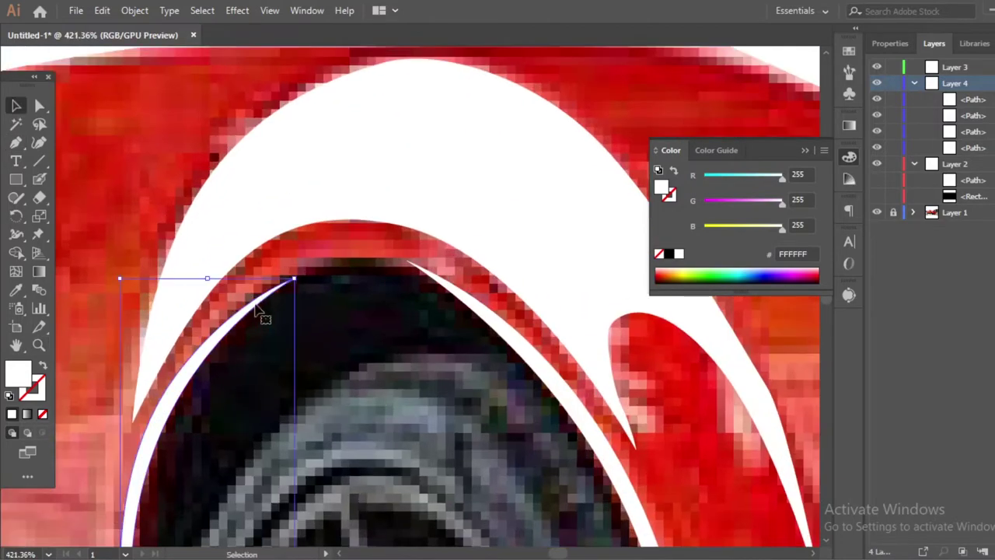
{"action": "key", "text": "z"}
{"action": "scroll", "coordinate": [288, 344], "scroll_direction": "down", "scroll_amount": 3}
Hide the white body shape to see the photo and make Layer 3 the drawing layer
{"action": "scroll", "coordinate": [311, 350], "scroll_direction": "down", "scroll_amount": 2}
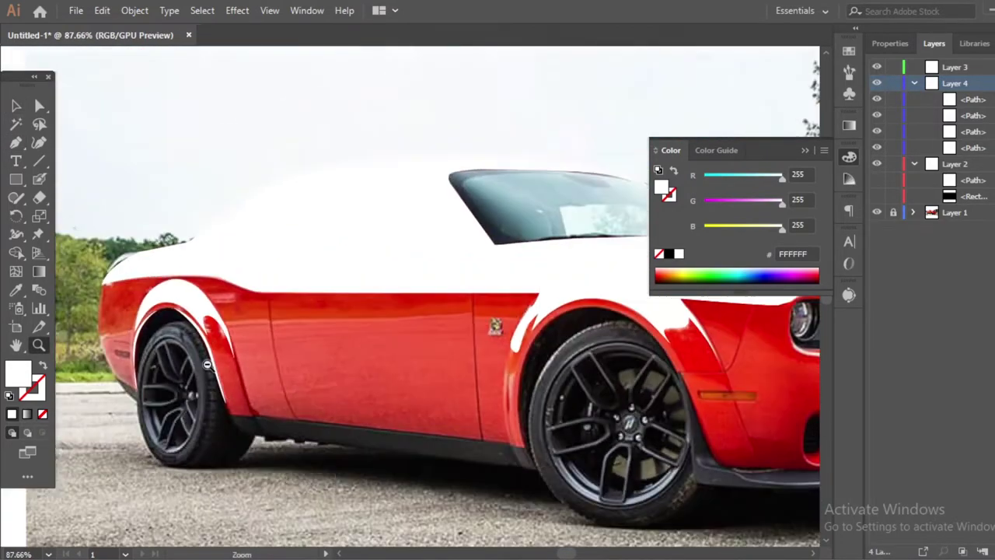
{"action": "scroll", "coordinate": [358, 353], "scroll_direction": "down", "scroll_amount": 2}
{"action": "scroll", "coordinate": [427, 310], "scroll_direction": "down", "scroll_amount": 3}
{"action": "scroll", "coordinate": [428, 311], "scroll_direction": "up", "scroll_amount": 2}
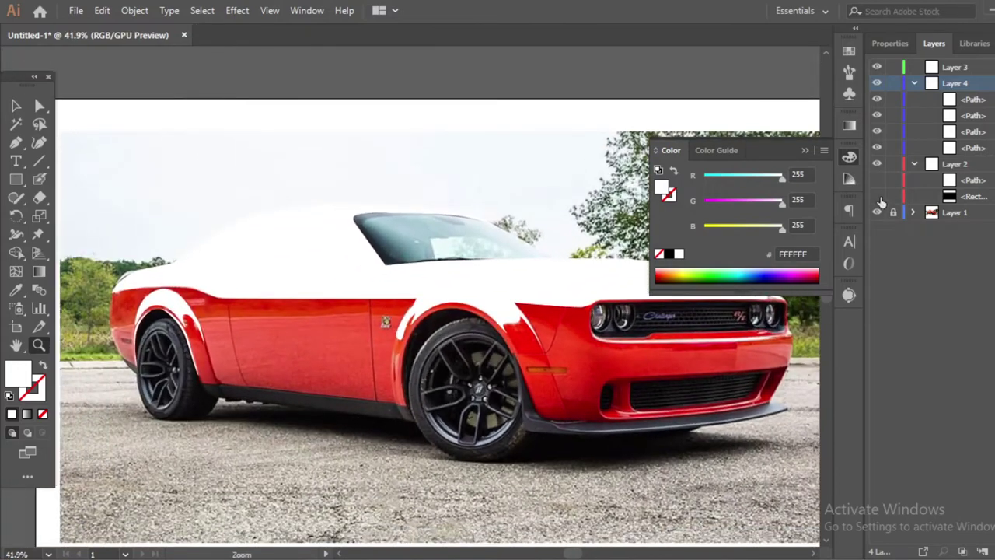
{"action": "left_click", "coordinate": [876, 211]}
{"action": "left_click", "coordinate": [943, 67]}
{"action": "scroll", "coordinate": [132, 268], "scroll_direction": "up", "scroll_amount": 3}
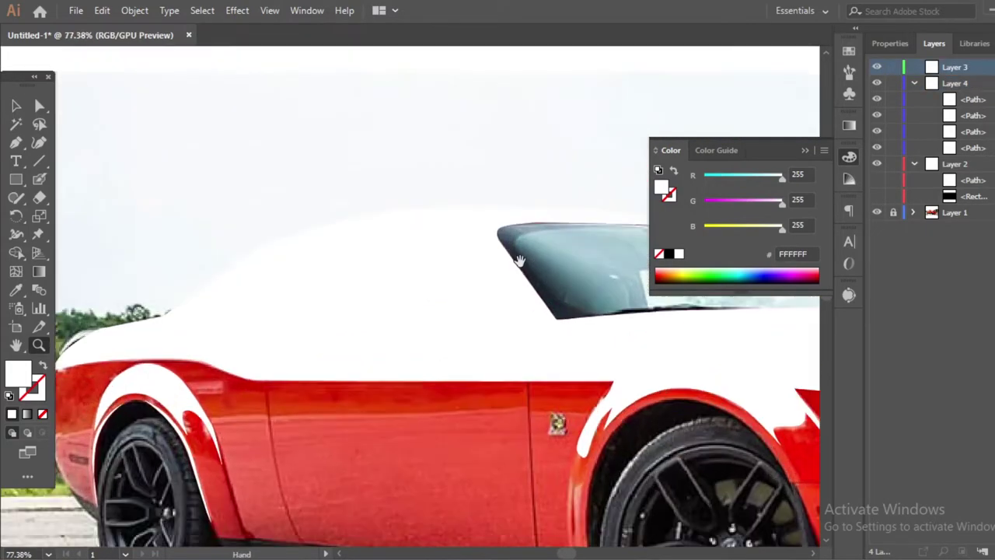
{"action": "left_click", "coordinate": [877, 148]}
{"action": "left_click", "coordinate": [877, 148]}
{"action": "left_click", "coordinate": [877, 148]}
{"action": "scroll", "coordinate": [605, 275], "scroll_direction": "up", "scroll_amount": 2}
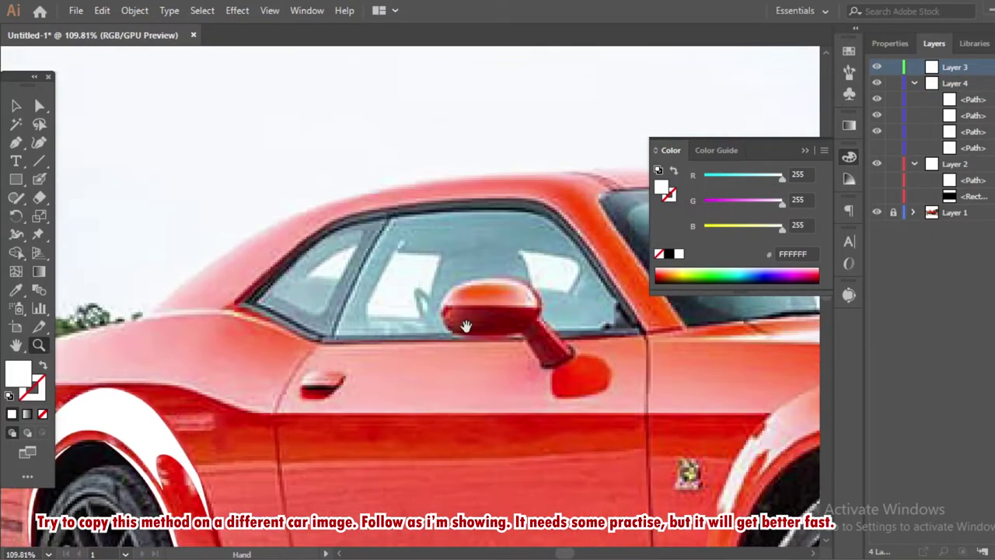
{"action": "key", "text": "p"}
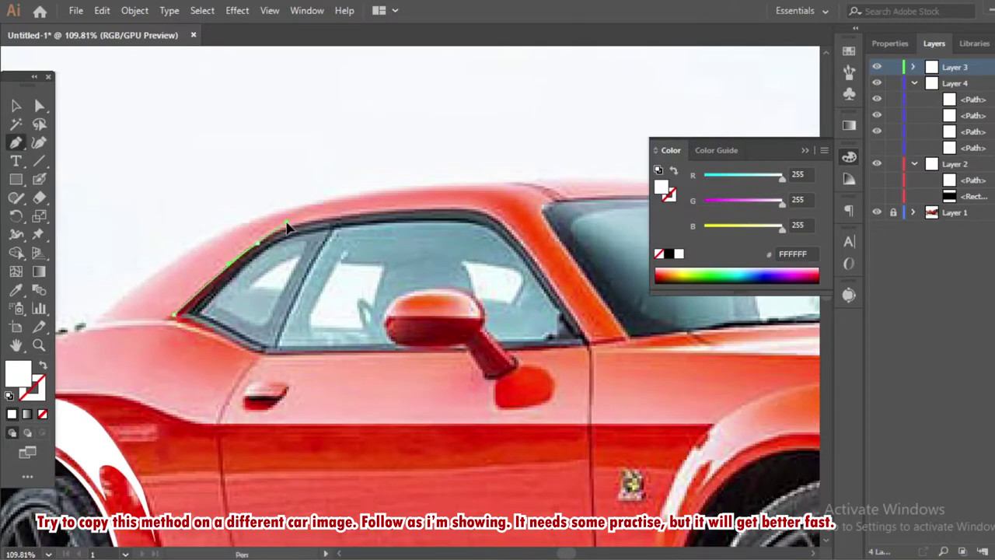
Trace the side window and mirror arm as one closed black shape
{"action": "left_click", "coordinate": [454, 215]}
{"action": "left_click", "coordinate": [487, 208]}
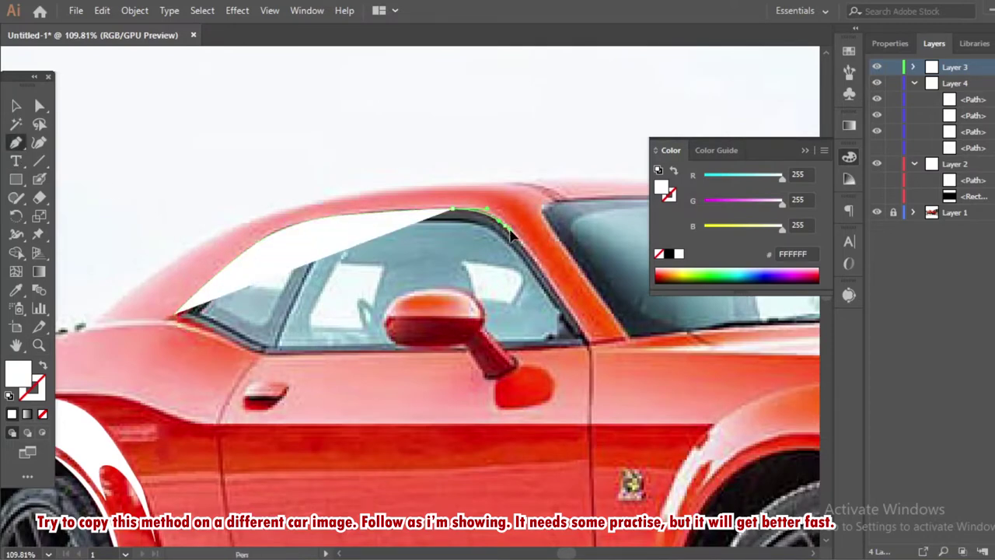
{"action": "left_click", "coordinate": [504, 227]}
{"action": "left_click_drag", "start_coordinate": [586, 337], "coordinate": [633, 336]}
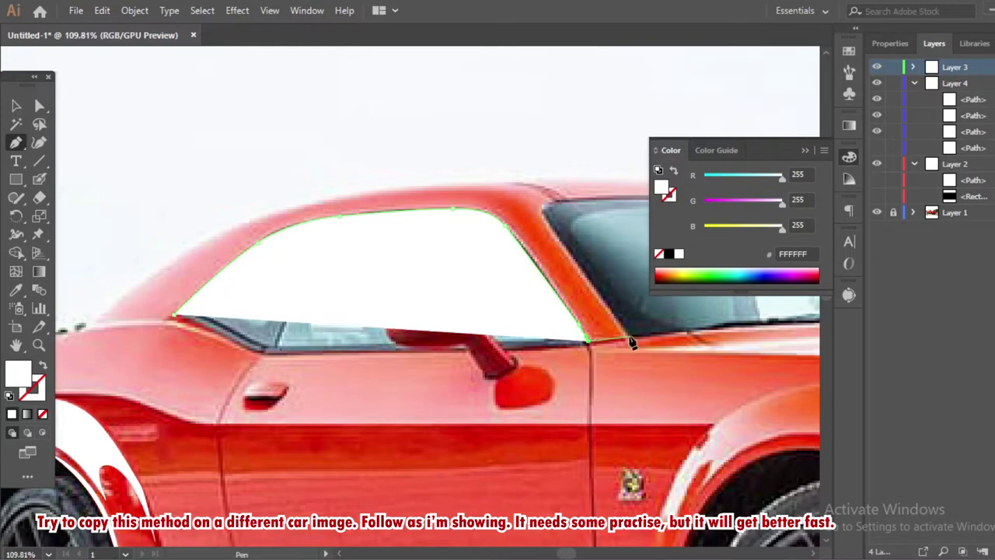
{"action": "left_click", "coordinate": [510, 354]}
{"action": "left_click", "coordinate": [513, 370]}
{"action": "left_click", "coordinate": [483, 377]}
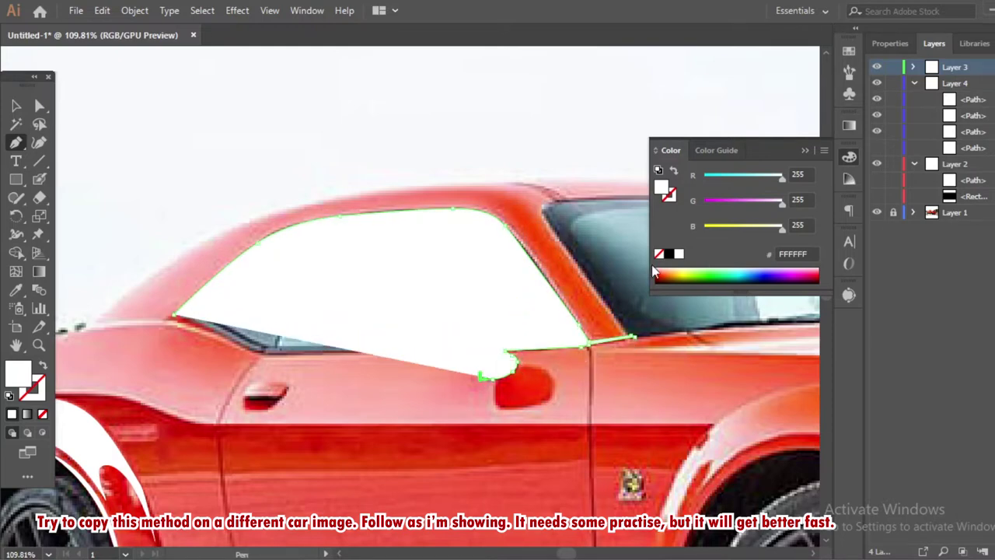
{"action": "key", "text": "slash"}
{"action": "left_click", "coordinate": [242, 347]}
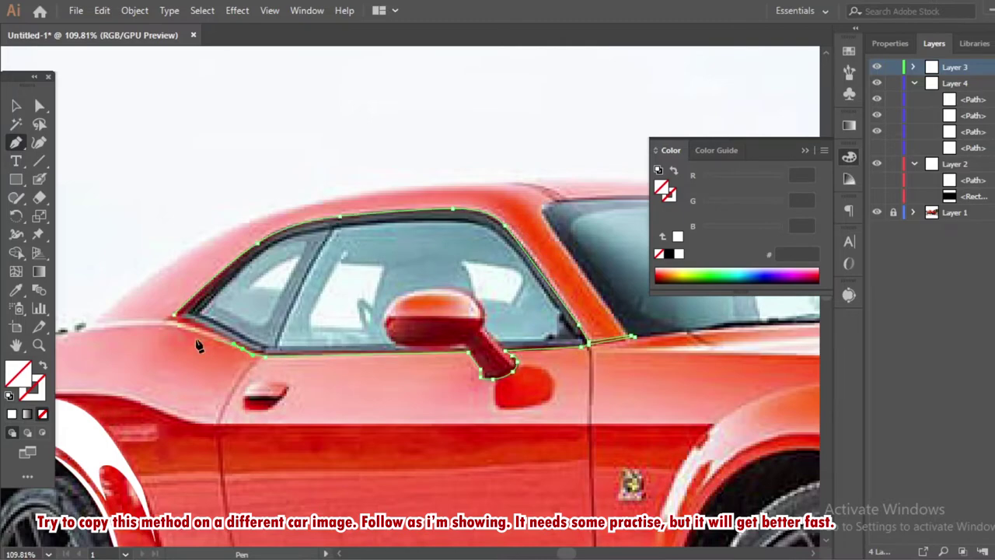
{"action": "left_click", "coordinate": [173, 319]}
{"action": "left_click", "coordinate": [170, 320]}
{"action": "left_click", "coordinate": [669, 253]}
Trace the door handle as a closed black shape
{"action": "scroll", "coordinate": [389, 311], "scroll_direction": "down", "scroll_amount": 2}
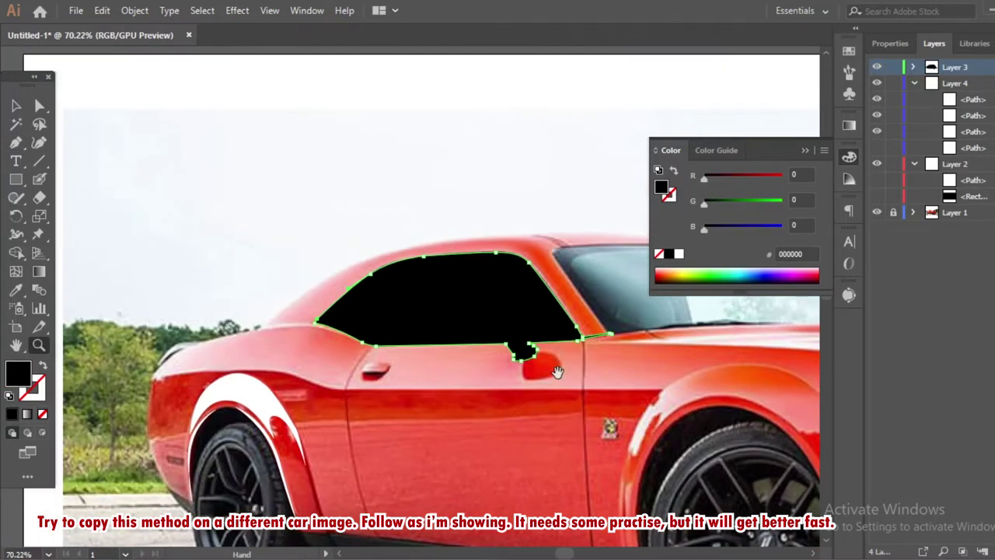
{"action": "scroll", "coordinate": [431, 349], "scroll_direction": "up", "scroll_amount": 4}
{"action": "scroll", "coordinate": [360, 309], "scroll_direction": "up", "scroll_amount": 1}
{"action": "left_click", "coordinate": [357, 303]}
{"action": "left_click", "coordinate": [421, 298]}
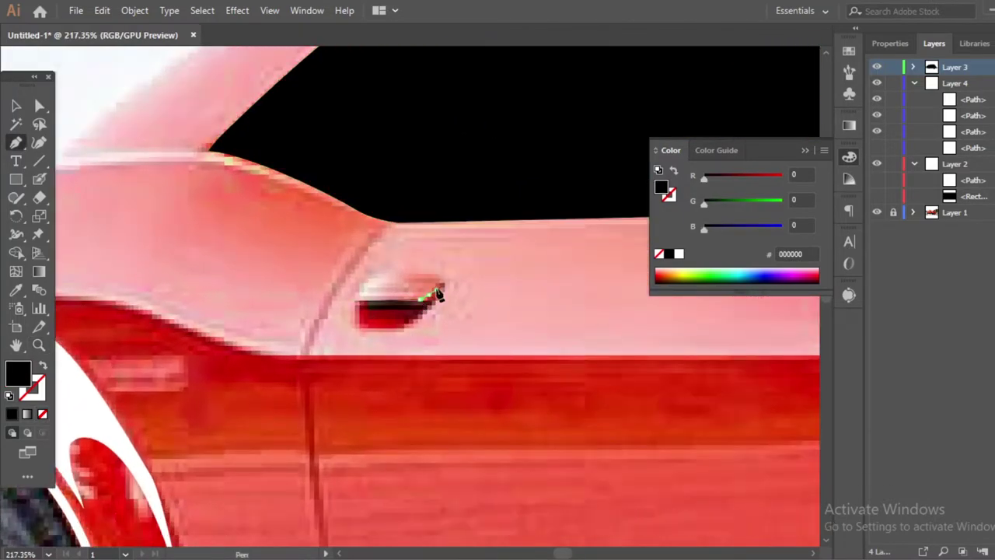
{"action": "left_click", "coordinate": [440, 280]}
{"action": "left_click", "coordinate": [423, 315]}
{"action": "left_click", "coordinate": [386, 335]}
{"action": "left_click", "coordinate": [357, 302]}
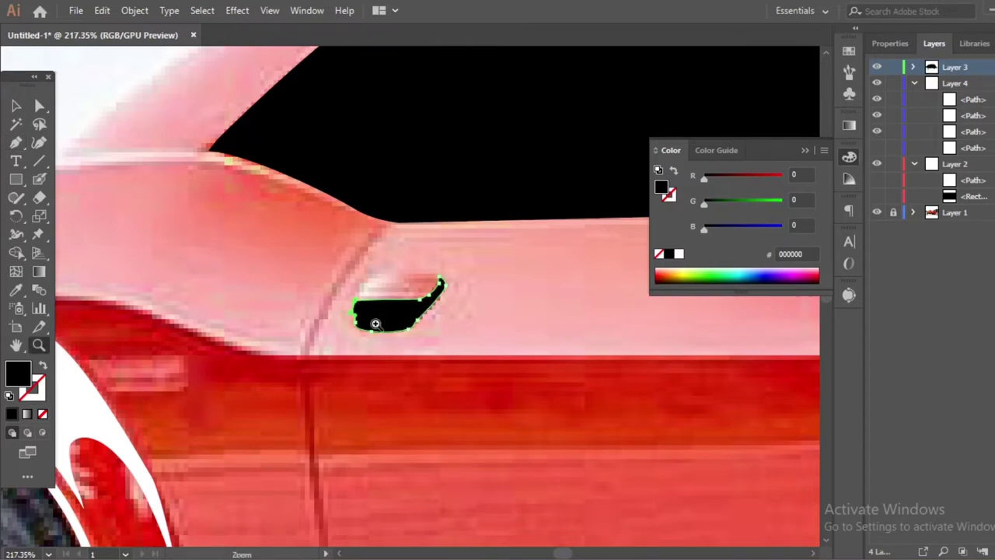
{"action": "key", "text": "z"}
{"action": "scroll", "coordinate": [373, 342], "scroll_direction": "down", "scroll_amount": 4}
{"action": "scroll", "coordinate": [389, 380], "scroll_direction": "down", "scroll_amount": 2}
{"action": "scroll", "coordinate": [389, 380], "scroll_direction": "down", "scroll_amount": 1}
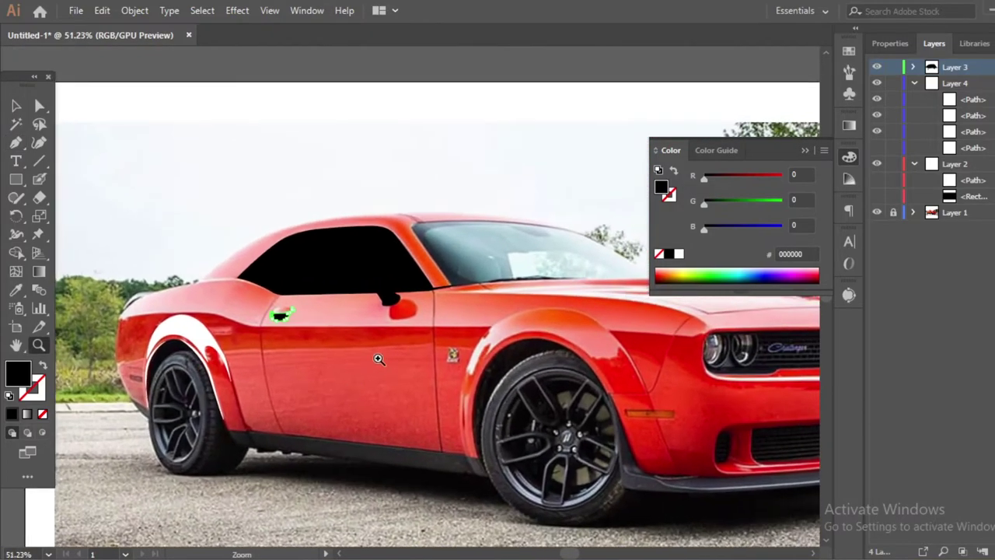
{"action": "scroll", "coordinate": [436, 377], "scroll_direction": "right", "scroll_amount": 3}
{"action": "scroll", "coordinate": [464, 372], "scroll_direction": "right", "scroll_amount": 3}
{"action": "scroll", "coordinate": [464, 372], "scroll_direction": "up", "scroll_amount": 1}
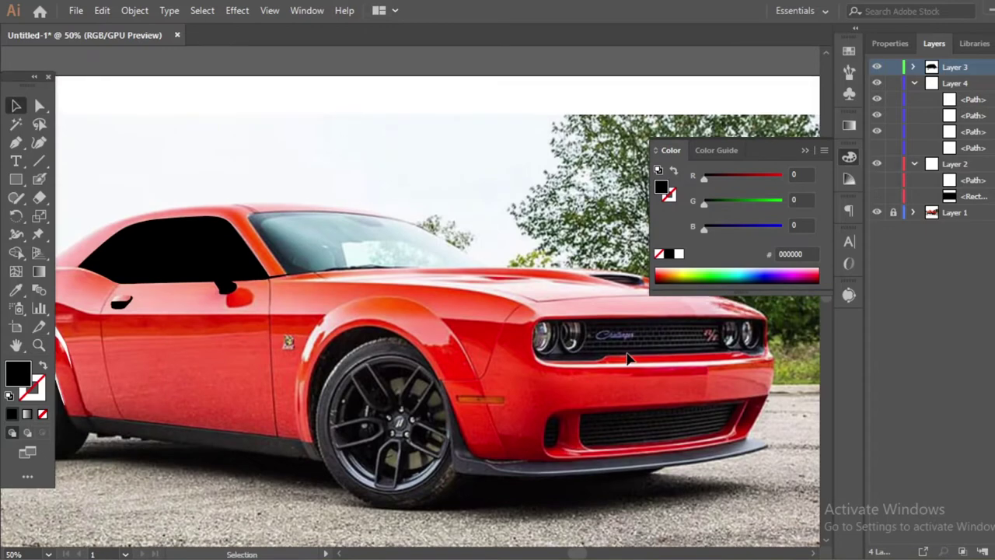
Trace a closed white highlight strip along the bumper edge below the headlights
{"action": "scroll", "coordinate": [611, 384], "scroll_direction": "up", "scroll_amount": 3}
{"action": "scroll", "coordinate": [89, 284], "scroll_direction": "up", "scroll_amount": 1}
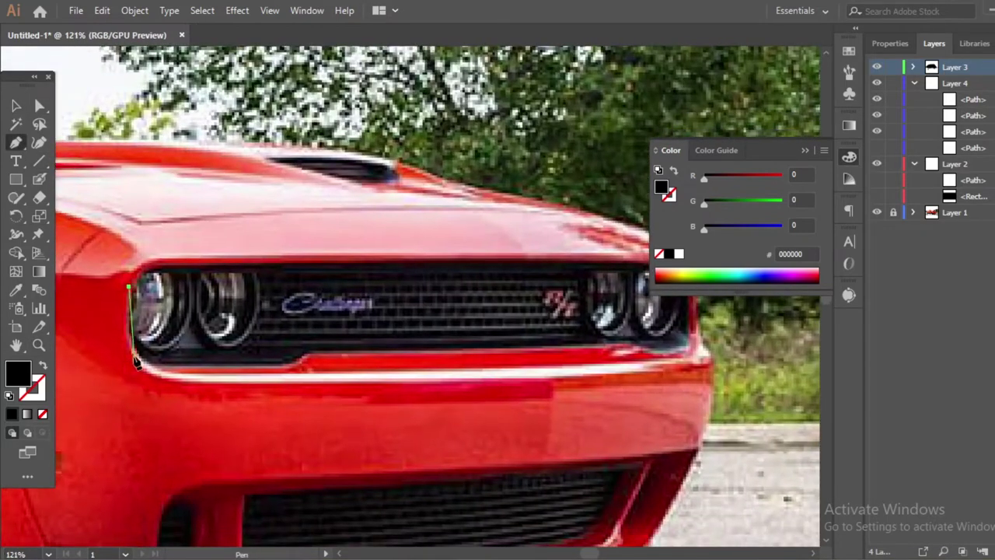
{"action": "left_click", "coordinate": [204, 382]}
{"action": "left_click_drag", "start_coordinate": [544, 377], "coordinate": [699, 362]}
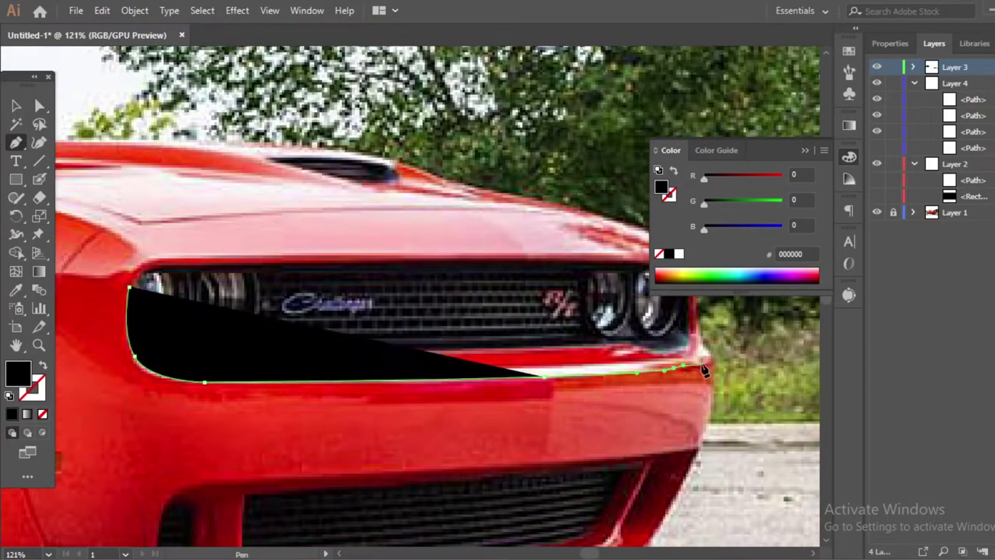
{"action": "left_click", "coordinate": [661, 255]}
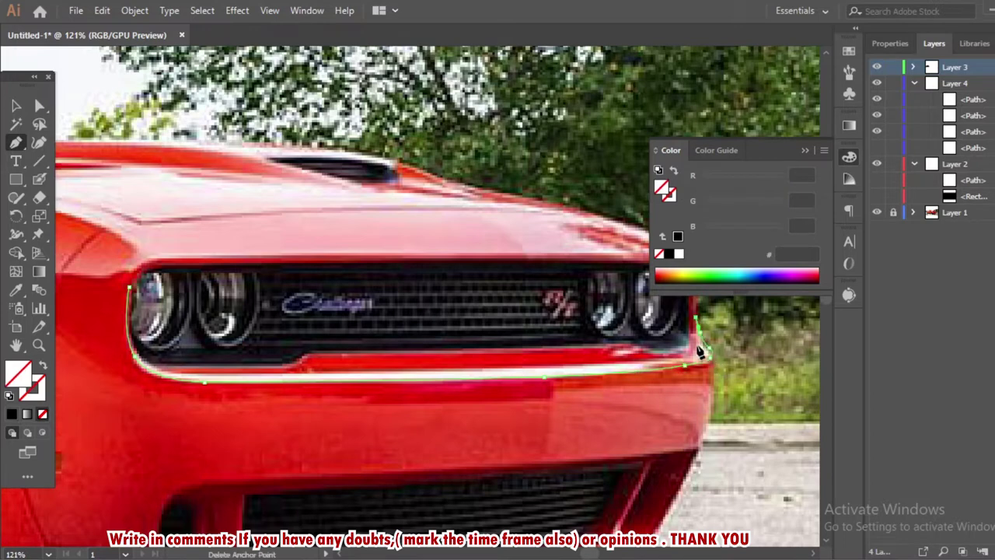
{"action": "left_click", "coordinate": [421, 369]}
{"action": "left_click", "coordinate": [284, 368]}
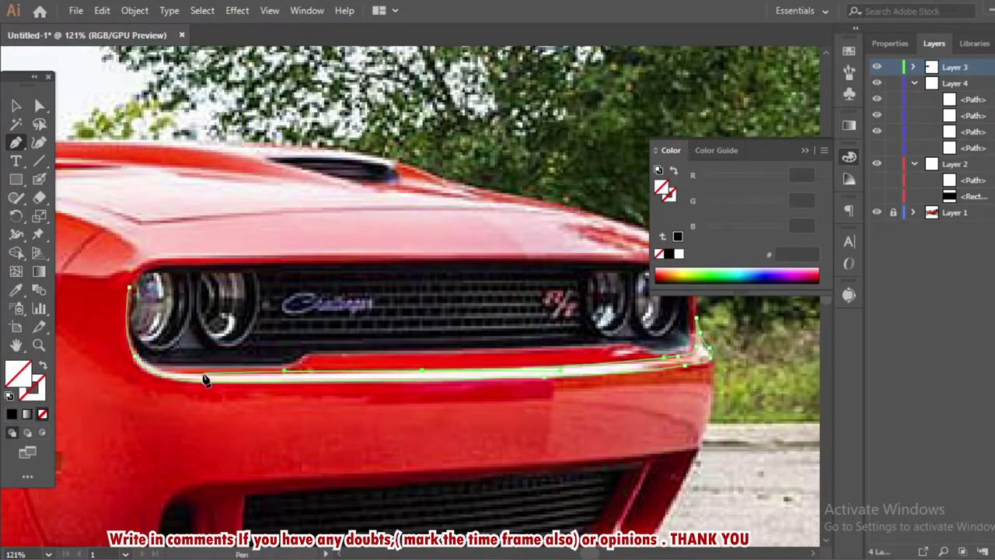
{"action": "left_click", "coordinate": [204, 375]}
{"action": "left_click", "coordinate": [153, 376]}
{"action": "left_click", "coordinate": [136, 297]}
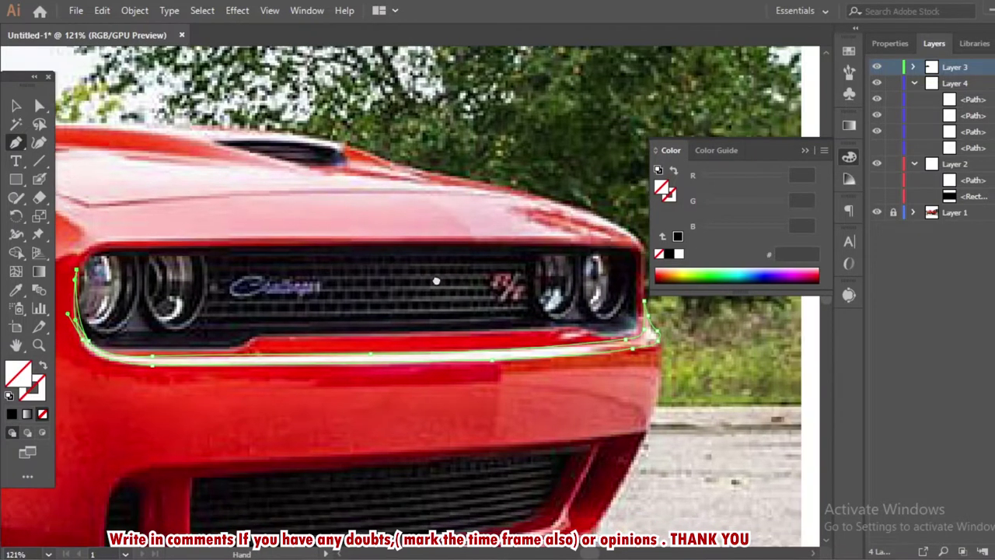
{"action": "scroll", "coordinate": [248, 392], "scroll_direction": "down", "scroll_amount": 5}
Trace a white highlight around the rim of the lower grille opening
{"action": "left_click", "coordinate": [145, 398]}
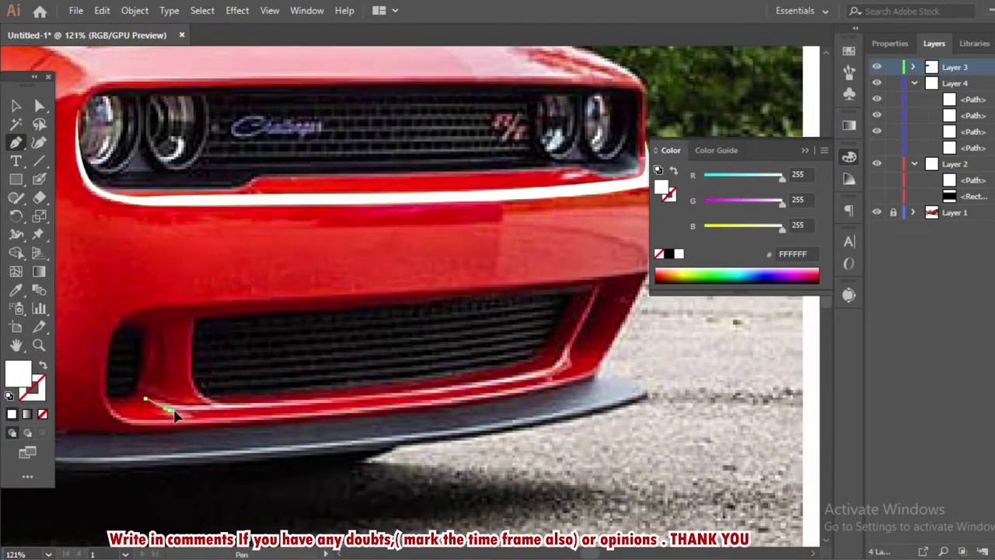
{"action": "left_click", "coordinate": [544, 381]}
{"action": "left_click", "coordinate": [561, 361]}
{"action": "left_click", "coordinate": [575, 338]}
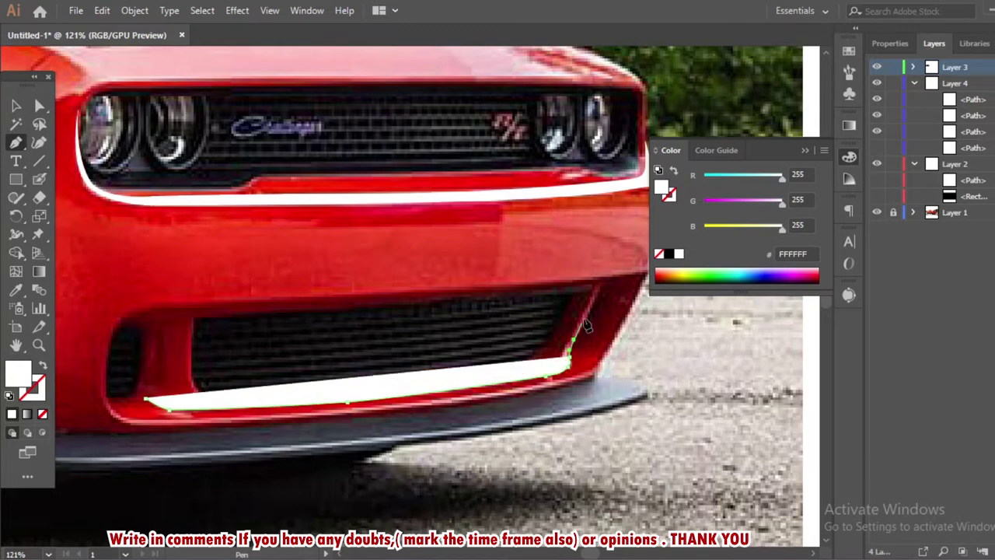
{"action": "left_click", "coordinate": [587, 313]}
{"action": "left_click", "coordinate": [431, 388]}
{"action": "left_click", "coordinate": [358, 395]}
{"action": "left_click", "coordinate": [286, 400]}
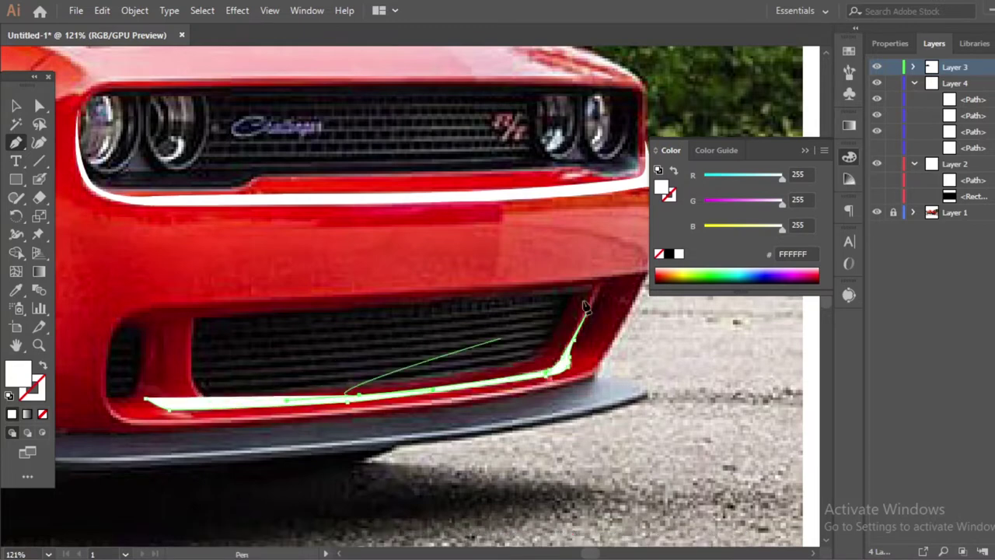
{"action": "key", "text": "slash"}
{"action": "left_click", "coordinate": [222, 402]}
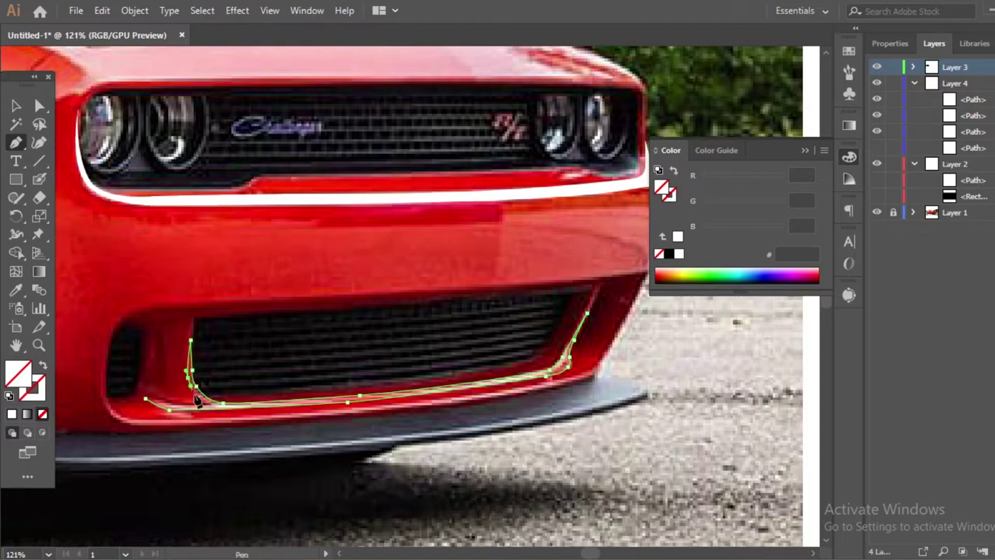
{"action": "left_click", "coordinate": [172, 403]}
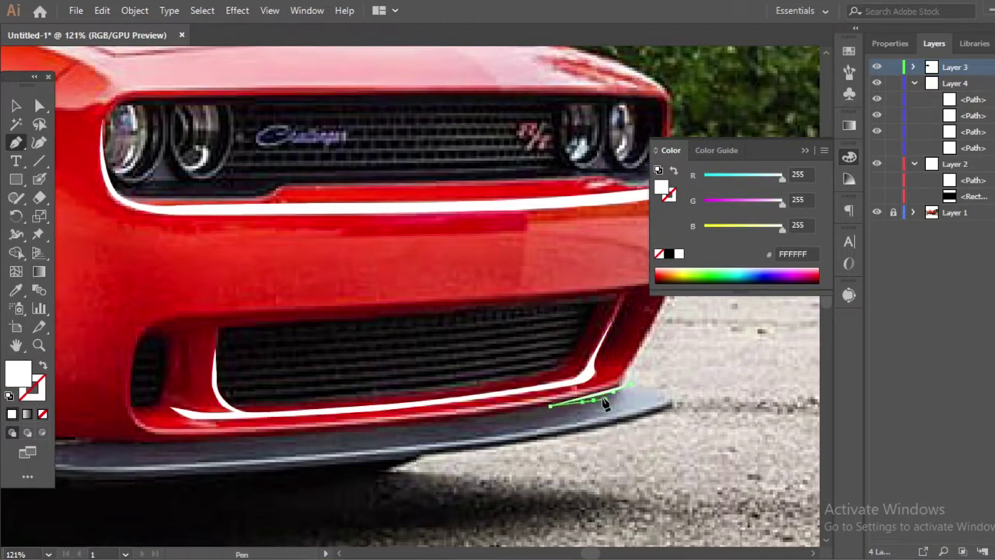
Draw a curved spiky white highlight out to the splitter lip's right tip
{"action": "mouse_move", "coordinate": [597, 414]}
{"action": "left_mouse_down"}
{"action": "mouse_move", "coordinate": [505, 427]}
{"action": "mouse_move", "coordinate": [661, 407]}
{"action": "mouse_move", "coordinate": [633, 391]}
{"action": "left_mouse_up"}
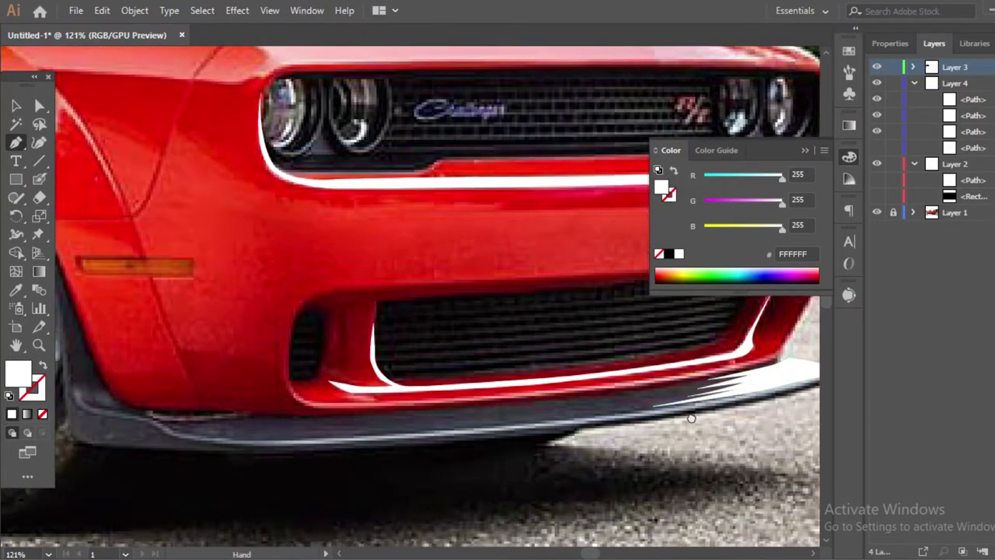
{"action": "scroll", "coordinate": [311, 455], "scroll_direction": "left", "scroll_amount": 5}
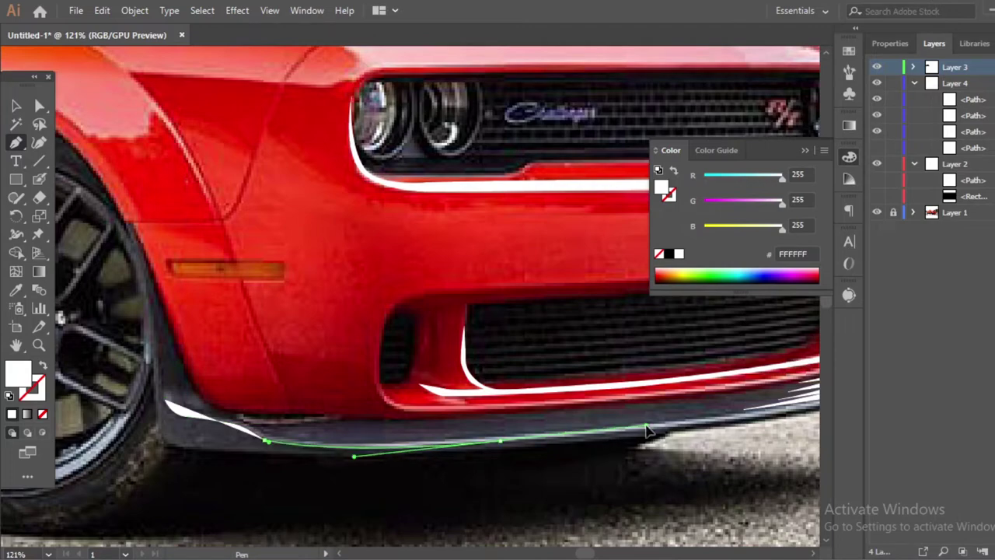
{"action": "key", "text": "slash"}
{"action": "scroll", "coordinate": [562, 419], "scroll_direction": "right", "scroll_amount": 5}
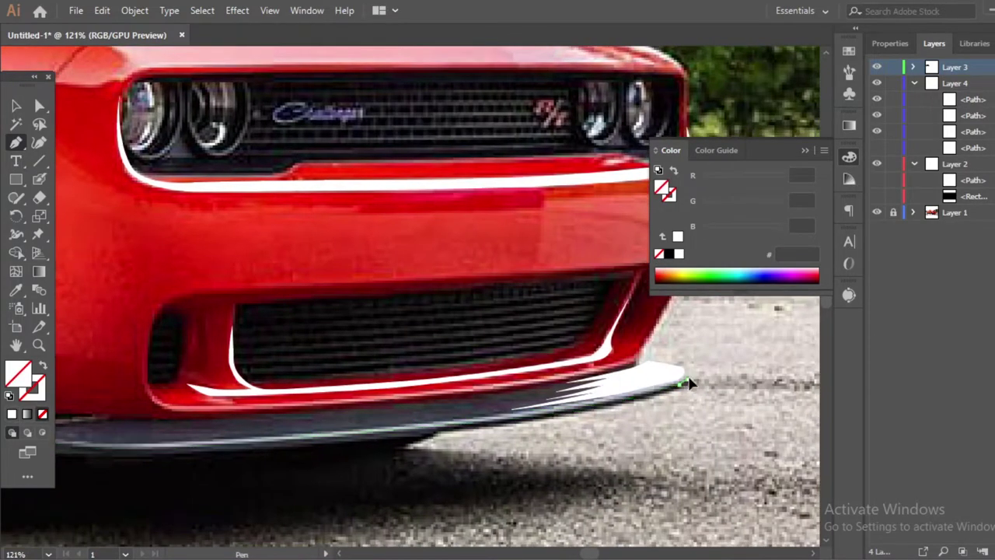
{"action": "left_click", "coordinate": [681, 375]}
{"action": "left_click", "coordinate": [397, 434], "text": "ctrl"}
Add another point to the lip outline and begin a path at the bumper's lower-left corner
{"action": "scroll", "coordinate": [393, 432], "scroll_direction": "left", "scroll_amount": 5}
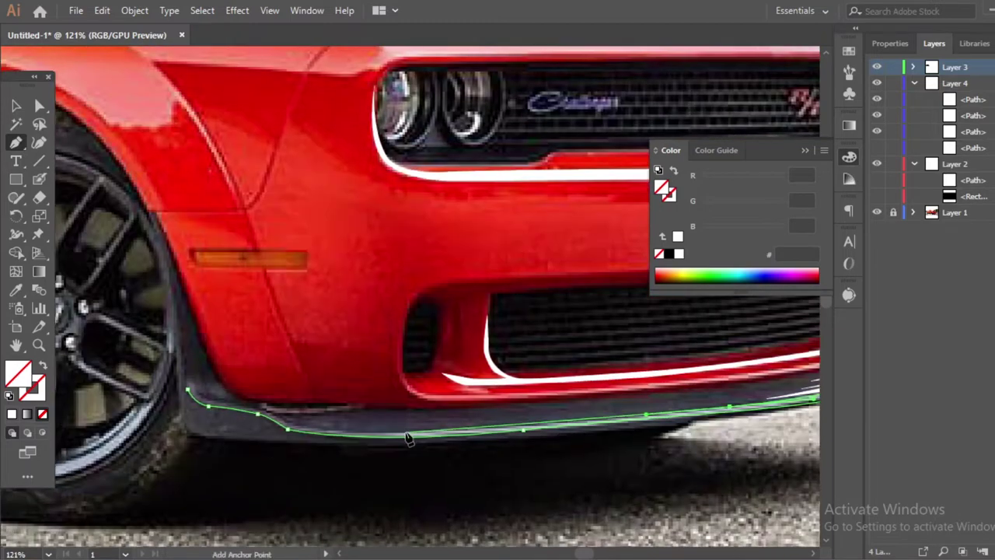
{"action": "left_click", "coordinate": [273, 413], "text": "ctrl"}
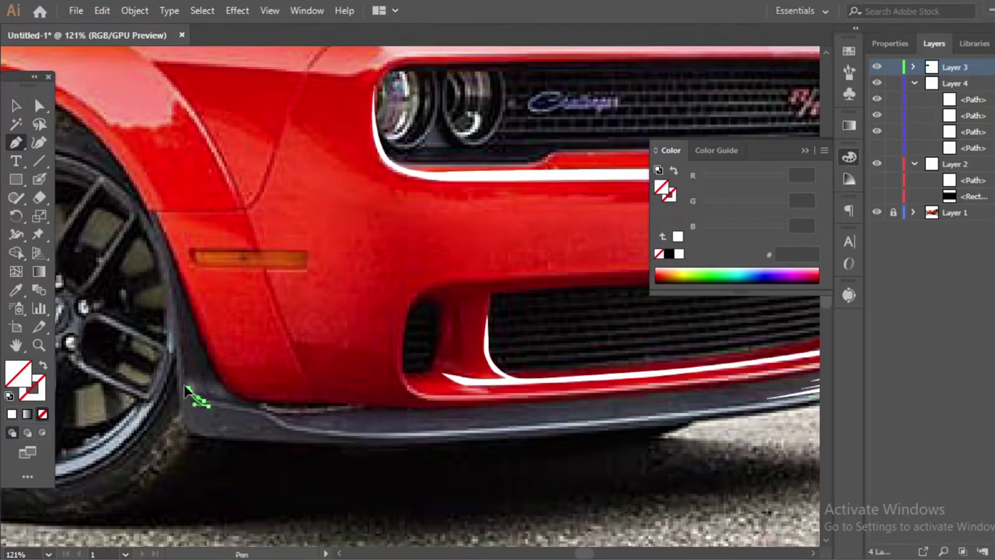
{"action": "scroll", "coordinate": [319, 411], "scroll_direction": "down", "scroll_amount": 3}
{"action": "scroll", "coordinate": [319, 411], "scroll_direction": "down", "scroll_amount": 1}
{"action": "scroll", "coordinate": [356, 417], "scroll_direction": "up", "scroll_amount": 4}
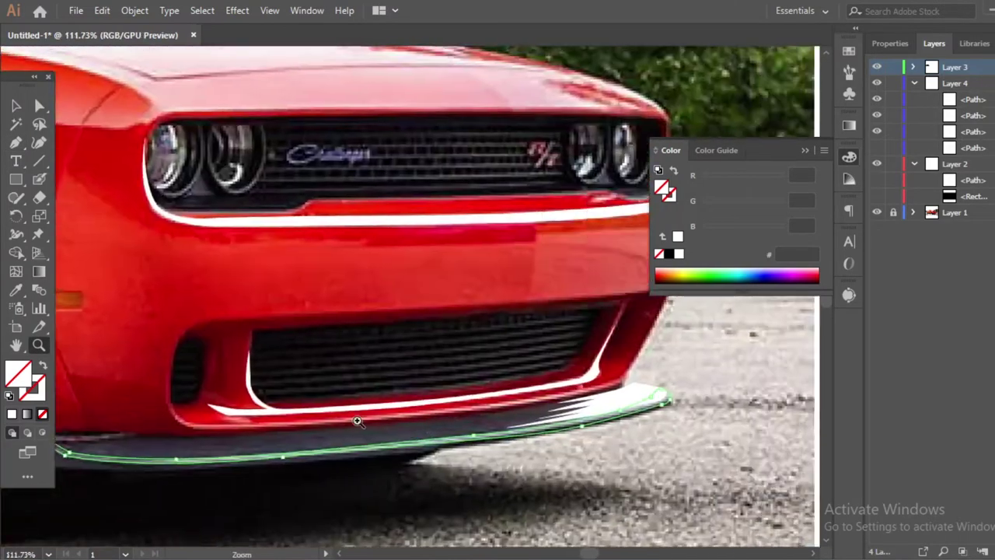
{"action": "left_click", "coordinate": [135, 410], "text": "ctrl"}
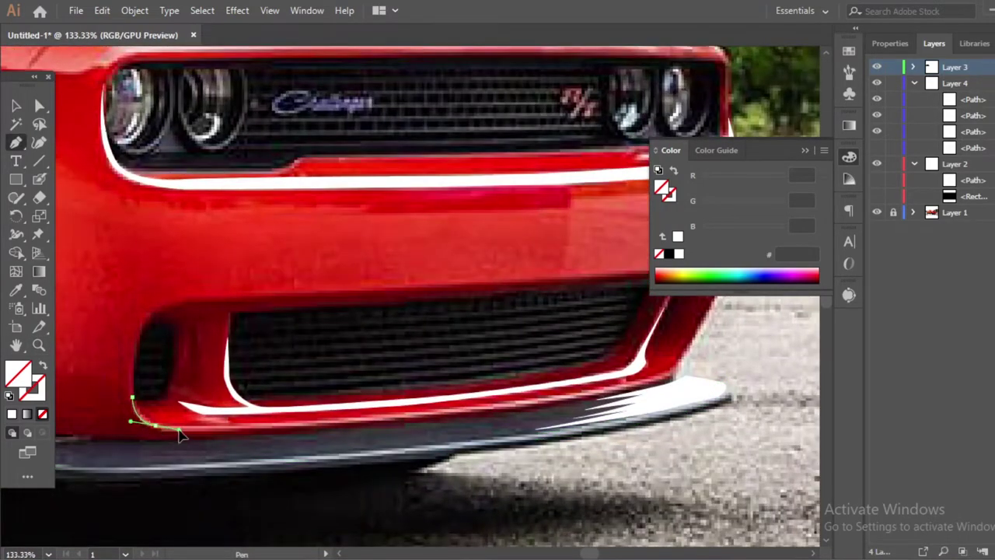
Draw a trim line along the lower grille rim with a white 3 pt tapered elliptical stroke
{"action": "left_click_drag", "start_coordinate": [463, 416], "coordinate": [561, 398]}
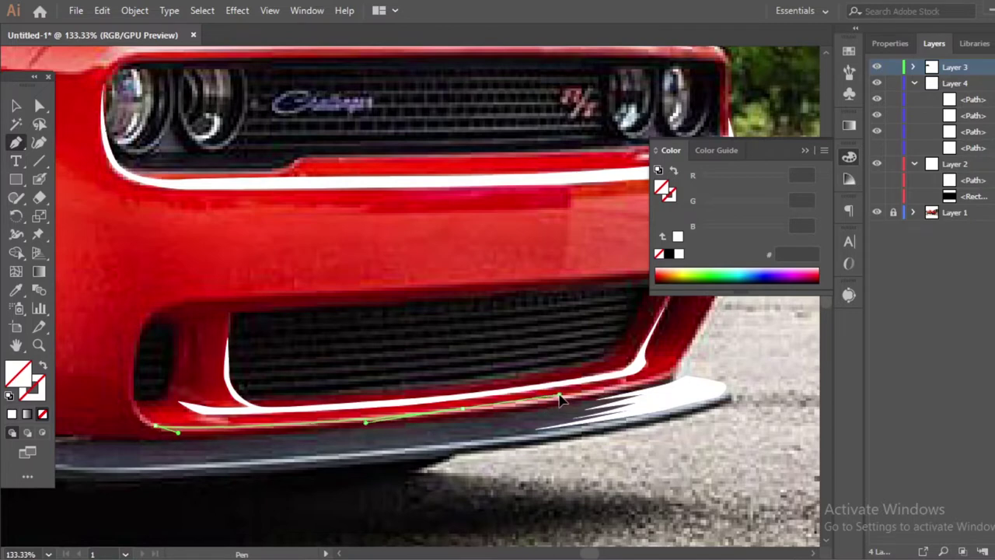
{"action": "left_click", "coordinate": [682, 361]}
{"action": "left_click", "coordinate": [889, 44]}
{"action": "left_click", "coordinate": [871, 234]}
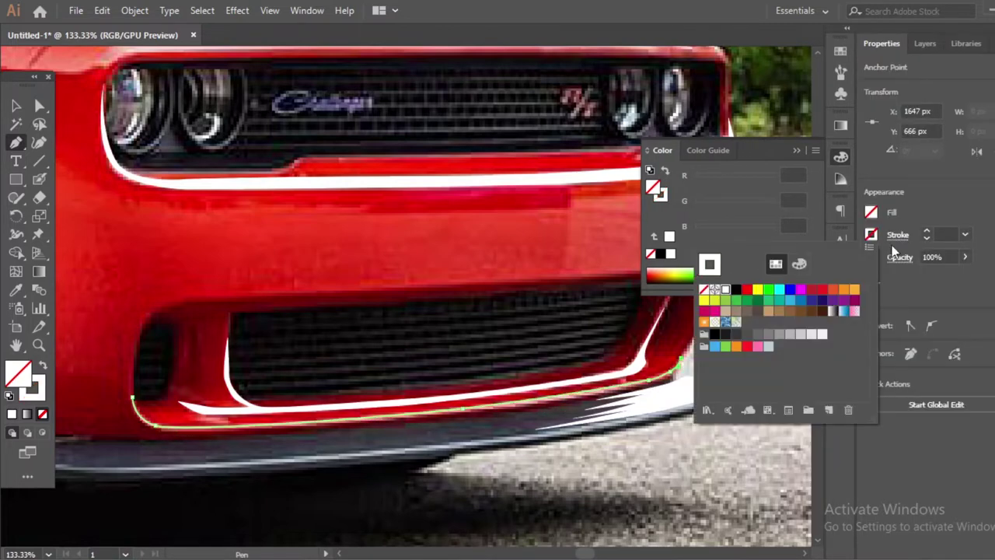
{"action": "left_click", "coordinate": [927, 231]}
{"action": "left_click", "coordinate": [857, 477]}
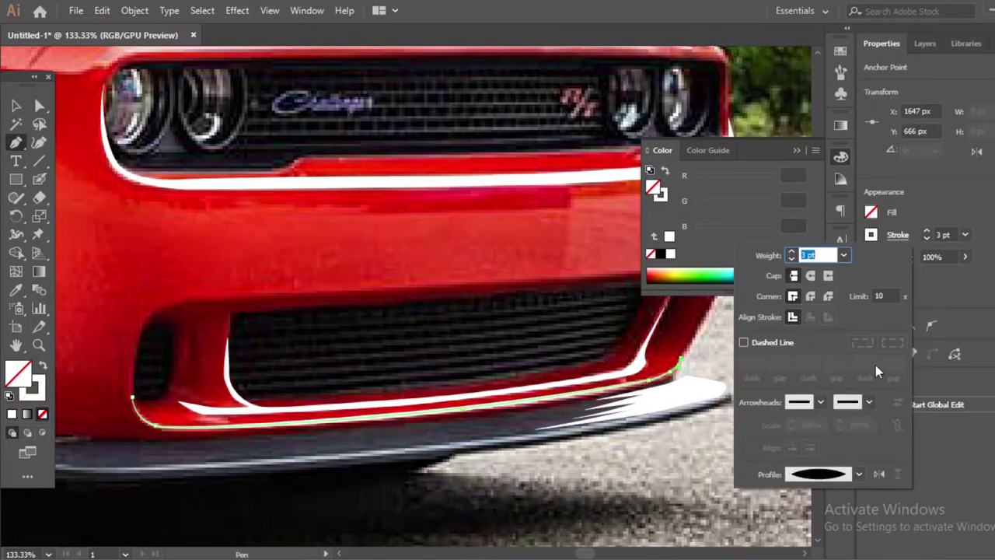
{"action": "left_click", "coordinate": [465, 420], "text": "ctrl"}
{"action": "scroll", "coordinate": [498, 435], "scroll_direction": "down", "scroll_amount": 3}
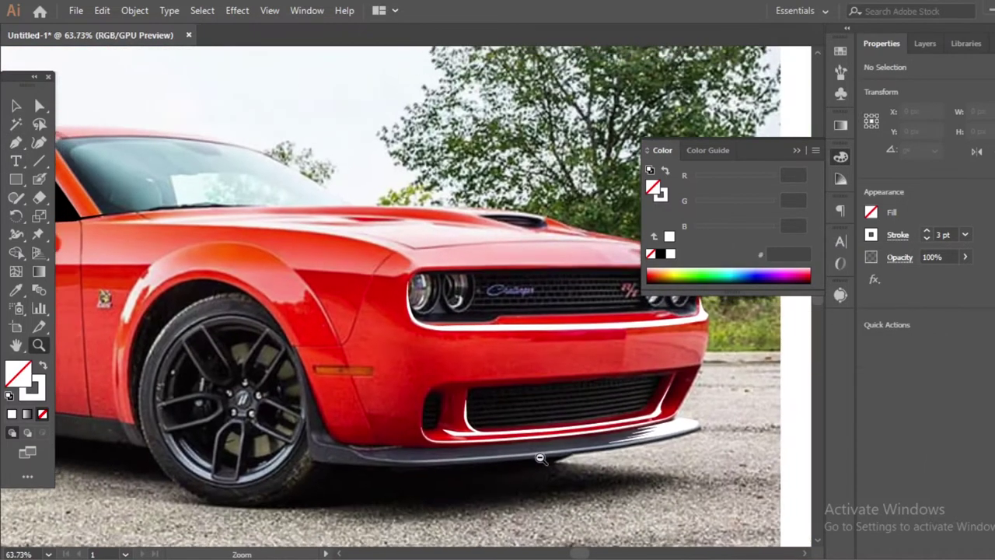
{"action": "scroll", "coordinate": [507, 446], "scroll_direction": "down", "scroll_amount": 2}
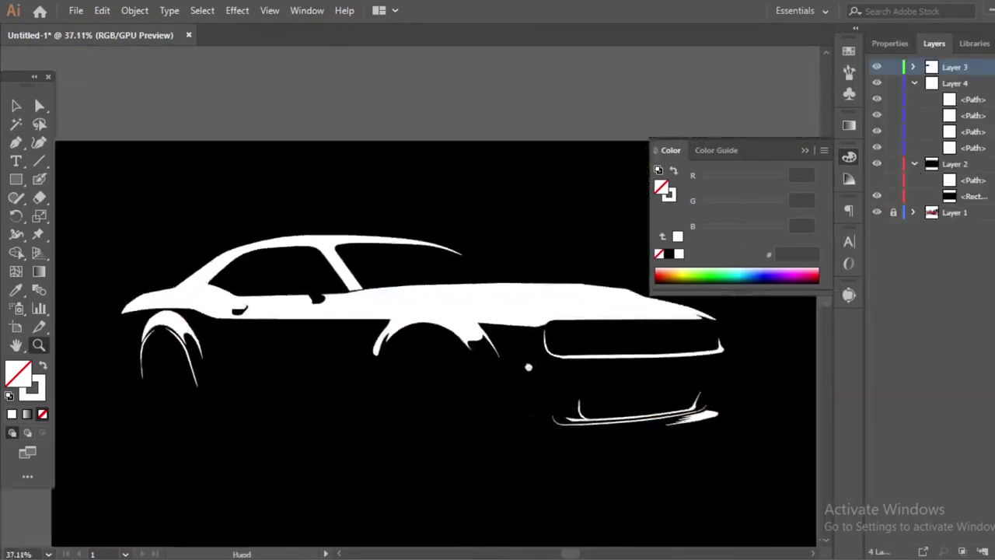
{"action": "scroll", "coordinate": [349, 362], "scroll_direction": "up", "scroll_amount": 3}
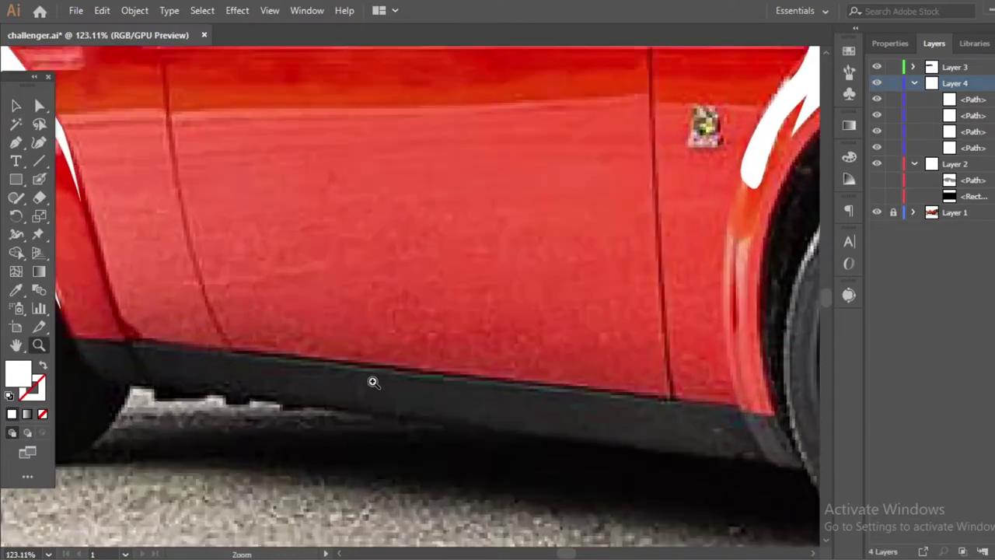
{"action": "scroll", "coordinate": [370, 382], "scroll_direction": "up", "scroll_amount": 1}
Draw a thin white highlight line along the lower door sill
{"action": "left_click", "coordinate": [124, 344]}
{"action": "left_click", "coordinate": [751, 411]}
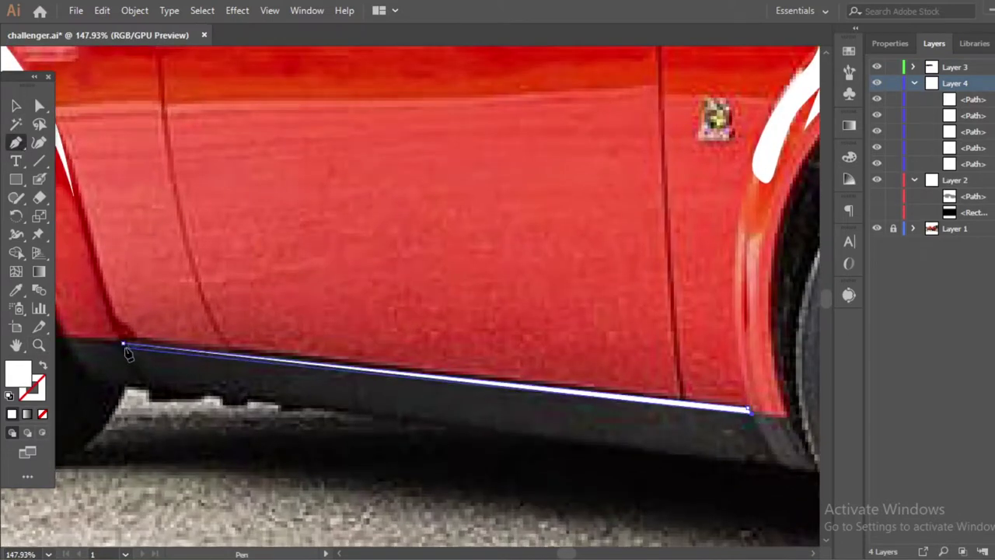
{"action": "mouse_move", "coordinate": [759, 413]}
{"action": "left_mouse_down"}
{"action": "mouse_move", "coordinate": [552, 389]}
{"action": "mouse_move", "coordinate": [836, 444]}
{"action": "left_mouse_up"}
{"action": "left_click", "coordinate": [552, 389]}
{"action": "left_click", "coordinate": [196, 370]}
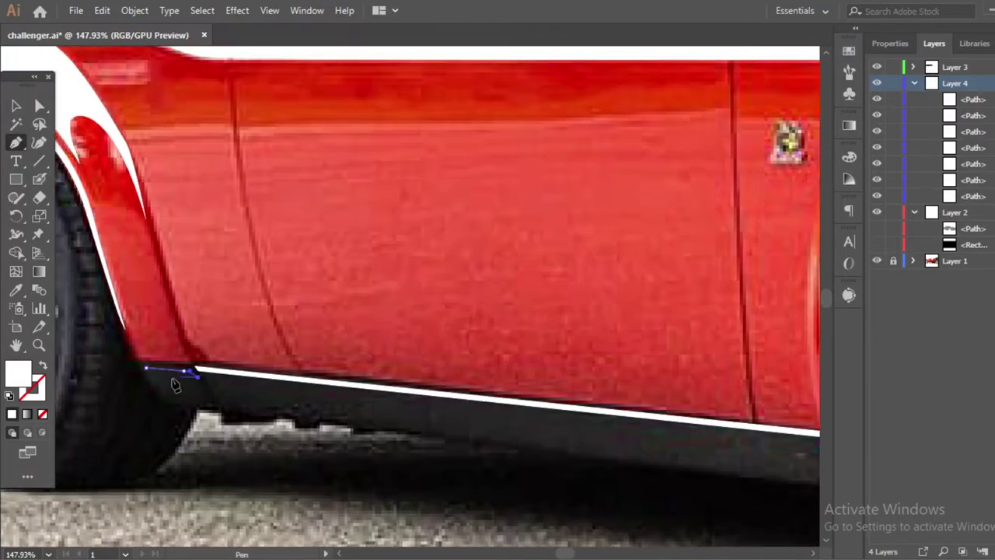
{"action": "scroll", "coordinate": [493, 404], "scroll_direction": "right", "scroll_amount": 3}
{"action": "scroll", "coordinate": [493, 404], "scroll_direction": "down", "scroll_amount": 3}
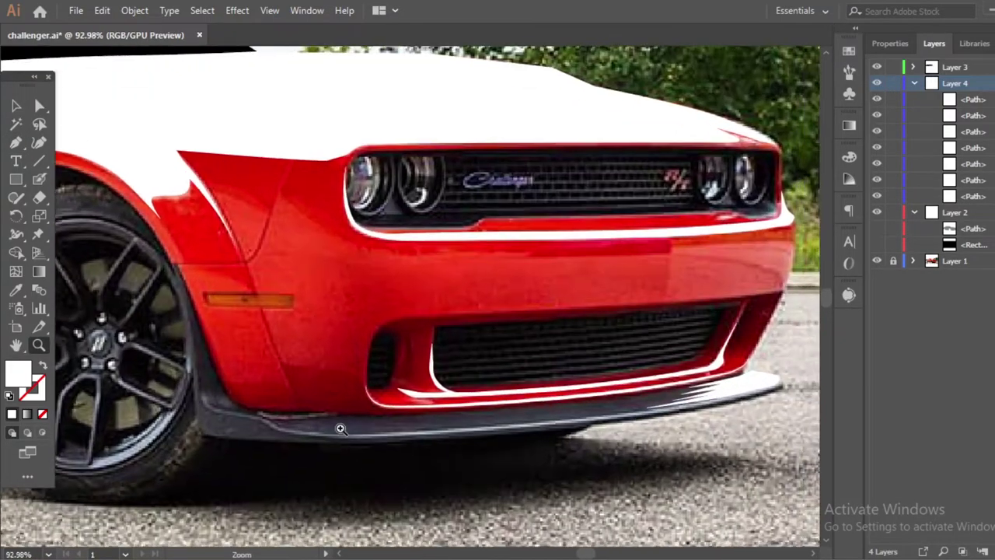
Draw a path along the front splitter's lower edge to its right tip
{"action": "left_click_drag", "start_coordinate": [337, 426], "coordinate": [360, 438]}
{"action": "scroll", "coordinate": [360, 438], "scroll_direction": "down", "scroll_amount": 1}
{"action": "key", "text": "p"}
{"action": "left_click", "coordinate": [200, 381]}
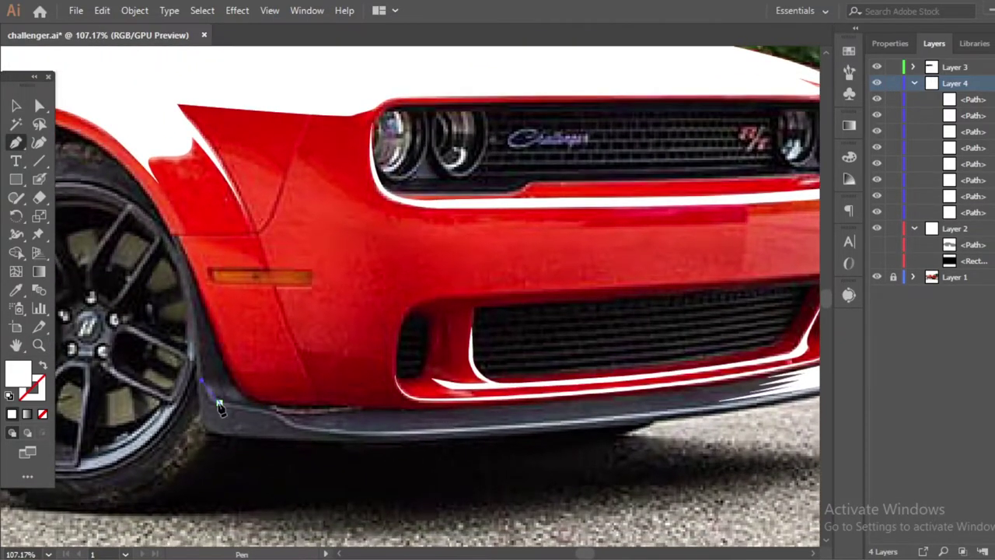
{"action": "scroll", "coordinate": [325, 438], "scroll_direction": "right", "scroll_amount": 2}
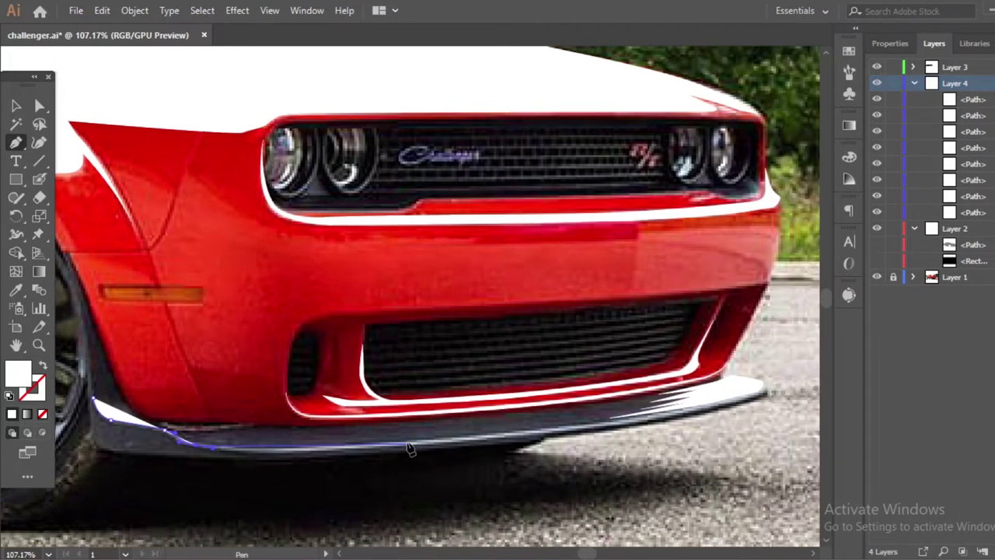
{"action": "scroll", "coordinate": [588, 412], "scroll_direction": "right", "scroll_amount": 2}
{"action": "scroll", "coordinate": [588, 412], "scroll_direction": "up", "scroll_amount": 1}
{"action": "left_click", "coordinate": [636, 439]}
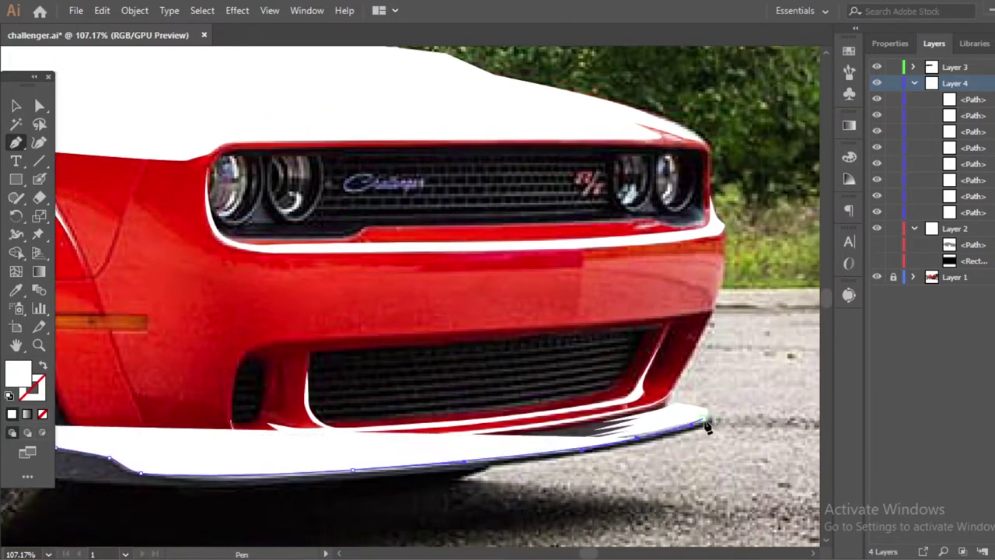
{"action": "left_click", "coordinate": [704, 410]}
Give the splitter line no fill and a white 4 pt stroke
{"action": "left_click", "coordinate": [882, 43]}
{"action": "left_click", "coordinate": [870, 212]}
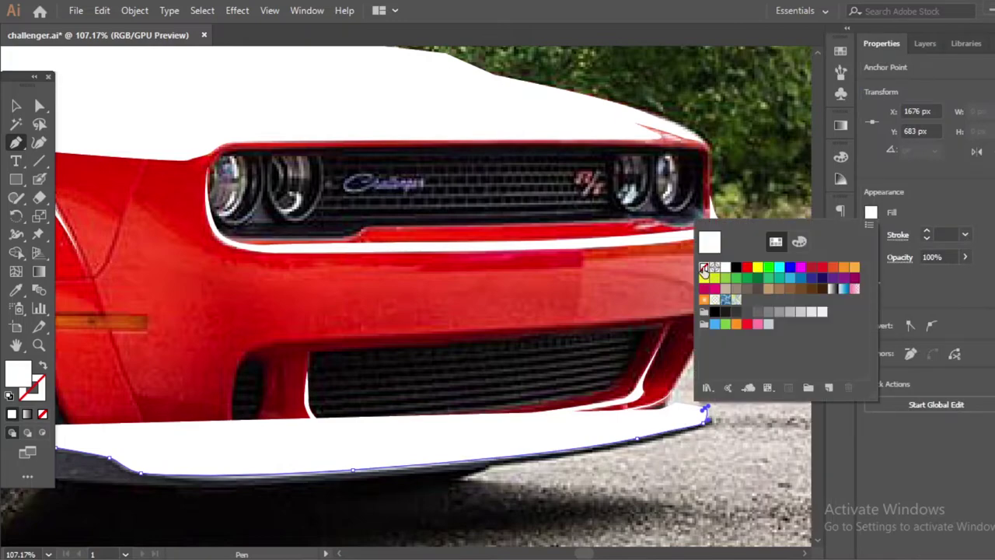
{"action": "left_click", "coordinate": [702, 267]}
{"action": "left_click", "coordinate": [871, 234]}
{"action": "left_click", "coordinate": [713, 293]}
{"action": "left_click", "coordinate": [898, 235]}
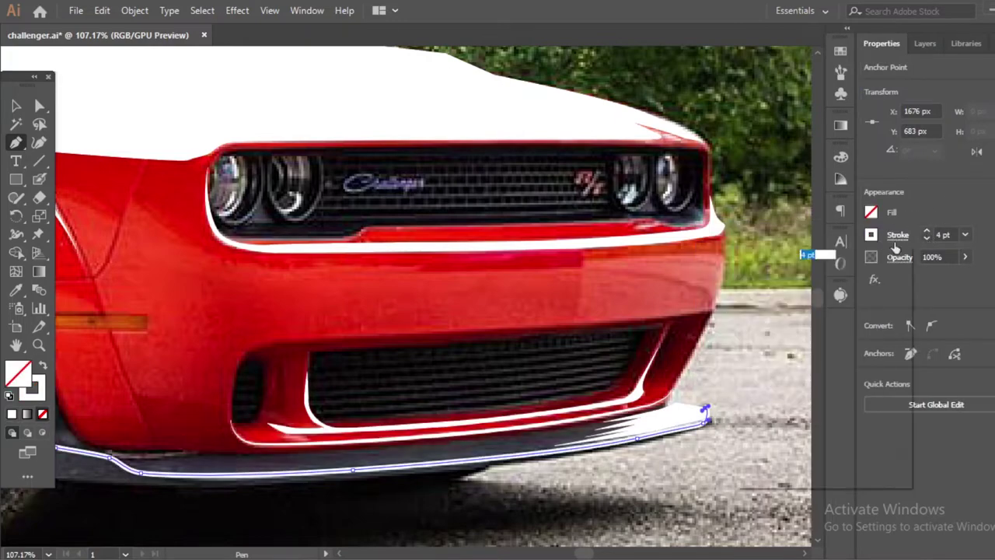
{"action": "left_click", "coordinate": [606, 468], "text": "ctrl"}
{"action": "scroll", "coordinate": [606, 467], "scroll_direction": "down", "scroll_amount": 2}
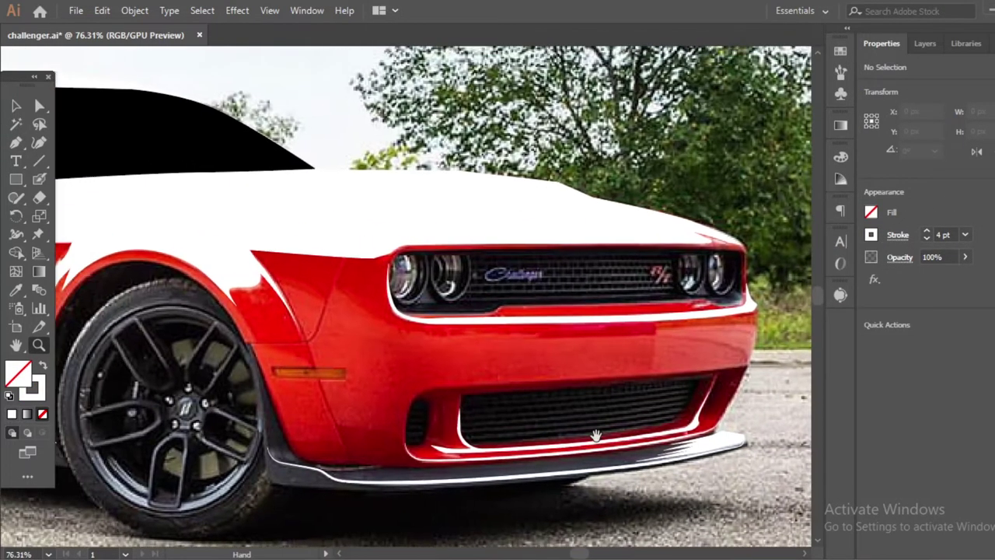
{"action": "scroll", "coordinate": [606, 467], "scroll_direction": "down", "scroll_amount": 1}
{"action": "scroll", "coordinate": [422, 418], "scroll_direction": "up", "scroll_amount": 2}
{"action": "scroll", "coordinate": [422, 417], "scroll_direction": "up", "scroll_amount": 1}
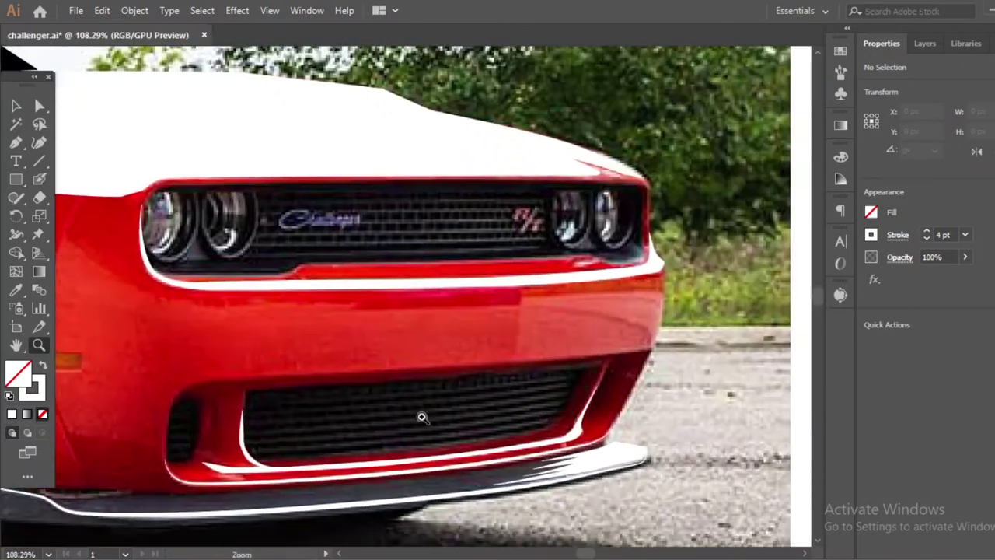
Draw a white 3 pt line along the top edge of the lower grille opening
{"action": "left_click", "coordinate": [171, 411]}
{"action": "left_click", "coordinate": [188, 382]}
{"action": "left_click_drag", "start_coordinate": [276, 376], "coordinate": [288, 379]}
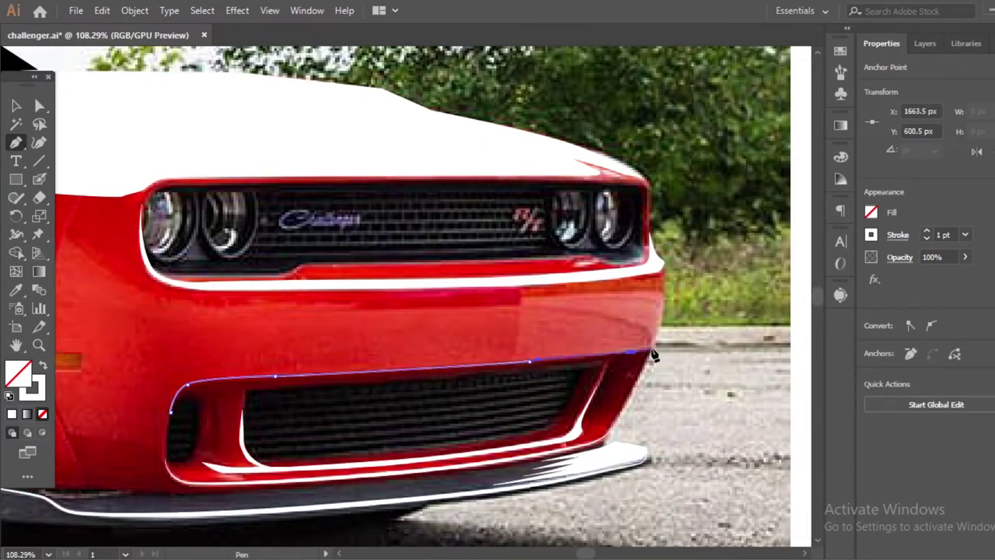
{"action": "left_click", "coordinate": [927, 231]}
{"action": "left_click", "coordinate": [926, 231]}
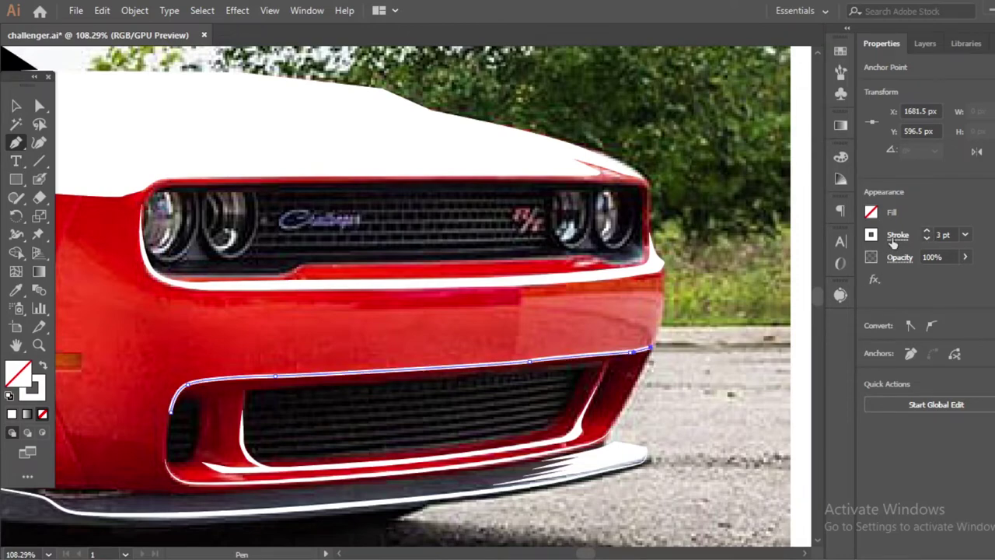
{"action": "left_click", "coordinate": [576, 325], "text": "ctrl"}
{"action": "scroll", "coordinate": [502, 359], "scroll_direction": "down", "scroll_amount": 2}
Draw a white highlight line along the rocker panel's bottom edge
{"action": "scroll", "coordinate": [502, 359], "scroll_direction": "up", "scroll_amount": 2}
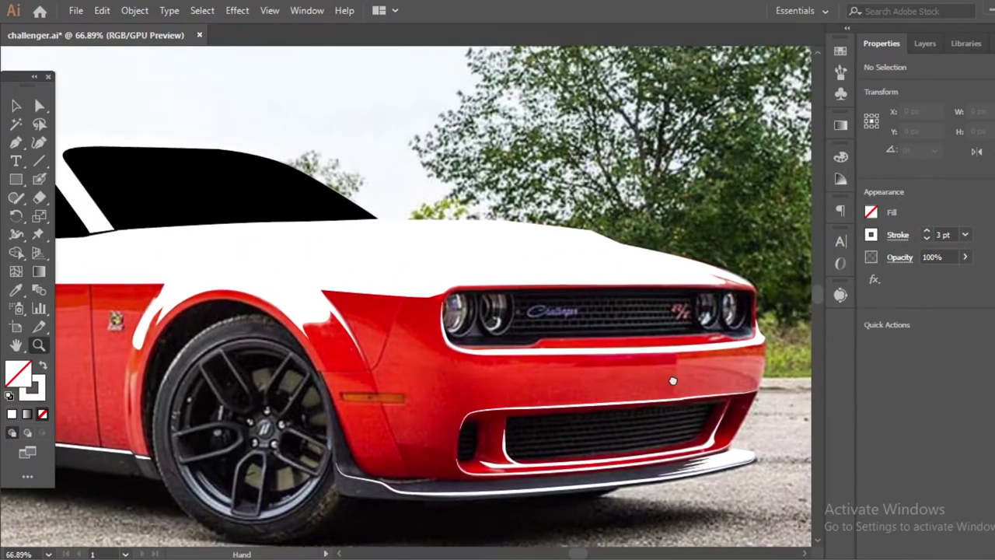
{"action": "scroll", "coordinate": [513, 356], "scroll_direction": "up", "scroll_amount": 1}
{"action": "scroll", "coordinate": [536, 349], "scroll_direction": "up", "scroll_amount": 1}
{"action": "scroll", "coordinate": [559, 342], "scroll_direction": "up", "scroll_amount": 1}
{"action": "scroll", "coordinate": [558, 342], "scroll_direction": "down", "scroll_amount": 2}
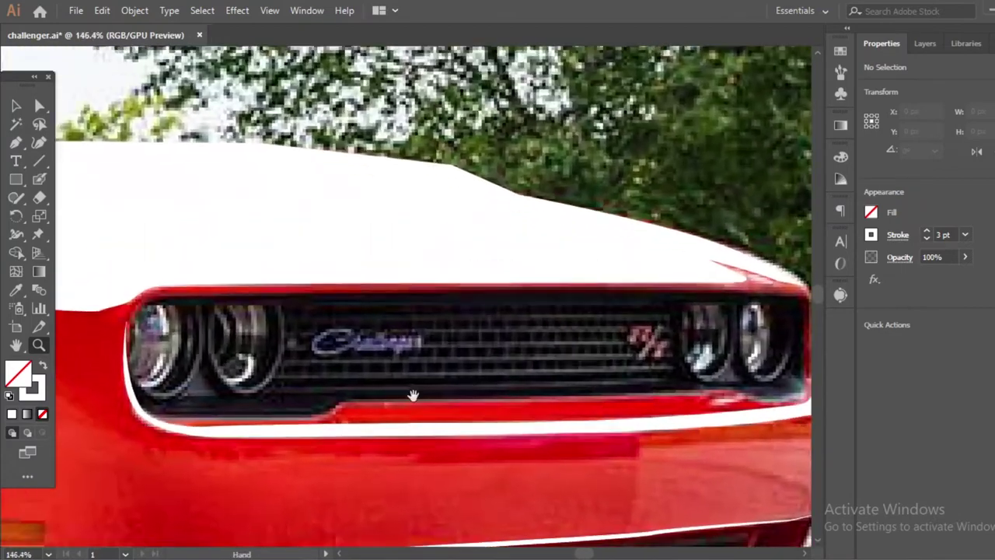
{"action": "left_click_drag", "start_coordinate": [411, 394], "coordinate": [595, 366]}
{"action": "scroll", "coordinate": [596, 367], "scroll_direction": "up", "scroll_amount": 1}
{"action": "scroll", "coordinate": [565, 359], "scroll_direction": "down", "scroll_amount": 2}
{"action": "scroll", "coordinate": [353, 399], "scroll_direction": "up", "scroll_amount": 2}
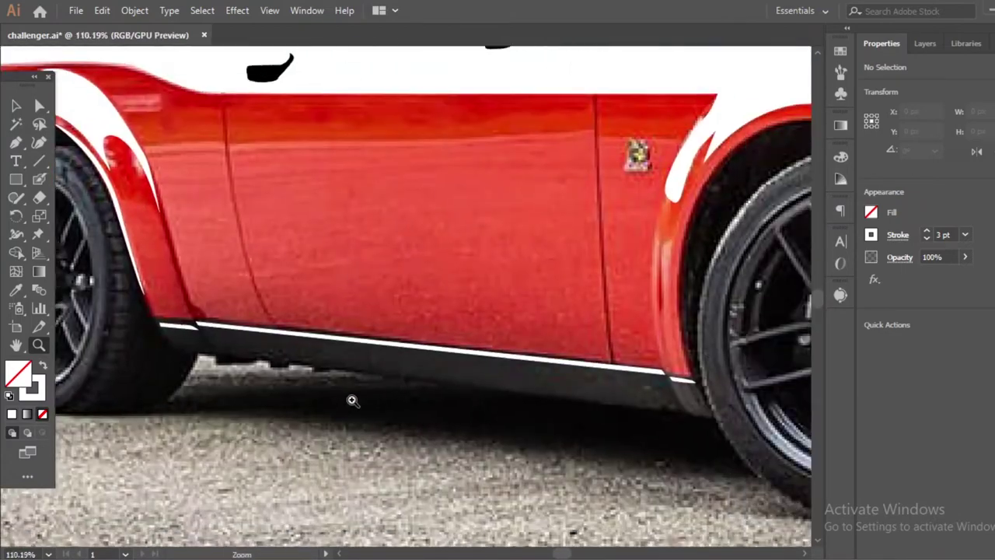
{"action": "scroll", "coordinate": [433, 395], "scroll_direction": "right", "scroll_amount": 3}
{"action": "left_click_drag", "start_coordinate": [530, 402], "coordinate": [777, 437]}
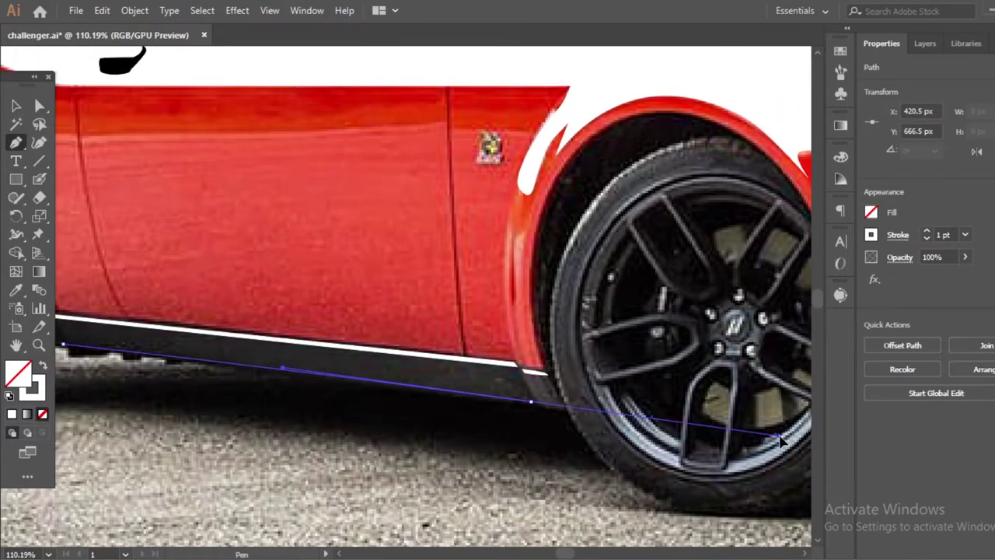
{"action": "scroll", "coordinate": [532, 404], "scroll_direction": "left", "scroll_amount": 2}
{"action": "scroll", "coordinate": [467, 412], "scroll_direction": "left", "scroll_amount": 3}
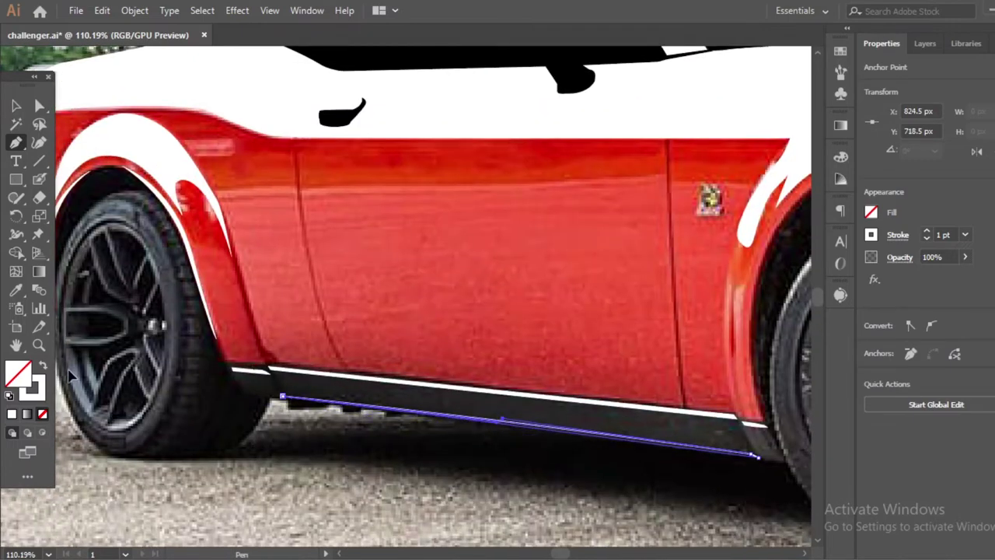
{"action": "left_click", "coordinate": [354, 434], "text": "ctrl"}
{"action": "left_click_drag", "start_coordinate": [247, 394], "coordinate": [278, 397]}
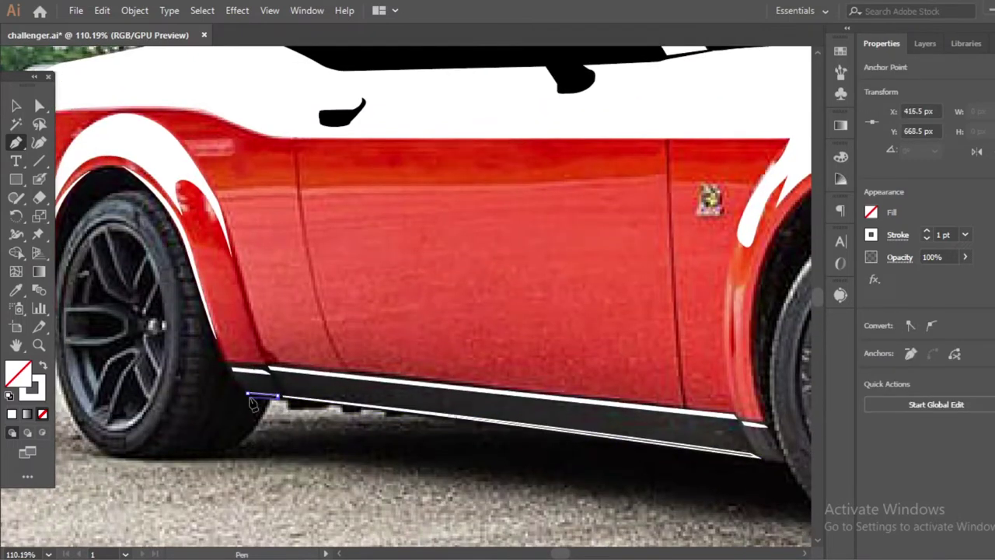
{"action": "key", "text": "v"}
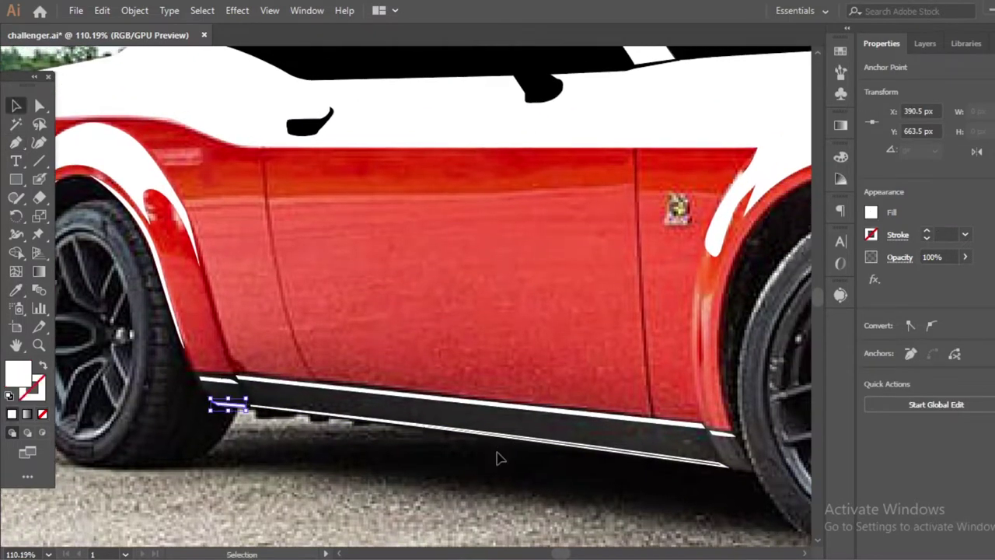
Pen-draw a small white highlight shape at the front splitter's left corner beside the wheel
{"action": "left_click", "coordinate": [500, 455]}
{"action": "key", "text": "z"}
{"action": "left_click", "coordinate": [346, 438], "text": "alt"}
{"action": "scroll", "coordinate": [344, 455], "scroll_direction": "right", "scroll_amount": 5}
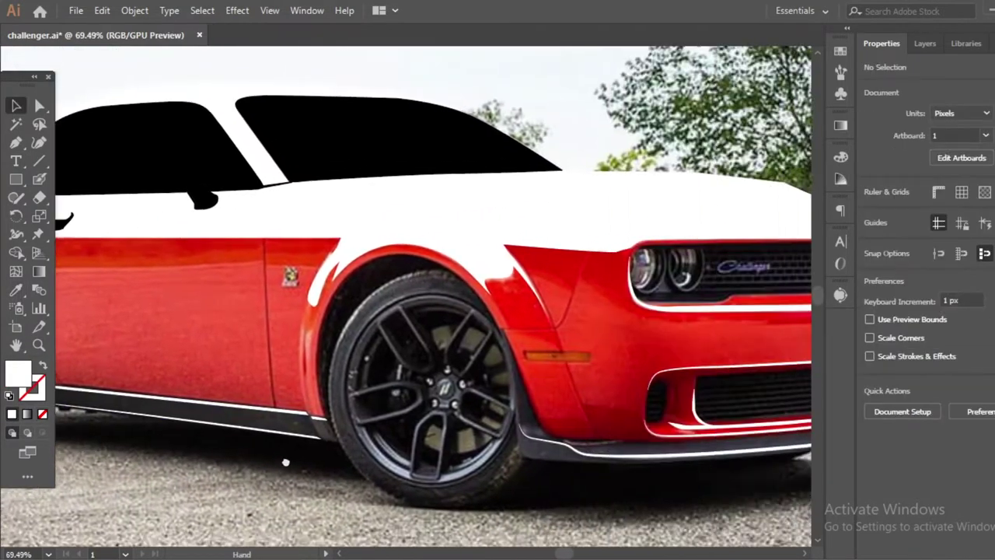
{"action": "scroll", "coordinate": [389, 451], "scroll_direction": "right", "scroll_amount": 2}
{"action": "scroll", "coordinate": [394, 437], "scroll_direction": "up", "scroll_amount": 2}
{"action": "key", "text": "p"}
{"action": "left_click_drag", "start_coordinate": [356, 387], "coordinate": [365, 425]}
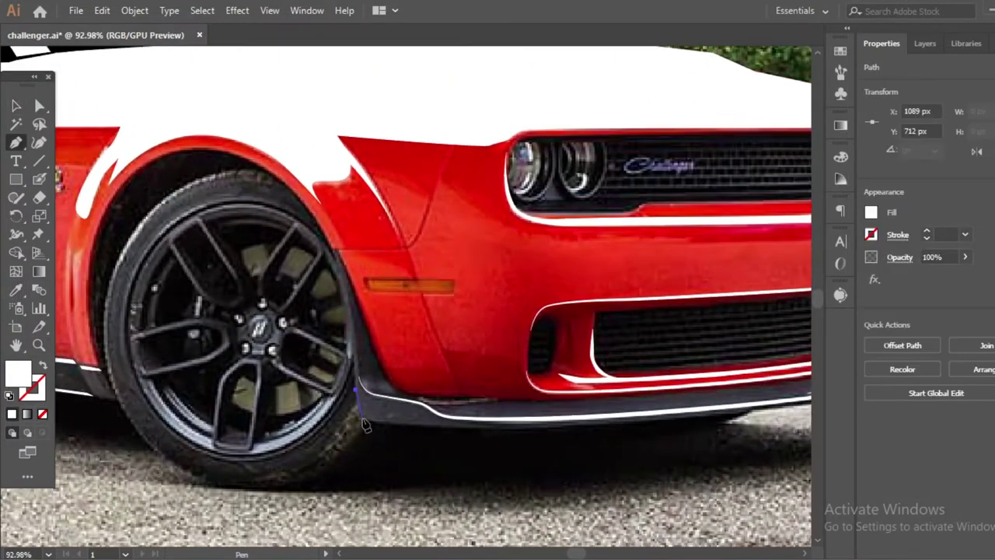
{"action": "left_click", "coordinate": [425, 427]}
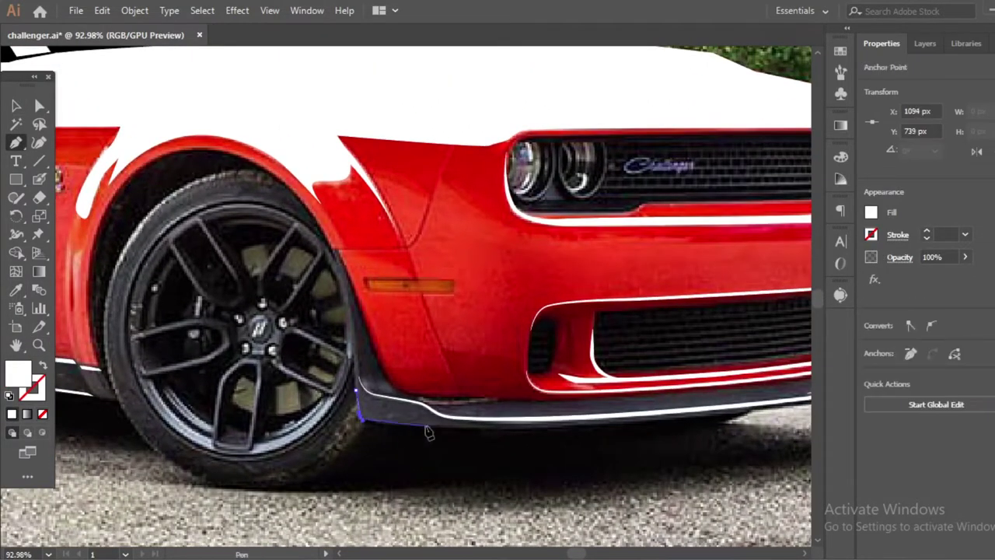
{"action": "left_click", "coordinate": [370, 420]}
{"action": "key", "text": "ctrl+shift+a"}
Fit the artboard in the window and zoom in on the front wheel arch
{"action": "key", "text": "z"}
{"action": "key", "text": "ctrl+0"}
{"action": "scroll", "coordinate": [298, 436], "scroll_direction": "up", "scroll_amount": 2}
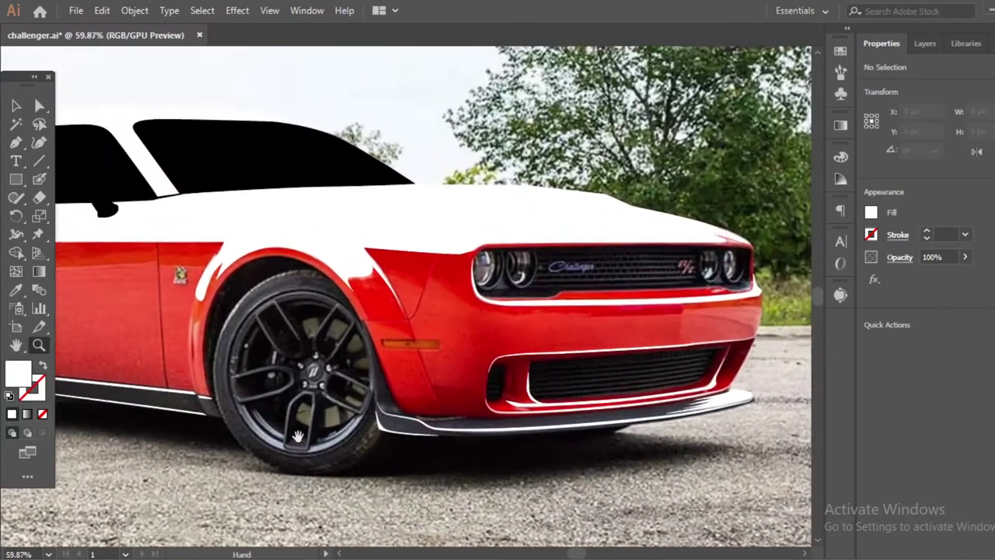
{"action": "mouse_move", "coordinate": [298, 437]}
{"action": "left_mouse_down"}
{"action": "mouse_move", "coordinate": [644, 490]}
{"action": "mouse_move", "coordinate": [526, 468]}
{"action": "left_mouse_up"}
{"action": "scroll", "coordinate": [466, 365], "scroll_direction": "up", "scroll_amount": 2}
Pen-trace the front wheel arch over its top and down to the sill
{"action": "key", "text": "p"}
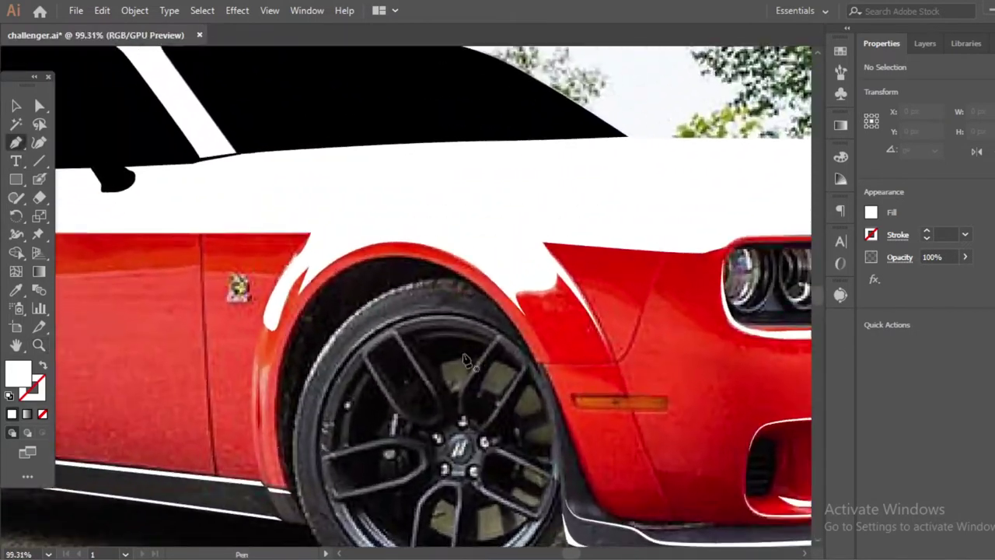
{"action": "left_click", "coordinate": [536, 362]}
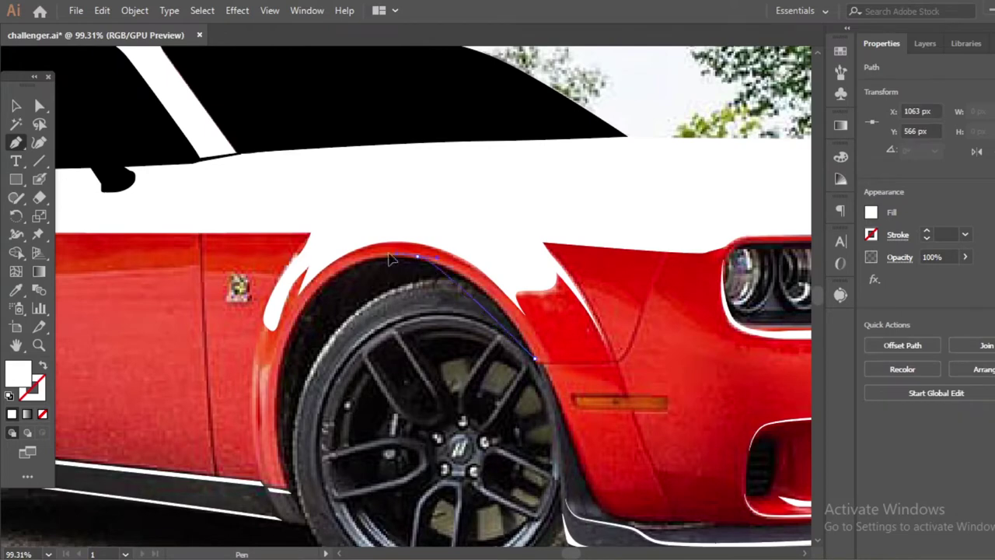
{"action": "left_click", "coordinate": [286, 349]}
{"action": "left_click_drag", "start_coordinate": [417, 256], "coordinate": [423, 259]}
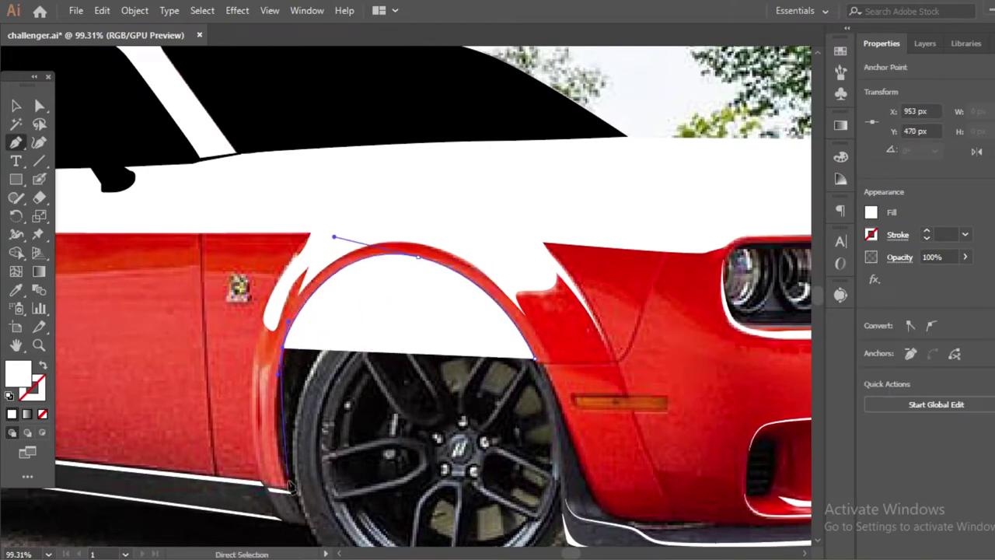
{"action": "scroll", "coordinate": [289, 502], "scroll_direction": "down", "scroll_amount": 3}
{"action": "left_click", "coordinate": [294, 423]}
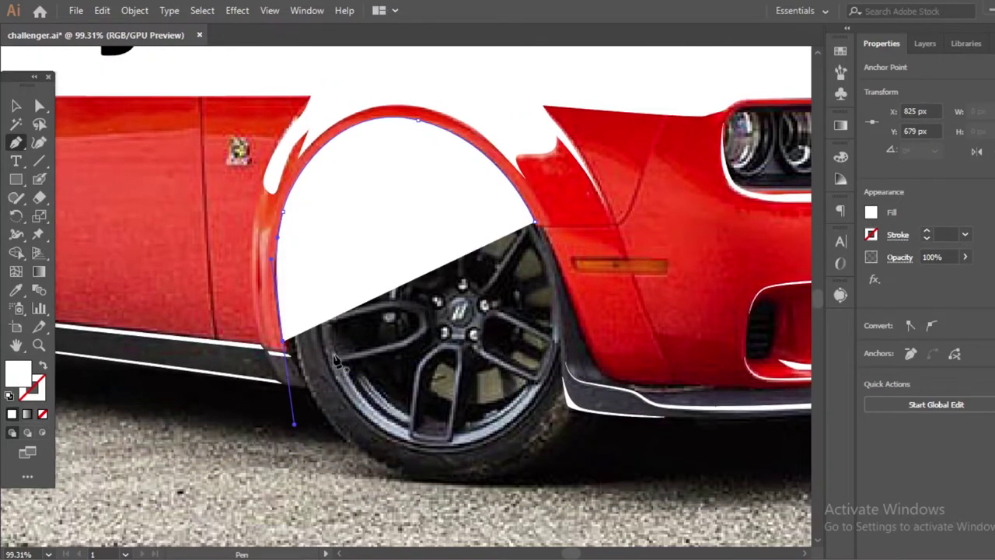
Style the arch path with no fill and a 4 pt white stroke, then deselect
{"action": "key", "text": "i"}
{"action": "left_click", "coordinate": [688, 396]}
{"action": "left_click", "coordinate": [766, 399]}
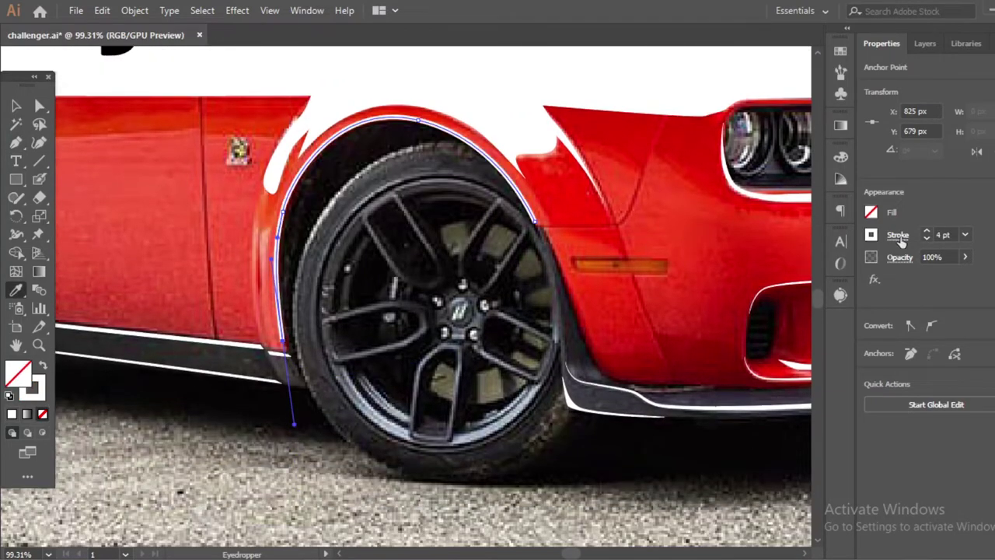
{"action": "left_click", "coordinate": [898, 234]}
{"action": "left_click", "coordinate": [801, 365]}
{"action": "scroll", "coordinate": [494, 378], "scroll_direction": "down", "scroll_amount": 3}
Zoom in on the front wheel and collapse Layer 4 in the Layers panel
{"action": "scroll", "coordinate": [493, 378], "scroll_direction": "down", "scroll_amount": 2}
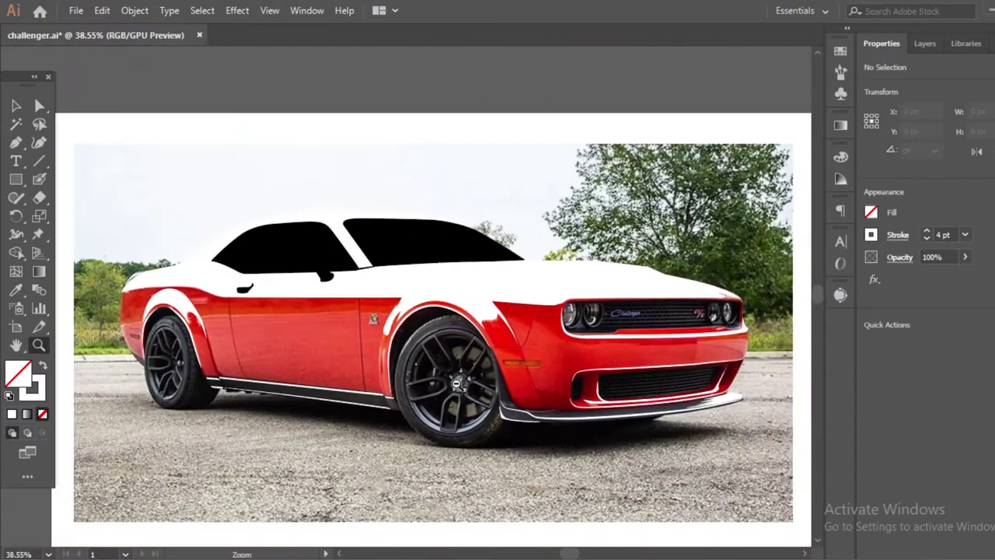
{"action": "scroll", "coordinate": [482, 373], "scroll_direction": "up", "scroll_amount": 1}
{"action": "scroll", "coordinate": [248, 330], "scroll_direction": "up", "scroll_amount": 3}
{"action": "scroll", "coordinate": [247, 330], "scroll_direction": "down", "scroll_amount": 2}
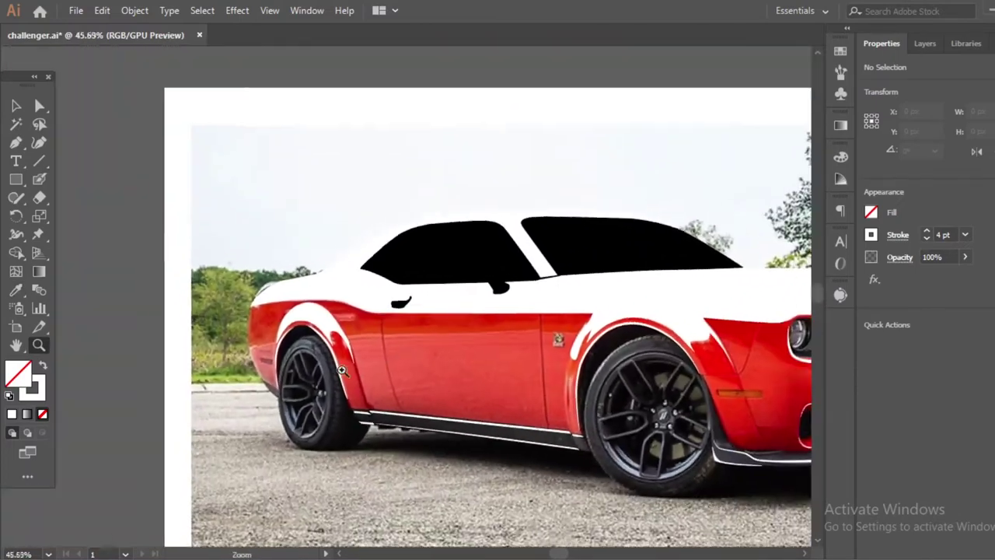
{"action": "scroll", "coordinate": [350, 373], "scroll_direction": "up", "scroll_amount": 1}
{"action": "scroll", "coordinate": [389, 397], "scroll_direction": "up", "scroll_amount": 2}
{"action": "scroll", "coordinate": [434, 412], "scroll_direction": "up", "scroll_amount": 3}
{"action": "scroll", "coordinate": [434, 412], "scroll_direction": "down", "scroll_amount": 3}
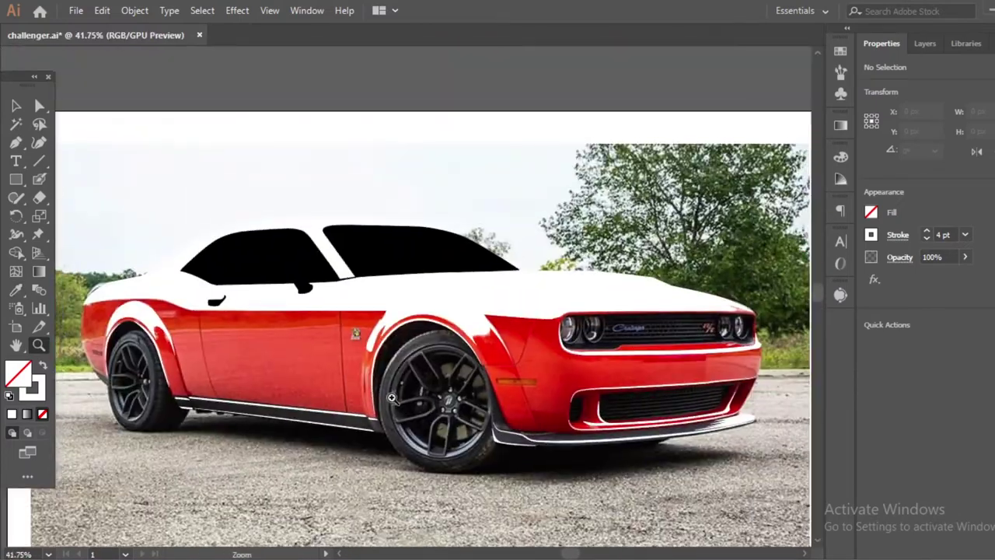
{"action": "left_click", "coordinate": [925, 43]}
{"action": "left_click", "coordinate": [913, 84]}
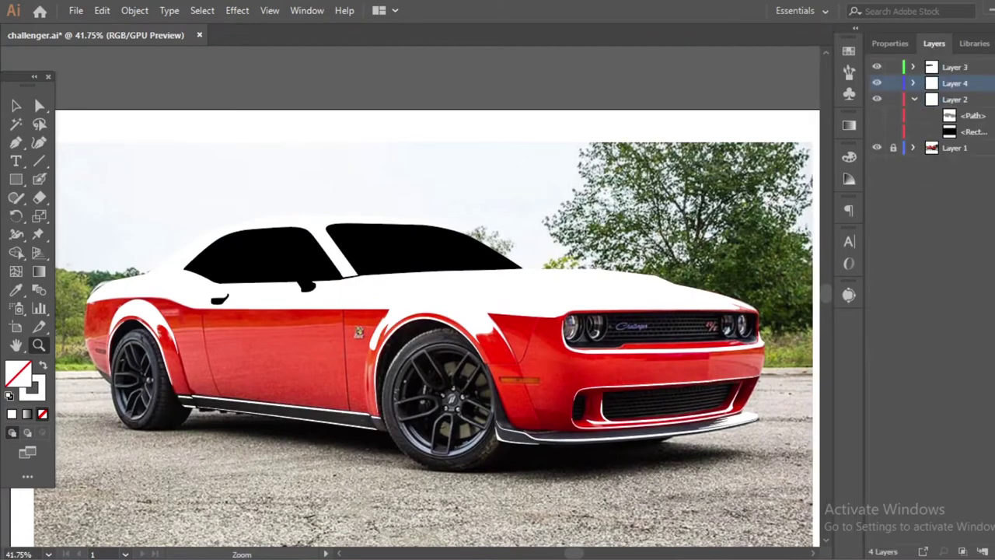
{"action": "left_click", "coordinate": [914, 115]}
{"action": "scroll", "coordinate": [486, 294], "scroll_direction": "up", "scroll_amount": 1}
{"action": "scroll", "coordinate": [486, 294], "scroll_direction": "up", "scroll_amount": 2}
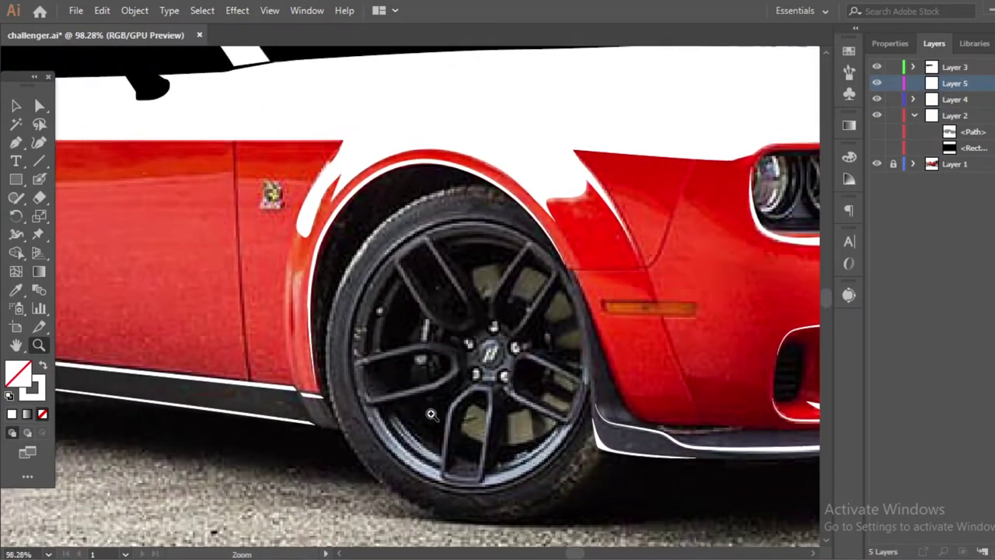
{"action": "scroll", "coordinate": [432, 414], "scroll_direction": "up", "scroll_amount": 1}
Pen-draw a closed crescent shape following the lower arc of the front rim
{"action": "key", "text": "p"}
{"action": "scroll", "coordinate": [180, 328], "scroll_direction": "up", "scroll_amount": 1}
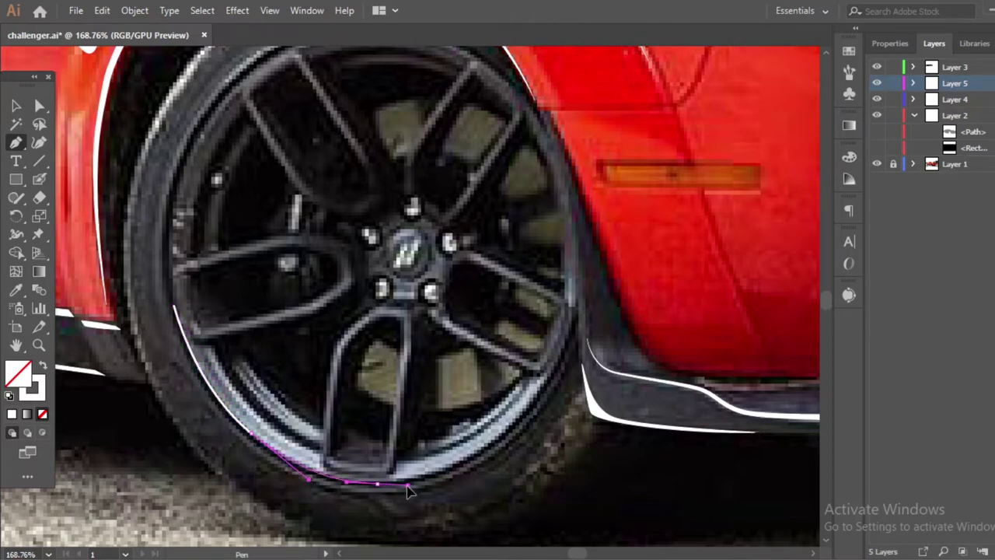
{"action": "left_click_drag", "start_coordinate": [544, 371], "coordinate": [534, 384]}
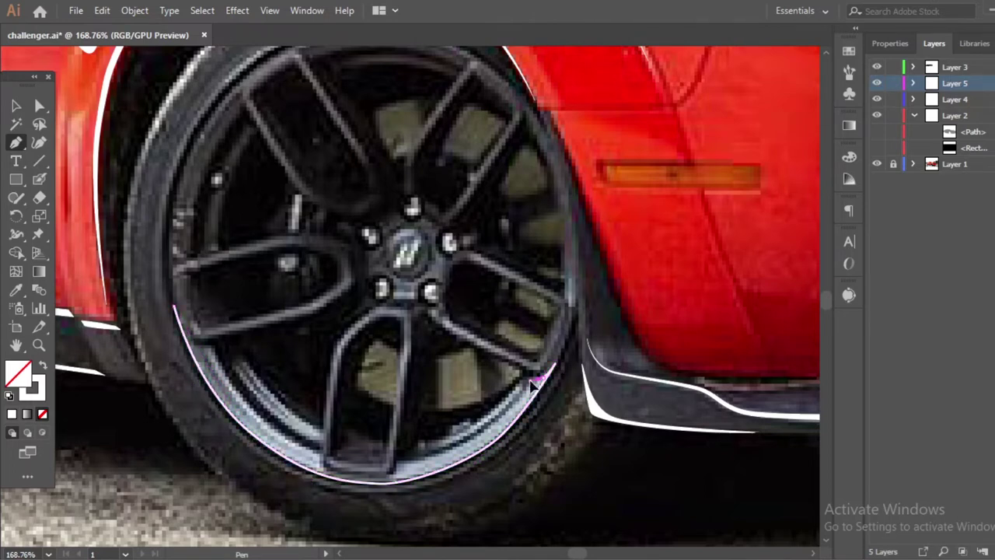
{"action": "key", "text": "ctrl"}
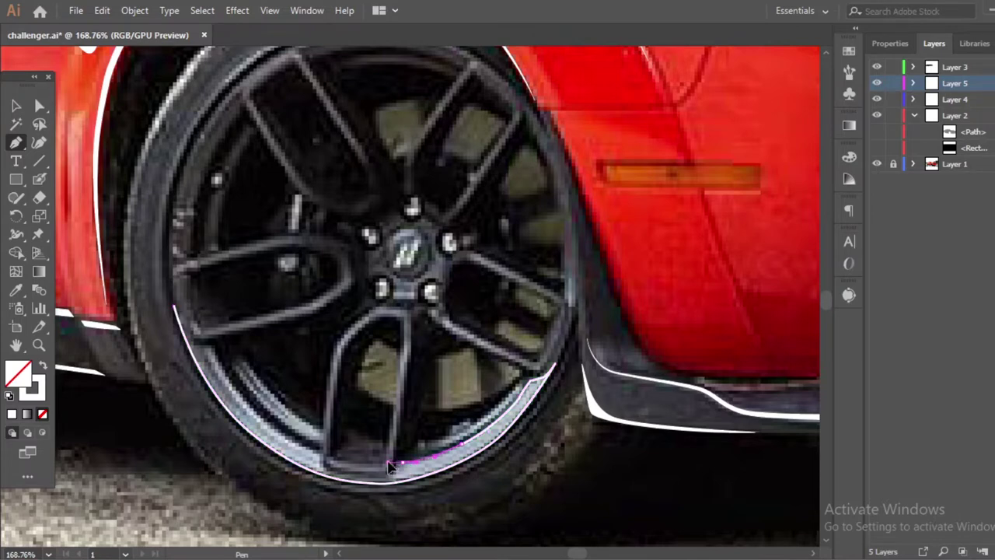
{"action": "left_click", "coordinate": [395, 465]}
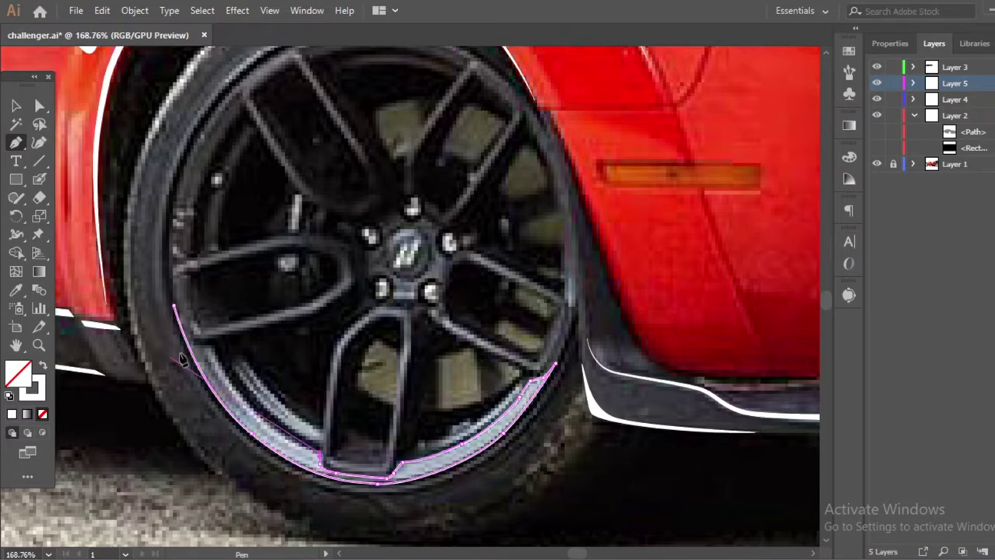
{"action": "left_click_drag", "start_coordinate": [174, 305], "coordinate": [207, 352]}
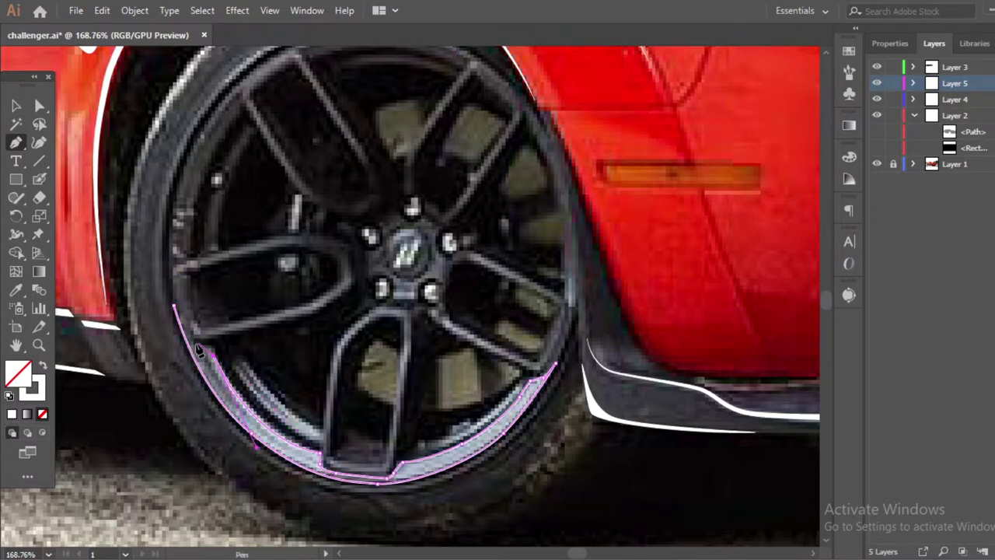
{"action": "left_click", "coordinate": [175, 307]}
Fill the rim crescent white, then draw a thin sliver along the rim's lower edge
{"action": "key", "text": "shift+x"}
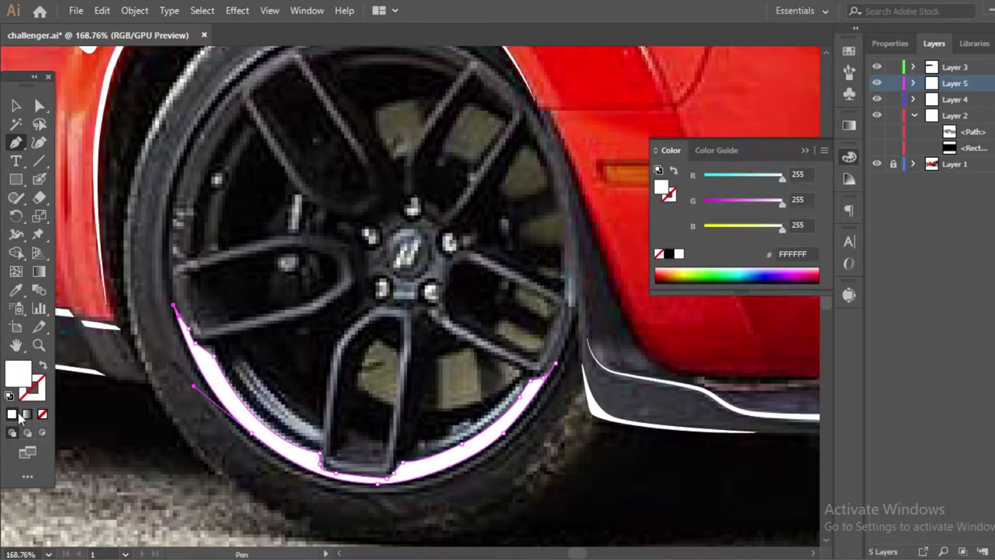
{"action": "left_click_drag", "start_coordinate": [466, 419], "coordinate": [431, 408]}
{"action": "scroll", "coordinate": [373, 400], "scroll_direction": "up", "scroll_amount": 3, "text": "alt"}
{"action": "left_click", "coordinate": [506, 403]}
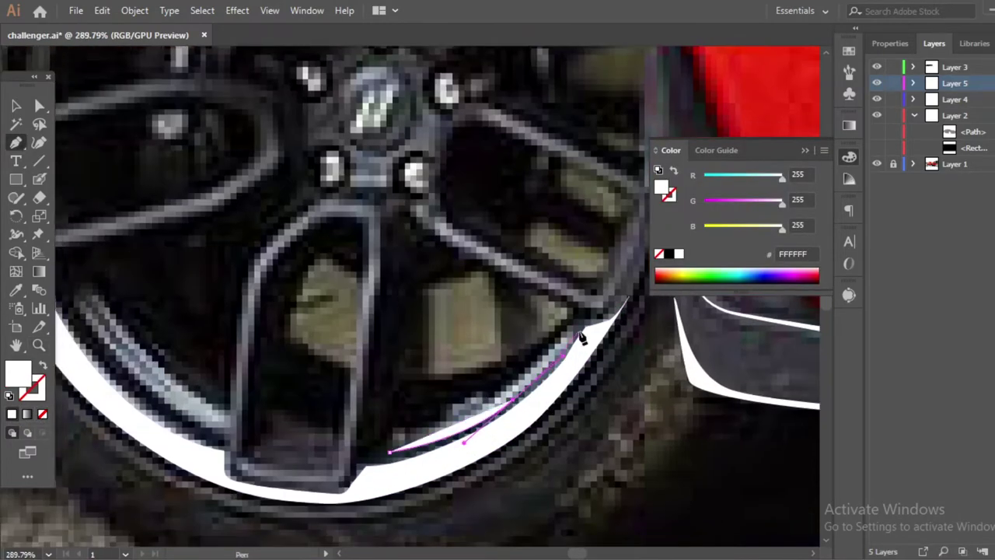
{"action": "left_click_drag", "start_coordinate": [582, 322], "coordinate": [606, 305]}
{"action": "left_click", "coordinate": [402, 430]}
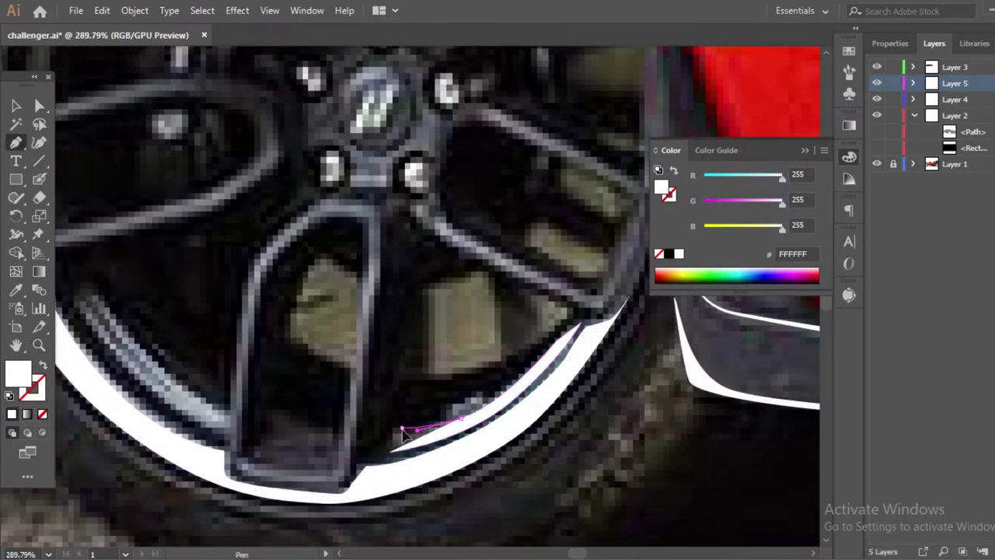
Draw a second thin white sliver along the left rim down to the lower-left spoke base
{"action": "left_click_drag", "start_coordinate": [339, 414], "coordinate": [526, 445]}
{"action": "left_click", "coordinate": [265, 352]}
{"action": "left_click_drag", "start_coordinate": [404, 472], "coordinate": [444, 487]}
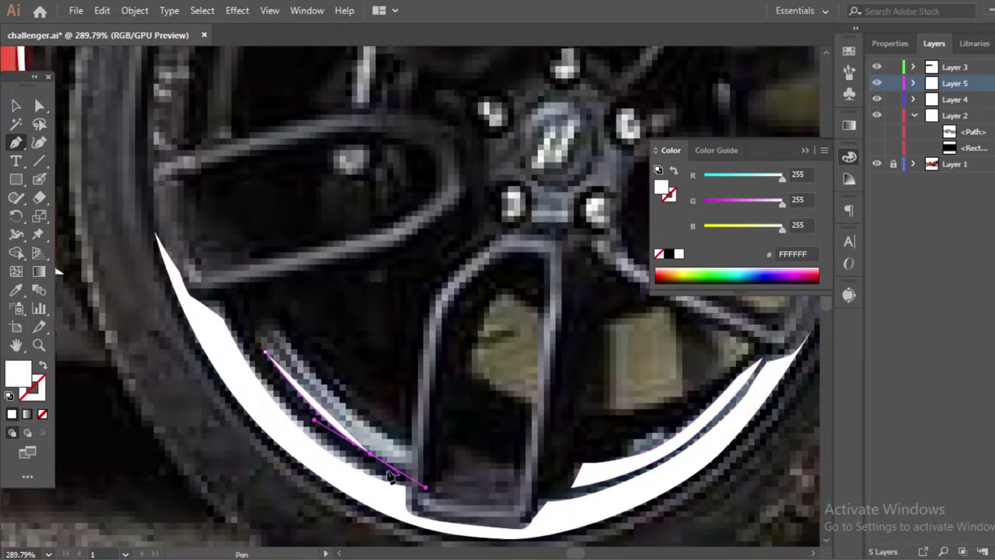
{"action": "left_click", "coordinate": [406, 448]}
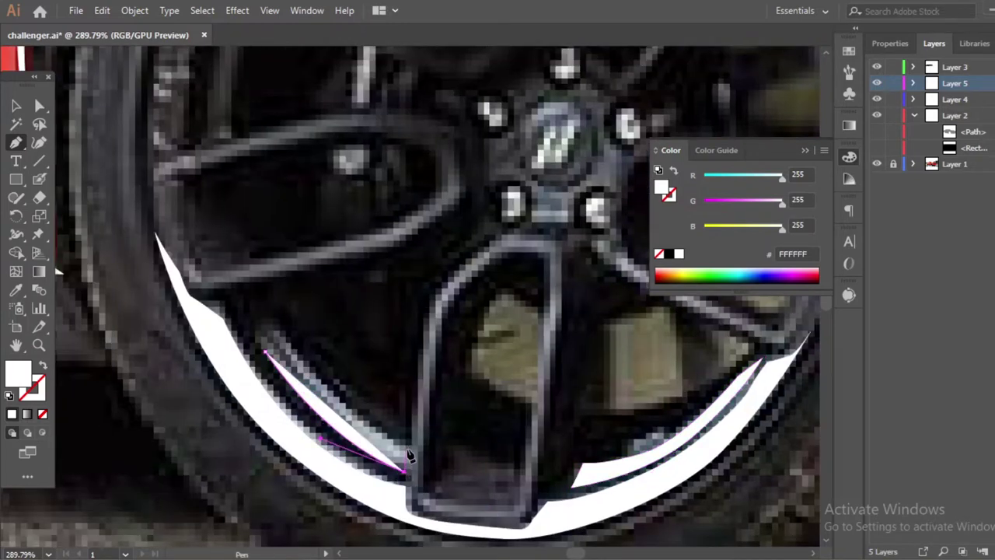
{"action": "left_click", "coordinate": [269, 315]}
{"action": "left_click_drag", "start_coordinate": [296, 357], "coordinate": [325, 401]}
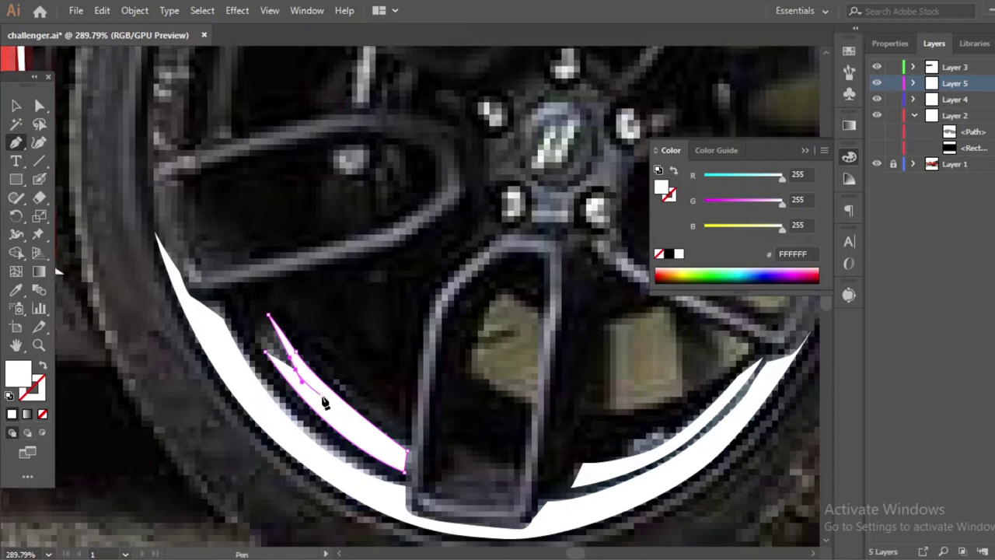
{"action": "left_click", "coordinate": [265, 352]}
{"action": "scroll", "coordinate": [280, 414], "scroll_direction": "up", "scroll_amount": 1}
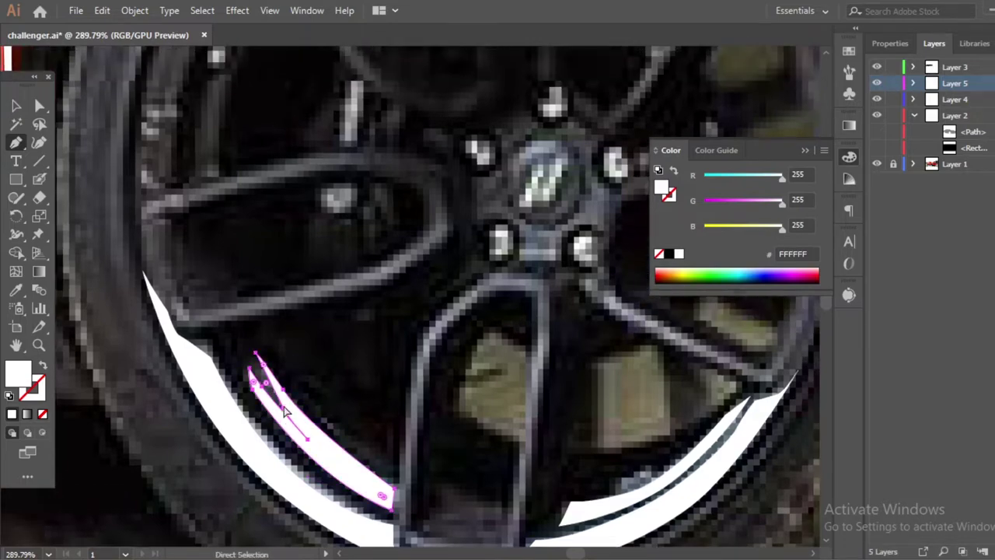
{"action": "scroll", "coordinate": [347, 407], "scroll_direction": "down", "scroll_amount": 3}
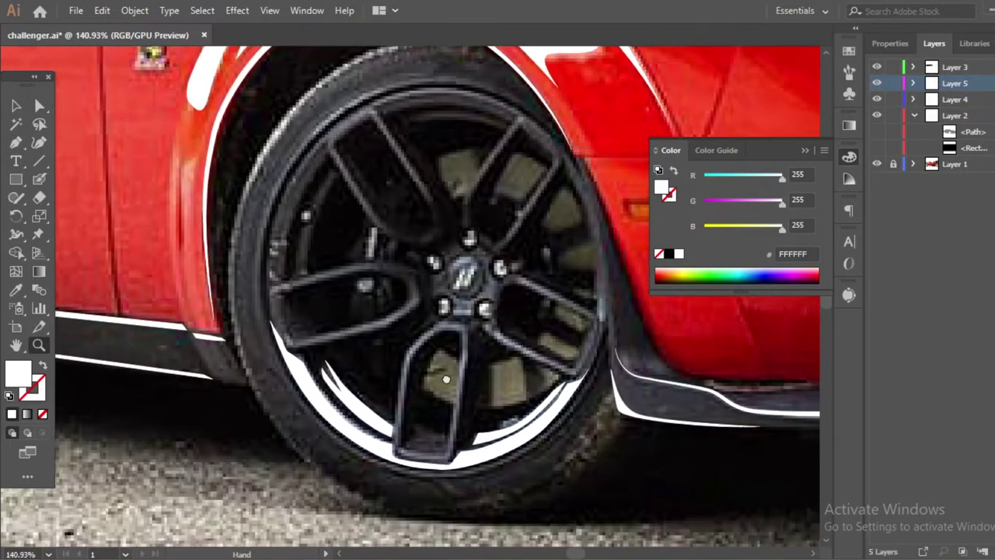
{"action": "scroll", "coordinate": [418, 438], "scroll_direction": "up", "scroll_amount": 2}
{"action": "scroll", "coordinate": [354, 284], "scroll_direction": "up", "scroll_amount": 1}
{"action": "key", "text": "p"}
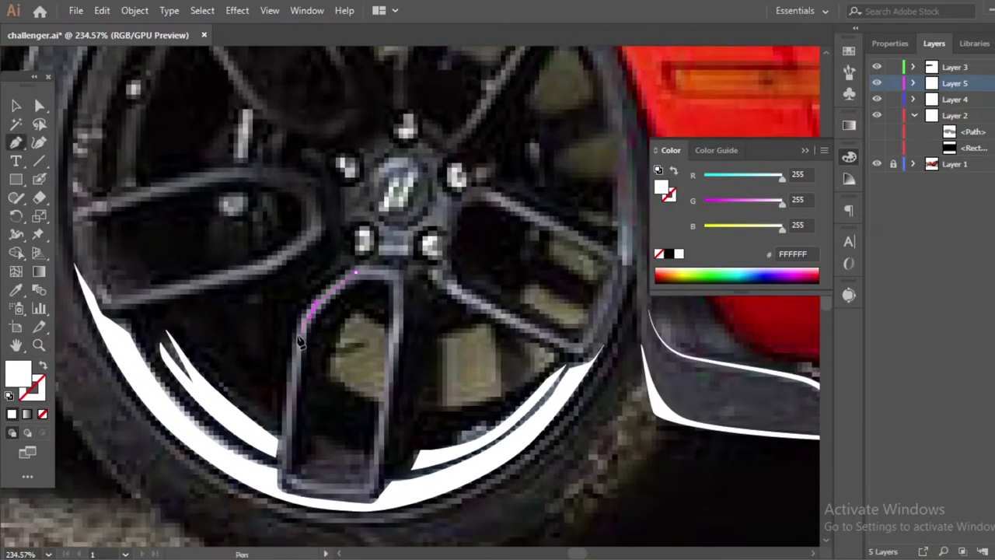
Trace the lower spoke and make it a 3 pt white outline with no fill
{"action": "left_click", "coordinate": [287, 476]}
{"action": "left_click", "coordinate": [373, 490]}
{"action": "left_click", "coordinate": [377, 471]}
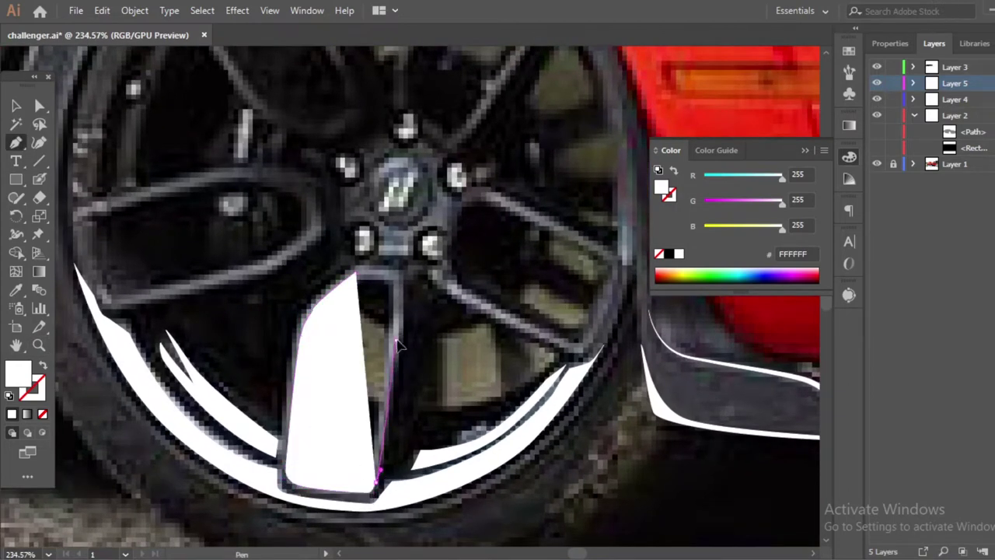
{"action": "left_click", "coordinate": [396, 340]}
{"action": "left_click", "coordinate": [399, 276]}
{"action": "left_click", "coordinate": [659, 254]}
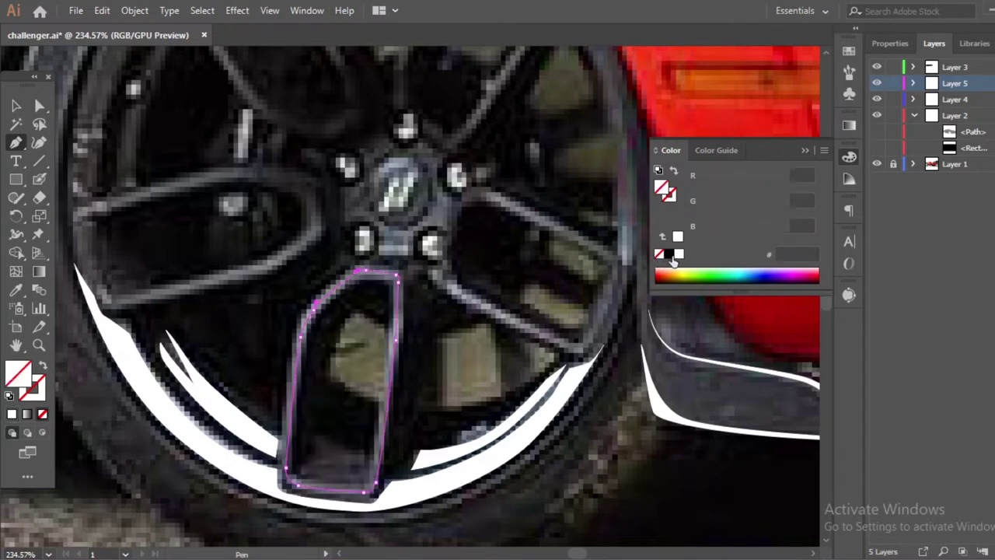
{"action": "key", "text": "x"}
{"action": "left_click", "coordinate": [889, 43]}
{"action": "left_click", "coordinate": [925, 231]}
Pen-trace a line along the right spoke's edge and begin one along the left spoke
{"action": "left_click_drag", "start_coordinate": [466, 308], "coordinate": [381, 363]}
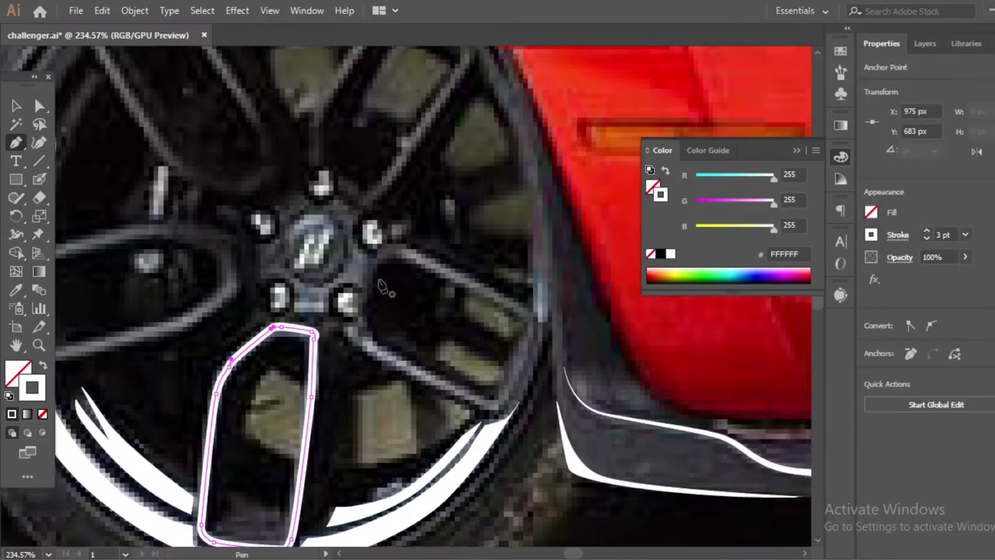
{"action": "left_click", "coordinate": [499, 402]}
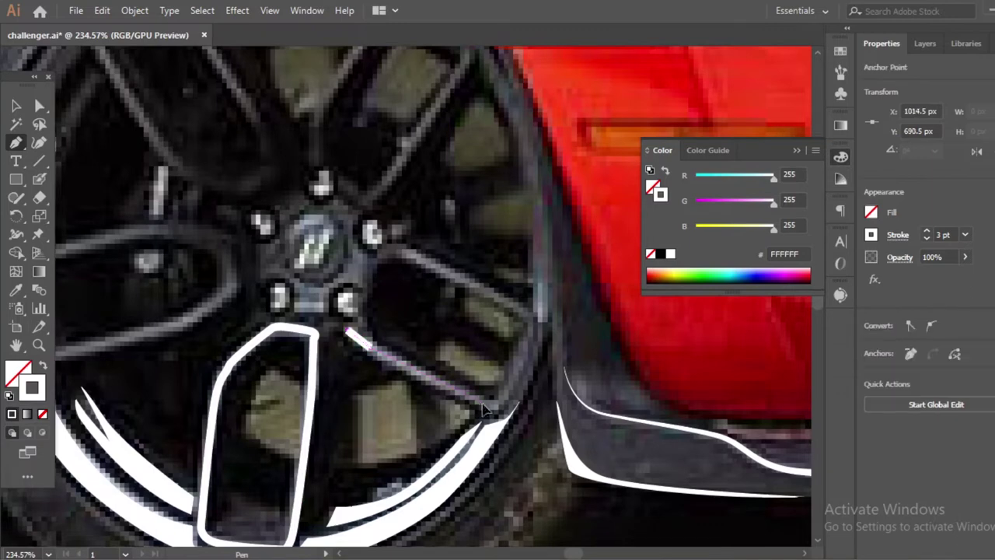
{"action": "left_click_drag", "start_coordinate": [533, 328], "coordinate": [513, 308]}
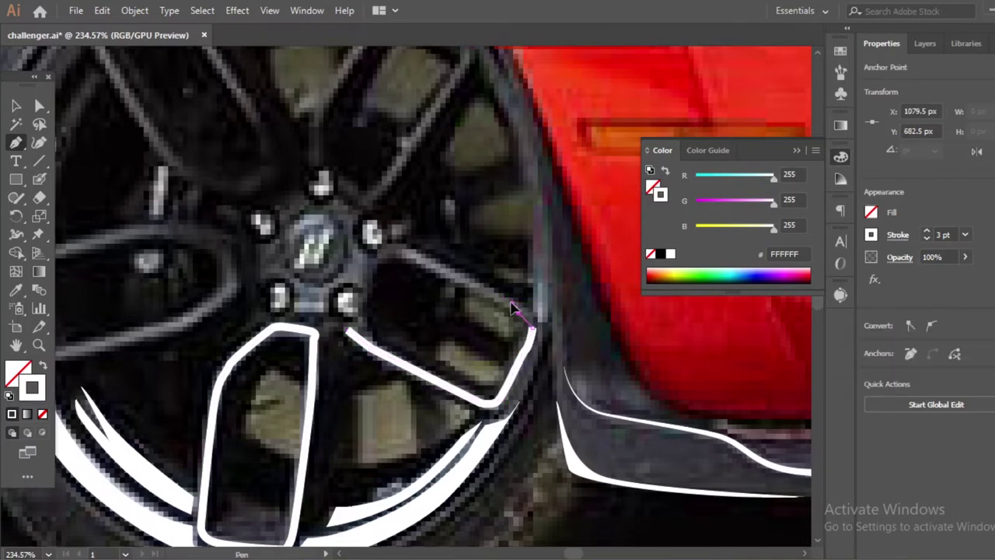
{"action": "left_click", "coordinate": [404, 255]}
{"action": "left_click", "coordinate": [347, 331]}
{"action": "mouse_move", "coordinate": [233, 311]}
{"action": "left_mouse_down"}
{"action": "mouse_move", "coordinate": [494, 334]}
{"action": "mouse_move", "coordinate": [495, 300]}
{"action": "mouse_move", "coordinate": [459, 350]}
{"action": "left_mouse_up"}
{"action": "left_click", "coordinate": [285, 382]}
{"action": "key", "text": "Escape"}
Draw a short white line along the upper spoke edge of the front wheel
{"action": "left_click", "coordinate": [225, 341]}
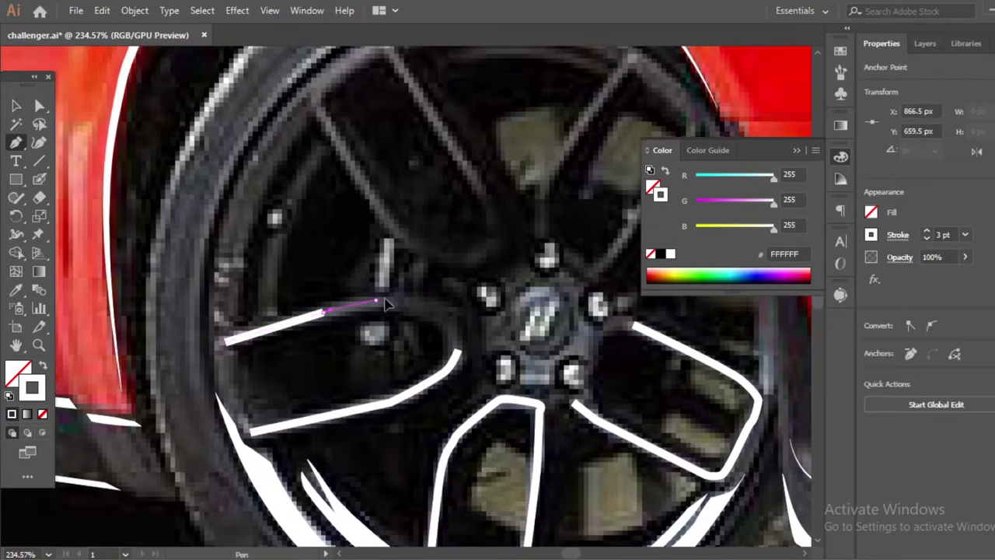
{"action": "left_click", "coordinate": [418, 298]}
{"action": "key", "text": "Escape"}
{"action": "scroll", "coordinate": [487, 297], "scroll_direction": "down", "scroll_amount": 1}
{"action": "scroll", "coordinate": [406, 229], "scroll_direction": "down", "scroll_amount": 1}
{"action": "scroll", "coordinate": [296, 318], "scroll_direction": "down", "scroll_amount": 1}
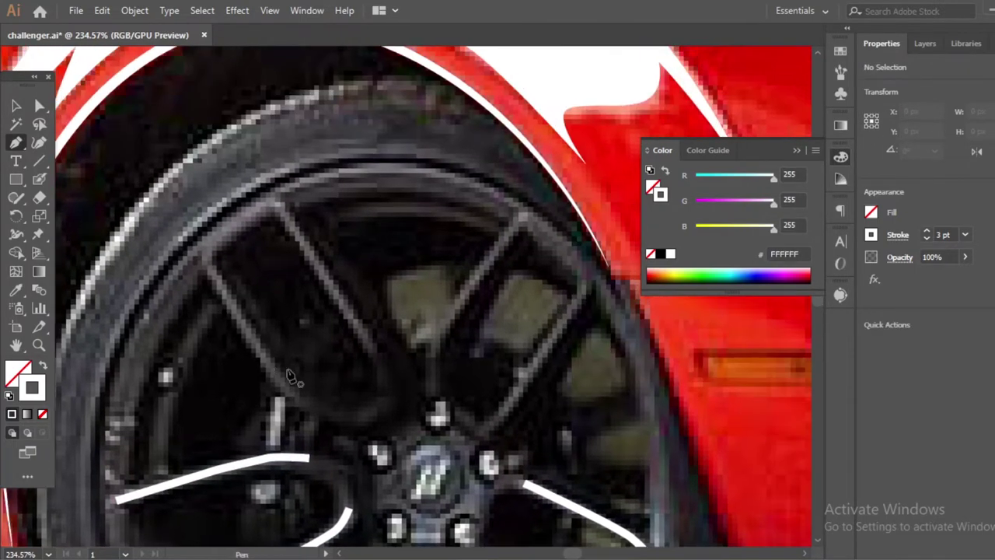
{"action": "scroll", "coordinate": [211, 379], "scroll_direction": "down", "scroll_amount": 1}
{"action": "scroll", "coordinate": [212, 379], "scroll_direction": "down", "scroll_amount": 3}
{"action": "scroll", "coordinate": [256, 334], "scroll_direction": "up", "scroll_amount": 3}
{"action": "scroll", "coordinate": [271, 321], "scroll_direction": "up", "scroll_amount": 1}
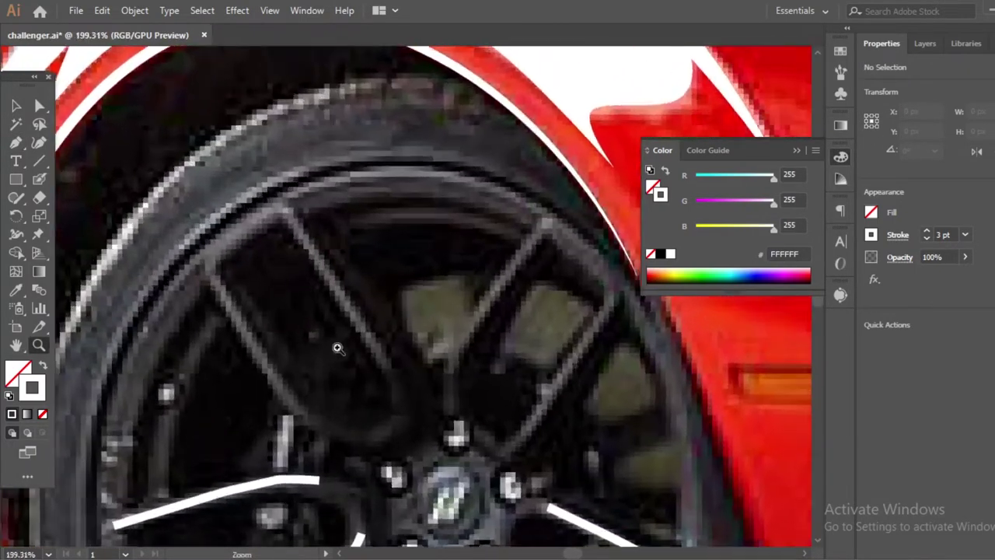
{"action": "scroll", "coordinate": [315, 412], "scroll_direction": "up", "scroll_amount": 1}
Trace a white line up, over and down the spoke's edges with a tapered width profile
{"action": "key", "text": "p"}
{"action": "left_click", "coordinate": [310, 418]}
{"action": "left_click", "coordinate": [272, 377]}
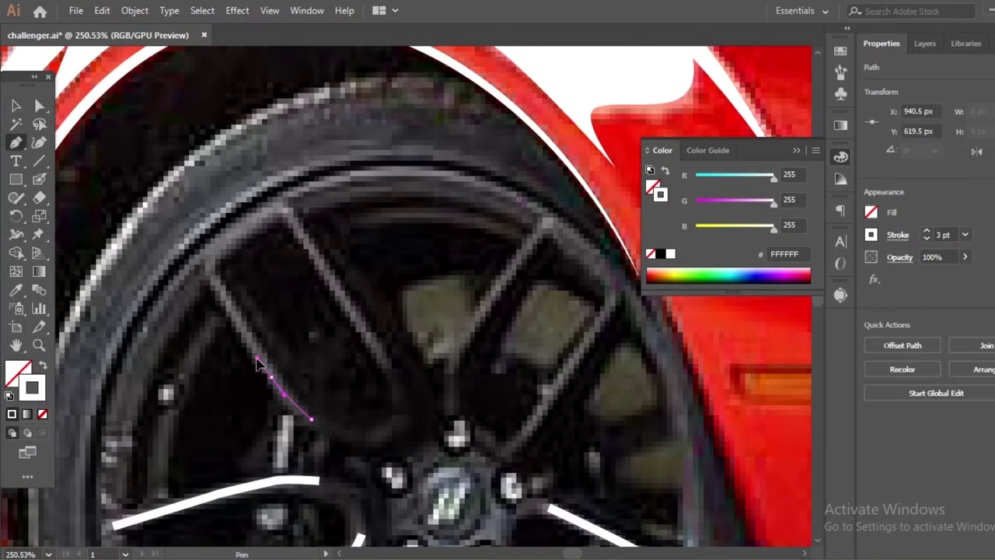
{"action": "left_click", "coordinate": [210, 276]}
{"action": "left_click", "coordinate": [289, 217]}
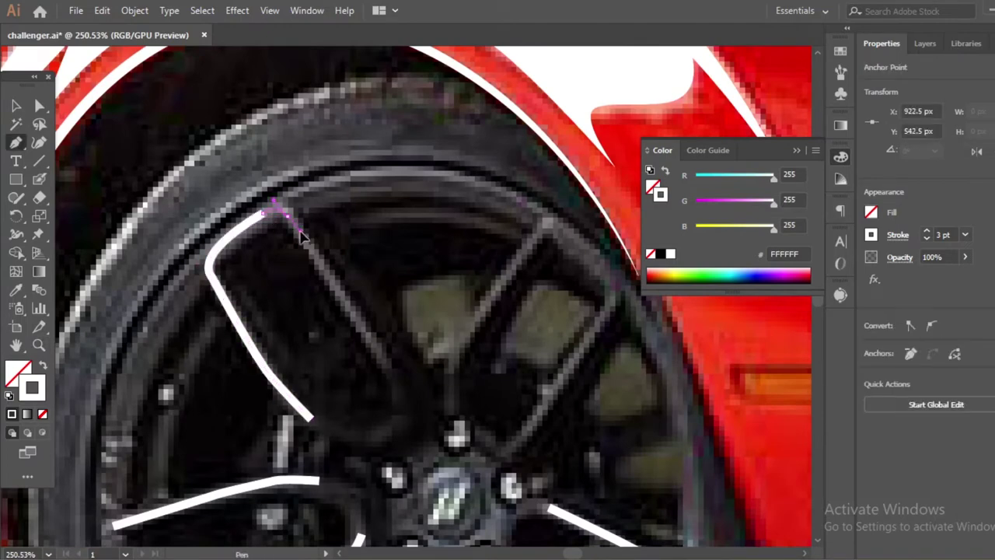
{"action": "left_click", "coordinate": [387, 367]}
{"action": "left_click", "coordinate": [898, 235]}
{"action": "left_click", "coordinate": [858, 475]}
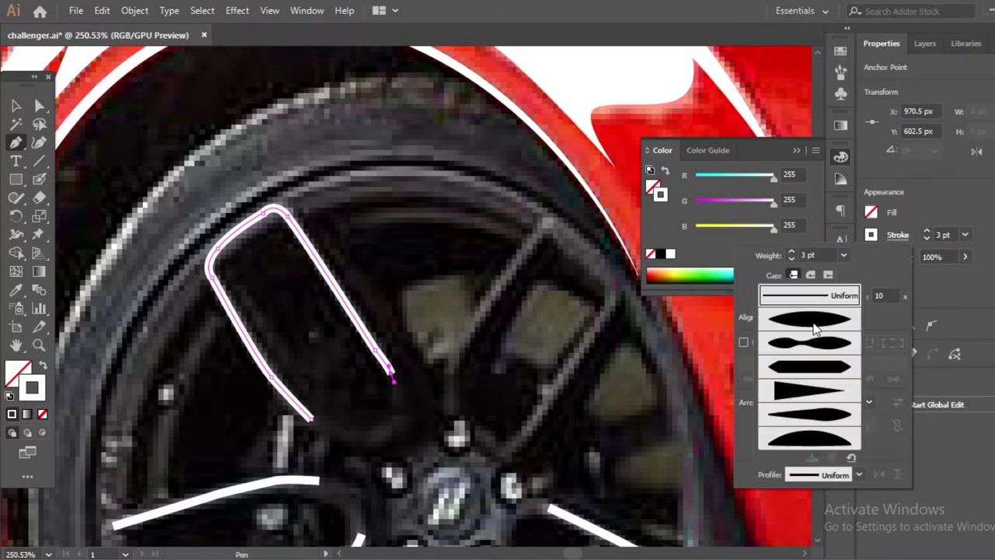
{"action": "left_click", "coordinate": [787, 373]}
Draw a curved 2 pt white line along the next spoke's edge to its base
{"action": "left_click_drag", "start_coordinate": [451, 377], "coordinate": [465, 351]}
{"action": "left_click", "coordinate": [542, 227]}
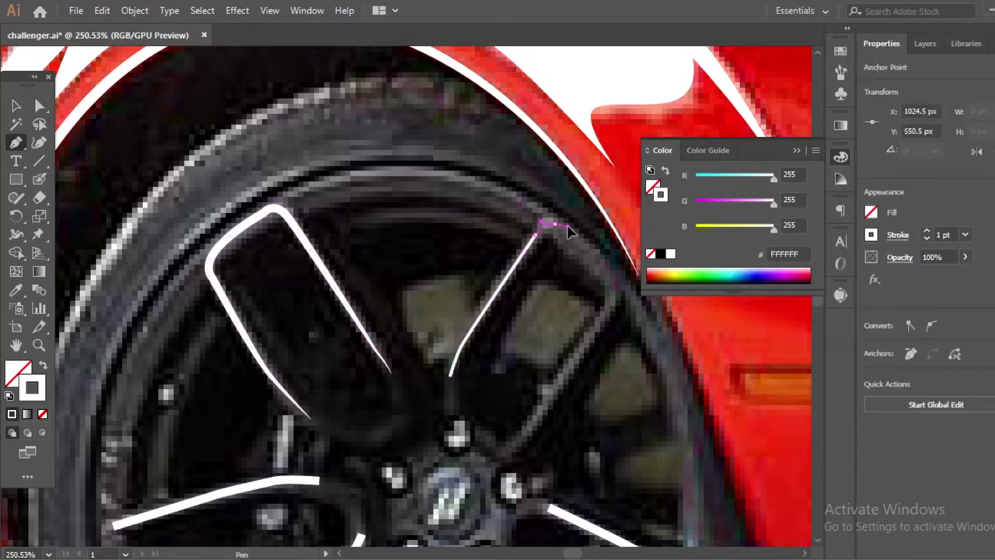
{"action": "left_click", "coordinate": [507, 453]}
{"action": "left_click", "coordinate": [927, 230]}
{"action": "left_click", "coordinate": [898, 234]}
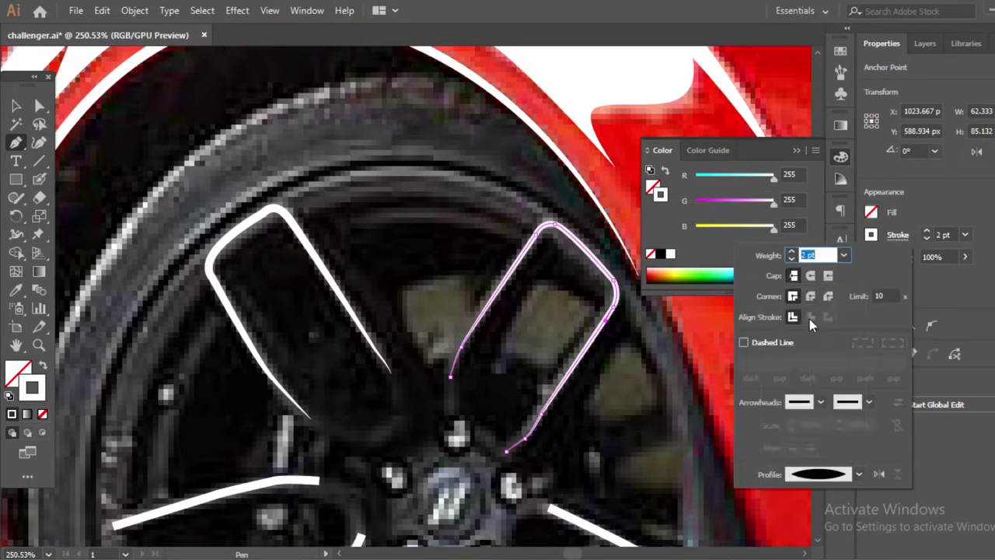
{"action": "key", "text": "ctrl+shift+a"}
{"action": "scroll", "coordinate": [290, 262], "scroll_direction": "down", "scroll_amount": 3}
{"action": "scroll", "coordinate": [289, 262], "scroll_direction": "up", "scroll_amount": 4}
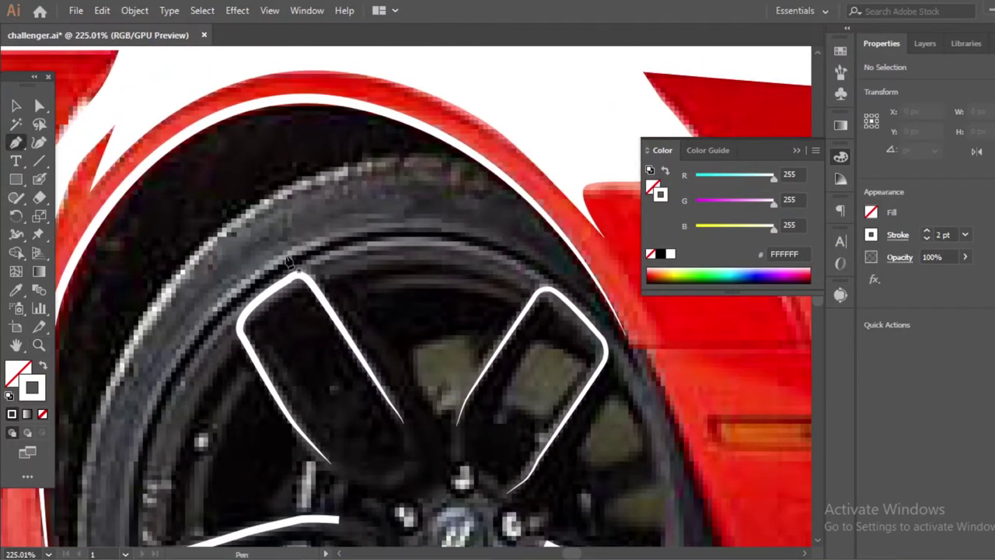
Curve a 3 pt tapered white highlight along the inner tyre edge
{"action": "left_click", "coordinate": [190, 374]}
{"action": "left_click_drag", "start_coordinate": [339, 247], "coordinate": [434, 244]}
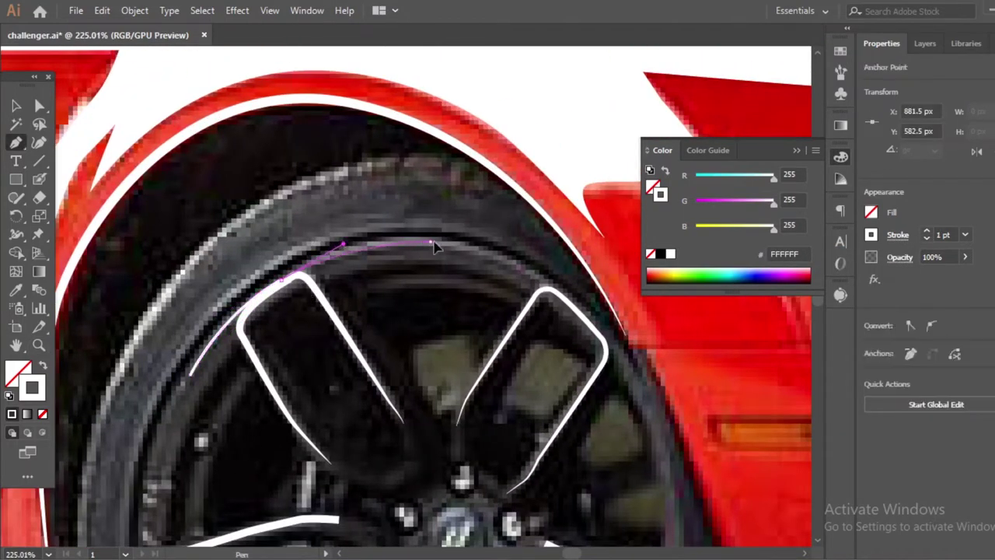
{"action": "left_click_drag", "start_coordinate": [518, 257], "coordinate": [611, 307]}
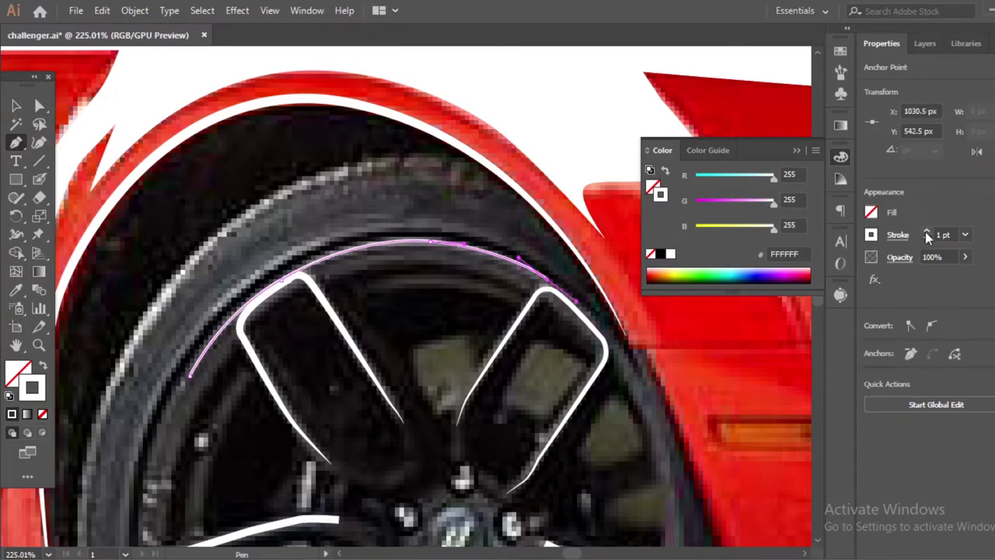
{"action": "left_click", "coordinate": [926, 232]}
{"action": "left_click", "coordinate": [897, 235]}
{"action": "left_click", "coordinate": [824, 471]}
{"action": "left_click", "coordinate": [808, 342]}
Add a final anchor to the tyre-edge highlight, then zoom in on the wheel hub
{"action": "mouse_move", "coordinate": [472, 406]}
{"action": "left_mouse_down"}
{"action": "mouse_move", "coordinate": [456, 310]}
{"action": "mouse_move", "coordinate": [274, 263]}
{"action": "left_mouse_up"}
{"action": "left_click", "coordinate": [479, 460]}
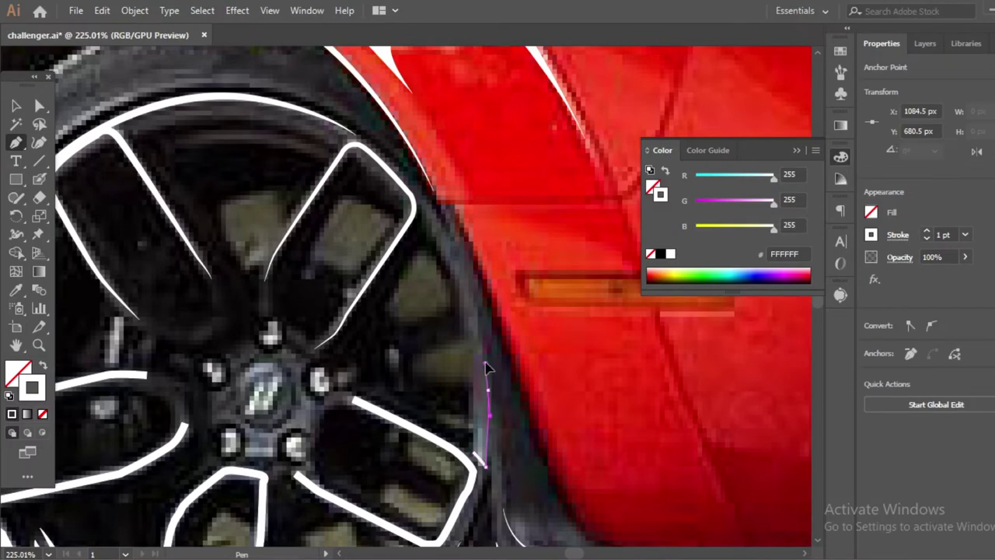
{"action": "scroll", "coordinate": [475, 457], "scroll_direction": "down", "scroll_amount": 2}
{"action": "key", "text": "z"}
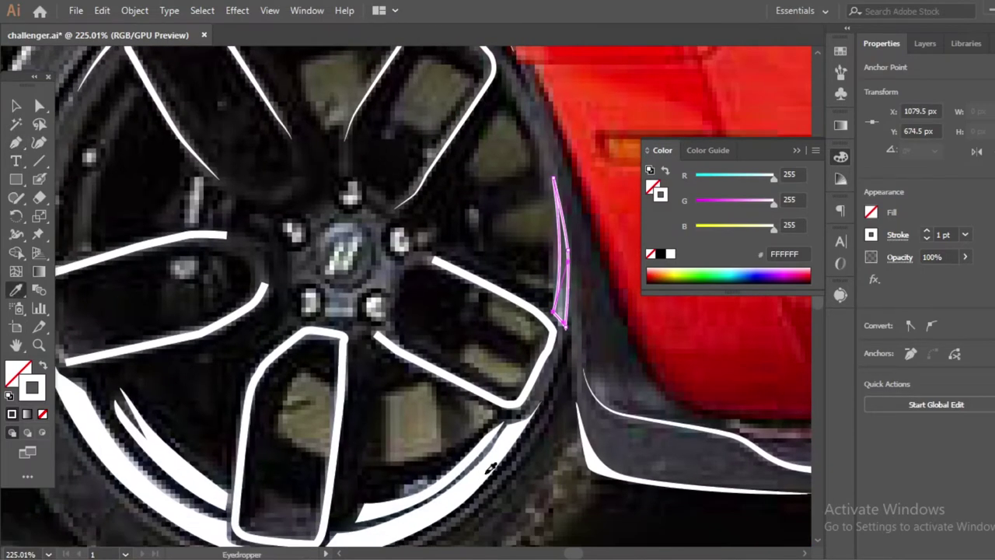
{"action": "key", "text": "ctrl+shift+a"}
{"action": "left_click", "coordinate": [388, 389], "text": "alt"}
{"action": "mouse_move", "coordinate": [389, 389]}
{"action": "left_mouse_down"}
{"action": "mouse_move", "coordinate": [404, 432]}
{"action": "mouse_move", "coordinate": [381, 416]}
{"action": "left_mouse_up"}
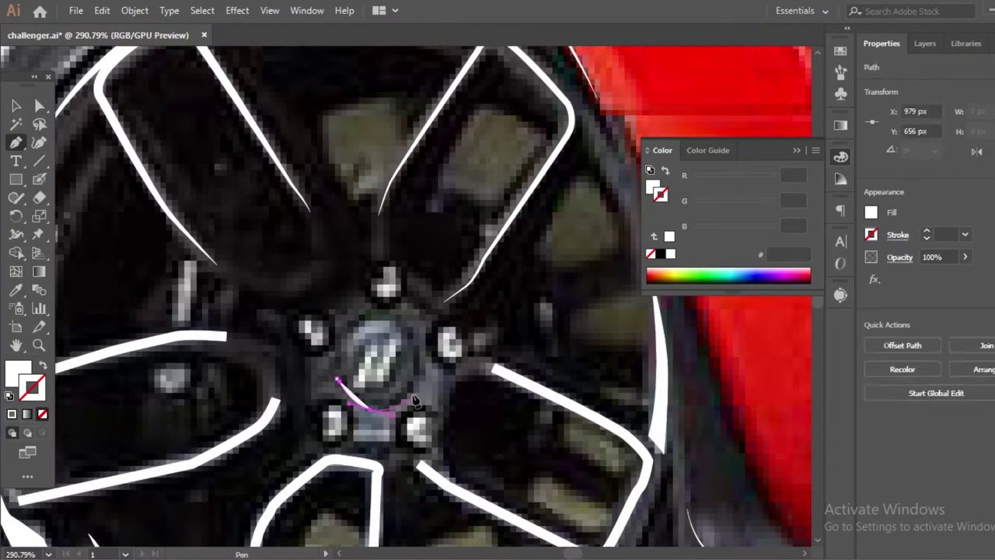
Pen-trace the white shape around the hub centre, undoing one misplaced anchor
{"action": "left_click", "coordinate": [422, 372]}
{"action": "left_click", "coordinate": [410, 333]}
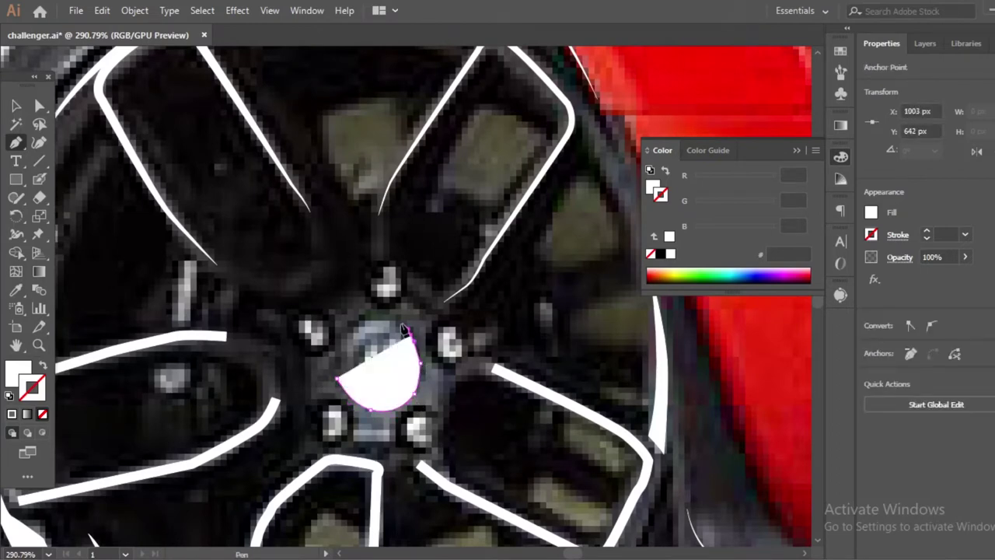
{"action": "key", "text": "ctrl+z"}
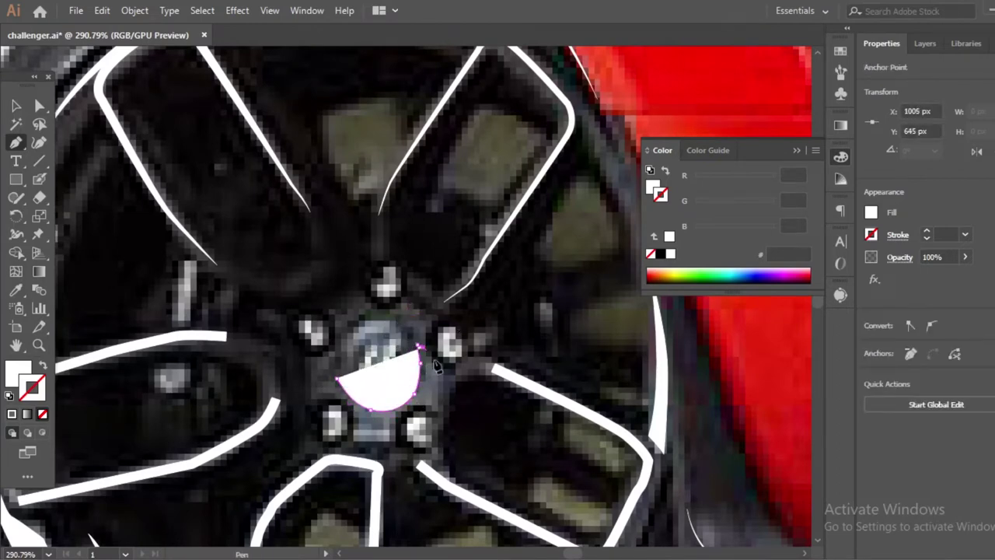
{"action": "left_click", "coordinate": [442, 372]}
{"action": "left_click", "coordinate": [433, 410]}
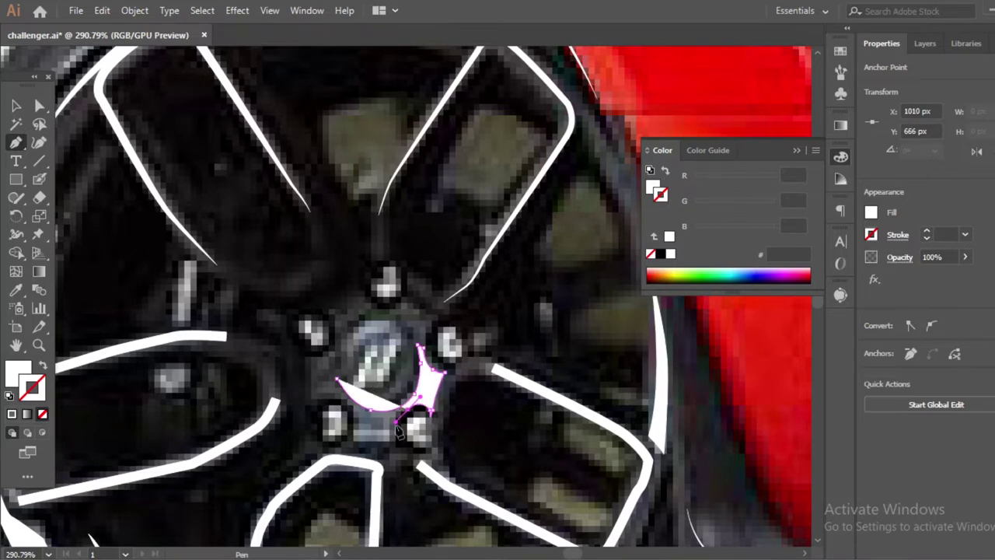
{"action": "left_click", "coordinate": [396, 440]}
{"action": "left_click", "coordinate": [352, 443]}
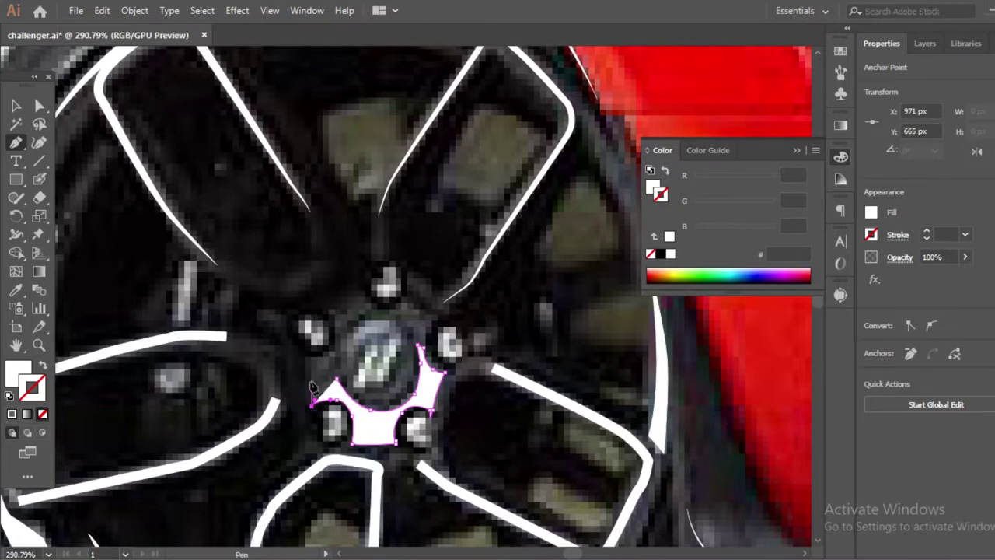
{"action": "left_click", "coordinate": [311, 370]}
Draw an elliptical white centre cap and lug-nut dots, copying the dot onto other lug nuts
{"action": "left_click", "coordinate": [360, 362], "text": "ctrl"}
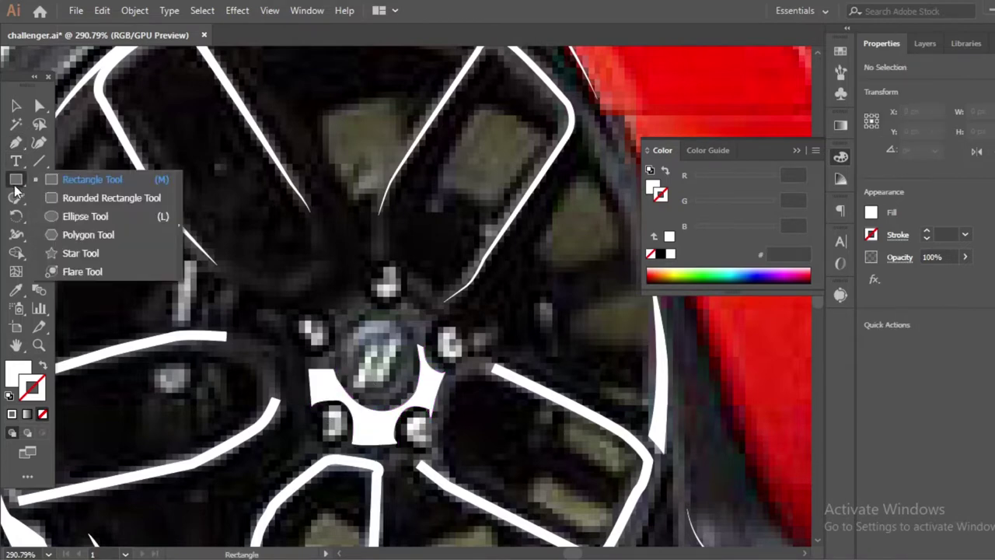
{"action": "left_click_drag", "start_coordinate": [16, 179], "coordinate": [77, 215]}
{"action": "left_click_drag", "start_coordinate": [409, 387], "coordinate": [409, 388]}
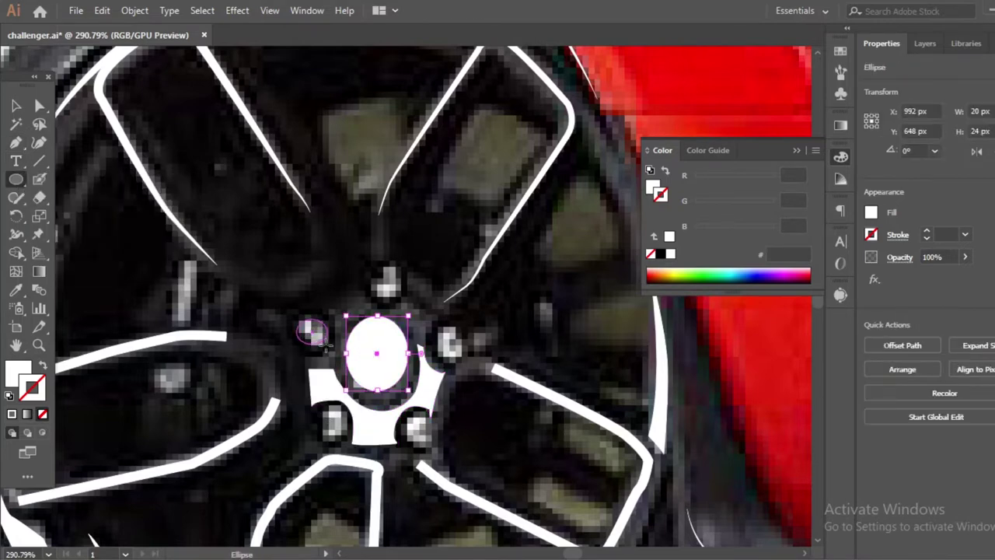
{"action": "left_click_drag", "start_coordinate": [325, 345], "coordinate": [326, 349]}
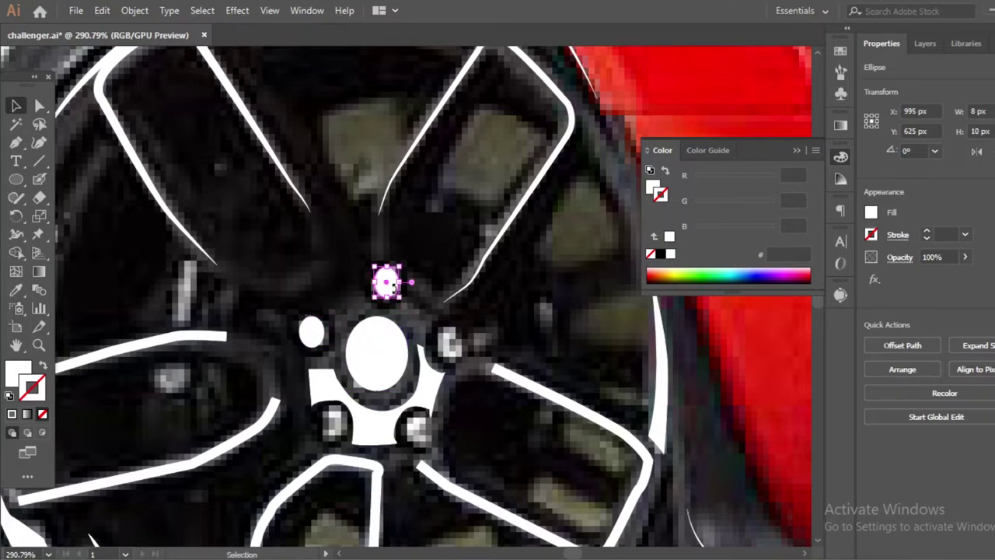
{"action": "scroll", "coordinate": [393, 288], "scroll_direction": "up", "scroll_amount": 1}
{"action": "left_click_drag", "start_coordinate": [505, 342], "coordinate": [462, 449]}
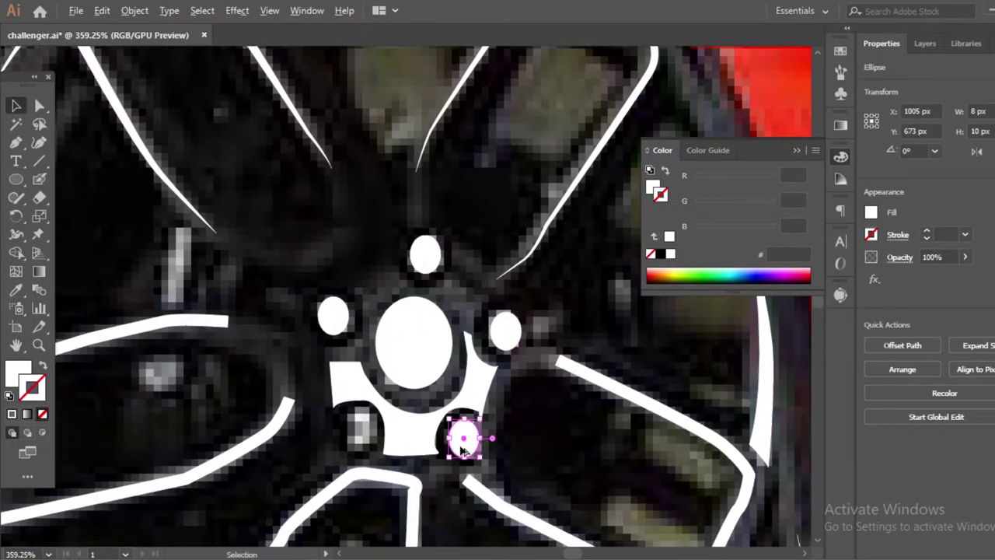
{"action": "left_click_drag", "start_coordinate": [356, 441], "coordinate": [356, 439]}
{"action": "scroll", "coordinate": [356, 440], "scroll_direction": "down", "scroll_amount": 5}
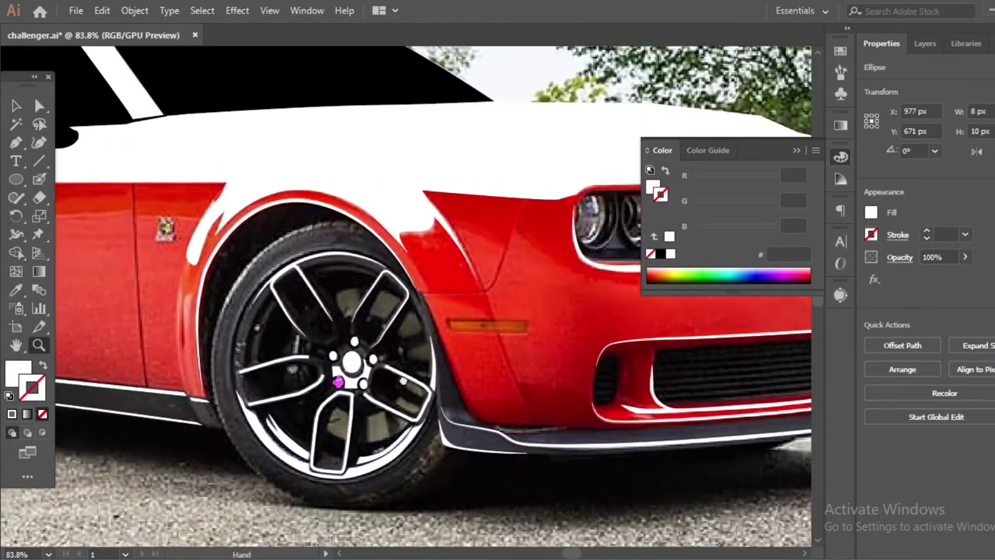
Check the hub shape's anchors, then deselect it
{"action": "scroll", "coordinate": [462, 387], "scroll_direction": "up", "scroll_amount": 5}
{"action": "scroll", "coordinate": [462, 387], "scroll_direction": "down", "scroll_amount": 1}
{"action": "left_click", "coordinate": [373, 342]}
{"action": "left_click", "coordinate": [422, 399]}
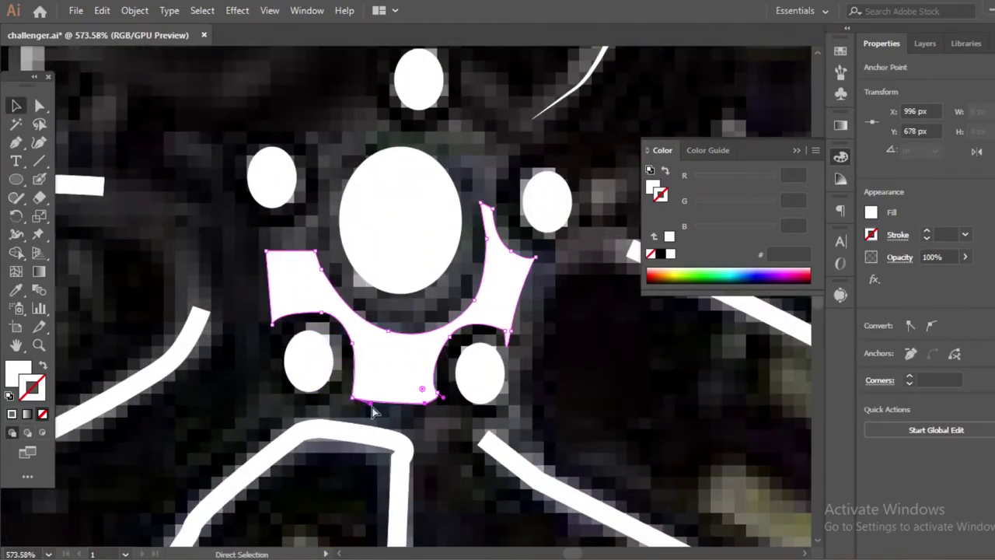
{"action": "scroll", "coordinate": [213, 442], "scroll_direction": "down", "scroll_amount": 2}
{"action": "scroll", "coordinate": [213, 442], "scroll_direction": "down", "scroll_amount": 5}
{"action": "scroll", "coordinate": [233, 420], "scroll_direction": "up", "scroll_amount": 2}
{"action": "scroll", "coordinate": [333, 360], "scroll_direction": "up", "scroll_amount": 3}
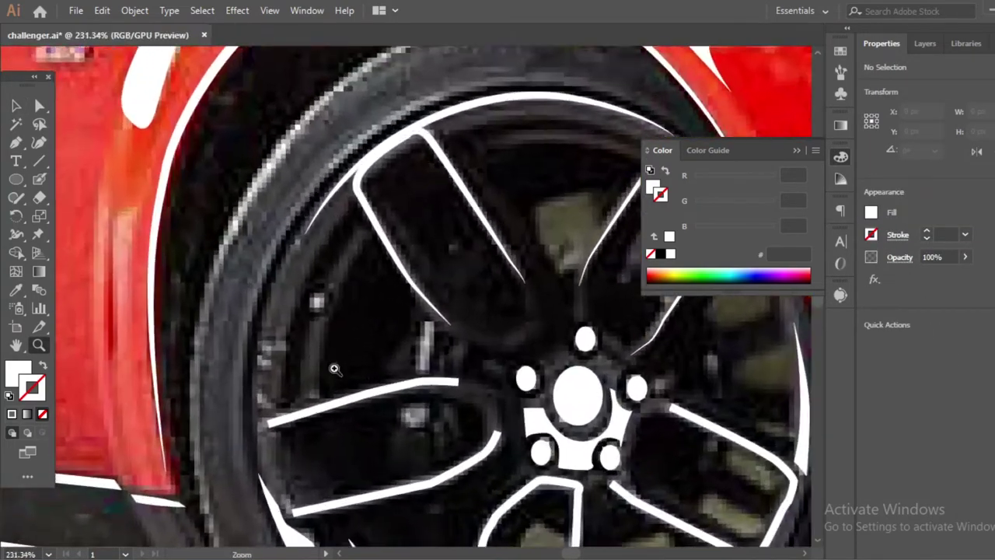
{"action": "scroll", "coordinate": [410, 400], "scroll_direction": "down", "scroll_amount": 3}
{"action": "scroll", "coordinate": [409, 399], "scroll_direction": "down", "scroll_amount": 2}
{"action": "scroll", "coordinate": [331, 393], "scroll_direction": "up", "scroll_amount": 5}
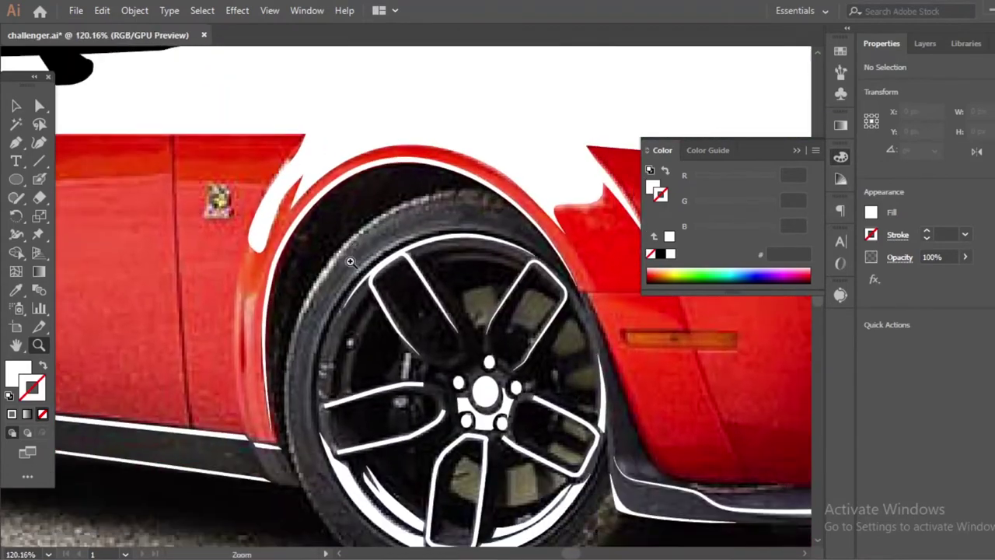
Draw a curve along the front tyre top with the white stroke at 5 pt, tapered
{"action": "key", "text": "p"}
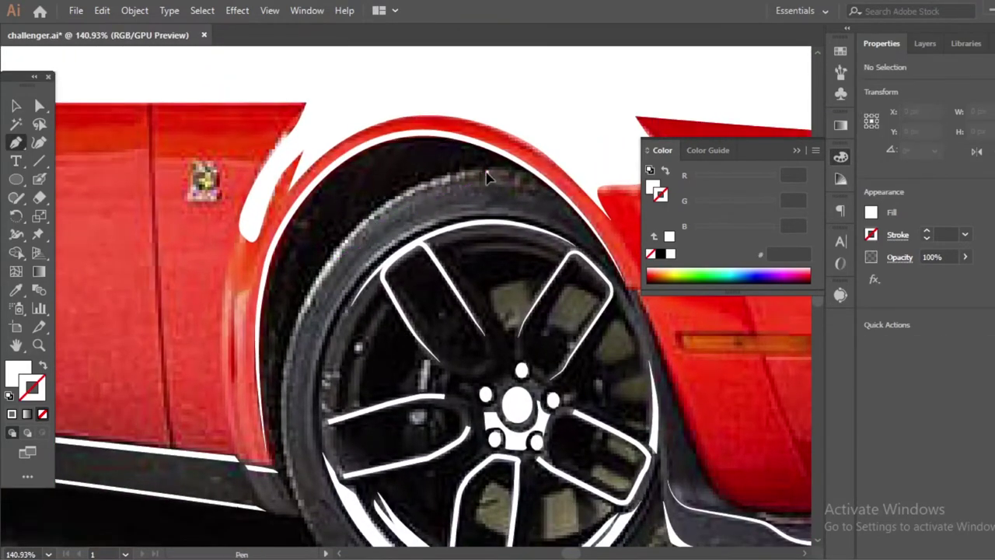
{"action": "left_click_drag", "start_coordinate": [359, 227], "coordinate": [302, 276]}
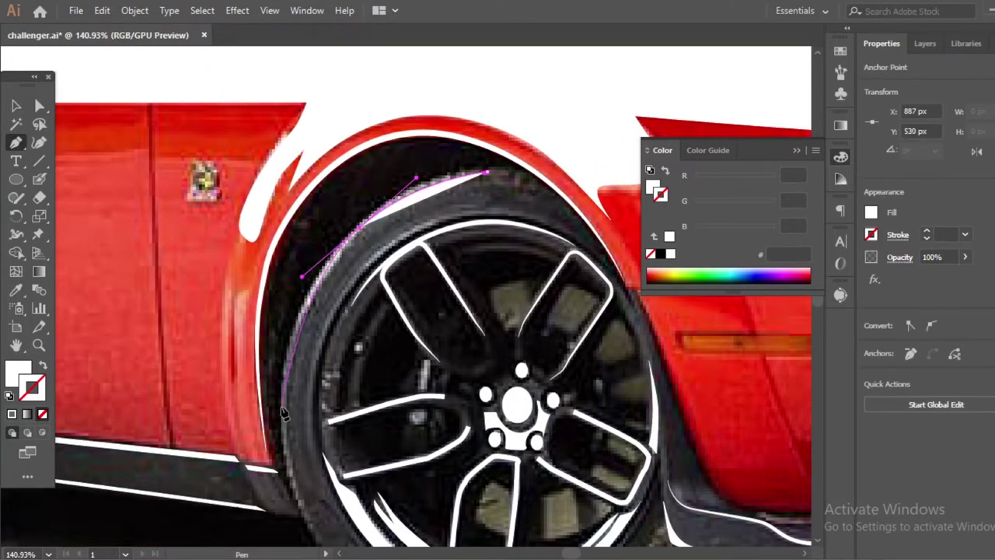
{"action": "key", "text": "i"}
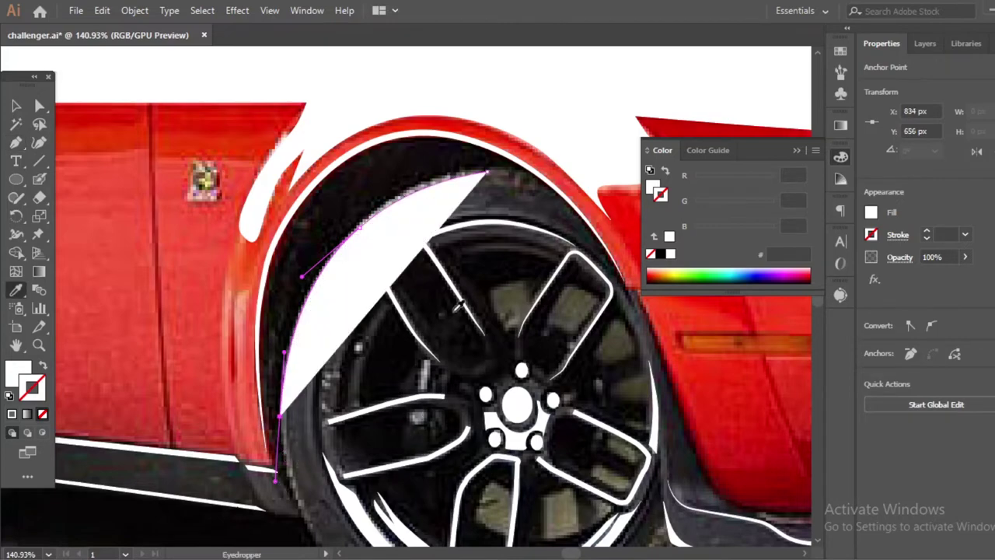
{"action": "left_click", "coordinate": [603, 224]}
{"action": "double_click", "coordinate": [926, 231]}
{"action": "left_click", "coordinate": [898, 234]}
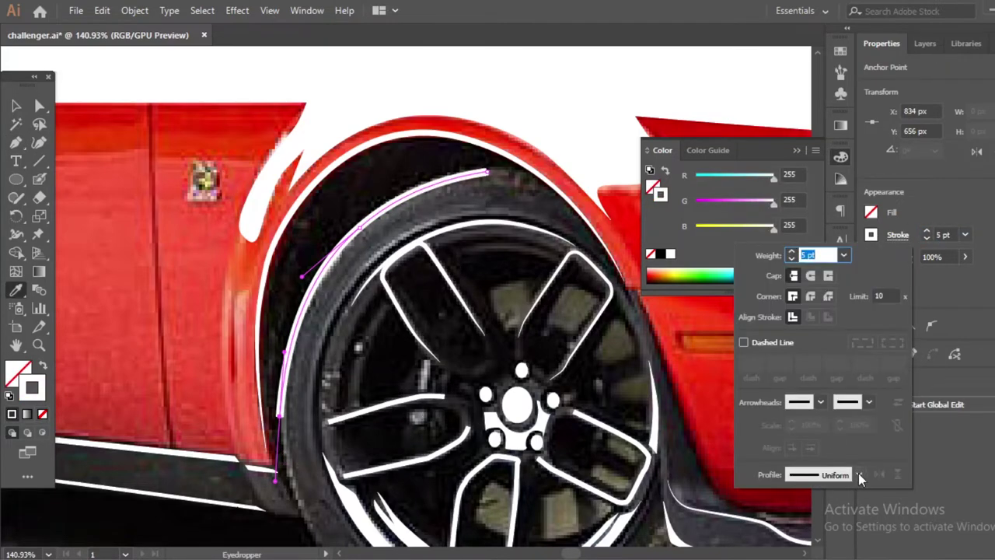
{"action": "left_click", "coordinate": [859, 471]}
{"action": "key", "text": "Escape"}
Zoom out and toggle the black background layer to preview the car's line-art
{"action": "key", "text": "ctrl+shift+a"}
{"action": "key", "text": "z"}
{"action": "mouse_move", "coordinate": [485, 391]}
{"action": "left_mouse_down"}
{"action": "mouse_move", "coordinate": [395, 422]}
{"action": "mouse_move", "coordinate": [346, 417]}
{"action": "left_mouse_up"}
{"action": "left_click", "coordinate": [925, 43]}
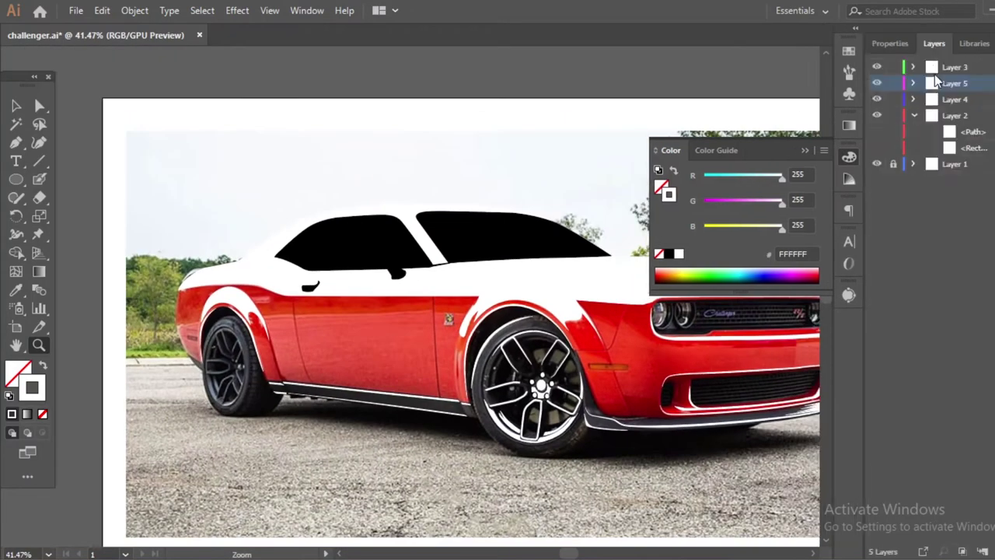
{"action": "left_click", "coordinate": [877, 147]}
{"action": "mouse_move", "coordinate": [310, 382]}
{"action": "left_mouse_down"}
{"action": "mouse_move", "coordinate": [613, 373]}
{"action": "mouse_move", "coordinate": [458, 394]}
{"action": "left_mouse_up"}
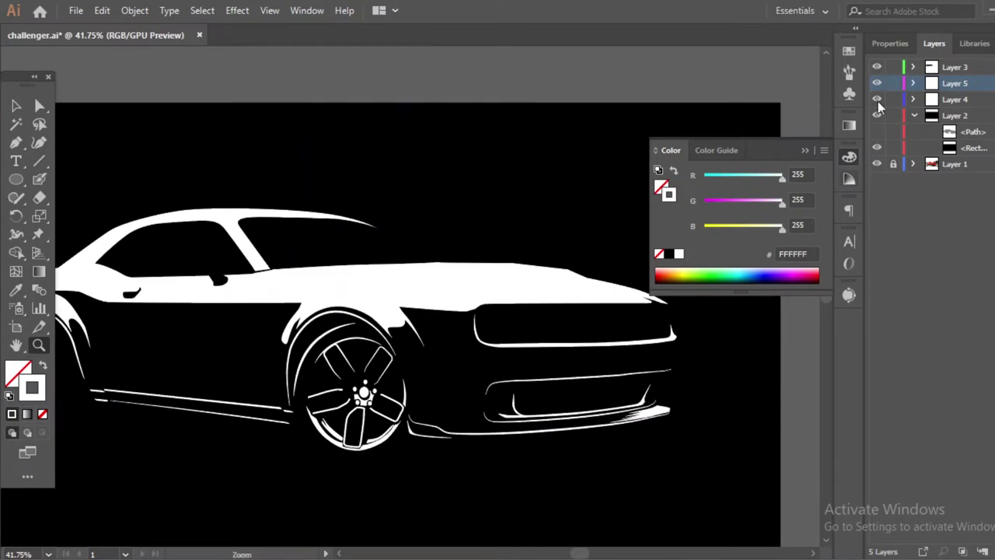
{"action": "left_click", "coordinate": [877, 147]}
Trace a rear-wheel lower spoke highlight filled white with no stroke
{"action": "left_click_drag", "start_coordinate": [233, 363], "coordinate": [300, 363]}
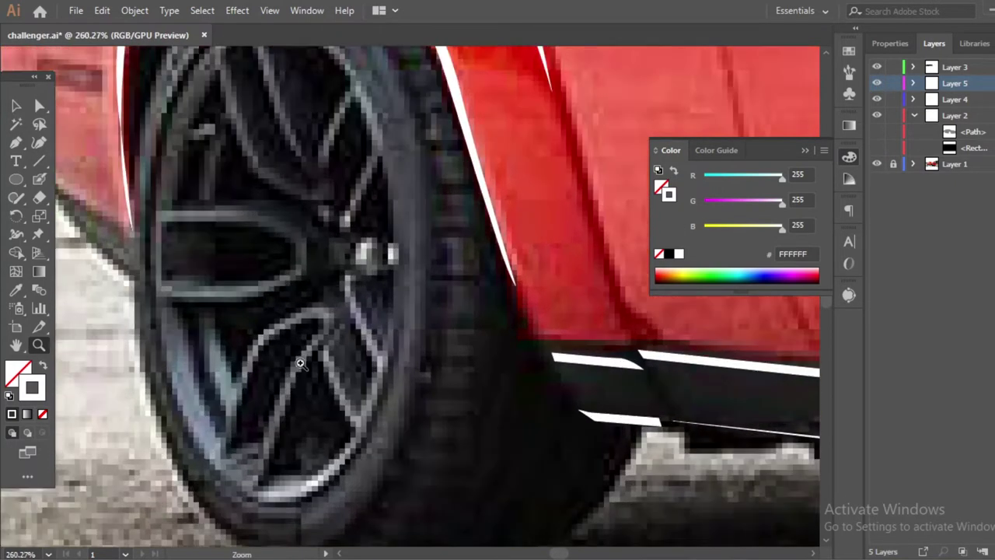
{"action": "key", "text": "p"}
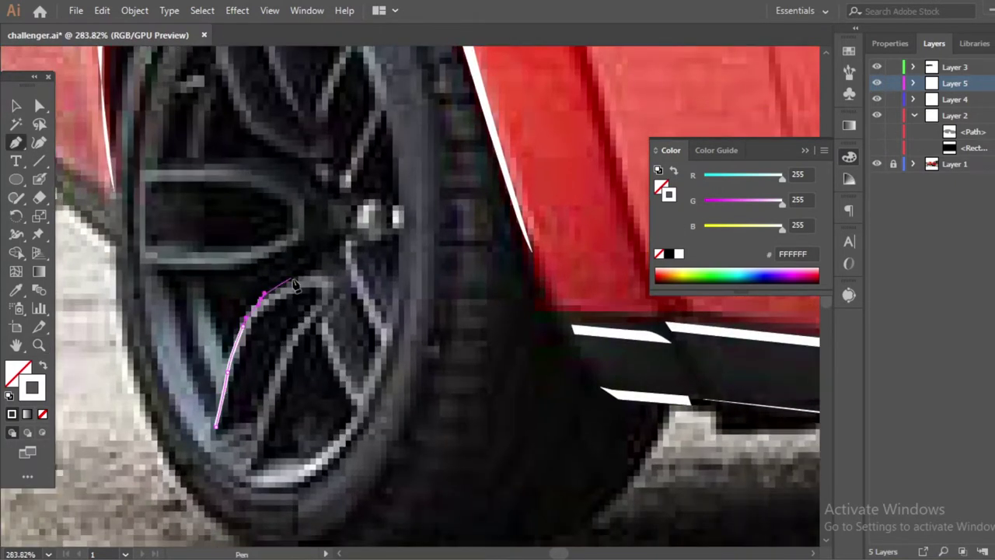
{"action": "left_click", "coordinate": [283, 383]}
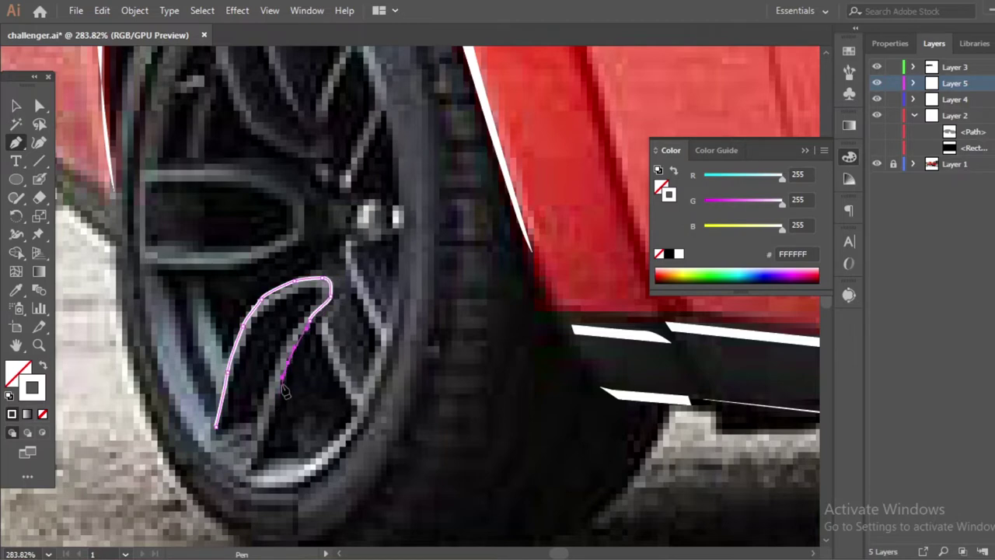
{"action": "left_click", "coordinate": [258, 458]}
{"action": "left_click", "coordinate": [321, 285]}
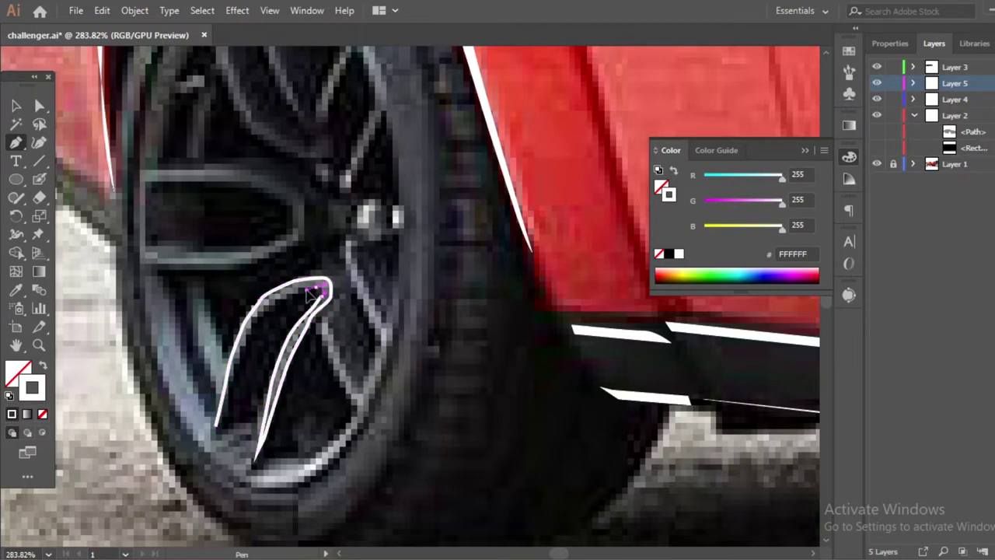
{"action": "left_click", "coordinate": [256, 312]}
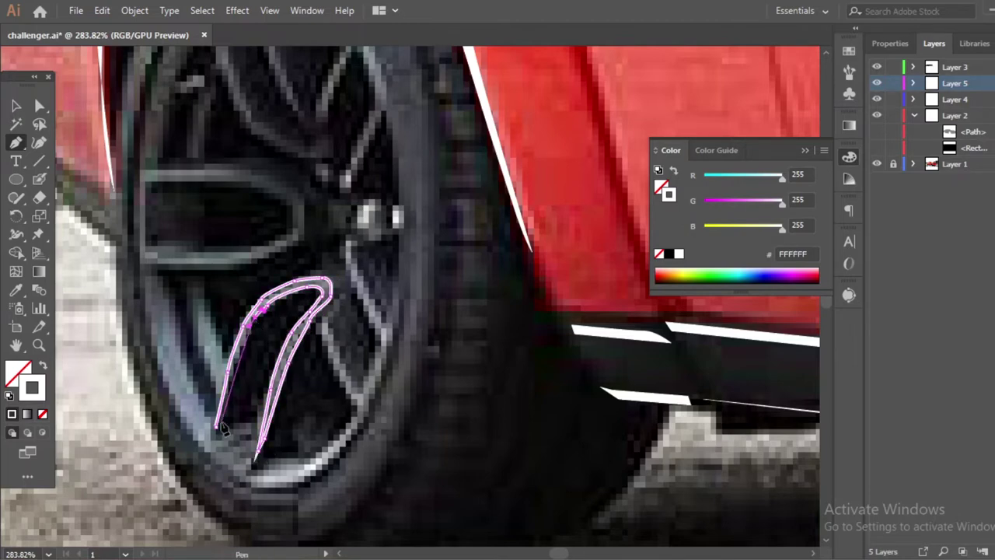
{"action": "left_click", "coordinate": [668, 254]}
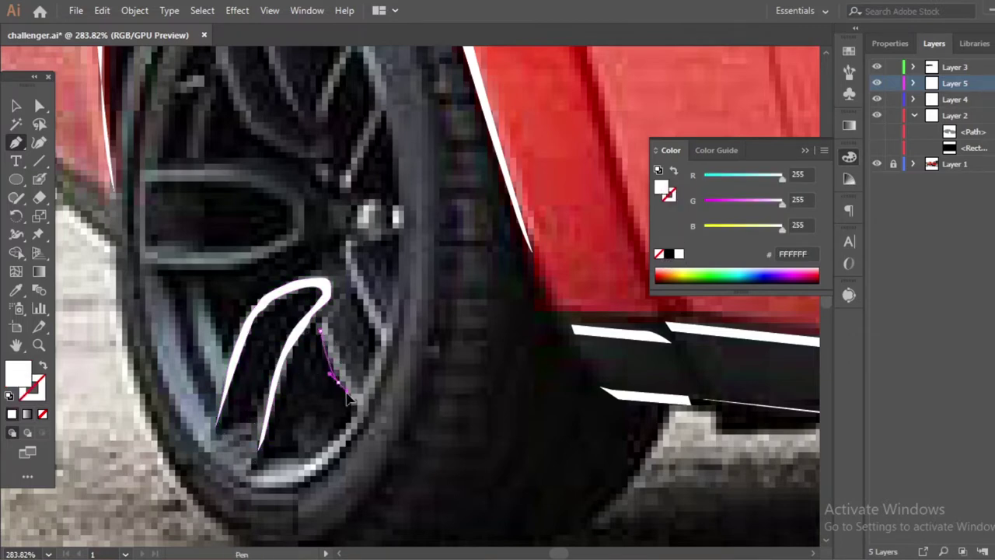
Trace a highlight along the lower rim from the spoke tip and remove its fill
{"action": "left_click", "coordinate": [334, 449]}
{"action": "left_click", "coordinate": [305, 466]}
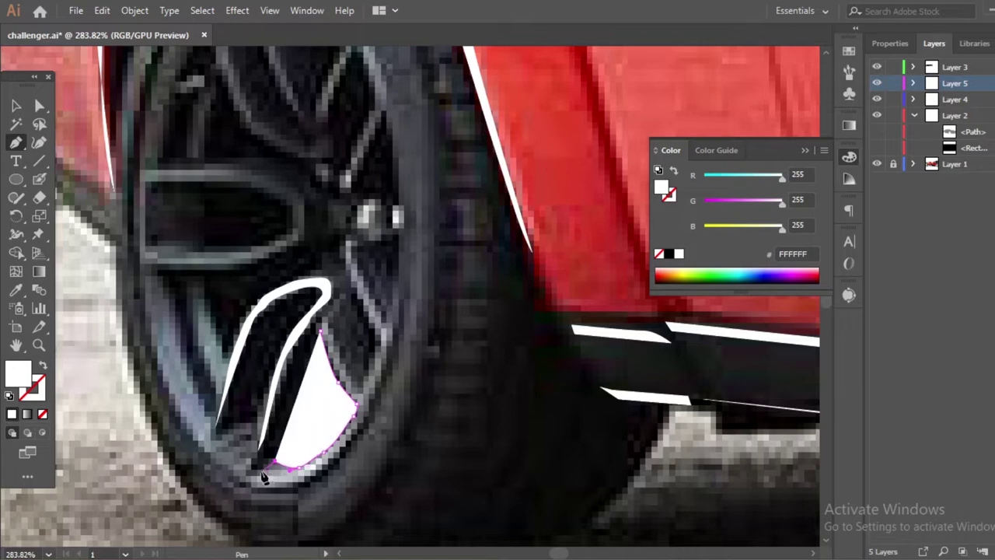
{"action": "left_click", "coordinate": [259, 471]}
{"action": "left_click", "coordinate": [216, 446]}
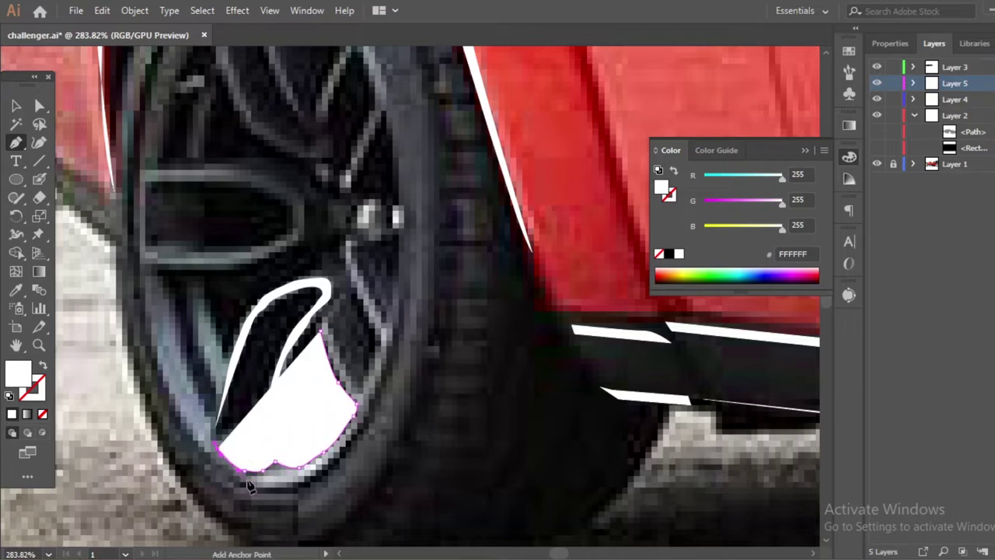
{"action": "left_click", "coordinate": [43, 414]}
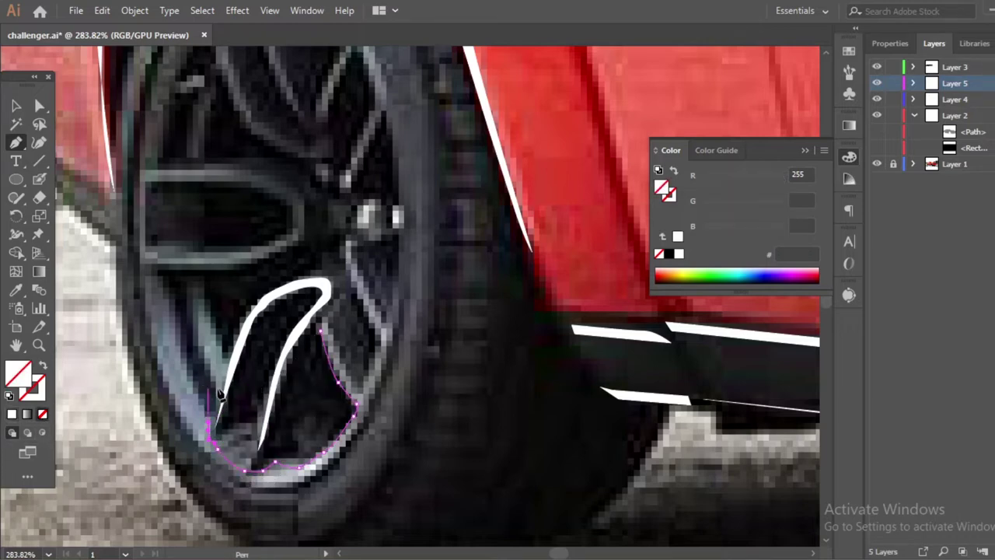
Draw a curved highlight along the bottom rim up to the spoke top
{"action": "left_click", "coordinate": [148, 288]}
{"action": "left_click", "coordinate": [210, 449]}
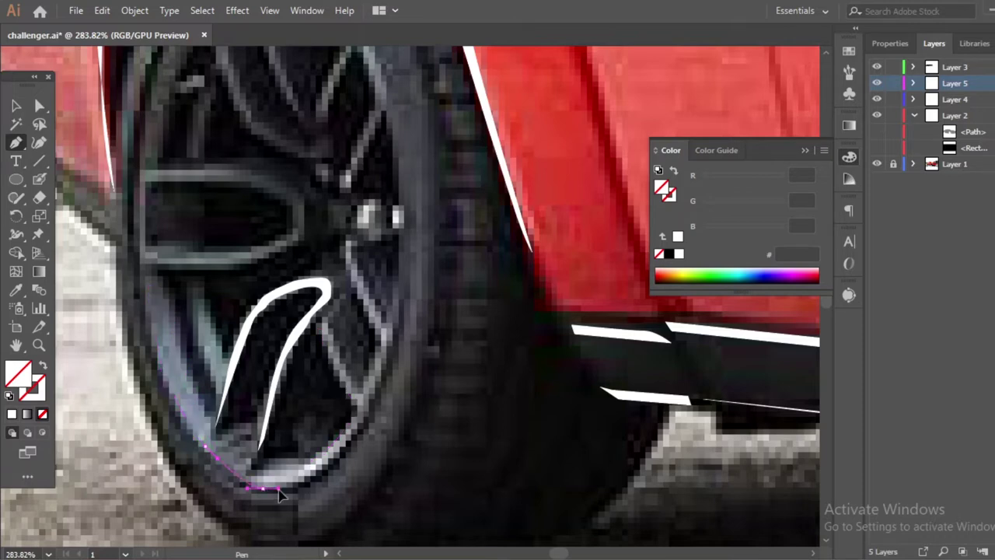
{"action": "left_click_drag", "start_coordinate": [340, 460], "coordinate": [379, 398]}
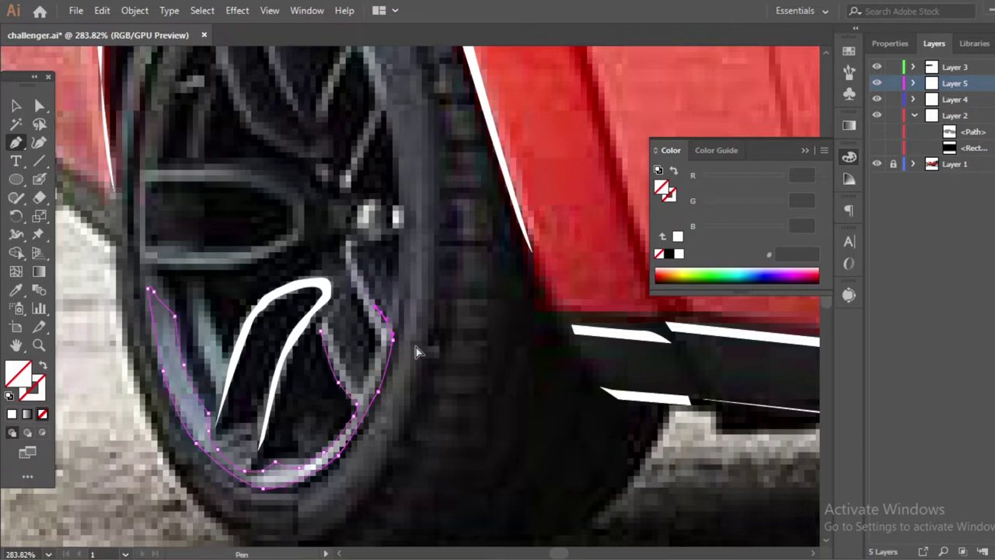
{"action": "left_click", "coordinate": [350, 241]}
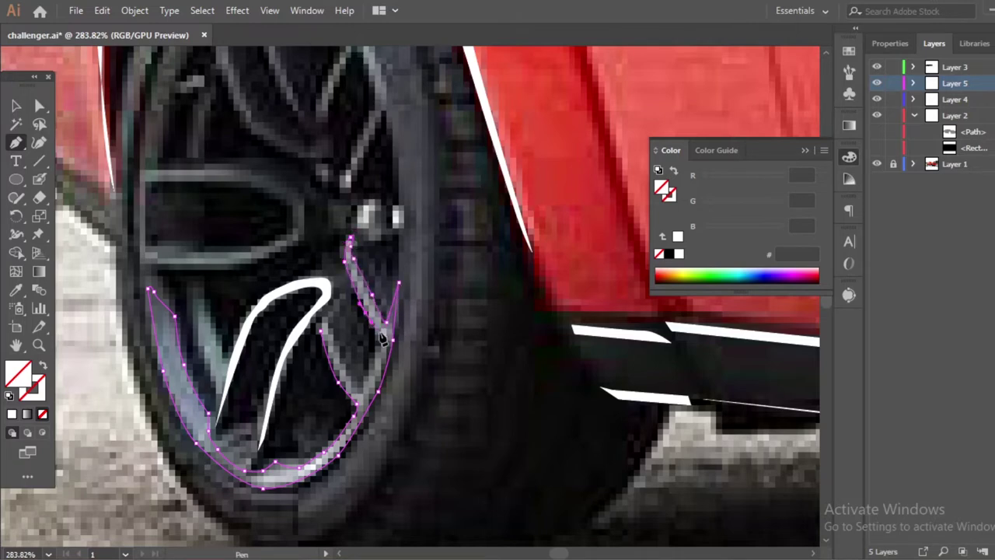
{"action": "left_click_drag", "start_coordinate": [330, 311], "coordinate": [333, 323]}
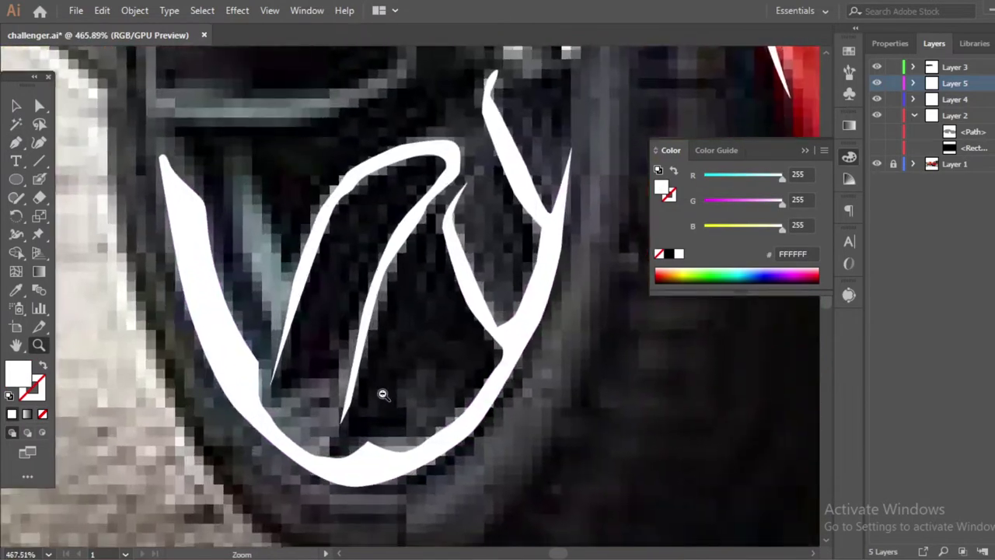
Select the highlight's bottom anchor and reshape its bottom curve
{"action": "left_click", "coordinate": [270, 10]}
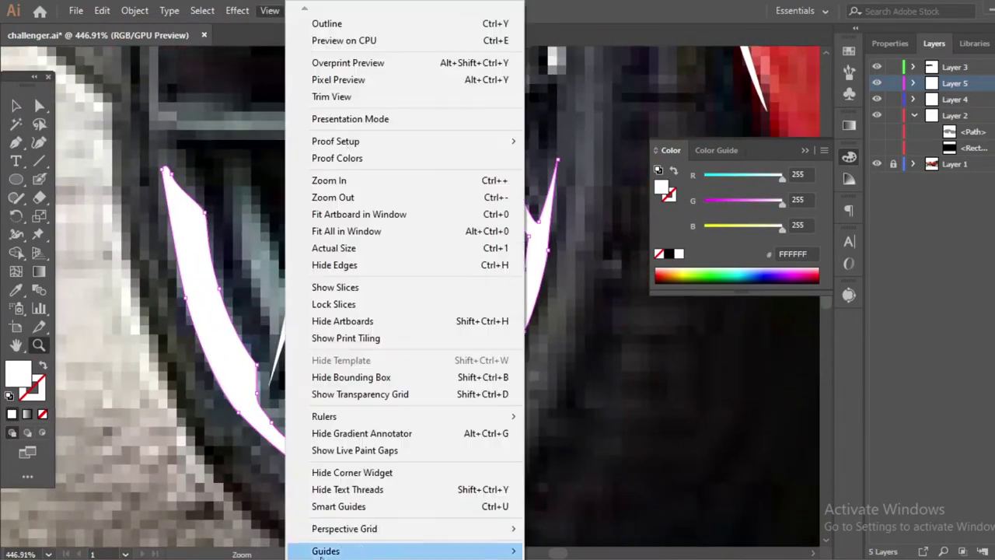
{"action": "left_click", "coordinate": [311, 473]}
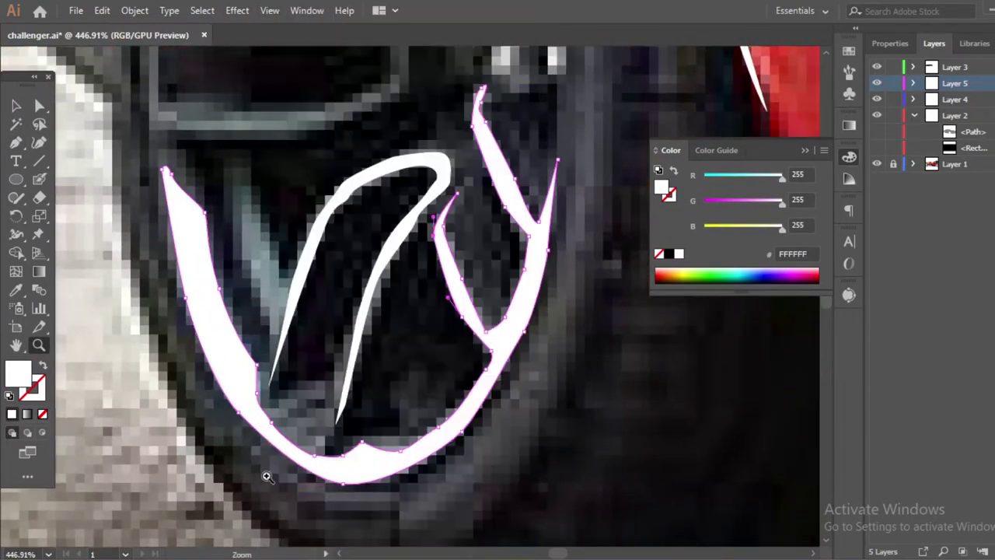
{"action": "left_click", "coordinate": [242, 427]}
{"action": "left_click", "coordinate": [244, 423]}
{"action": "left_click_drag", "start_coordinate": [264, 455], "coordinate": [455, 483]}
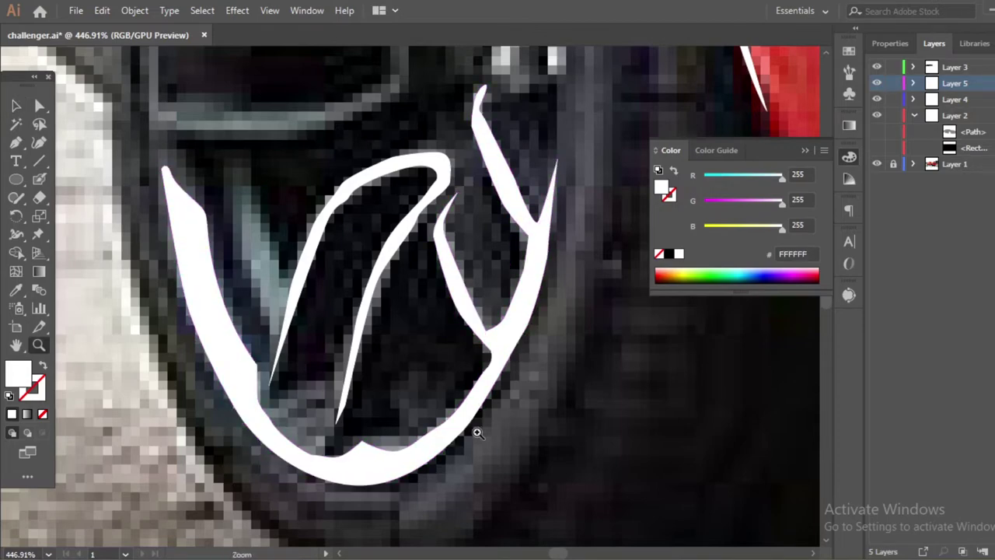
{"action": "scroll", "coordinate": [373, 395], "scroll_direction": "down", "scroll_amount": 2}
{"action": "scroll", "coordinate": [351, 379], "scroll_direction": "up", "scroll_amount": 1}
Trace the outer edge of the rear wheel's spoke opening with pen anchors
{"action": "key", "text": "p"}
{"action": "left_click", "coordinate": [338, 300]}
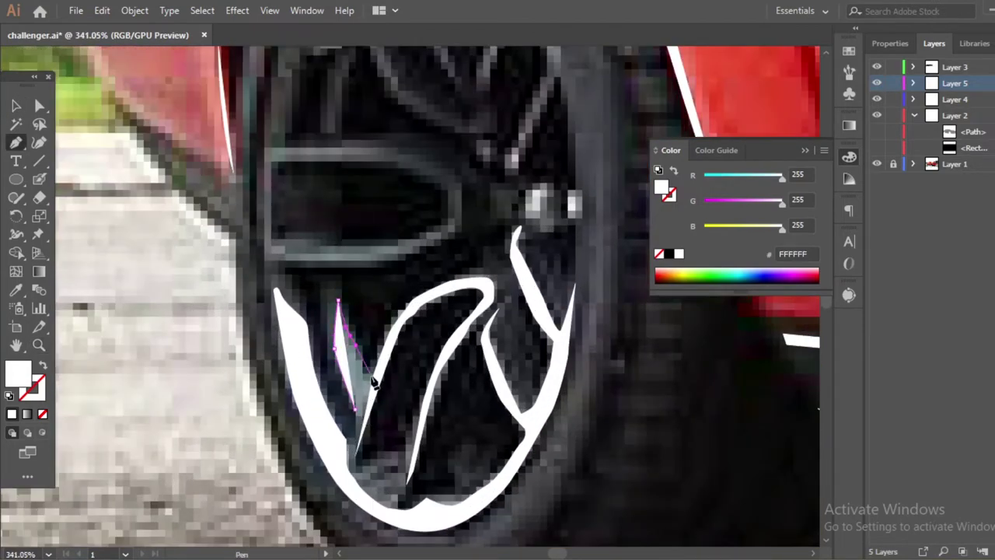
{"action": "scroll", "coordinate": [356, 416], "scroll_direction": "down", "scroll_amount": 1}
{"action": "scroll", "coordinate": [296, 290], "scroll_direction": "up", "scroll_amount": 1}
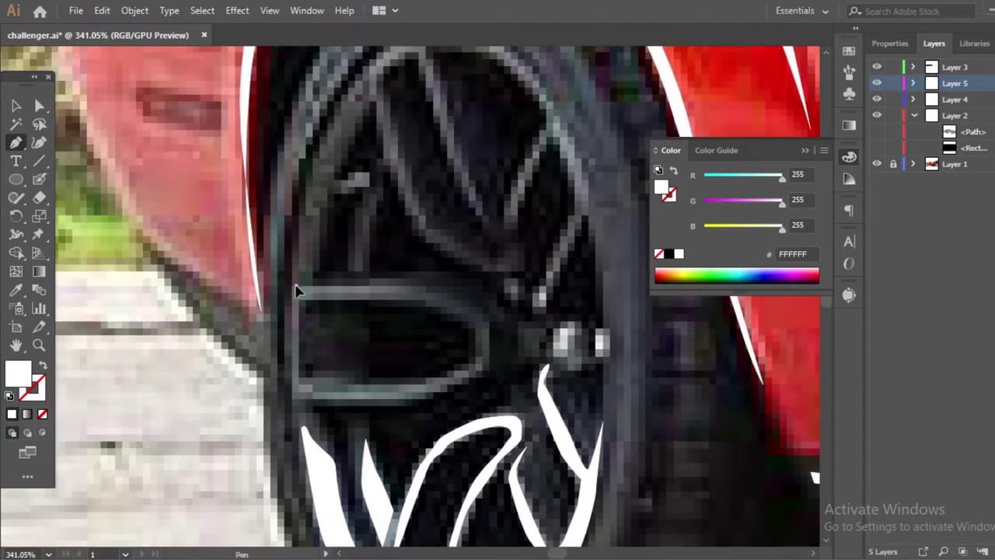
{"action": "left_click", "coordinate": [451, 296]}
{"action": "left_click", "coordinate": [489, 322]}
{"action": "left_click", "coordinate": [489, 365]}
{"action": "left_click", "coordinate": [466, 382]}
{"action": "left_click", "coordinate": [432, 397]}
{"action": "left_click", "coordinate": [410, 403]}
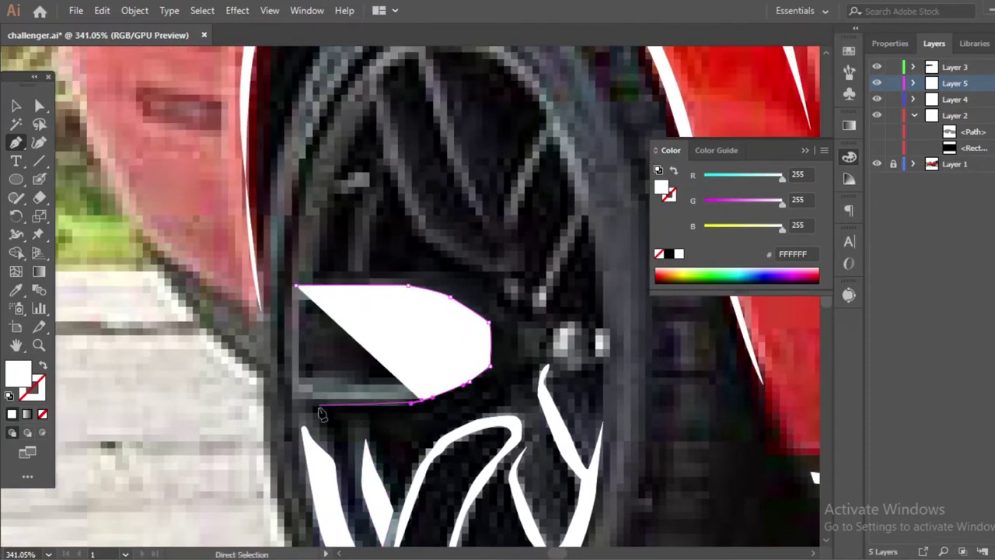
{"action": "left_click", "coordinate": [294, 397]}
Trace the opening's inner edge and close a hollow white sliver around it
{"action": "left_click", "coordinate": [424, 386]}
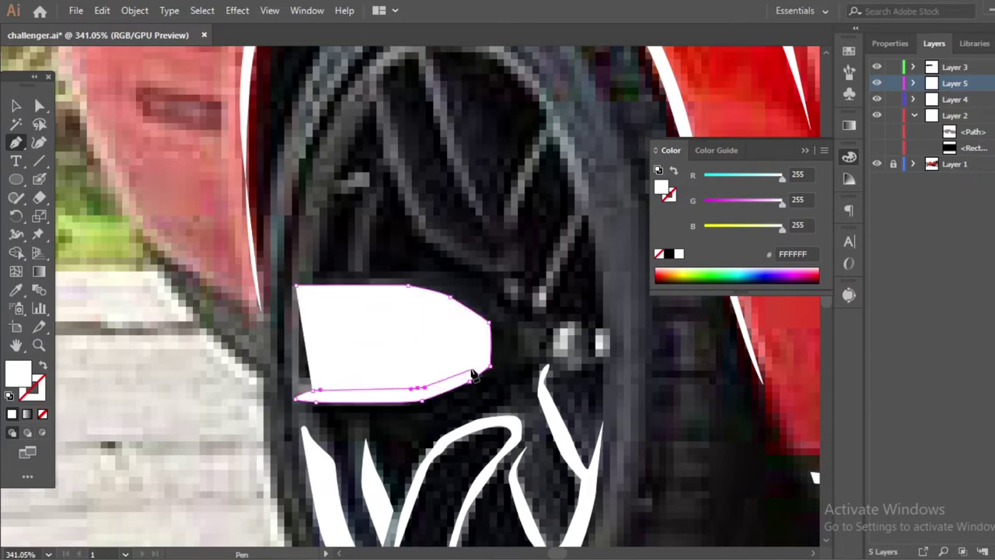
{"action": "left_click", "coordinate": [468, 371]}
{"action": "left_click", "coordinate": [478, 324]}
{"action": "left_click", "coordinate": [443, 301]}
{"action": "left_click", "coordinate": [426, 297]}
{"action": "left_click", "coordinate": [298, 287]}
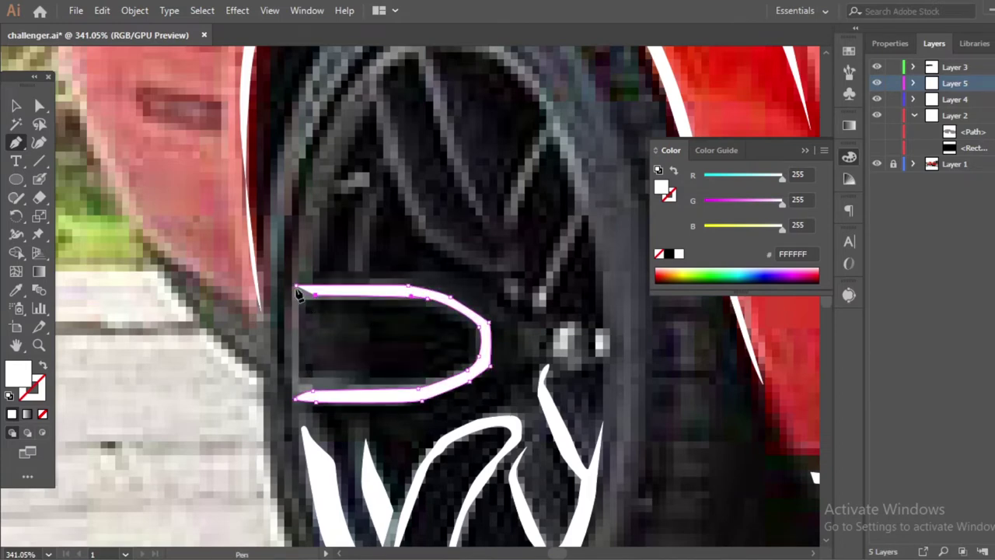
{"action": "left_click", "coordinate": [297, 326], "text": "ctrl"}
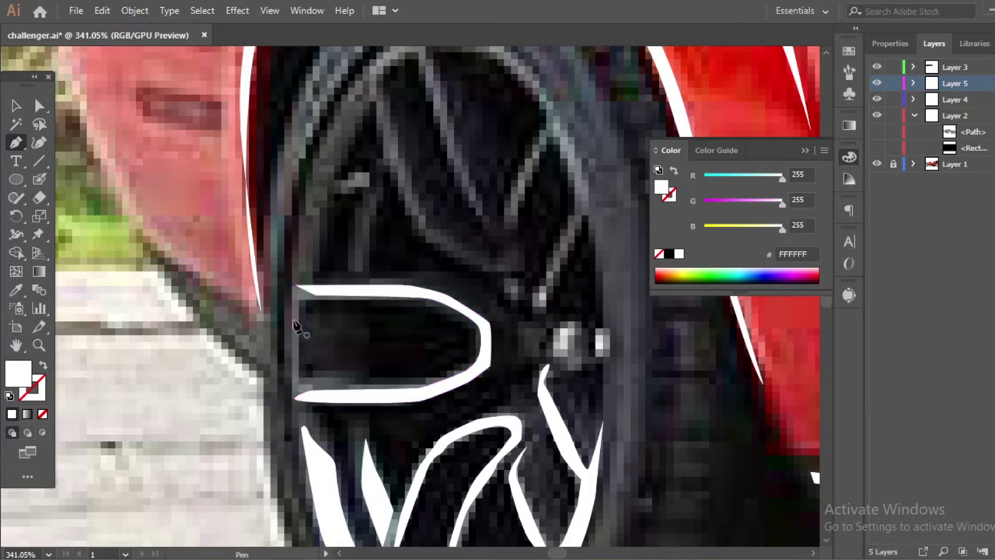
{"action": "left_click", "coordinate": [326, 385]}
Draw a thin white highlight sliver along an upper spoke
{"action": "mouse_move", "coordinate": [382, 200]}
{"action": "left_mouse_down"}
{"action": "mouse_move", "coordinate": [321, 345]}
{"action": "mouse_move", "coordinate": [317, 387]}
{"action": "left_mouse_up"}
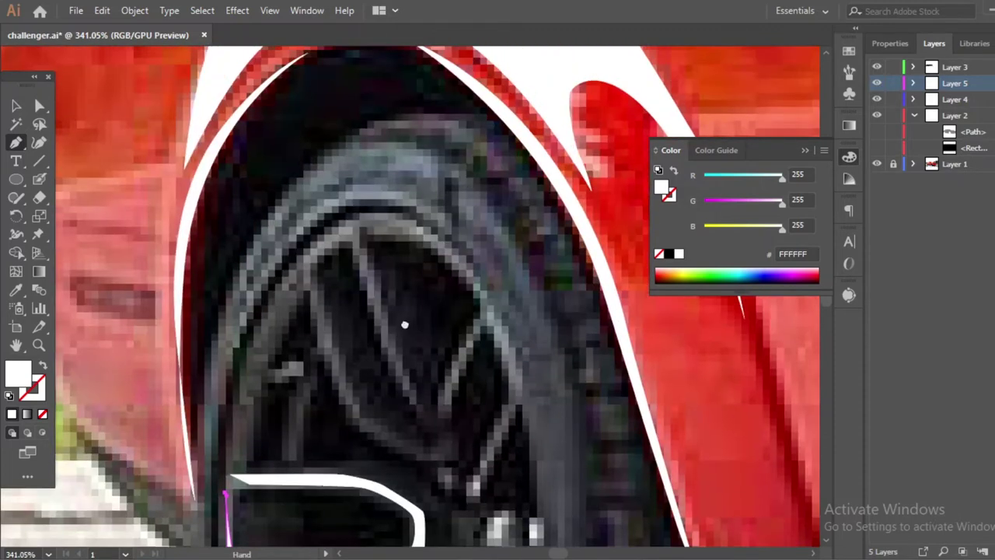
{"action": "left_click", "coordinate": [299, 270]}
{"action": "left_click", "coordinate": [361, 428]}
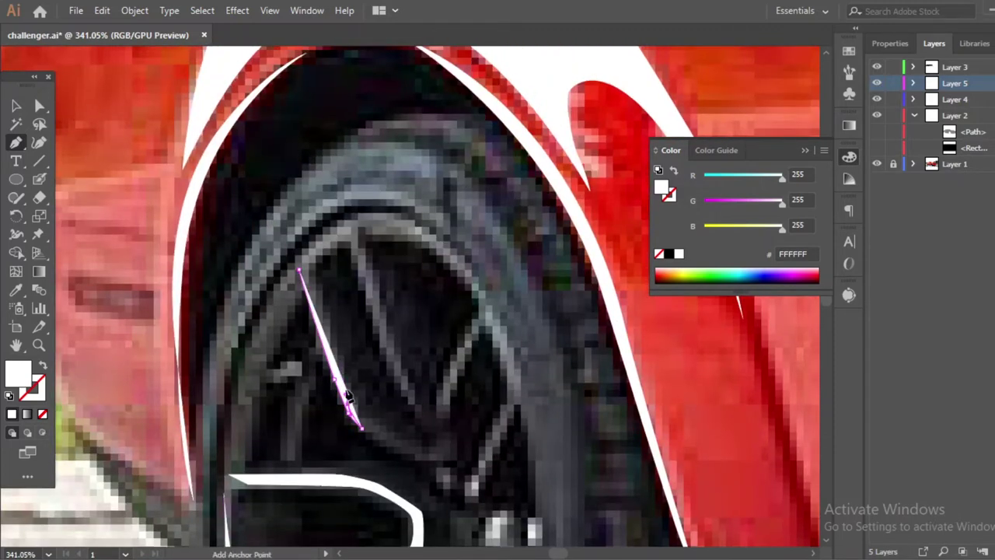
{"action": "left_click", "coordinate": [312, 273]}
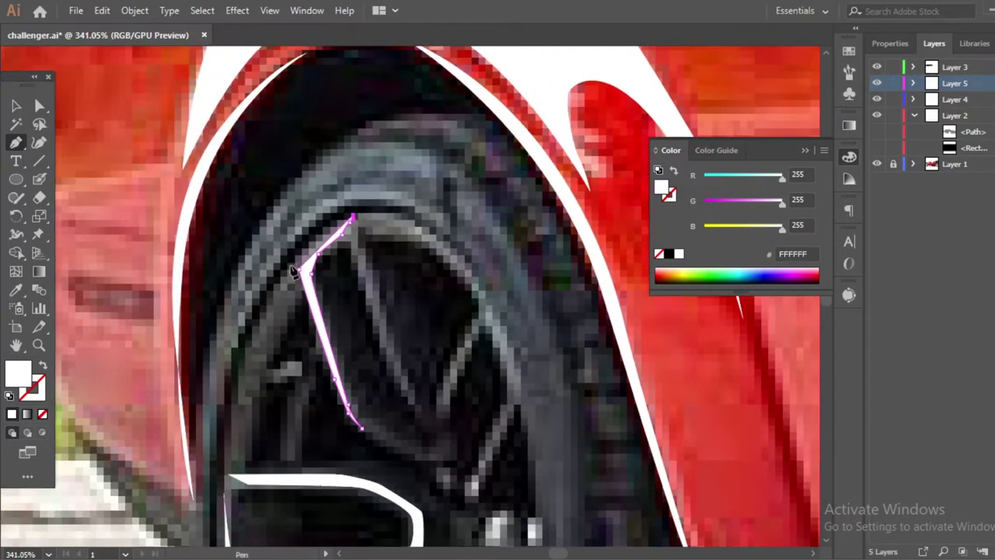
{"action": "left_click", "coordinate": [304, 259]}
{"action": "scroll", "coordinate": [358, 268], "scroll_direction": "right", "scroll_amount": 1}
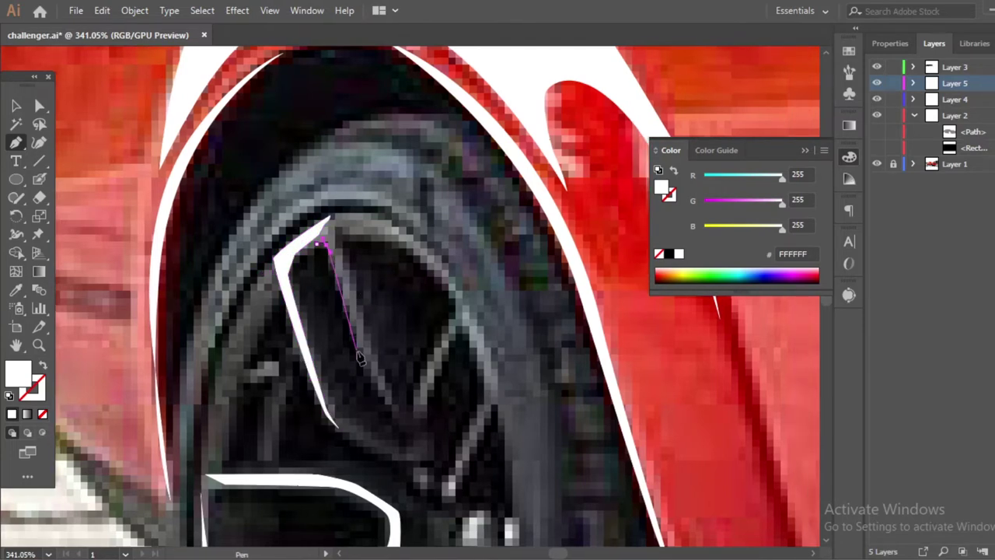
{"action": "left_click", "coordinate": [394, 410]}
{"action": "left_click", "coordinate": [320, 243]}
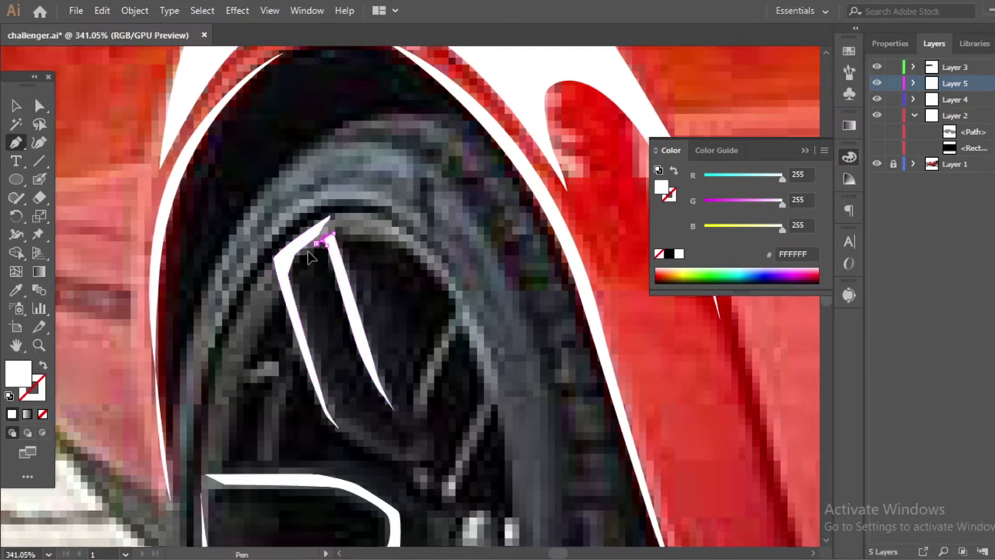
Add two more small white highlights on neighbouring spokes
{"action": "scroll", "coordinate": [334, 237], "scroll_direction": "down", "scroll_amount": 4}
{"action": "scroll", "coordinate": [334, 237], "scroll_direction": "right", "scroll_amount": 4}
{"action": "left_click", "coordinate": [367, 231]}
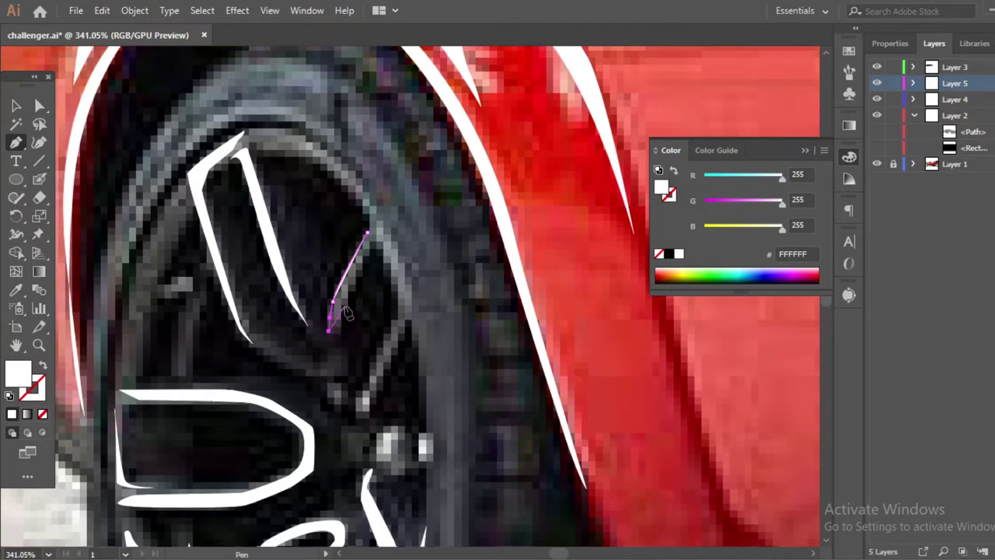
{"action": "left_click", "coordinate": [368, 233]}
{"action": "scroll", "coordinate": [369, 249], "scroll_direction": "down", "scroll_amount": 1}
{"action": "scroll", "coordinate": [369, 249], "scroll_direction": "right", "scroll_amount": 1}
{"action": "left_click", "coordinate": [375, 294]}
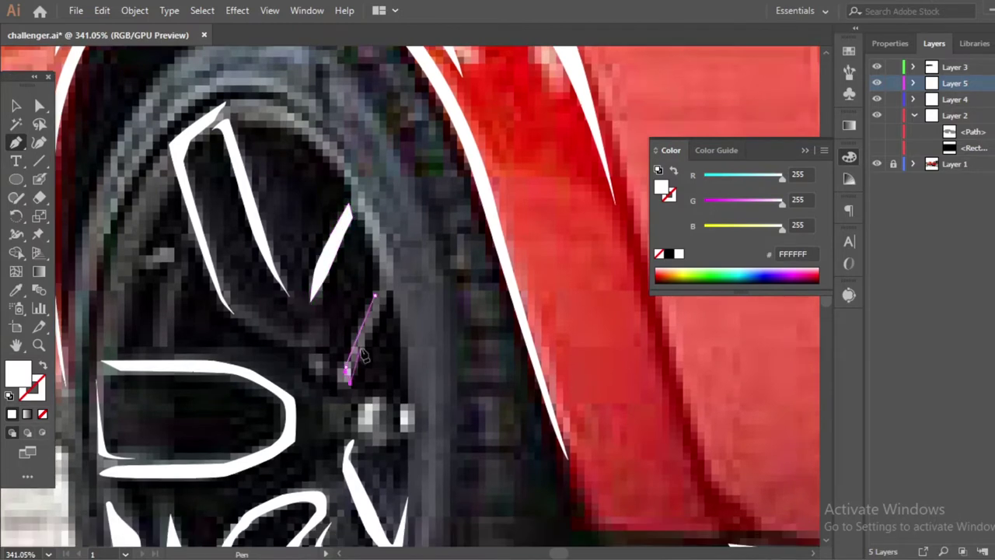
{"action": "left_click", "coordinate": [375, 295]}
Draw a curved white crescent highlight along the rim's top
{"action": "scroll", "coordinate": [311, 249], "scroll_direction": "up", "scroll_amount": 2}
{"action": "scroll", "coordinate": [311, 249], "scroll_direction": "right", "scroll_amount": 1}
{"action": "left_click", "coordinate": [206, 169]}
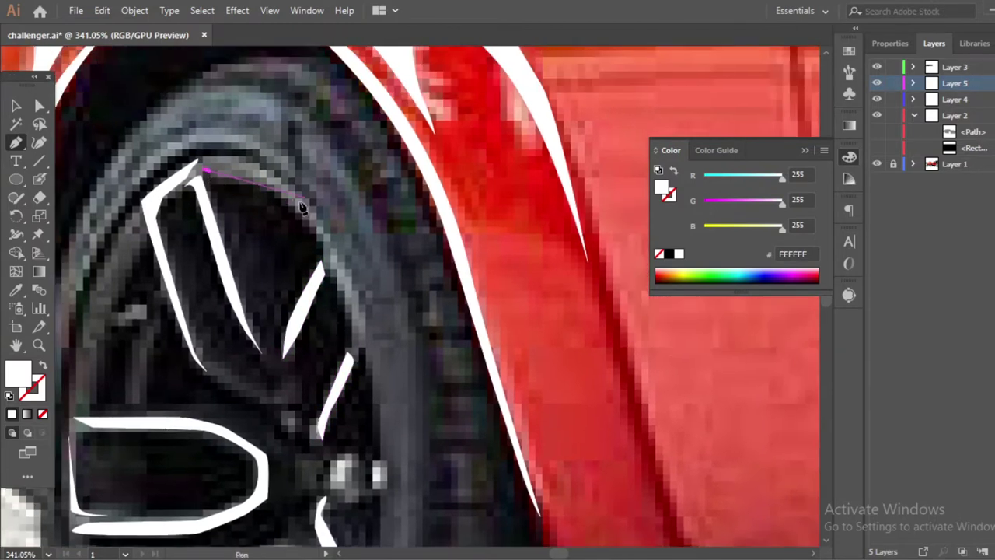
{"action": "left_click", "coordinate": [339, 255]}
{"action": "left_click", "coordinate": [368, 373]}
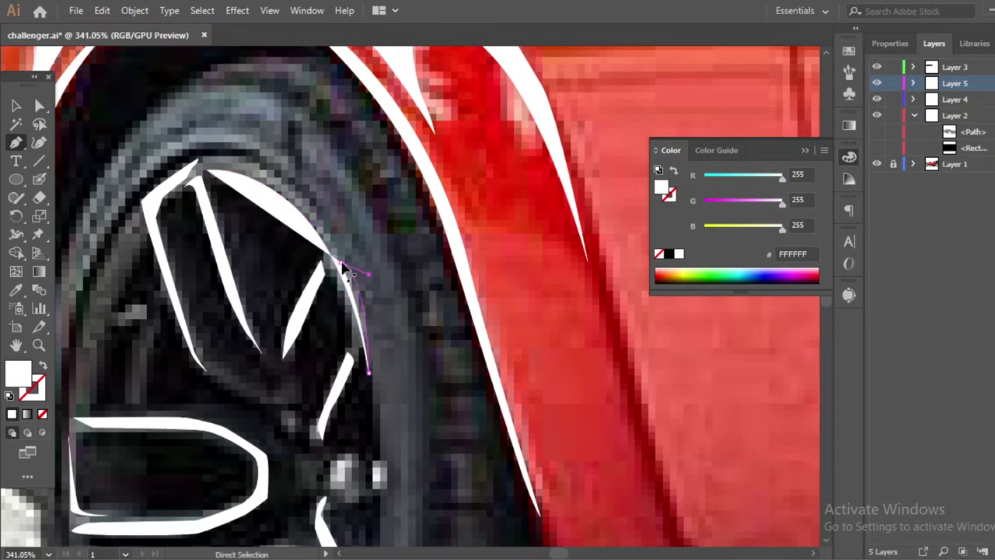
{"action": "left_click_drag", "start_coordinate": [348, 274], "coordinate": [318, 211]}
{"action": "left_click", "coordinate": [206, 168]}
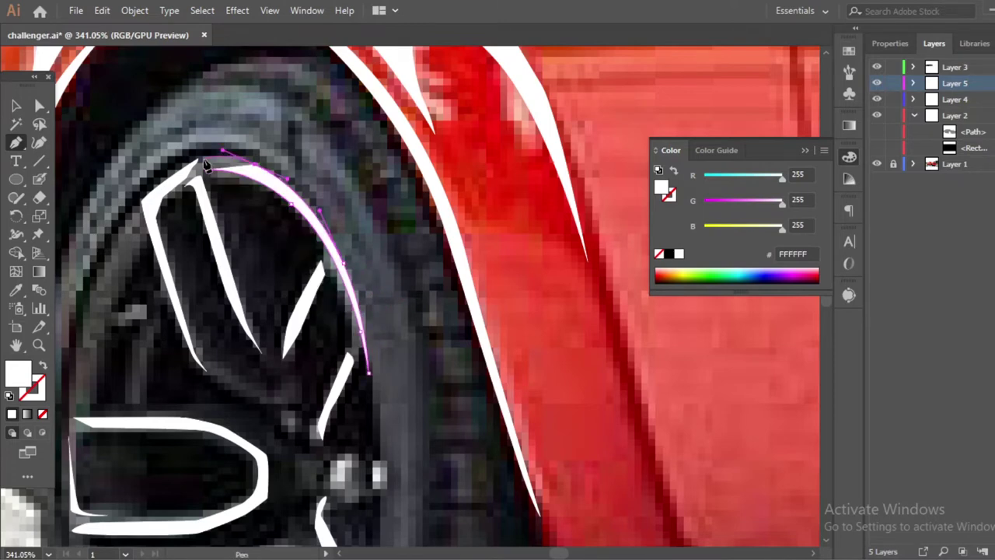
Trace a white highlight down the rim's left edge
{"action": "scroll", "coordinate": [378, 249], "scroll_direction": "down", "scroll_amount": 1}
{"action": "scroll", "coordinate": [379, 249], "scroll_direction": "left", "scroll_amount": 2}
{"action": "left_click", "coordinate": [239, 181]}
{"action": "left_click", "coordinate": [186, 256]}
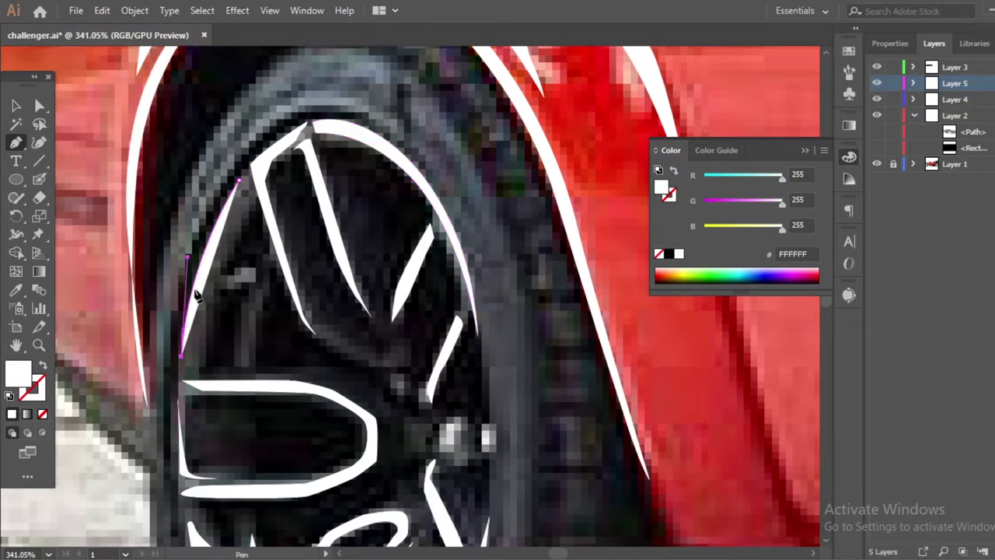
{"action": "left_click", "coordinate": [181, 356]}
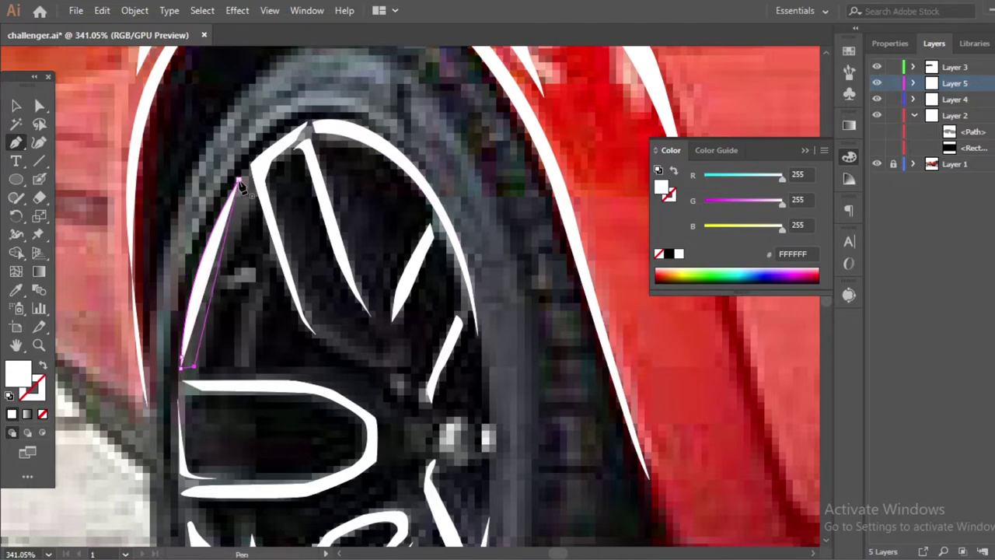
{"action": "scroll", "coordinate": [333, 329], "scroll_direction": "down", "scroll_amount": 3}
Draw a thin white crescent along the rear tire's upper inner edge
{"action": "scroll", "coordinate": [332, 329], "scroll_direction": "down", "scroll_amount": 2}
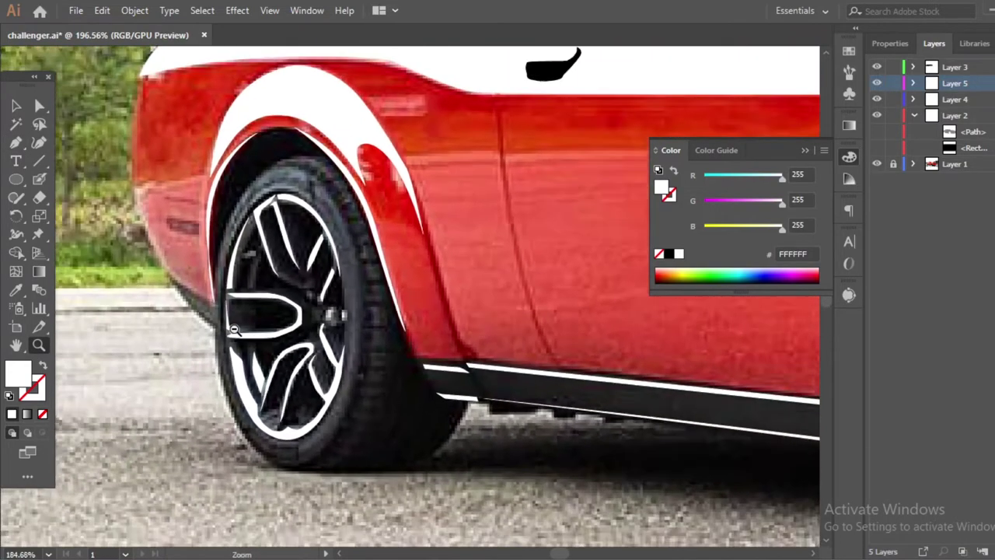
{"action": "scroll", "coordinate": [365, 319], "scroll_direction": "up", "scroll_amount": 3}
{"action": "scroll", "coordinate": [371, 316], "scroll_direction": "up", "scroll_amount": 1}
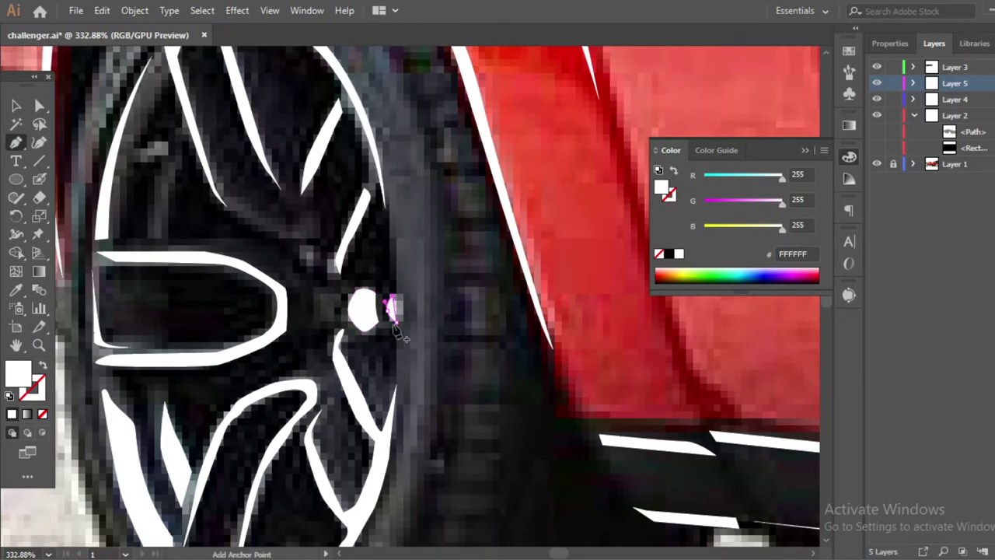
{"action": "scroll", "coordinate": [395, 331], "scroll_direction": "down", "scroll_amount": 3}
{"action": "scroll", "coordinate": [247, 305], "scroll_direction": "up", "scroll_amount": 1}
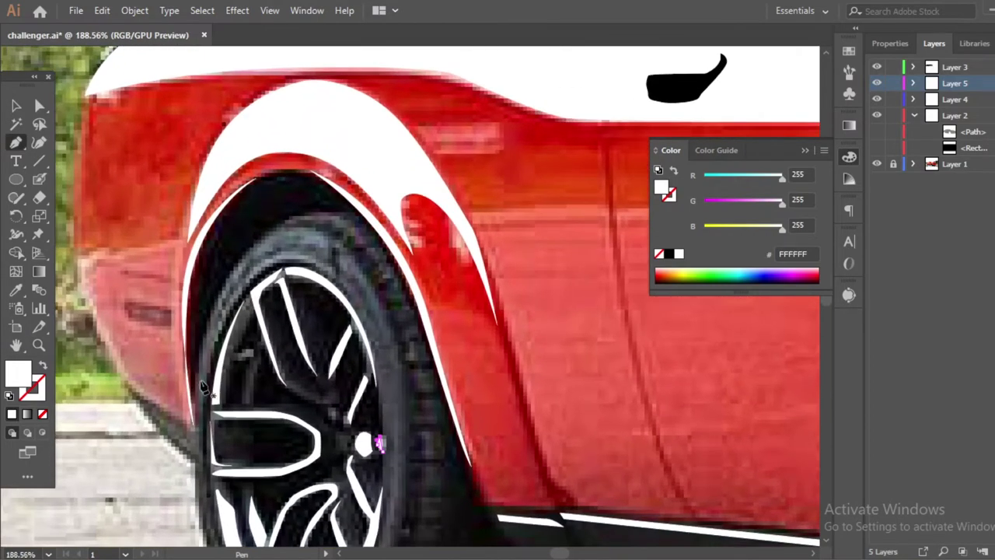
{"action": "left_click_drag", "start_coordinate": [365, 274], "coordinate": [368, 280]}
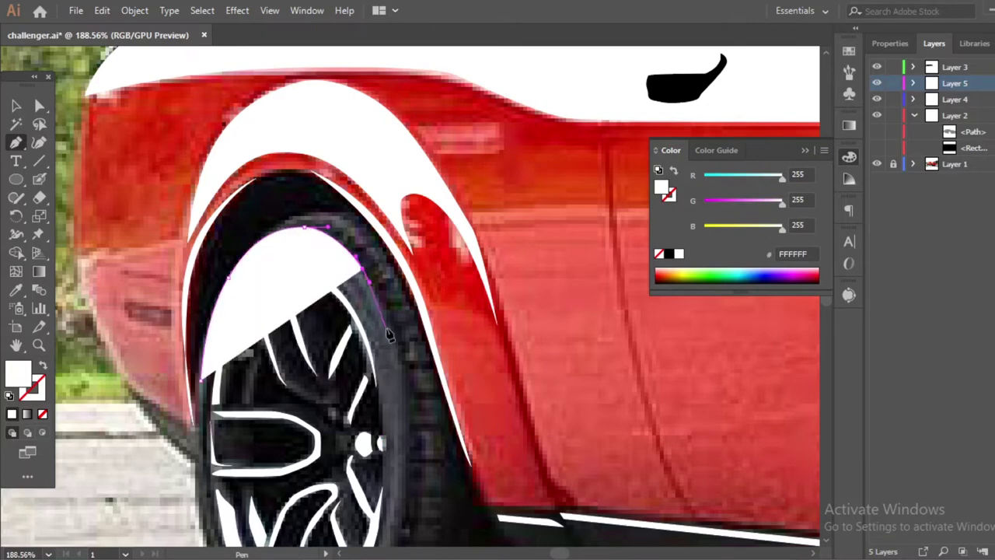
{"action": "left_click_drag", "start_coordinate": [389, 330], "coordinate": [395, 345]}
{"action": "left_click_drag", "start_coordinate": [262, 233], "coordinate": [248, 242]}
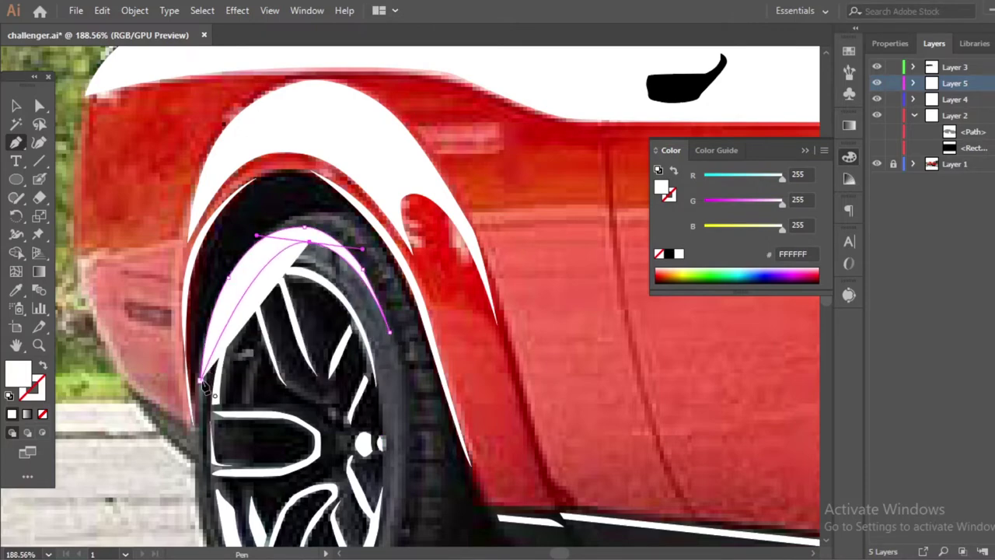
{"action": "left_click", "coordinate": [201, 379]}
Trace a white sliver under the front tire, then fit the whole car and show the black background
{"action": "key", "text": "ctrl+space"}
{"action": "scroll", "coordinate": [391, 343], "scroll_direction": "down", "scroll_amount": 5}
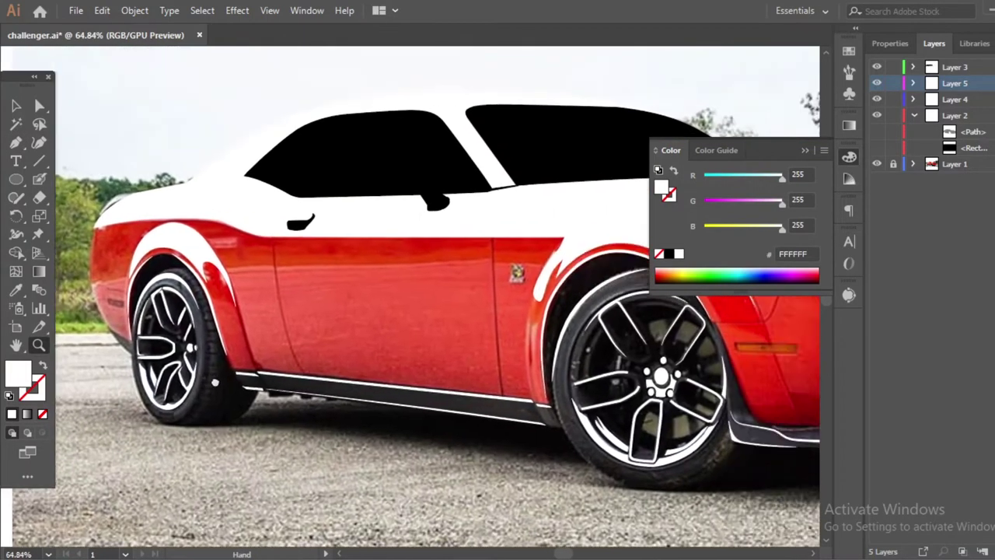
{"action": "scroll", "coordinate": [467, 373], "scroll_direction": "right", "scroll_amount": 5}
{"action": "scroll", "coordinate": [538, 424], "scroll_direction": "up", "scroll_amount": 5}
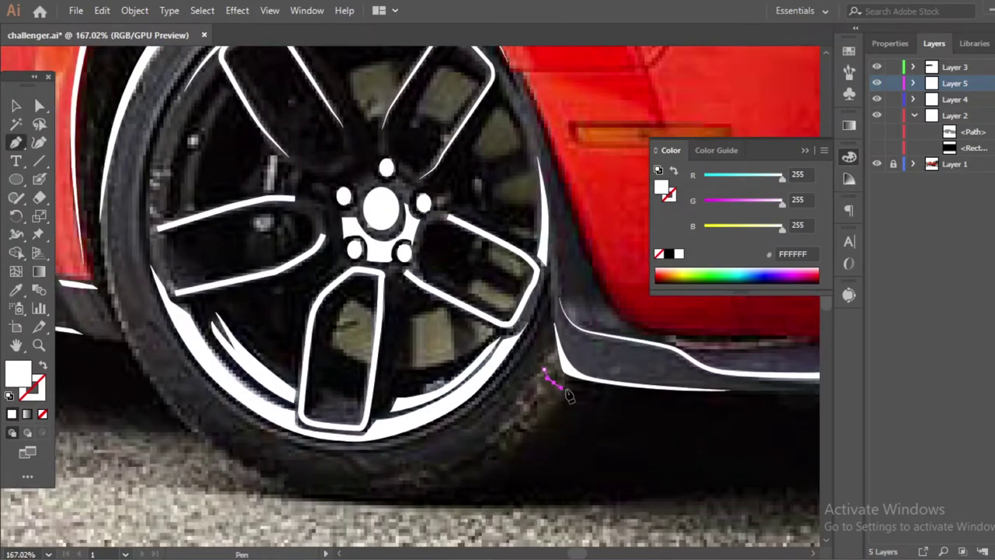
{"action": "left_click", "coordinate": [474, 465]}
{"action": "left_click", "coordinate": [565, 395]}
{"action": "key", "text": "ctrl+space"}
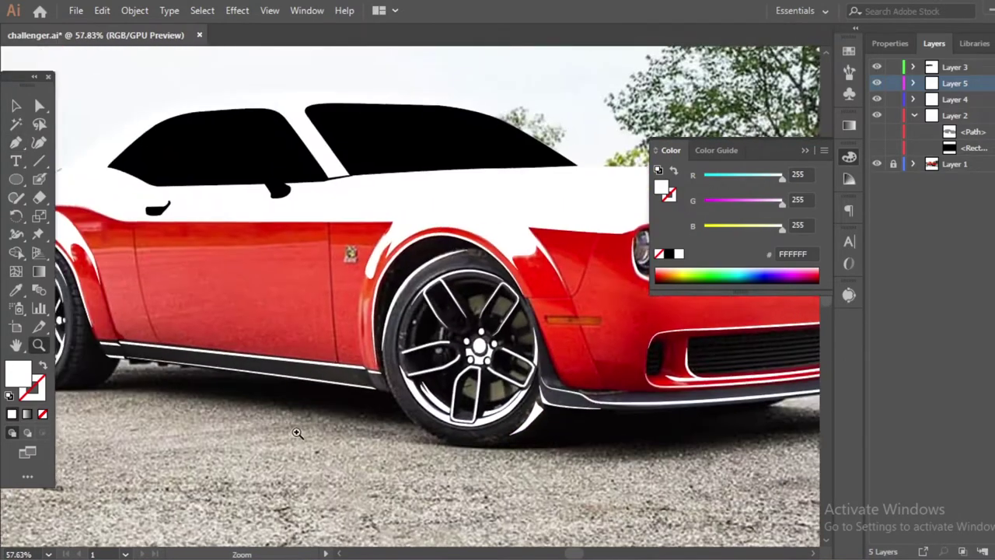
{"action": "key", "text": "ctrl+0"}
{"action": "left_click", "coordinate": [877, 148]}
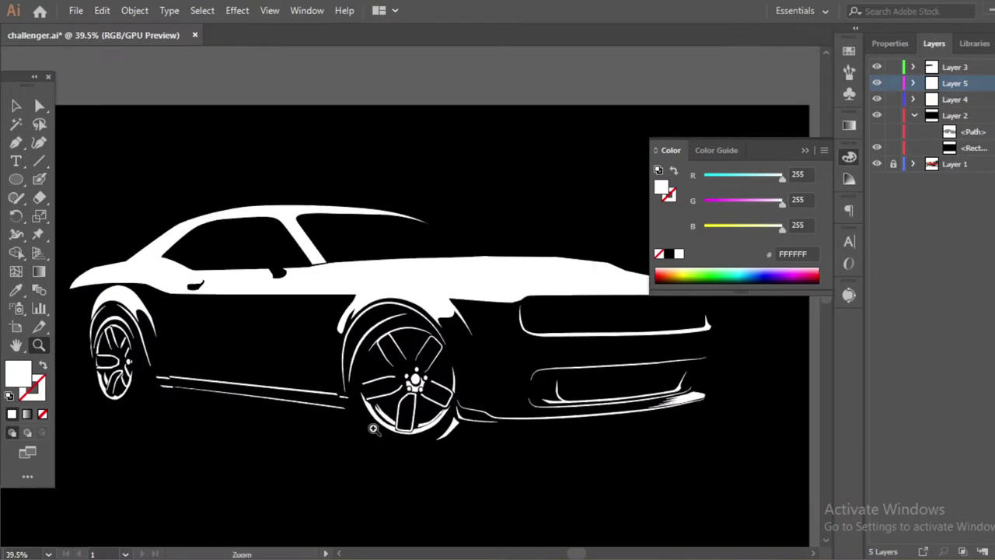
Toggle the black background and select the car silhouette path, zoomed in
{"action": "scroll", "coordinate": [386, 377], "scroll_direction": "down", "scroll_amount": 2}
{"action": "left_click", "coordinate": [877, 148]}
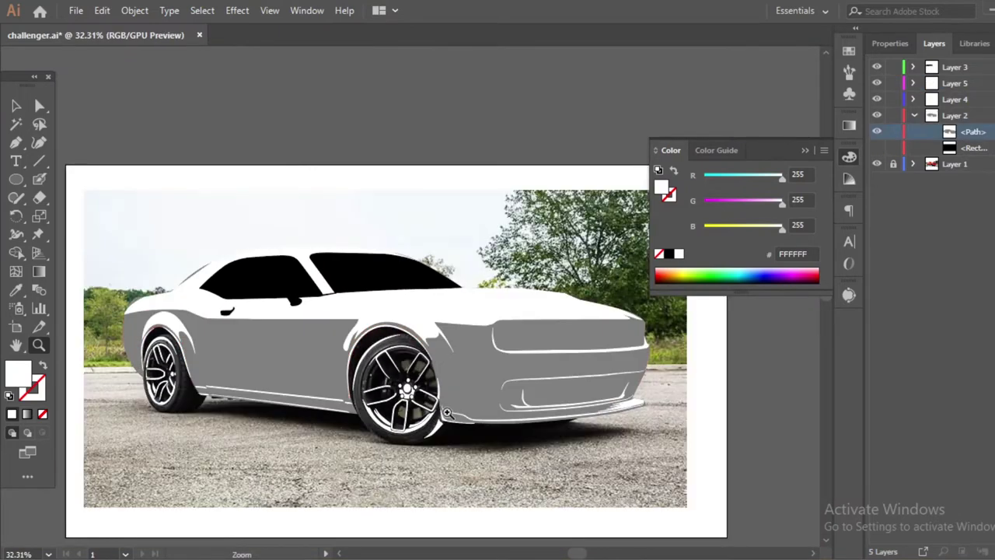
{"action": "key", "text": "v"}
{"action": "left_click", "coordinate": [668, 253]}
{"action": "key", "text": "ctrl+space"}
{"action": "left_click_drag", "start_coordinate": [522, 469], "coordinate": [573, 313]}
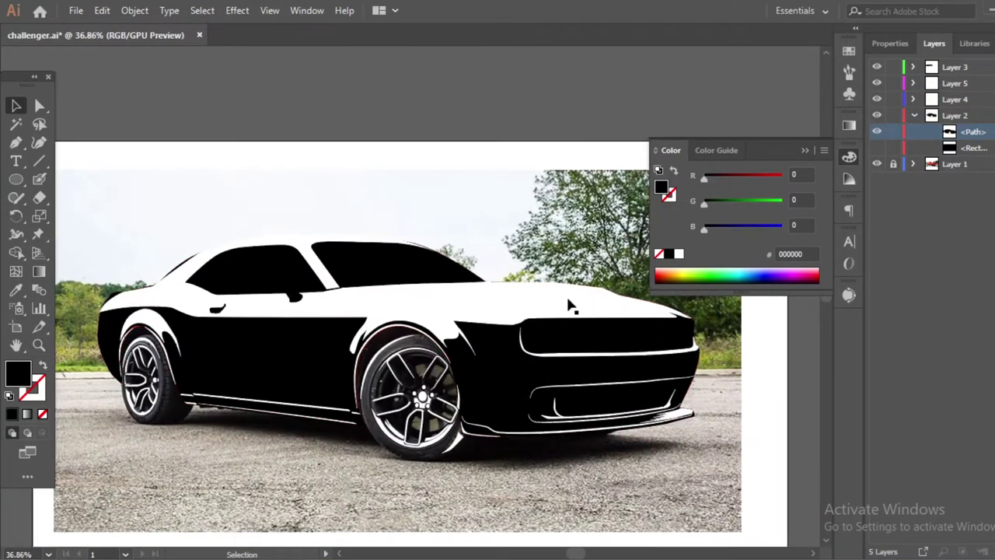
{"action": "left_click_drag", "start_coordinate": [376, 341], "coordinate": [573, 320]}
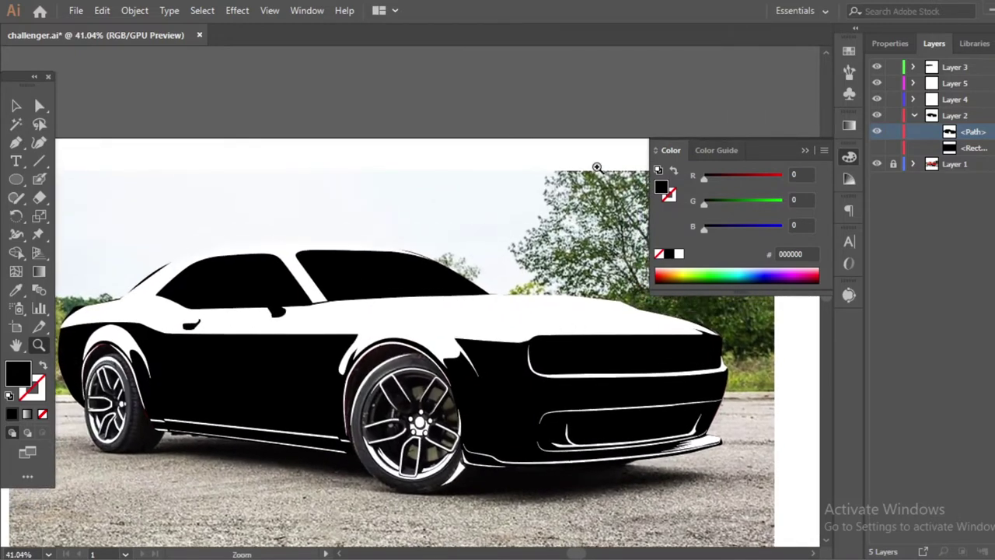
{"action": "key", "text": "v"}
{"action": "left_click", "coordinate": [510, 382]}
{"action": "left_click", "coordinate": [877, 147]}
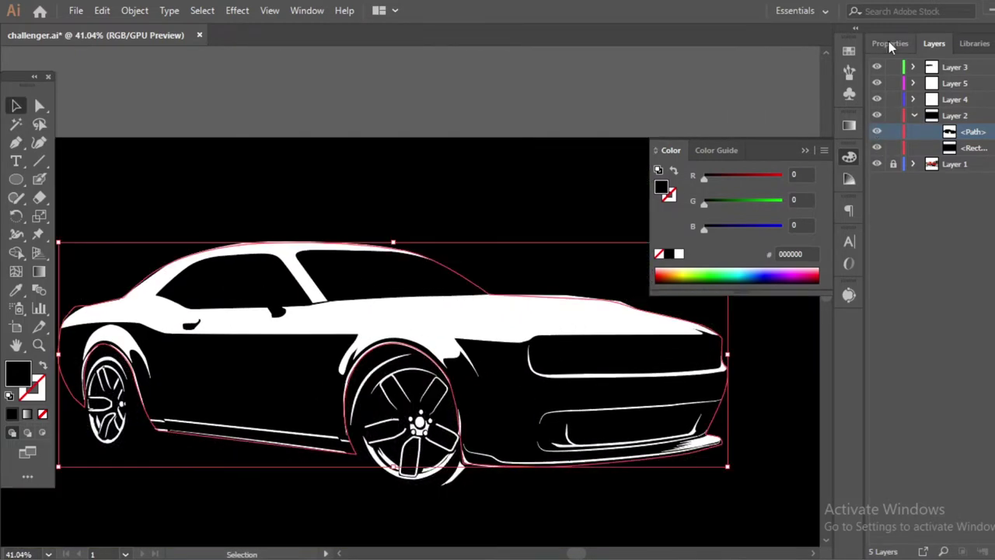
Give the car silhouette a white 4 pt outline
{"action": "left_click", "coordinate": [889, 43]}
{"action": "left_click", "coordinate": [871, 235]}
{"action": "left_click", "coordinate": [734, 284]}
{"action": "left_click", "coordinate": [926, 232]}
{"action": "left_click", "coordinate": [926, 231]}
{"action": "left_click", "coordinate": [926, 231]}
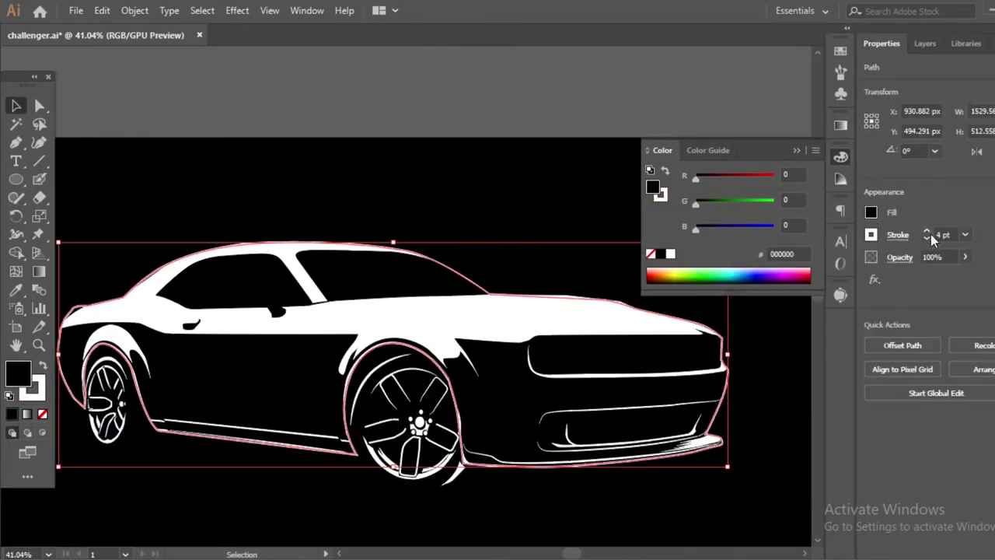
{"action": "left_click", "coordinate": [544, 156]}
{"action": "key", "text": "z"}
{"action": "left_click_drag", "start_coordinate": [327, 234], "coordinate": [311, 233]}
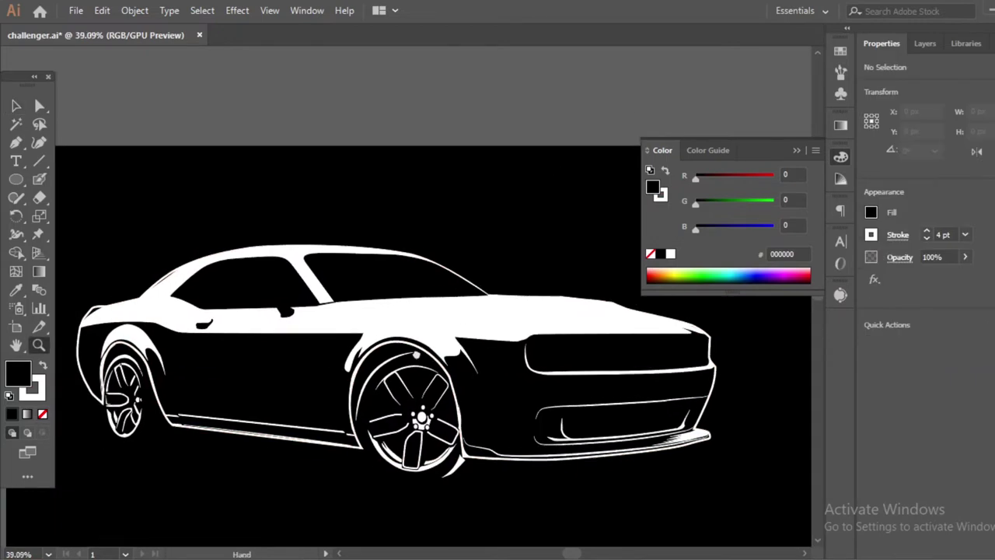
Thin the silhouette's white outline to 2 pt
{"action": "left_click", "coordinate": [505, 365], "text": "ctrl"}
{"action": "left_click", "coordinate": [927, 239]}
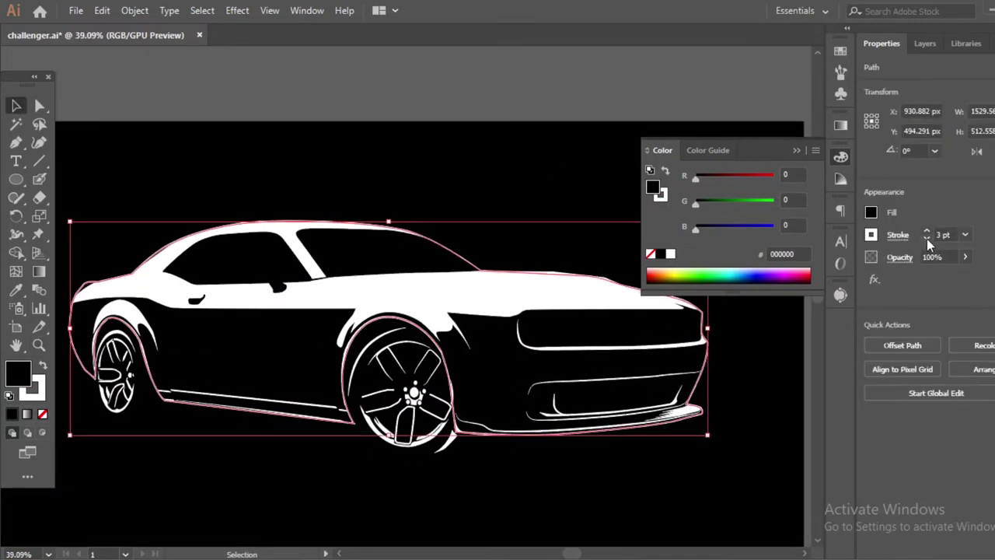
{"action": "left_click", "coordinate": [595, 104], "text": "ctrl"}
{"action": "left_click", "coordinate": [474, 346]}
{"action": "mouse_move", "coordinate": [624, 330]}
{"action": "left_mouse_down"}
{"action": "mouse_move", "coordinate": [573, 318]}
{"action": "mouse_move", "coordinate": [628, 328]}
{"action": "mouse_move", "coordinate": [455, 369]}
{"action": "left_mouse_up"}
Remove the silhouette outline by setting its stroke to None
{"action": "left_click", "coordinate": [631, 351]}
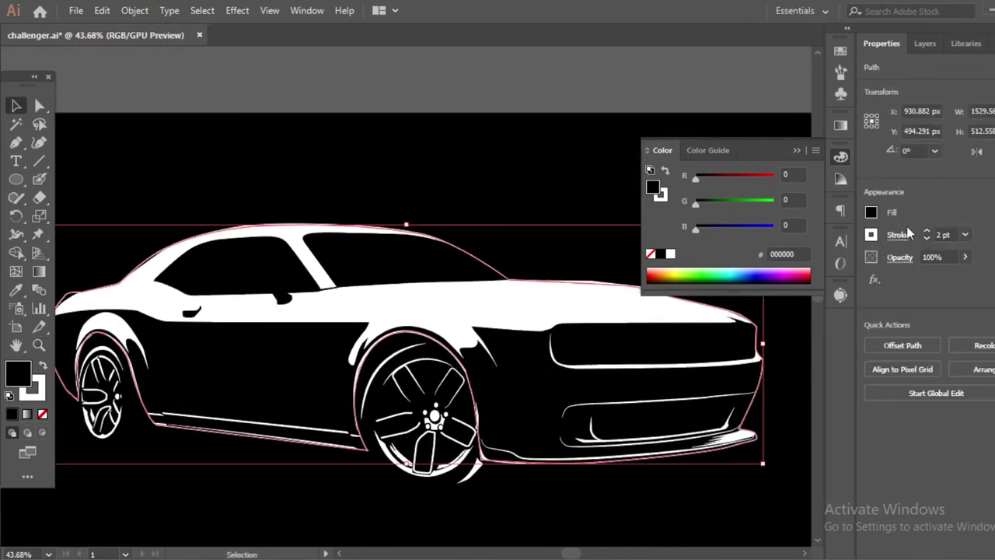
{"action": "left_click", "coordinate": [871, 234]}
{"action": "left_click", "coordinate": [704, 260]}
{"action": "left_click", "coordinate": [513, 115]}
{"action": "key", "text": "z"}
{"action": "left_click_drag", "start_coordinate": [426, 300], "coordinate": [445, 311]}
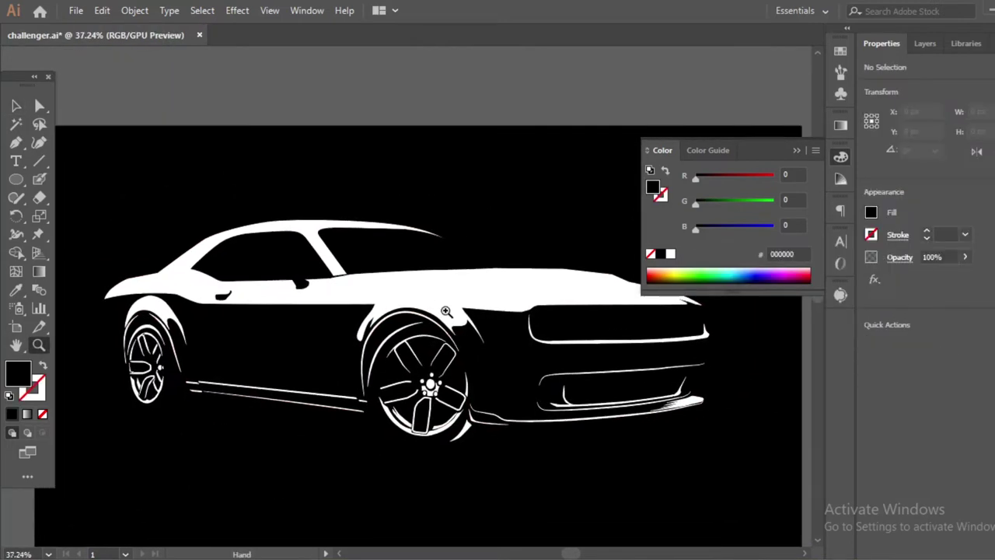
{"action": "left_click", "coordinate": [924, 43]}
Hide the black backdrop, zoom onto the headlights and create a new layer
{"action": "left_click", "coordinate": [877, 148]}
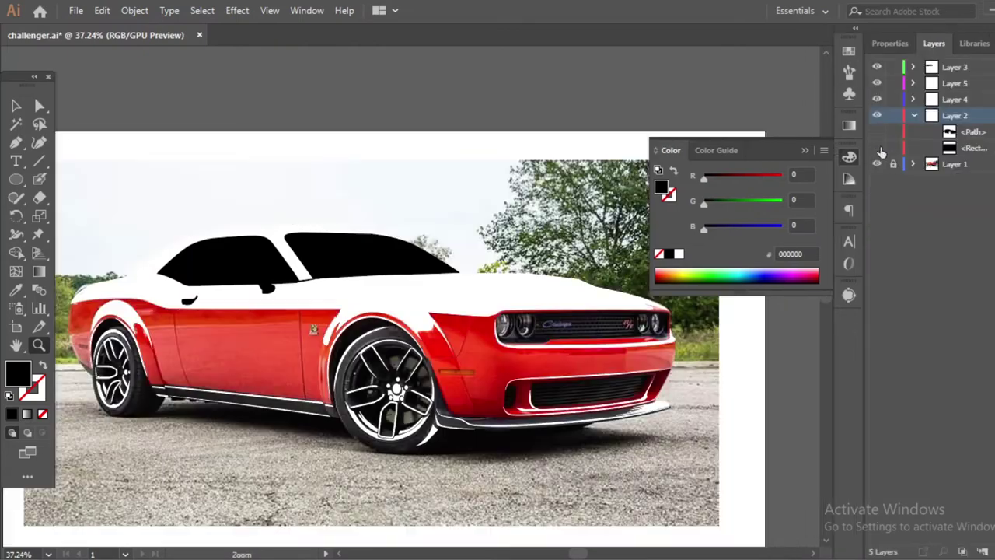
{"action": "left_click", "coordinate": [547, 367]}
{"action": "left_click_drag", "start_coordinate": [466, 322], "coordinate": [590, 323]}
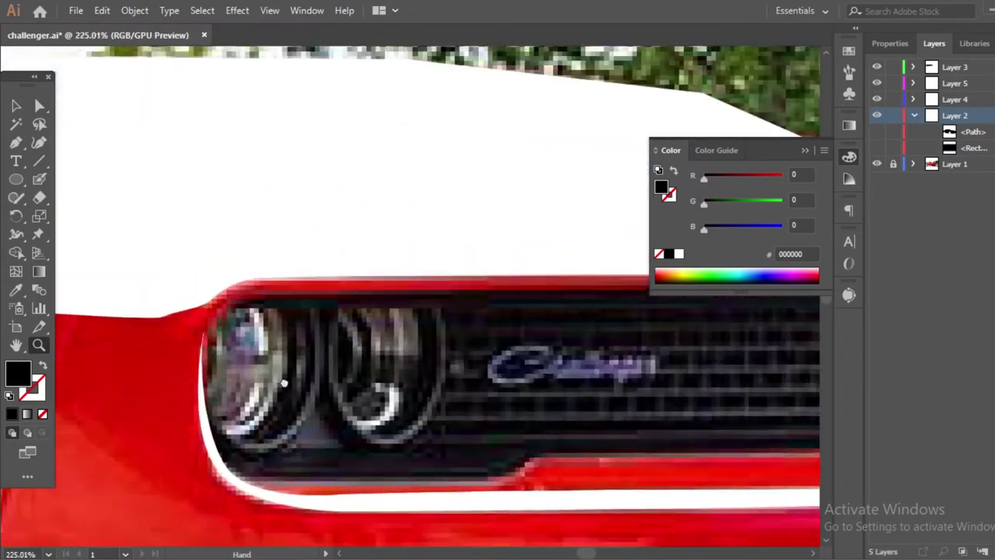
{"action": "left_click", "coordinate": [877, 99]}
{"action": "left_click", "coordinate": [954, 83]}
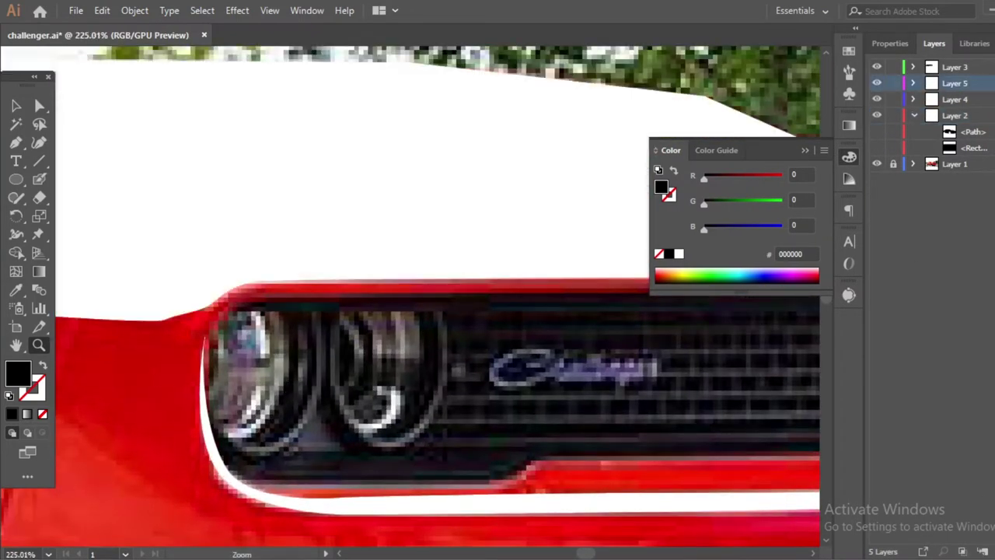
{"action": "key", "text": "ctrl+l"}
{"action": "key", "text": "p"}
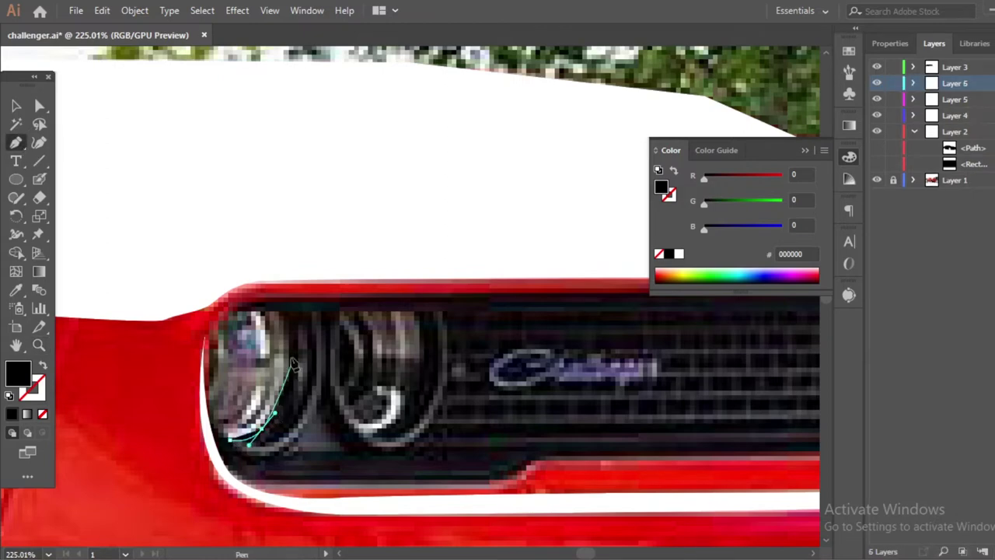
Draw the left headlight as a white-filled shape
{"action": "left_click", "coordinate": [290, 371]}
{"action": "left_click", "coordinate": [281, 321]}
{"action": "left_click", "coordinate": [274, 313]}
{"action": "left_click", "coordinate": [235, 311]}
{"action": "left_click", "coordinate": [220, 332]}
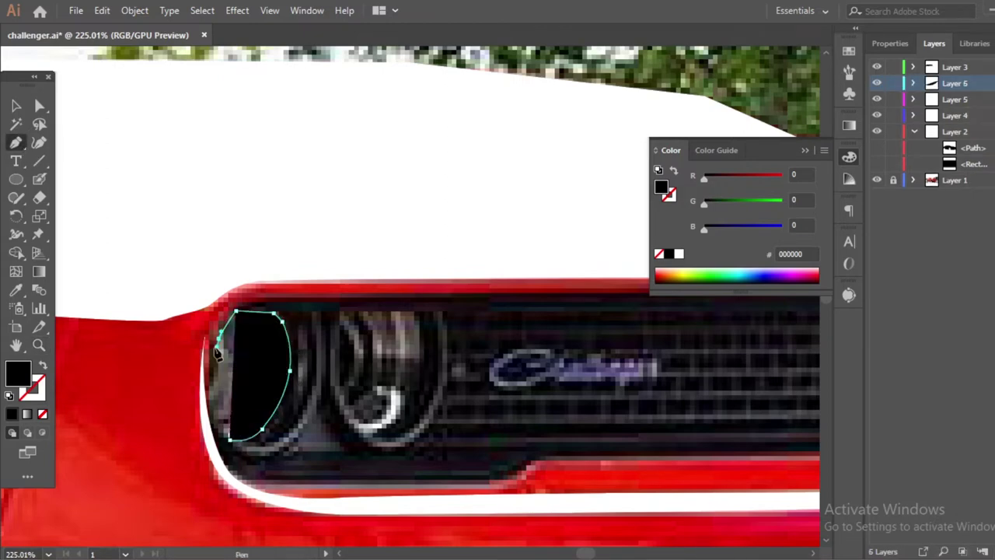
{"action": "left_click", "coordinate": [211, 388]}
{"action": "left_click", "coordinate": [230, 439]}
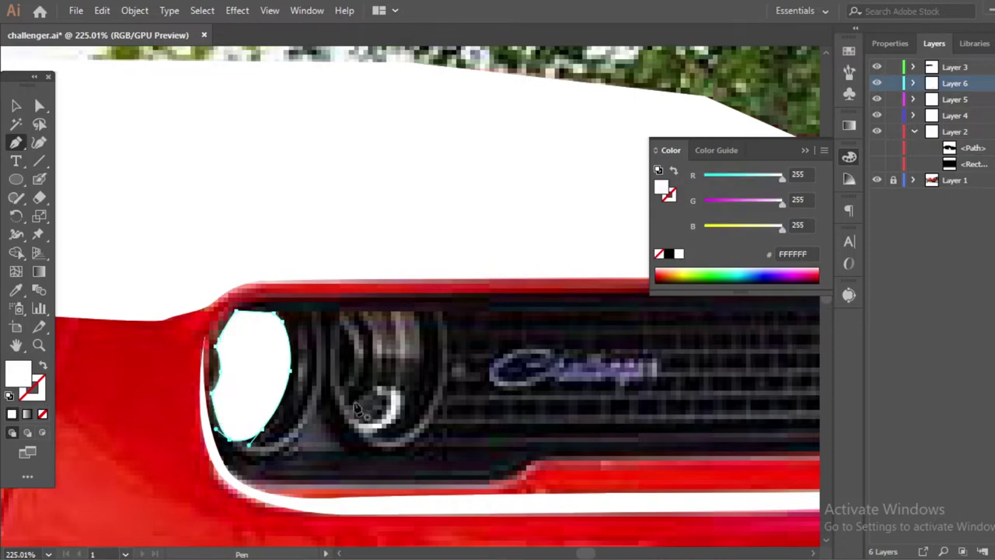
Add a white crescent reflection inside the second headlight
{"action": "left_click", "coordinate": [354, 420]}
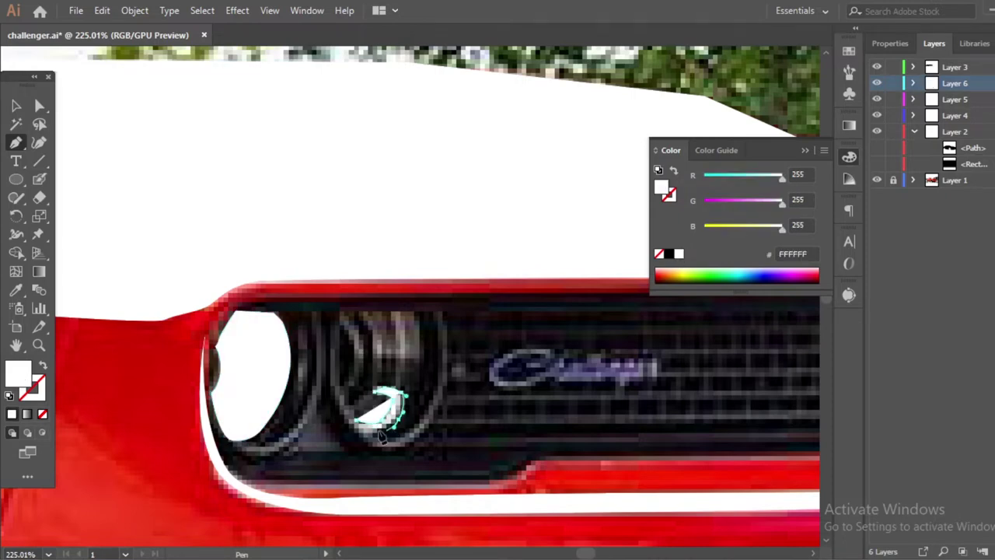
{"action": "left_click", "coordinate": [376, 440]}
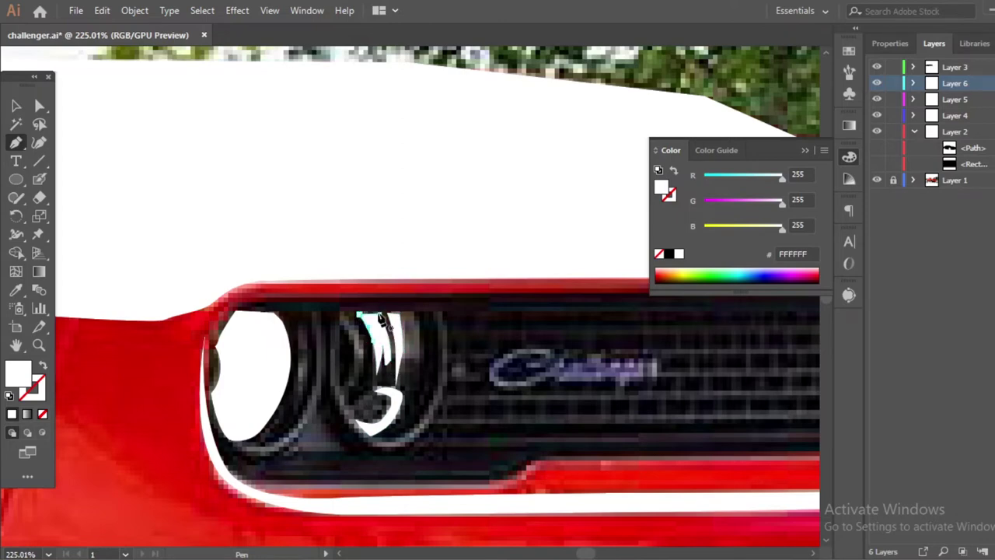
{"action": "left_click_drag", "start_coordinate": [343, 321], "coordinate": [354, 327]}
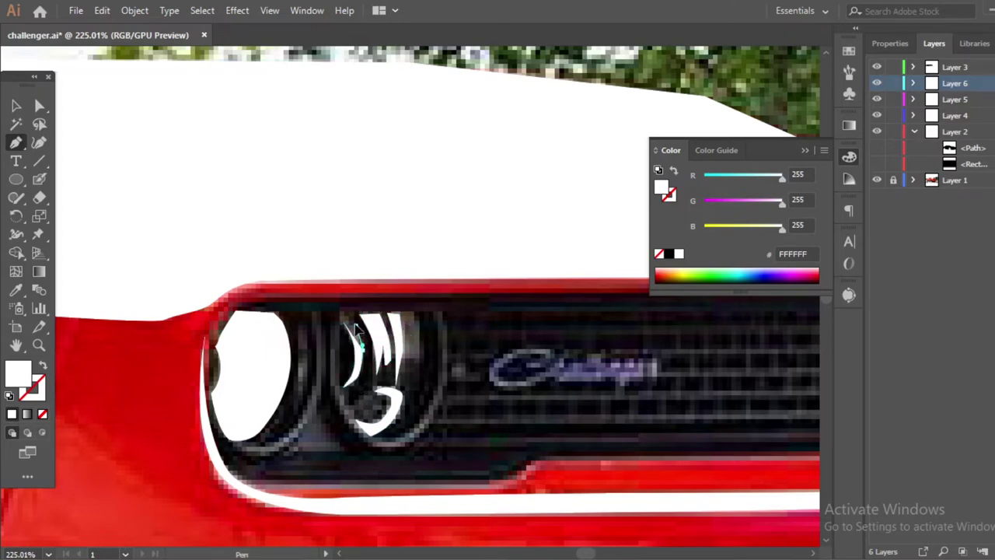
{"action": "key", "text": "ctrl+shift+a"}
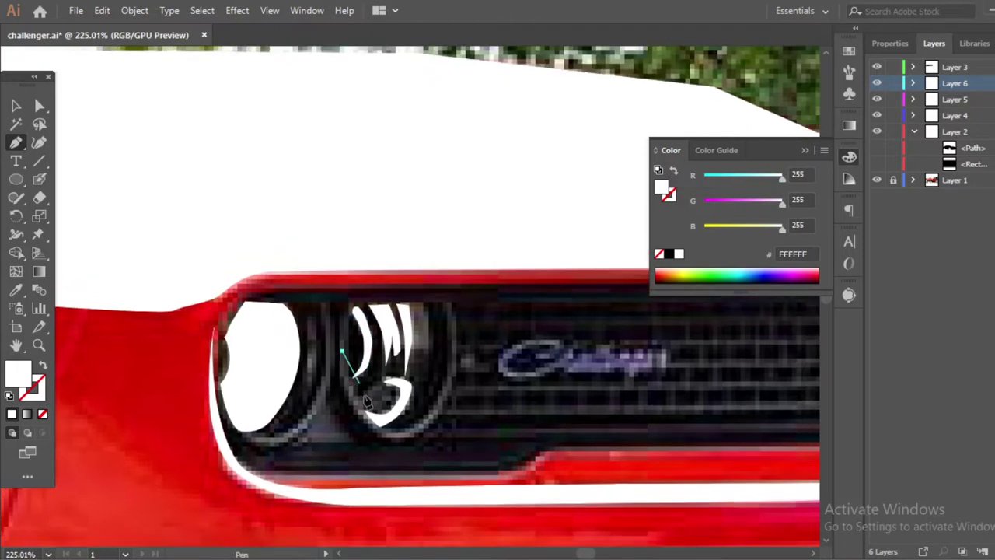
Outline the second headlight with a white 2 pt stroke using a tapered width profile
{"action": "left_click_drag", "start_coordinate": [448, 398], "coordinate": [457, 356]}
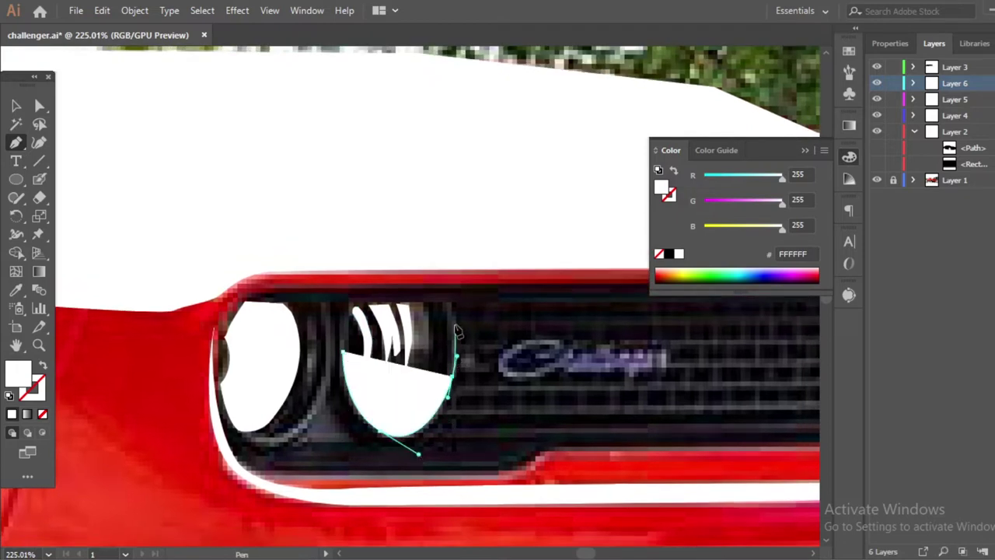
{"action": "key", "text": "shift+x"}
{"action": "key", "text": "x"}
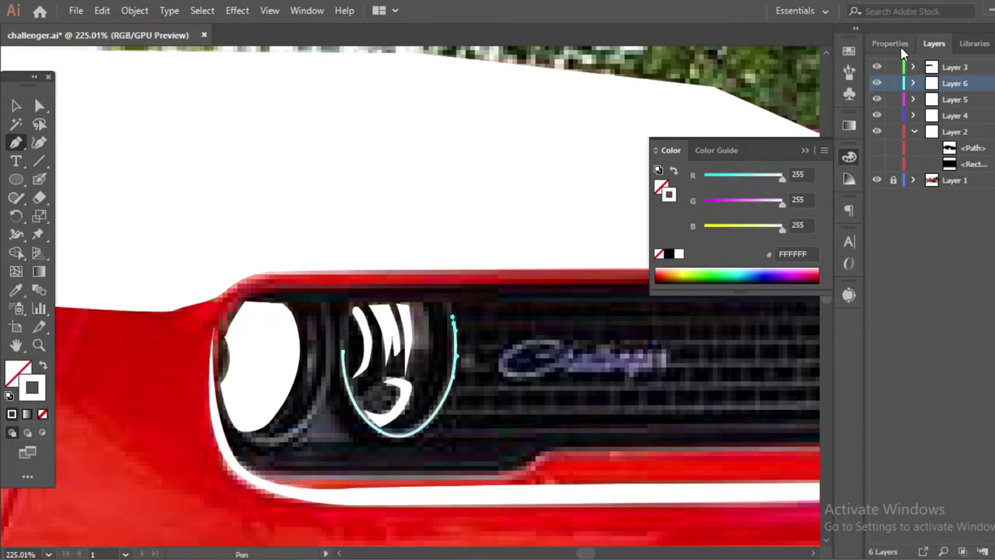
{"action": "left_click", "coordinate": [889, 43]}
{"action": "left_click", "coordinate": [927, 230]}
{"action": "left_click", "coordinate": [826, 472]}
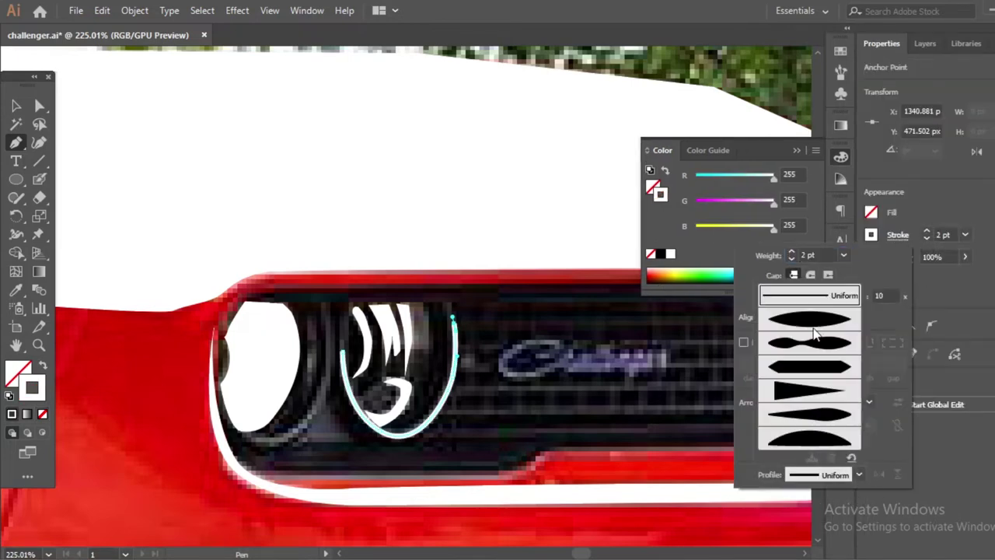
{"action": "left_click", "coordinate": [810, 278]}
{"action": "left_click", "coordinate": [464, 427], "text": "ctrl"}
Draw a tapered white 2 pt arc along the left headlight's lower edge
{"action": "left_click", "coordinate": [230, 426]}
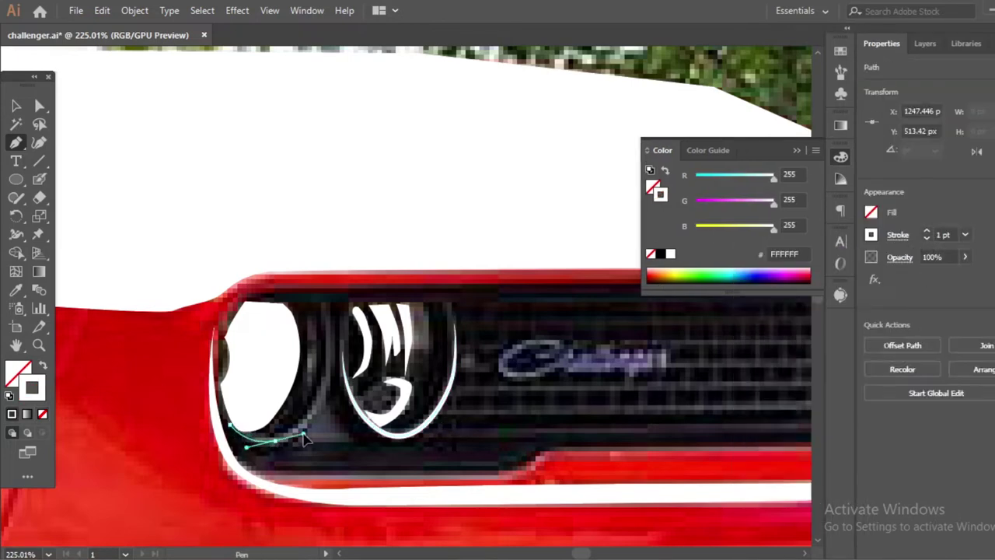
{"action": "left_click_drag", "start_coordinate": [303, 433], "coordinate": [331, 389]}
{"action": "left_click", "coordinate": [330, 323]}
{"action": "left_click", "coordinate": [898, 234]}
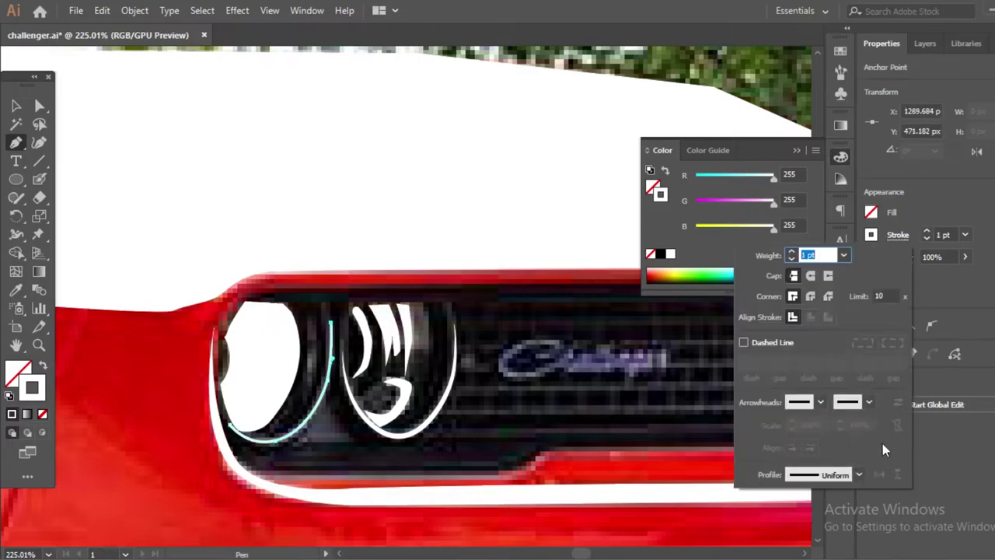
{"action": "left_click", "coordinate": [827, 472]}
{"action": "left_click", "coordinate": [811, 277]}
{"action": "left_click", "coordinate": [926, 230]}
{"action": "key", "text": "ctrl+shift+a"}
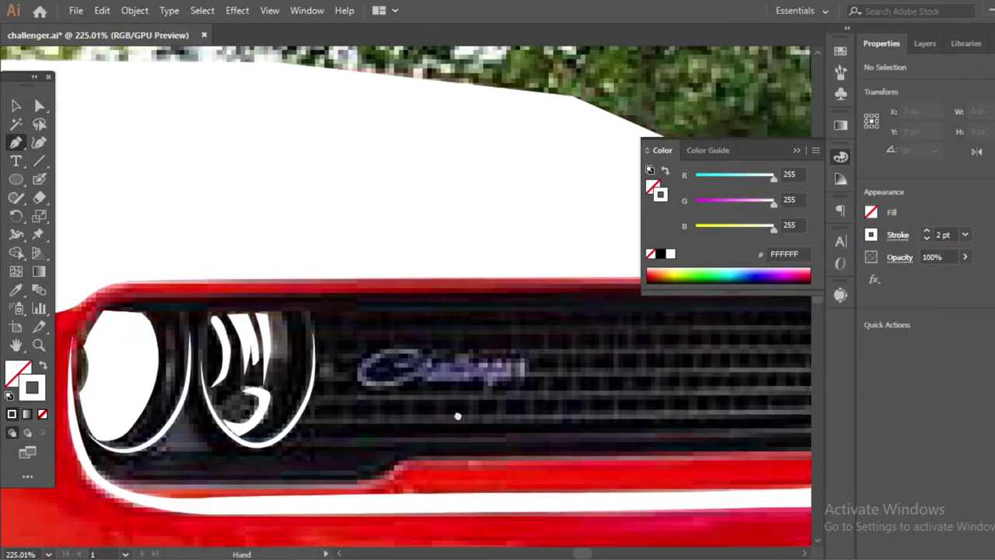
Draw a white-filled reflection highlight across the right headlight
{"action": "scroll", "coordinate": [602, 404], "scroll_direction": "down", "scroll_amount": 5}
{"action": "scroll", "coordinate": [472, 418], "scroll_direction": "down", "scroll_amount": 3}
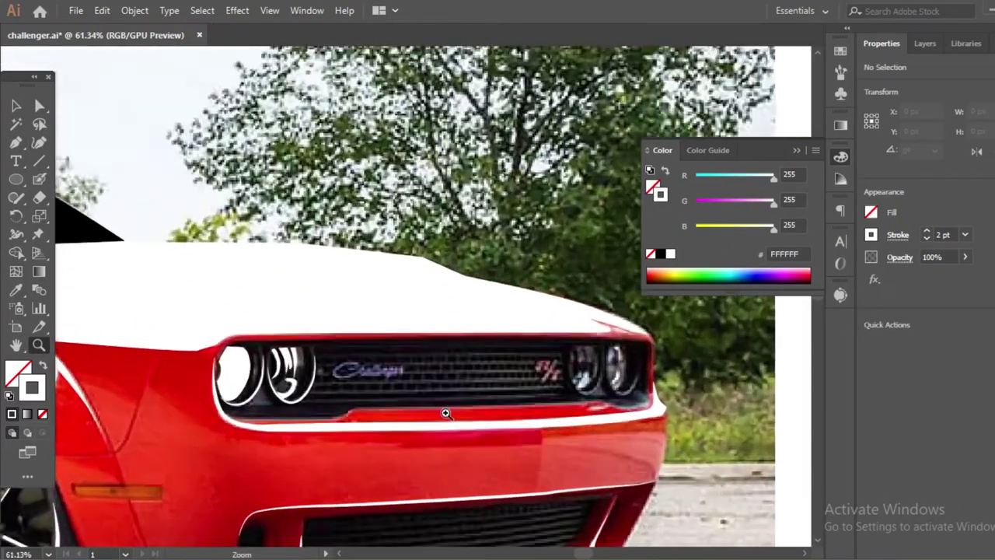
{"action": "scroll", "coordinate": [433, 413], "scroll_direction": "up", "scroll_amount": 5}
{"action": "scroll", "coordinate": [373, 408], "scroll_direction": "up", "scroll_amount": 1}
{"action": "scroll", "coordinate": [373, 408], "scroll_direction": "right", "scroll_amount": 5}
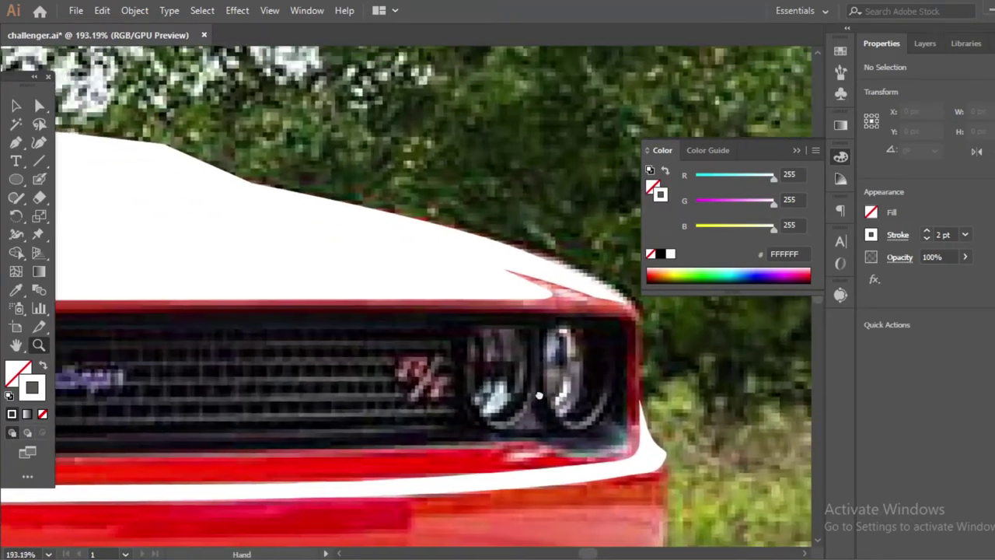
{"action": "scroll", "coordinate": [454, 385], "scroll_direction": "up", "scroll_amount": 5}
{"action": "key", "text": "p"}
{"action": "left_click_drag", "start_coordinate": [430, 385], "coordinate": [429, 361]}
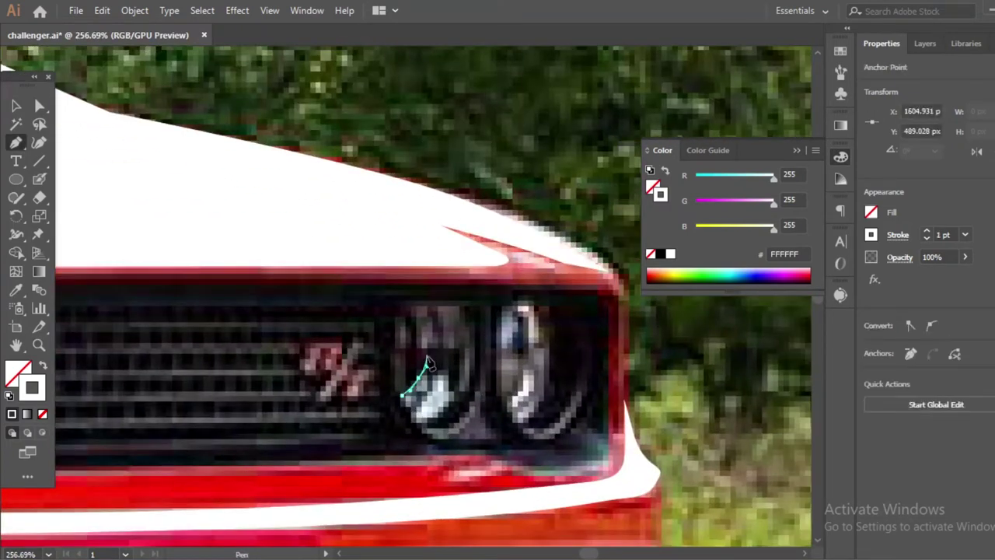
{"action": "key", "text": "shift+x"}
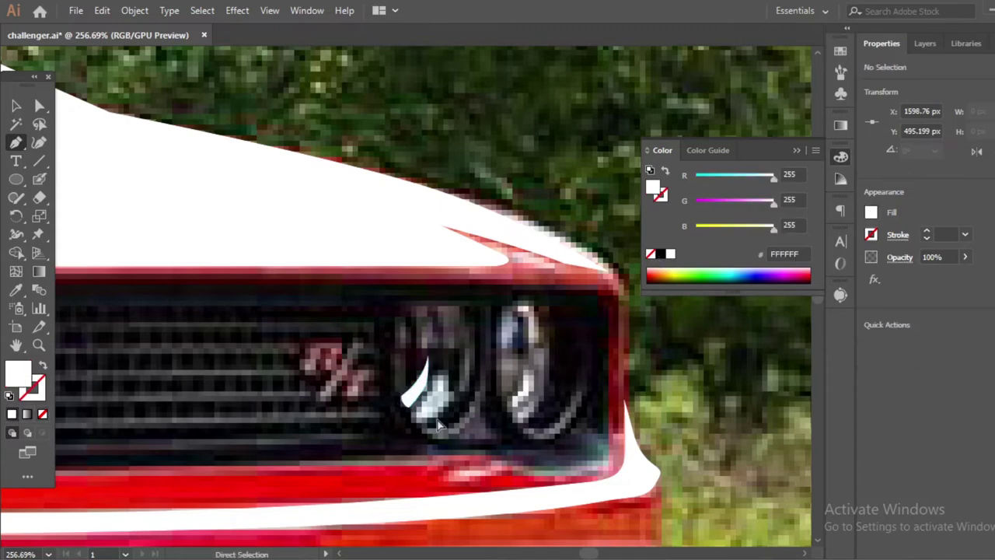
{"action": "left_click_drag", "start_coordinate": [443, 396], "coordinate": [459, 386]}
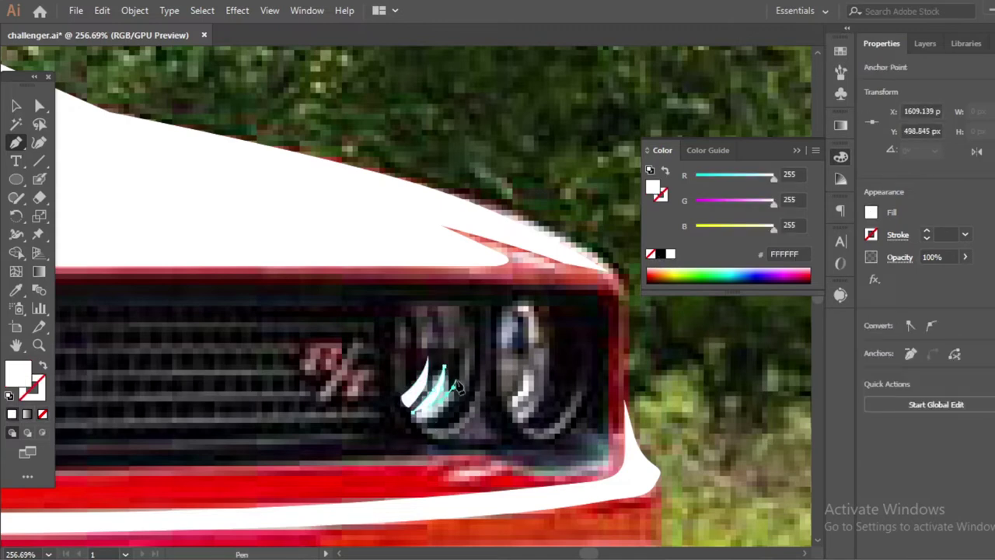
{"action": "left_click", "coordinate": [406, 419]}
Draw a white crescent curving around the right headlight lens
{"action": "scroll", "coordinate": [374, 373], "scroll_direction": "up", "scroll_amount": 2}
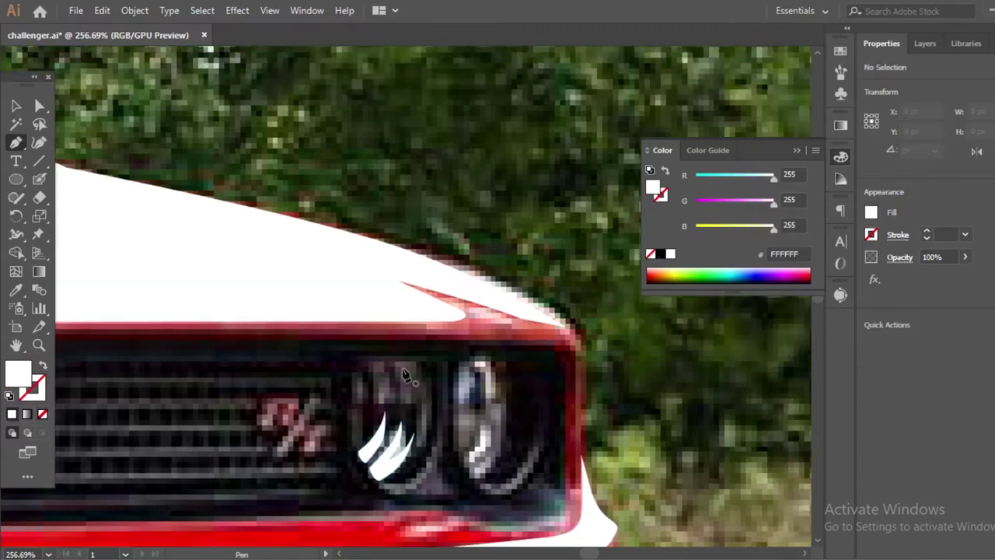
{"action": "left_click", "coordinate": [408, 363]}
{"action": "mouse_move", "coordinate": [427, 418]}
{"action": "left_mouse_down"}
{"action": "mouse_move", "coordinate": [432, 398]}
{"action": "mouse_move", "coordinate": [414, 417]}
{"action": "left_mouse_up"}
{"action": "left_click", "coordinate": [408, 363]}
Draw a second white crescent over the top and outer edge of the next lens
{"action": "left_click", "coordinate": [404, 383], "text": "ctrl"}
{"action": "left_click", "coordinate": [394, 363]}
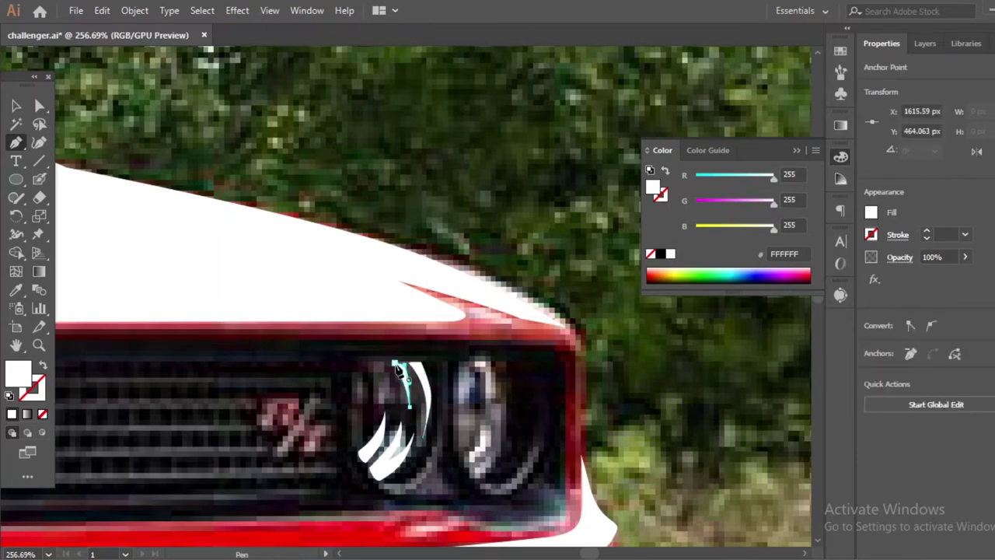
{"action": "scroll", "coordinate": [445, 454], "scroll_direction": "down", "scroll_amount": 1}
{"action": "scroll", "coordinate": [445, 455], "scroll_direction": "right", "scroll_amount": 1}
{"action": "left_click_drag", "start_coordinate": [439, 333], "coordinate": [466, 346]}
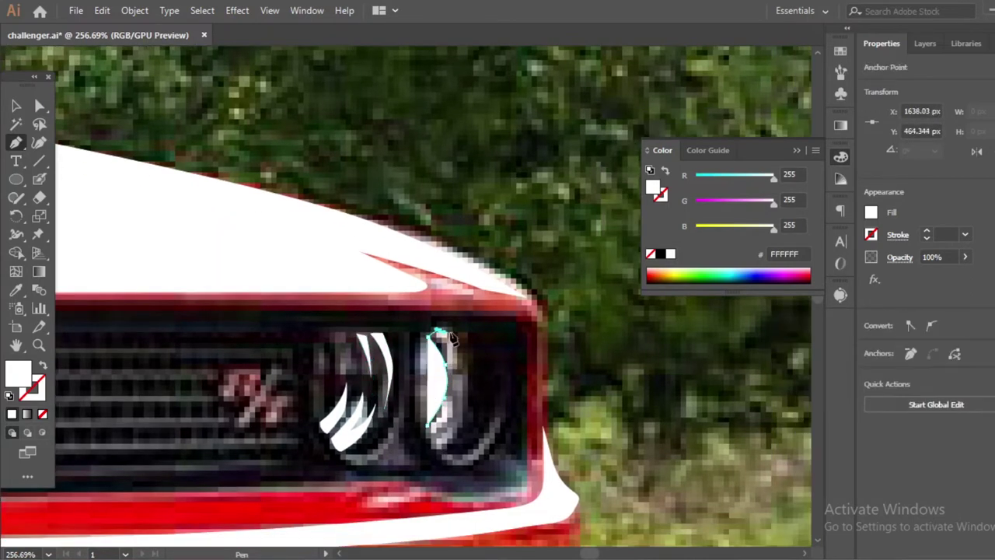
{"action": "left_click_drag", "start_coordinate": [457, 437], "coordinate": [444, 457]}
{"action": "left_click", "coordinate": [427, 426]}
Add a curved white stroke under the left crescent with an elliptical width profile
{"action": "left_click", "coordinate": [366, 455]}
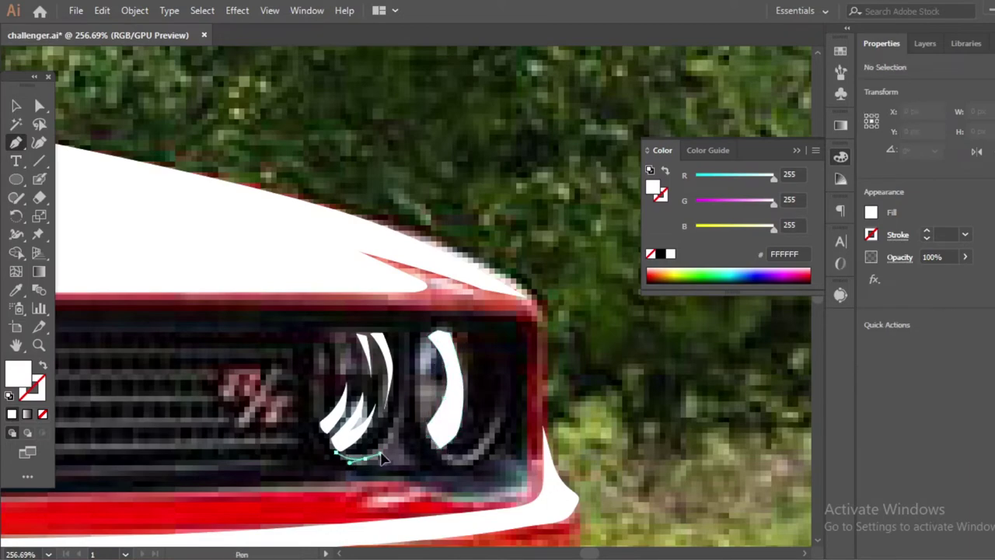
{"action": "left_click_drag", "start_coordinate": [342, 453], "coordinate": [366, 460]}
{"action": "left_click", "coordinate": [404, 398]}
{"action": "key", "text": "shift+x"}
{"action": "key", "text": "i"}
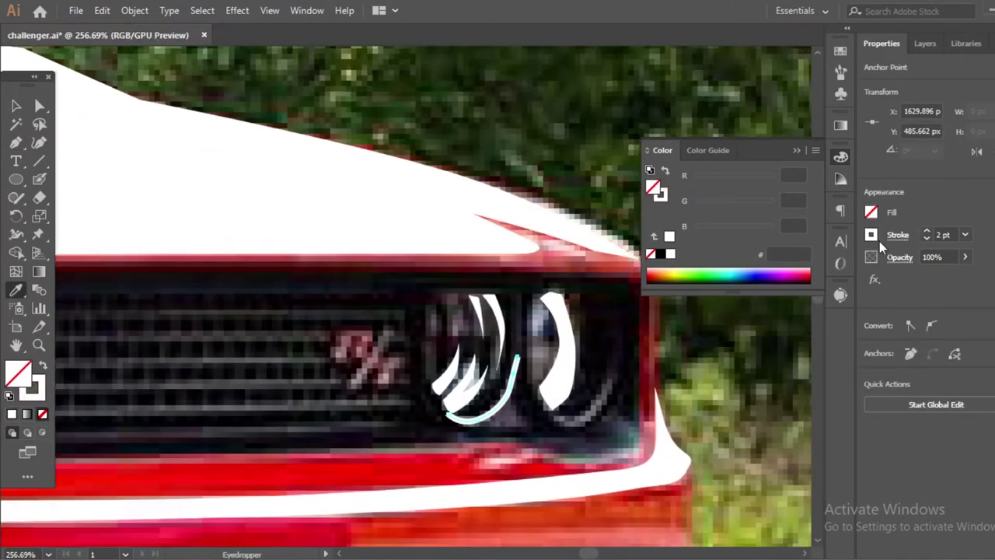
{"action": "left_click", "coordinate": [898, 234]}
{"action": "left_click", "coordinate": [811, 310]}
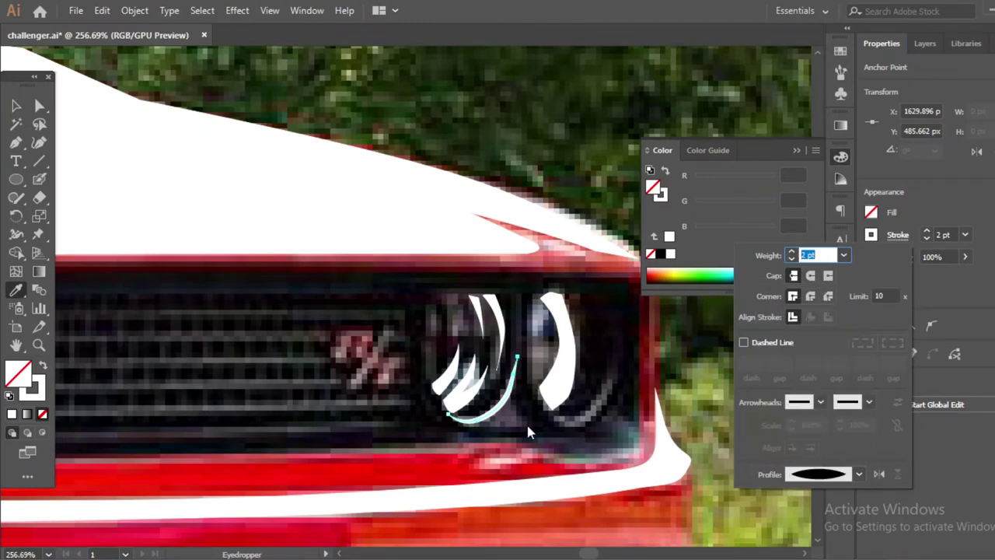
{"action": "key", "text": "Escape"}
Add a tapered white curve under the right headlight using the same elliptical profile
{"action": "key", "text": "p"}
{"action": "left_click", "coordinate": [548, 425]}
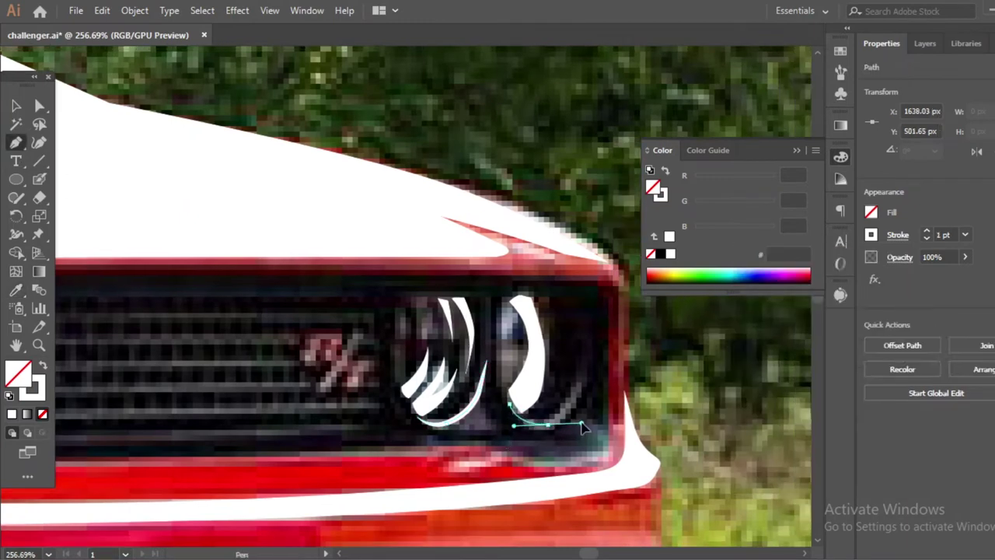
{"action": "left_click", "coordinate": [589, 363]}
{"action": "key", "text": "i"}
{"action": "left_click", "coordinate": [468, 405]}
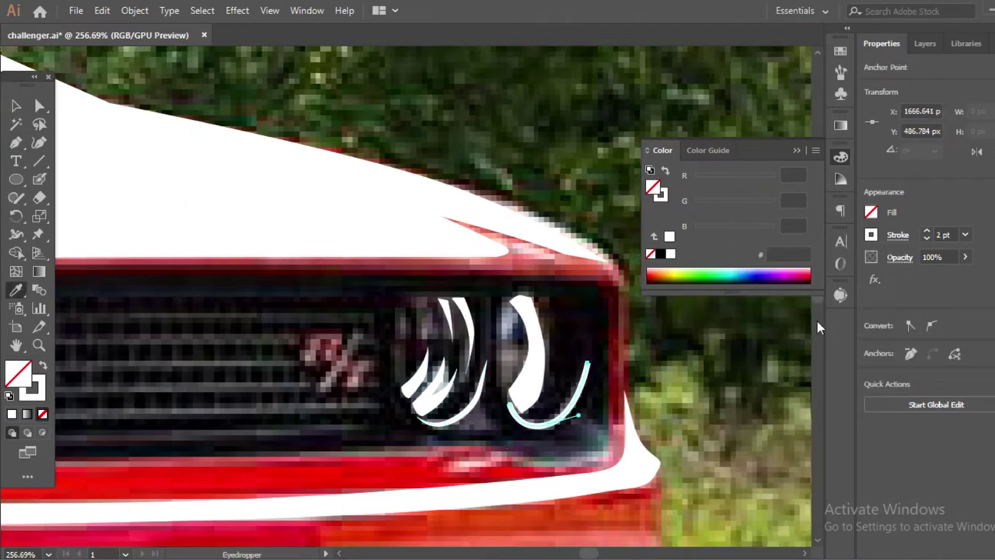
{"action": "left_click", "coordinate": [898, 234]}
{"action": "left_click", "coordinate": [858, 474]}
{"action": "left_click", "coordinate": [824, 450]}
{"action": "key", "text": "Escape"}
Begin a white-filled corner trim shape beside the headlight
{"action": "key", "text": "ctrl+shift+a"}
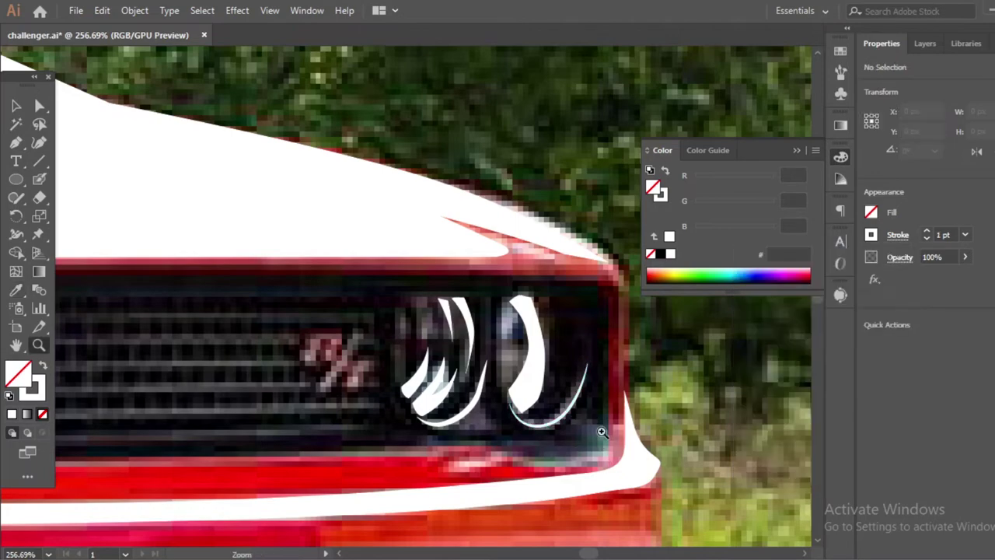
{"action": "scroll", "coordinate": [538, 421], "scroll_direction": "down", "scroll_amount": 1, "text": "alt"}
{"action": "scroll", "coordinate": [538, 421], "scroll_direction": "up", "scroll_amount": 1, "text": "alt"}
{"action": "key", "text": "p"}
{"action": "left_click", "coordinate": [576, 403]}
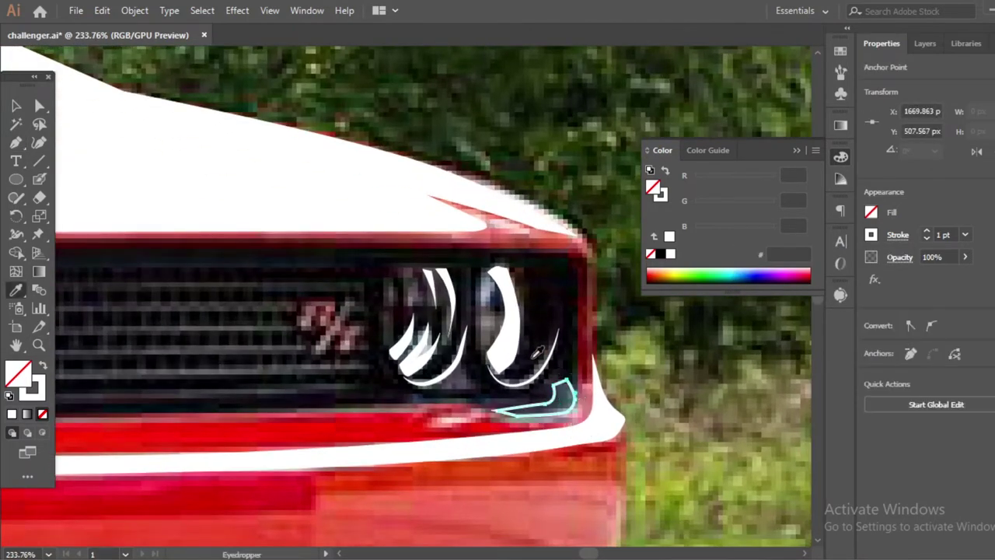
{"action": "key", "text": "shift+x"}
Pen-trace a line along the grille's lower edge to its right end
{"action": "scroll", "coordinate": [536, 353], "scroll_direction": "down", "scroll_amount": 3}
{"action": "scroll", "coordinate": [427, 399], "scroll_direction": "up", "scroll_amount": 1}
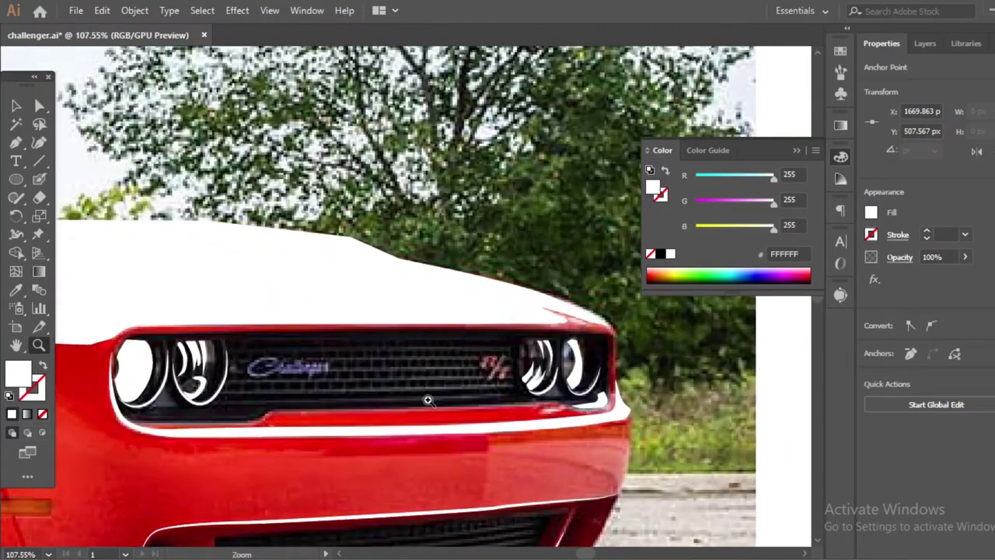
{"action": "scroll", "coordinate": [427, 400], "scroll_direction": "up", "scroll_amount": 2}
{"action": "left_click", "coordinate": [196, 400]}
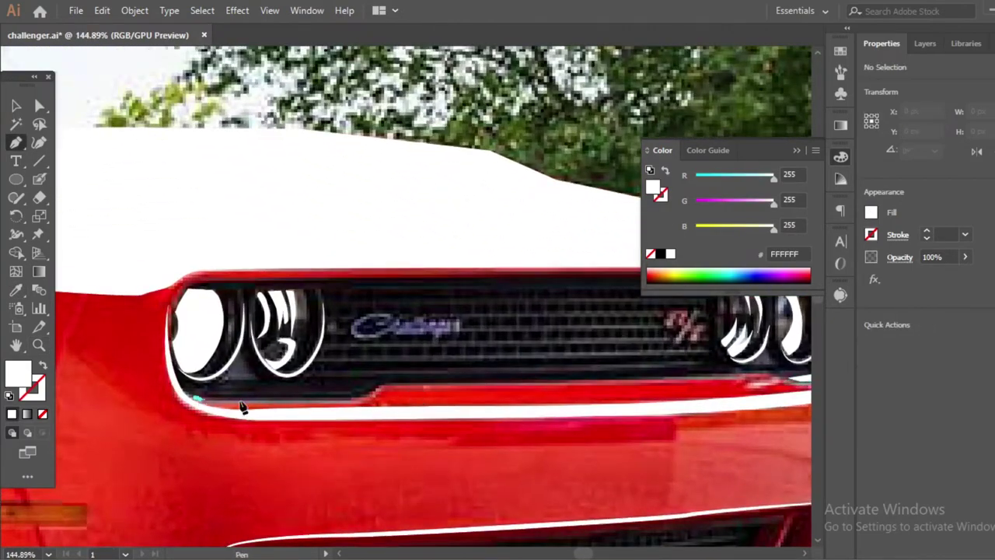
{"action": "left_click", "coordinate": [370, 400]}
{"action": "left_click_drag", "start_coordinate": [719, 387], "coordinate": [553, 379]}
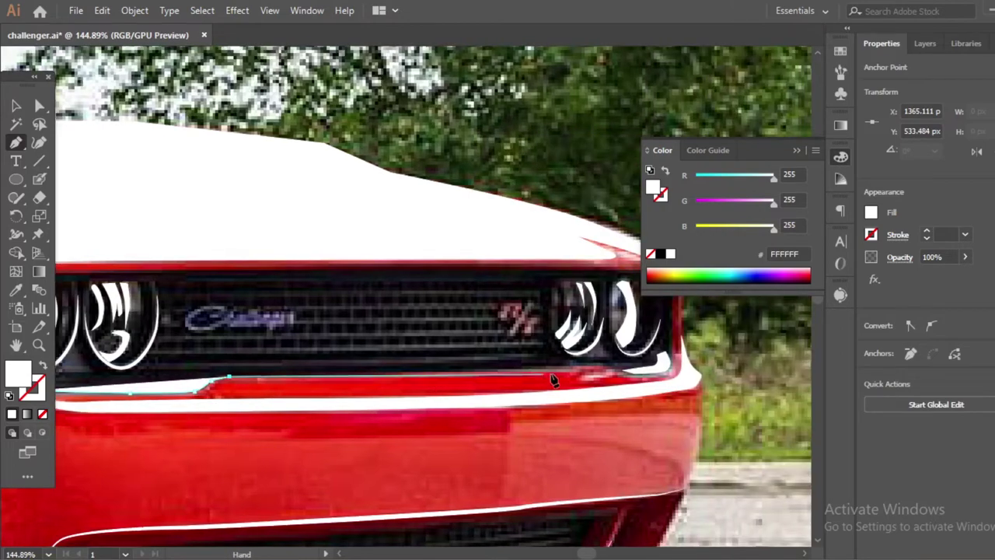
{"action": "left_click", "coordinate": [617, 372]}
Make the grille line a 2 pt white stroke and zoom out toward the car's side
{"action": "key", "text": "i"}
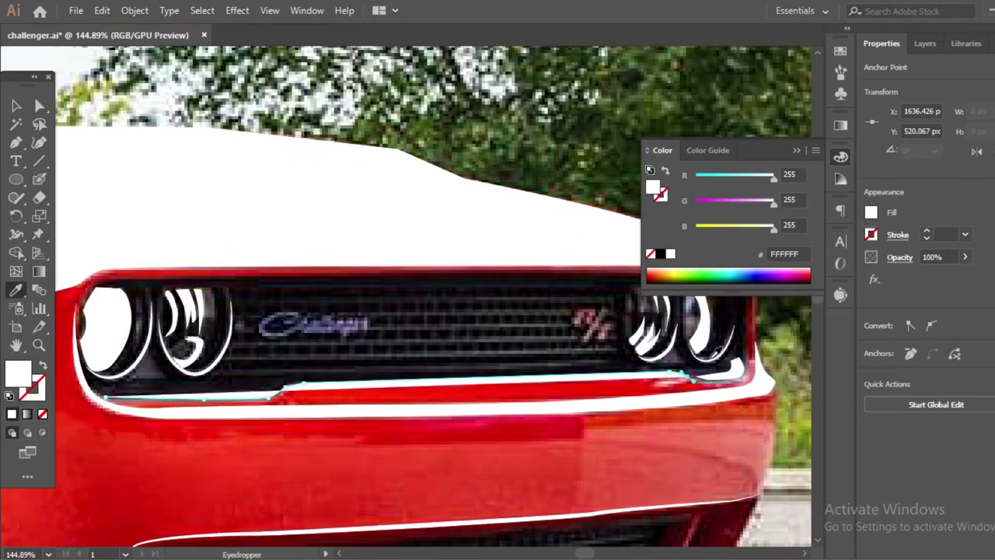
{"action": "key", "text": "shift+x"}
{"action": "left_click", "coordinate": [925, 231]}
{"action": "left_click", "coordinate": [898, 235]}
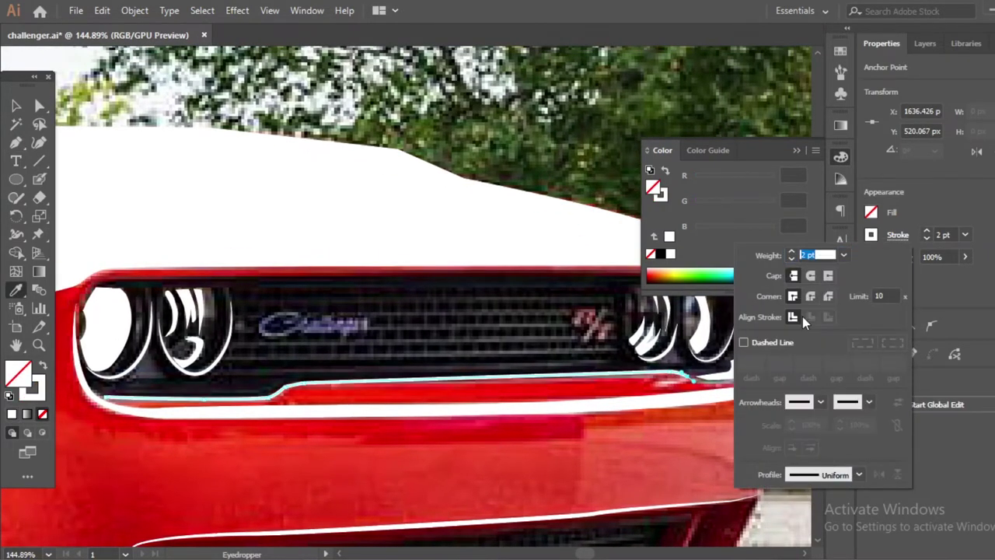
{"action": "key", "text": "z"}
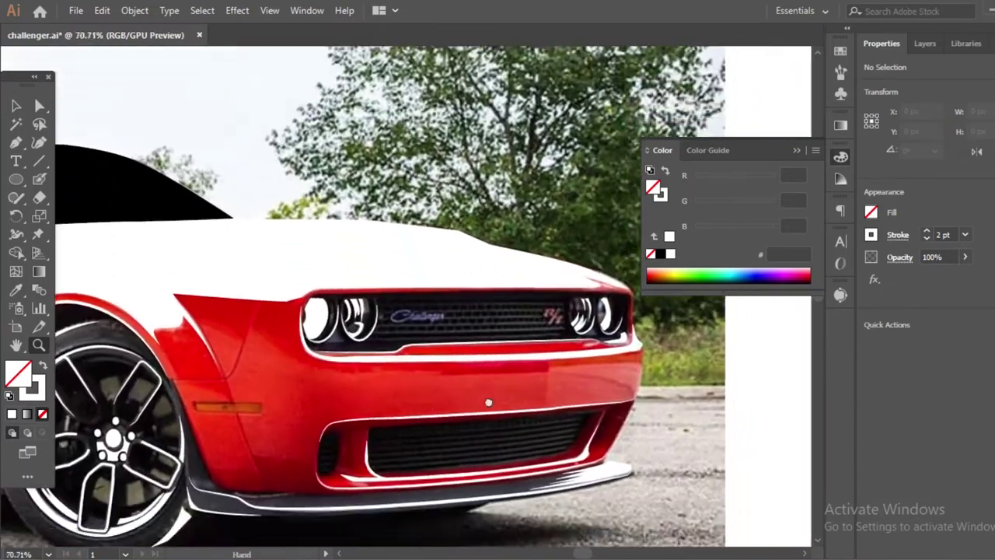
{"action": "mouse_move", "coordinate": [503, 401]}
{"action": "left_mouse_down"}
{"action": "mouse_move", "coordinate": [410, 468]}
{"action": "mouse_move", "coordinate": [334, 466]}
{"action": "left_mouse_up"}
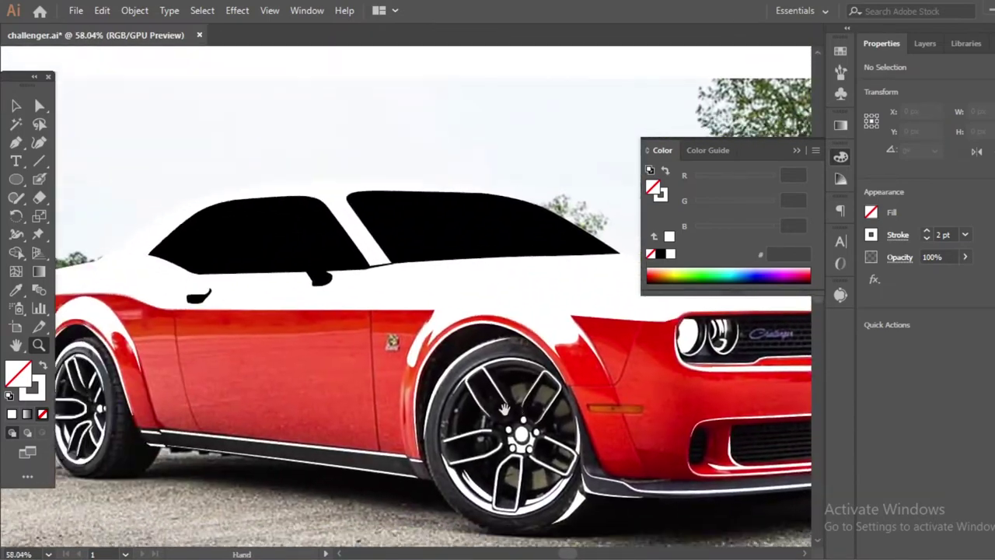
{"action": "mouse_move", "coordinate": [210, 381]}
{"action": "left_mouse_down"}
{"action": "mouse_move", "coordinate": [476, 366]}
{"action": "mouse_move", "coordinate": [153, 366]}
{"action": "left_mouse_up"}
Trace the front fender seam as a straight white line
{"action": "scroll", "coordinate": [327, 365], "scroll_direction": "up", "scroll_amount": 2}
{"action": "scroll", "coordinate": [327, 373], "scroll_direction": "up", "scroll_amount": 2}
{"action": "key", "text": "p"}
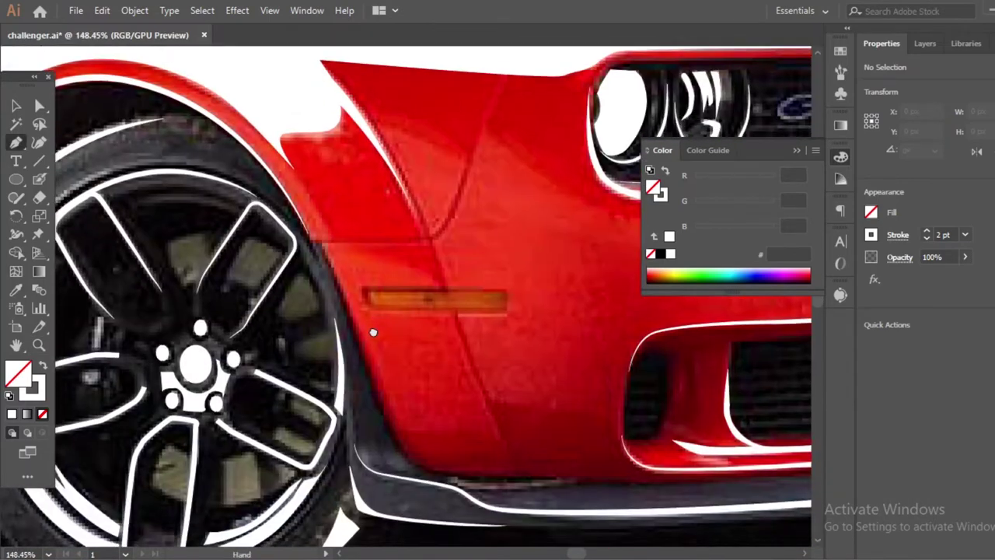
{"action": "left_click_drag", "start_coordinate": [373, 332], "coordinate": [342, 411]}
{"action": "left_click", "coordinate": [297, 331]}
{"action": "left_click", "coordinate": [406, 326]}
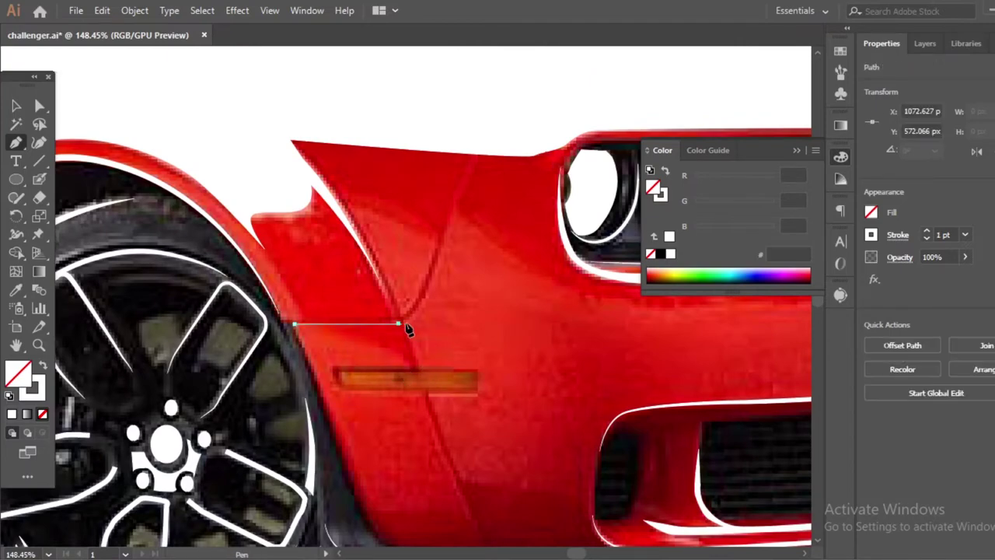
{"action": "scroll", "coordinate": [469, 388], "scroll_direction": "up", "scroll_amount": 2}
{"action": "scroll", "coordinate": [381, 356], "scroll_direction": "right", "scroll_amount": 1}
{"action": "scroll", "coordinate": [381, 355], "scroll_direction": "up", "scroll_amount": 2}
{"action": "key", "text": "Escape"}
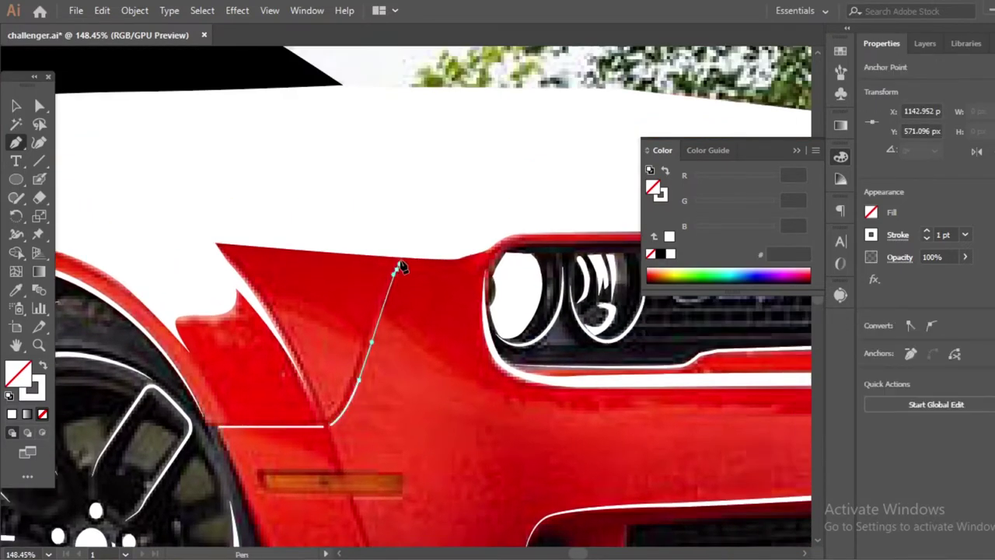
Trace the front door seam down to the sill and begin the rear door seam
{"action": "key", "text": "z"}
{"action": "scroll", "coordinate": [466, 389], "scroll_direction": "down", "scroll_amount": 3}
{"action": "scroll", "coordinate": [381, 331], "scroll_direction": "up", "scroll_amount": 3}
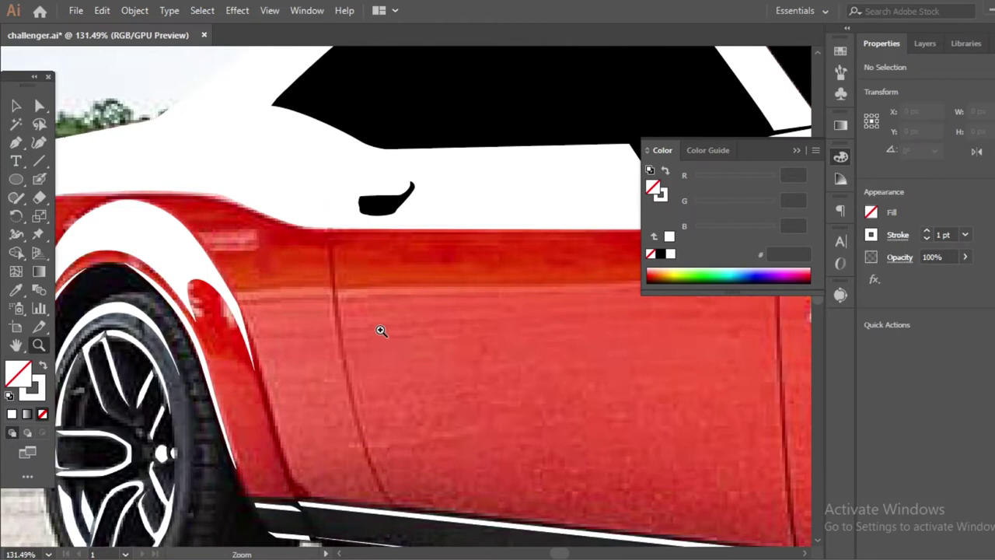
{"action": "left_click", "coordinate": [325, 226]}
{"action": "left_click", "coordinate": [349, 424]}
{"action": "left_click", "coordinate": [385, 508]}
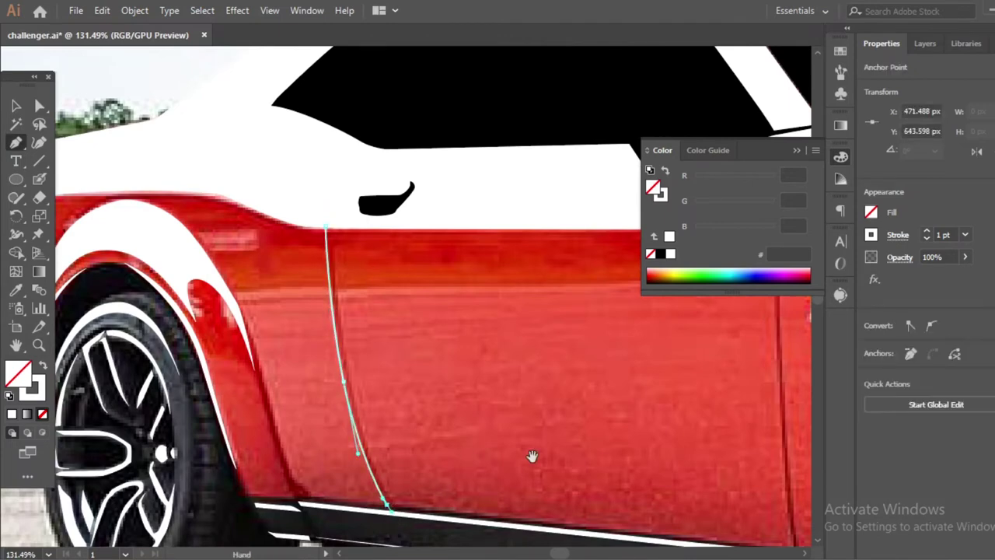
{"action": "left_click_drag", "start_coordinate": [532, 457], "coordinate": [273, 388]}
{"action": "left_click", "coordinate": [524, 374]}
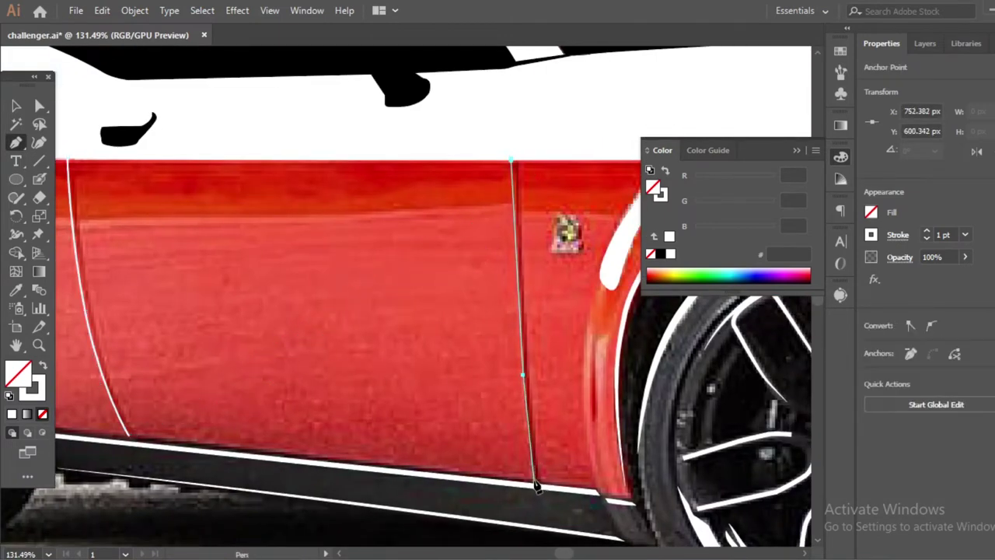
{"action": "scroll", "coordinate": [542, 513], "scroll_direction": "down", "scroll_amount": 5}
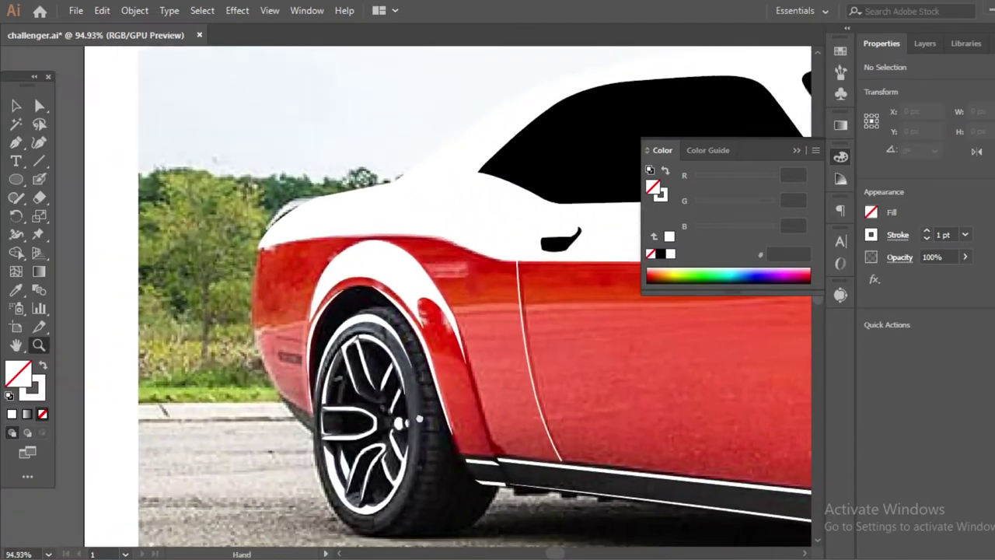
{"action": "left_click_drag", "start_coordinate": [661, 413], "coordinate": [435, 412]}
{"action": "scroll", "coordinate": [657, 296], "scroll_direction": "down", "scroll_amount": 1}
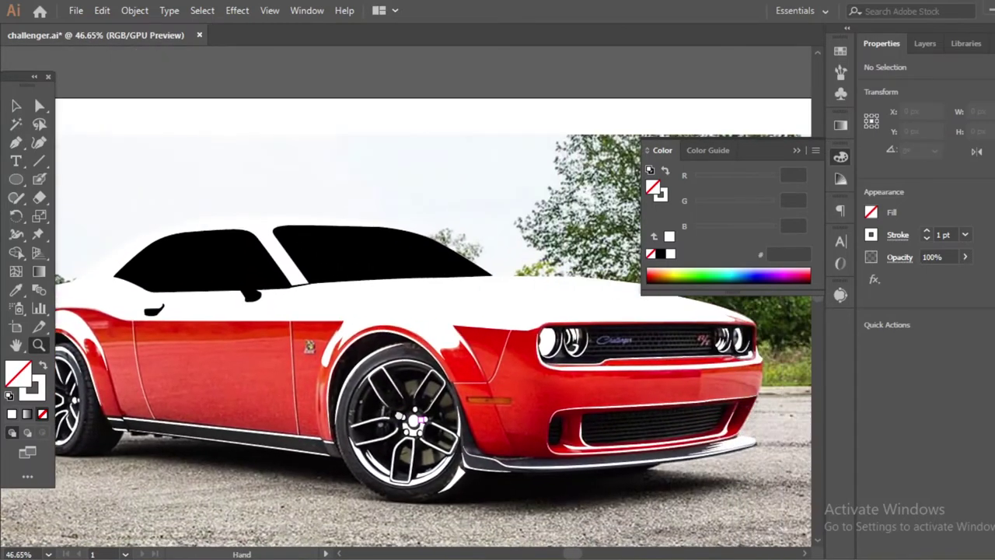
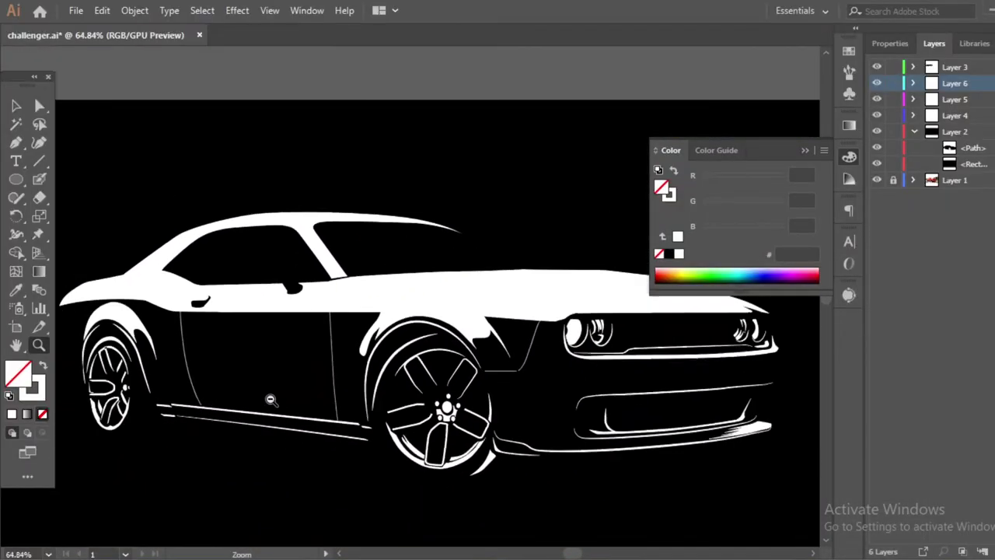
Paste a copy of the car silhouette in front and offset it outward
{"action": "scroll", "coordinate": [271, 399], "scroll_direction": "down", "scroll_amount": 2}
{"action": "scroll", "coordinate": [311, 390], "scroll_direction": "left", "scroll_amount": 1}
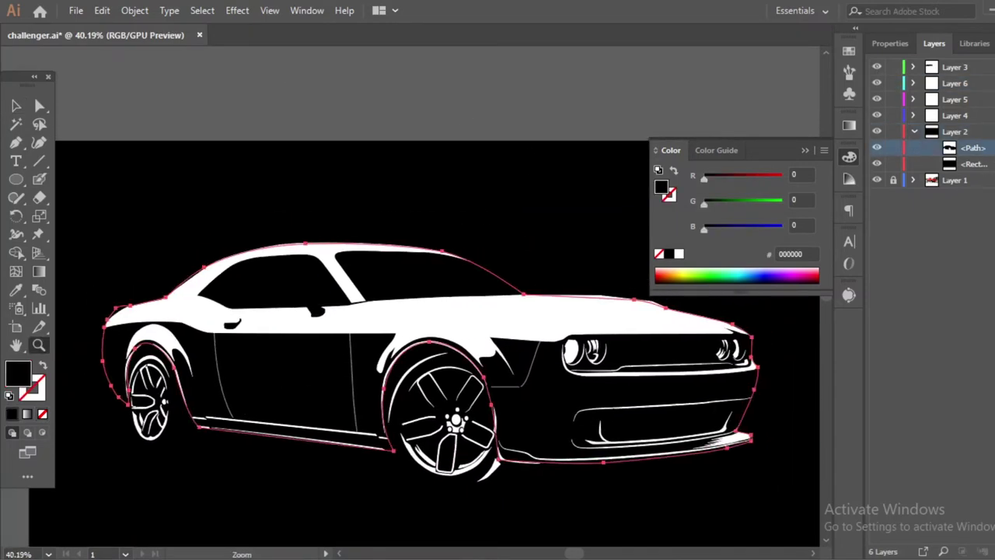
{"action": "key", "text": "ctrl+c"}
{"action": "key", "text": "ctrl+f"}
{"action": "left_click", "coordinate": [134, 10]}
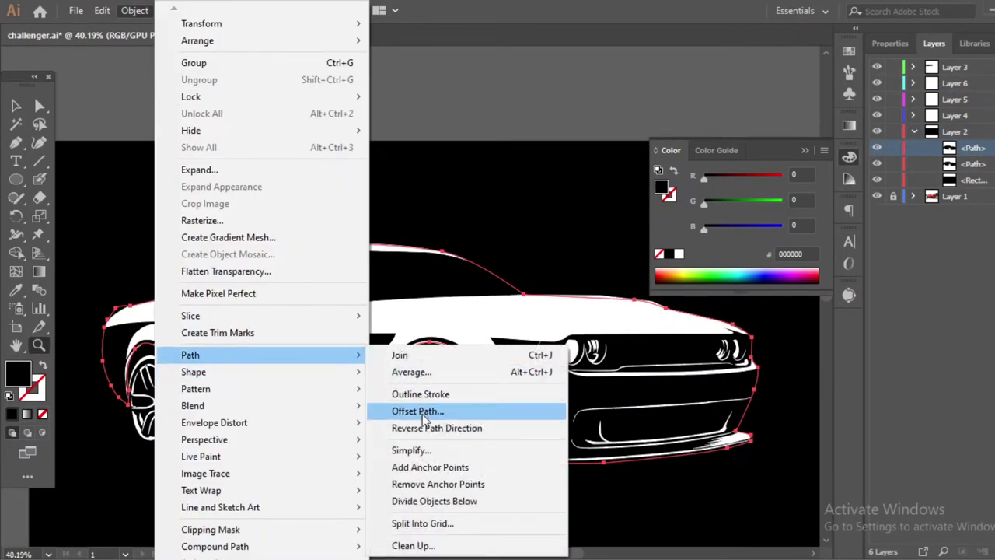
{"action": "left_click", "coordinate": [425, 411]}
{"action": "left_click", "coordinate": [817, 339]}
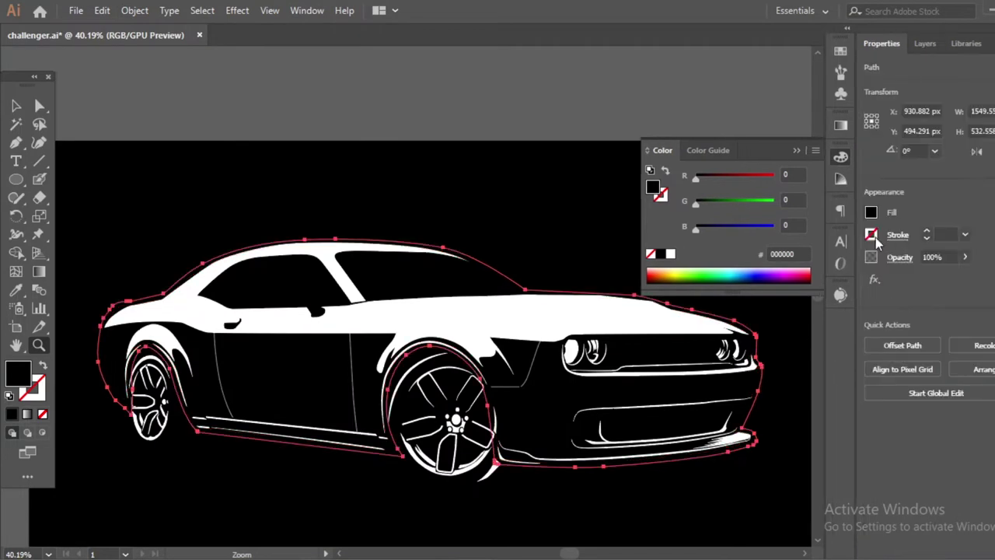
Give the offset outline a white 4 pt stroke, then zoom in to inspect it
{"action": "left_click", "coordinate": [871, 235]}
{"action": "left_click", "coordinate": [709, 265]}
{"action": "left_click", "coordinate": [926, 233]}
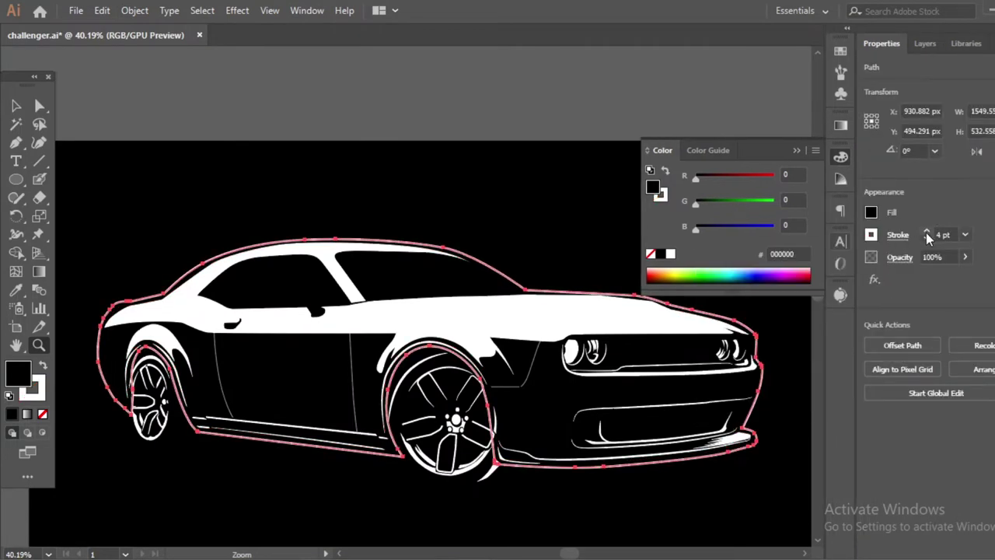
{"action": "key", "text": "ctrl+shift+a"}
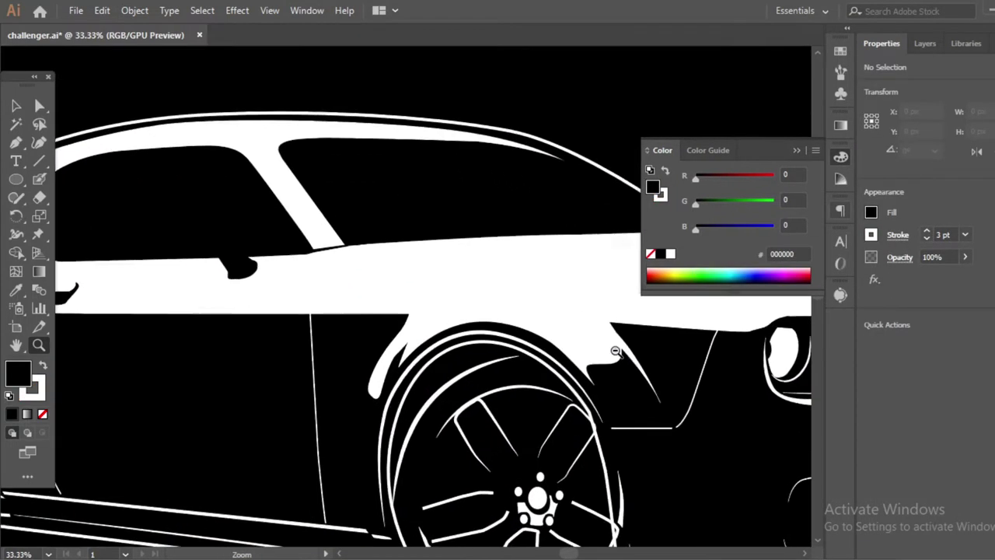
{"action": "mouse_move", "coordinate": [615, 349]}
{"action": "left_mouse_down"}
{"action": "mouse_move", "coordinate": [477, 350]}
{"action": "mouse_move", "coordinate": [564, 400]}
{"action": "mouse_move", "coordinate": [342, 435]}
{"action": "left_mouse_up"}
Reselect the offset outline to check its stroke weight, then zoom to the roofline
{"action": "key", "text": "v"}
{"action": "left_click", "coordinate": [555, 295]}
{"action": "left_click", "coordinate": [898, 234]}
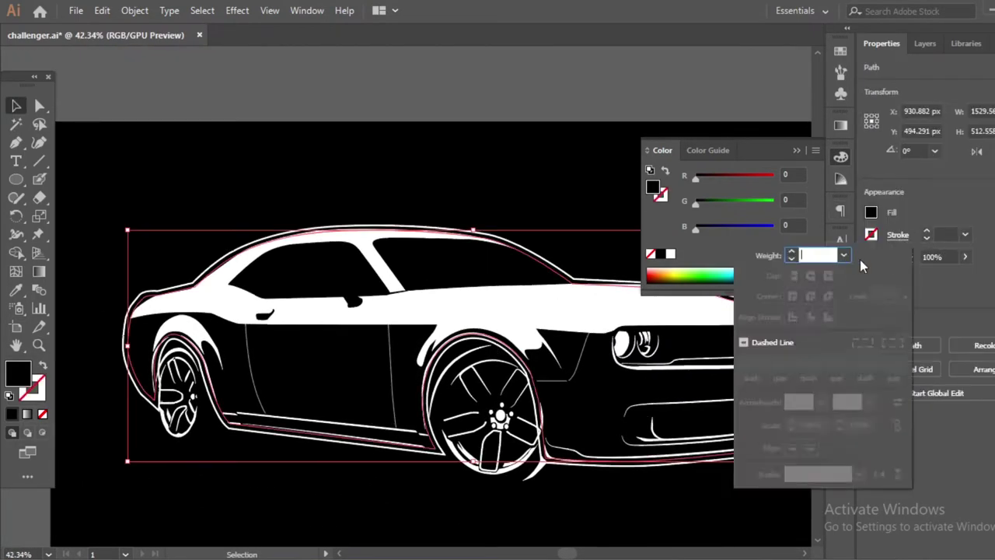
{"action": "key", "text": "Escape"}
{"action": "scroll", "coordinate": [477, 94], "scroll_direction": "down", "scroll_amount": 2}
{"action": "key", "text": "ctrl+shift+a"}
{"action": "key", "text": "z"}
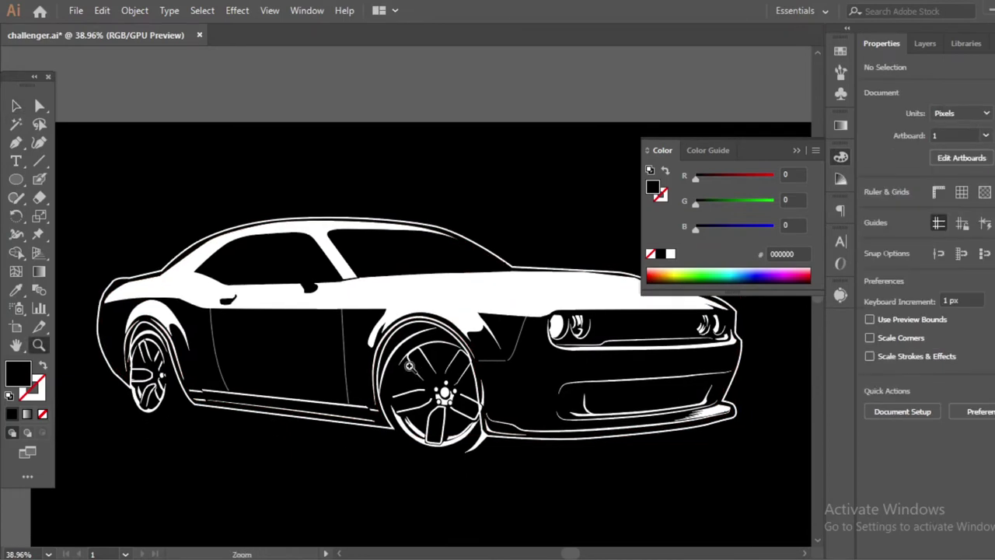
{"action": "left_click_drag", "start_coordinate": [408, 365], "coordinate": [451, 365]}
Remove the white outline stroke from the offset car outline and refit the view
{"action": "key", "text": "v"}
{"action": "left_click", "coordinate": [314, 337]}
{"action": "left_click", "coordinate": [870, 234]}
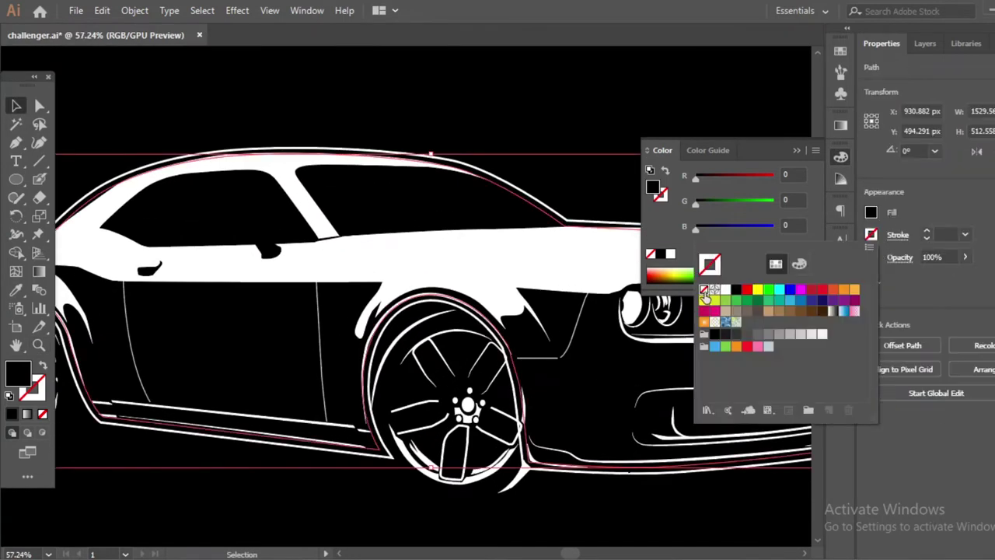
{"action": "left_click", "coordinate": [871, 234]}
{"action": "left_click", "coordinate": [515, 367]}
{"action": "key", "text": "ctrl+0"}
{"action": "left_click", "coordinate": [148, 402]}
{"action": "key", "text": "z"}
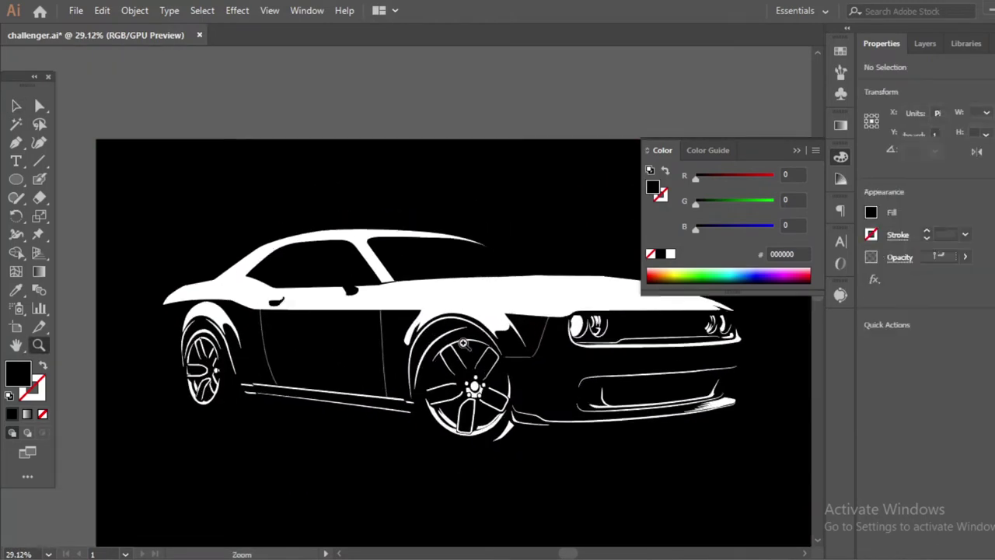
{"action": "left_click", "coordinate": [574, 299]}
Hide Layers 2 and 3 to reveal the red car photo underneath
{"action": "left_click", "coordinate": [922, 45]}
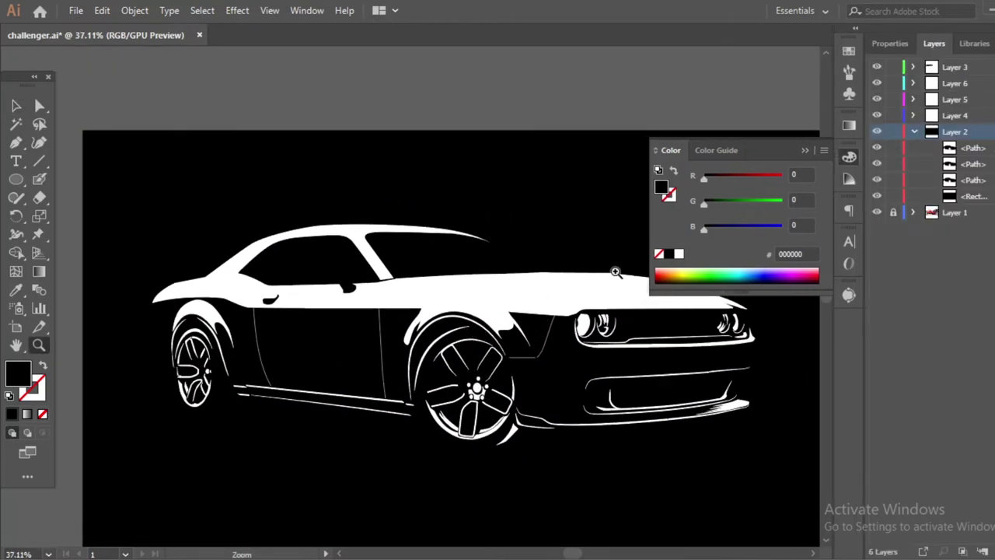
{"action": "left_click", "coordinate": [615, 271]}
{"action": "left_click", "coordinate": [876, 132]}
{"action": "left_click", "coordinate": [877, 82]}
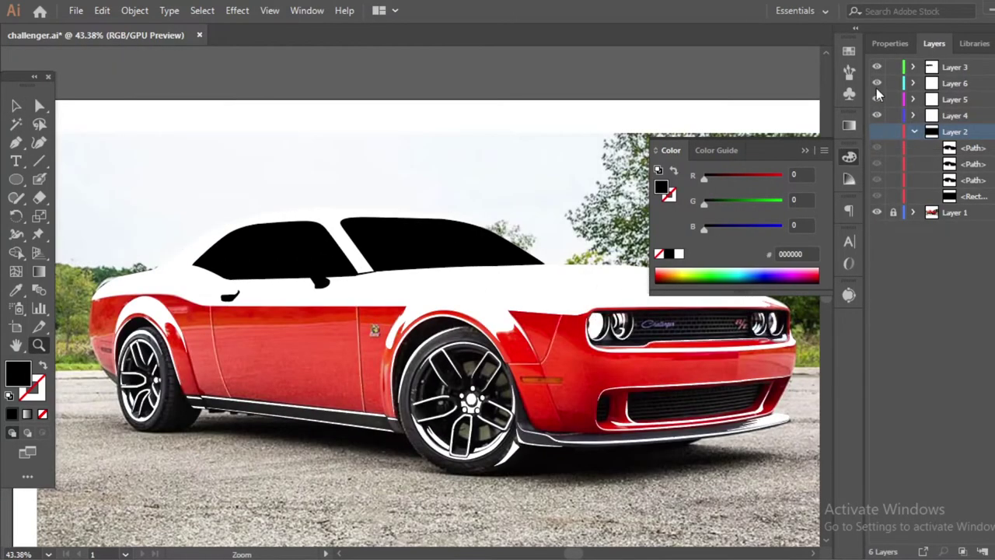
{"action": "left_click", "coordinate": [876, 67]}
{"action": "left_click", "coordinate": [877, 115]}
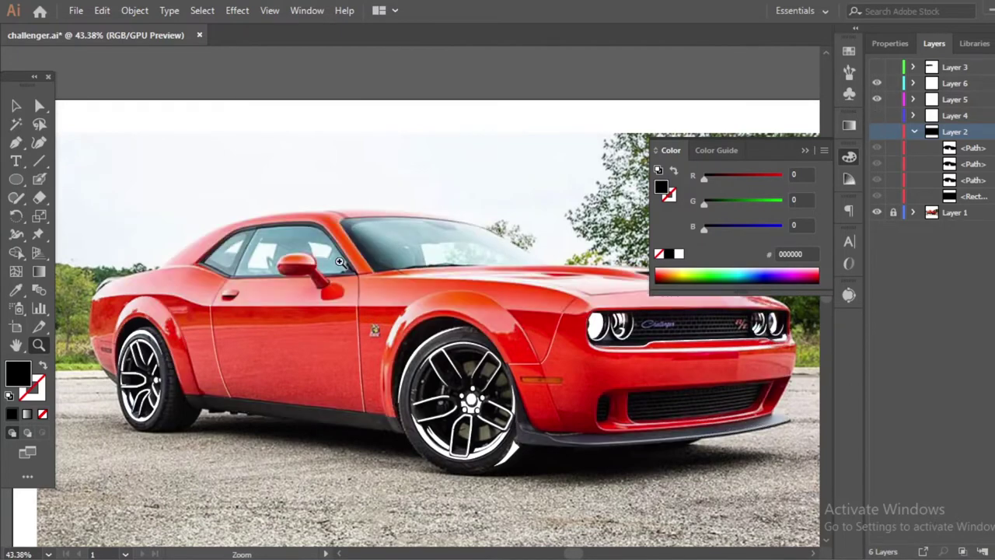
{"action": "left_click_drag", "start_coordinate": [341, 263], "coordinate": [477, 269]}
{"action": "left_click", "coordinate": [877, 67]}
{"action": "left_click", "coordinate": [877, 67]}
{"action": "left_click", "coordinate": [877, 67]}
Add Layer 7 and start a white-filled Pen strip along the window's lower edge
{"action": "key", "text": "ctrl+l"}
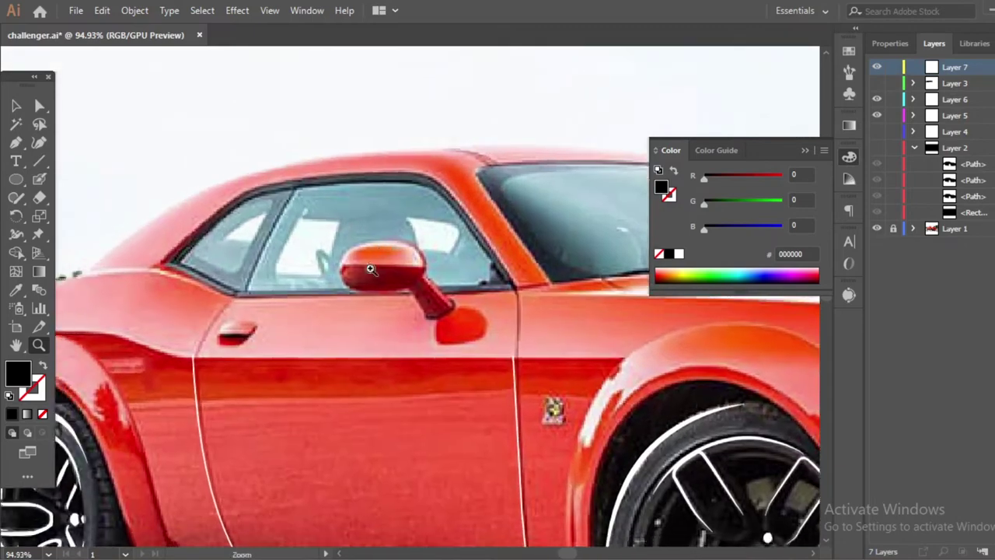
{"action": "left_click_drag", "start_coordinate": [252, 237], "coordinate": [373, 238]}
{"action": "key", "text": "p"}
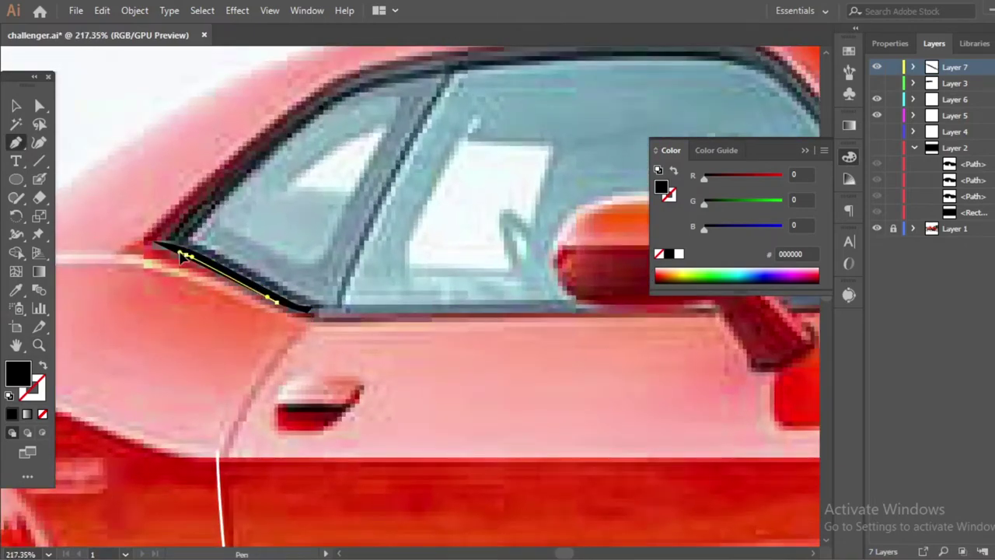
{"action": "left_click", "coordinate": [679, 254]}
{"action": "left_click_drag", "start_coordinate": [323, 309], "coordinate": [203, 305]}
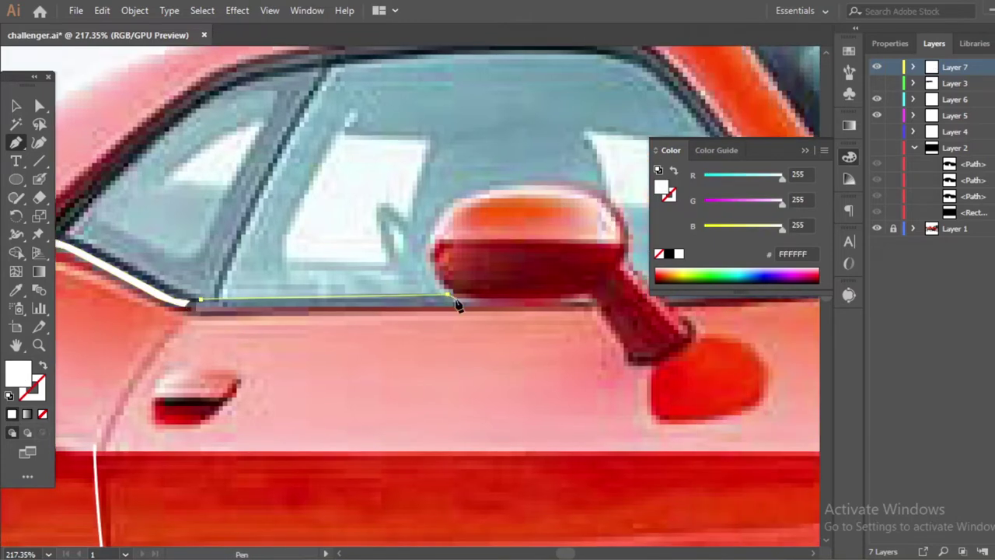
{"action": "scroll", "coordinate": [201, 313], "scroll_direction": "right", "scroll_amount": 1}
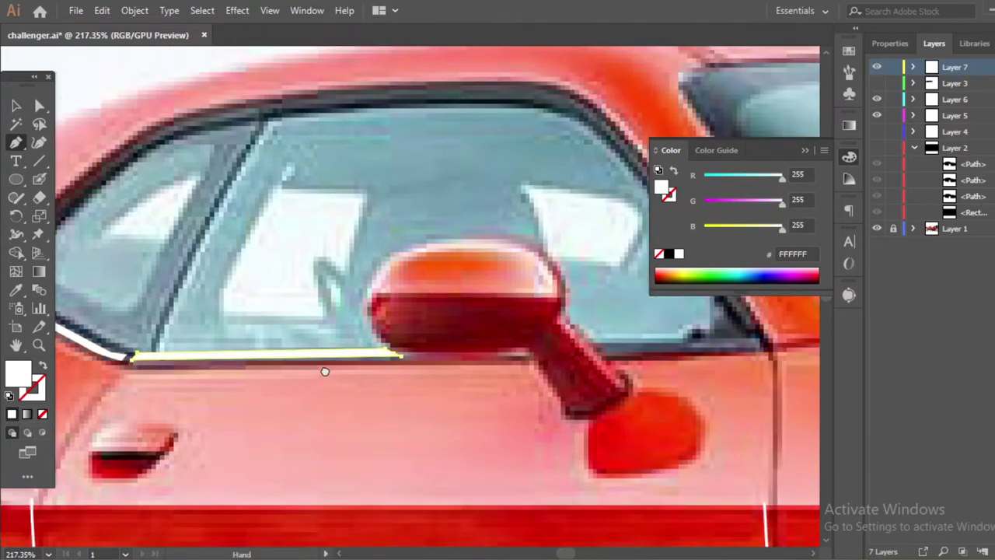
{"action": "scroll", "coordinate": [326, 371], "scroll_direction": "right", "scroll_amount": 5}
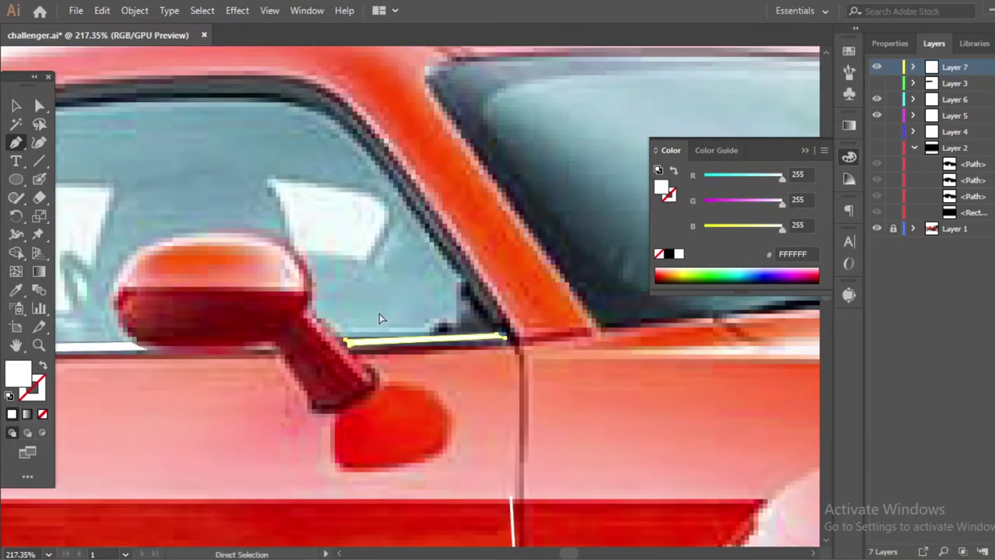
{"action": "scroll", "coordinate": [379, 317], "scroll_direction": "down", "scroll_amount": 5}
{"action": "scroll", "coordinate": [355, 360], "scroll_direction": "up", "scroll_amount": 3}
{"action": "scroll", "coordinate": [455, 326], "scroll_direction": "up", "scroll_amount": 2}
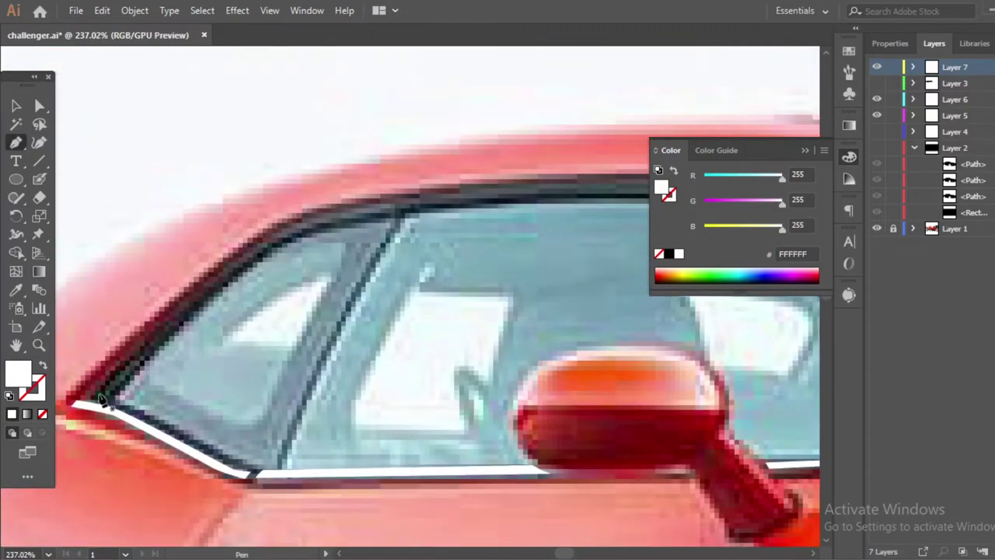
{"action": "scroll", "coordinate": [327, 226], "scroll_direction": "right", "scroll_amount": 4}
Trace the trim's outer edge along the window top and around the front corner
{"action": "left_click", "coordinate": [460, 190]}
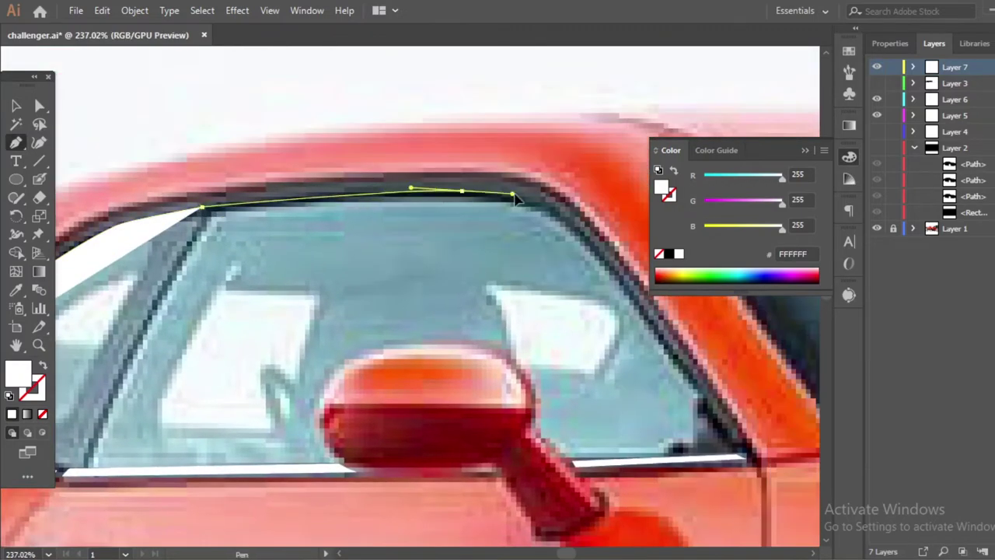
{"action": "left_click", "coordinate": [537, 188]}
{"action": "left_click", "coordinate": [705, 399]}
{"action": "left_click", "coordinate": [737, 443]}
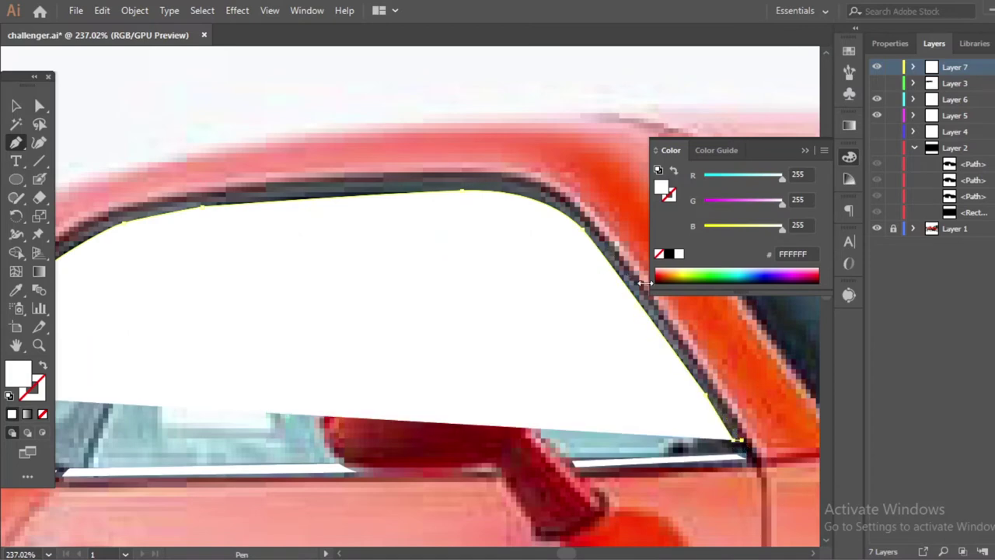
{"action": "left_click", "coordinate": [561, 202]}
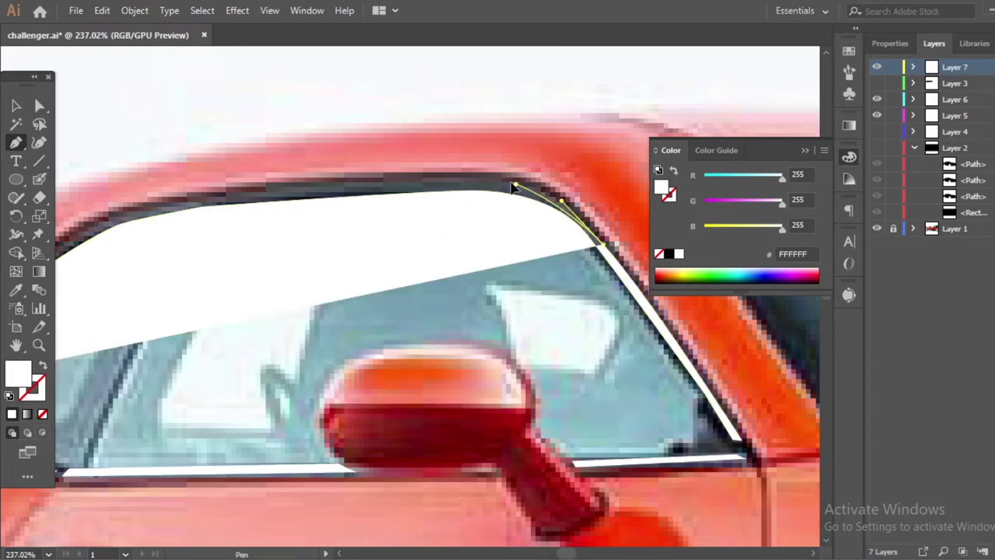
{"action": "left_click", "coordinate": [337, 204]}
Trace the trim's inner edge down the rear pillar and close the strip
{"action": "scroll", "coordinate": [337, 205], "scroll_direction": "left", "scroll_amount": 4}
{"action": "left_click", "coordinate": [325, 231]}
{"action": "left_click", "coordinate": [279, 243]}
{"action": "left_click", "coordinate": [247, 274]}
{"action": "left_click", "coordinate": [199, 310]}
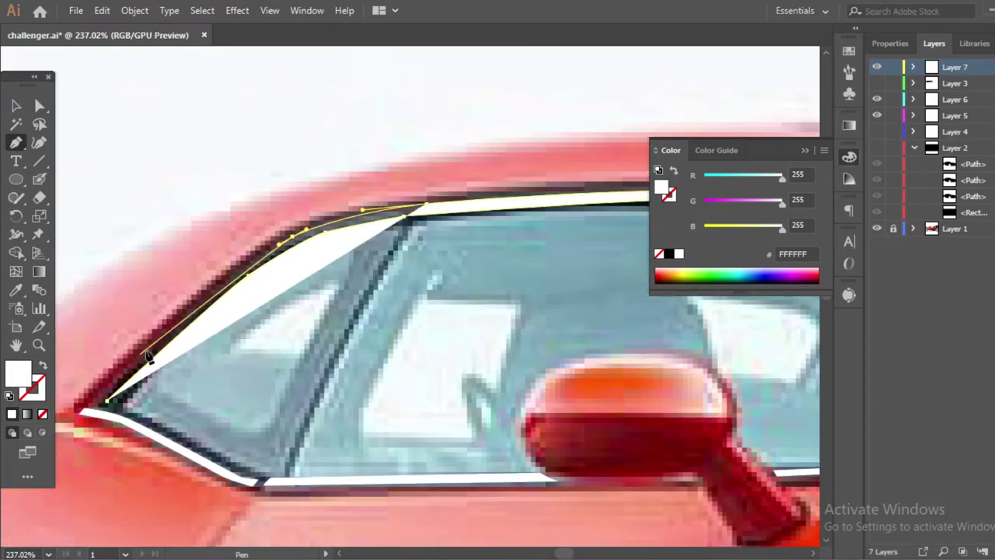
{"action": "left_click", "coordinate": [158, 344]}
{"action": "left_click", "coordinate": [117, 378]}
{"action": "left_click", "coordinate": [103, 402]}
Zoom in on the side mirror and draw a white highlight along its top
{"action": "key", "text": "z"}
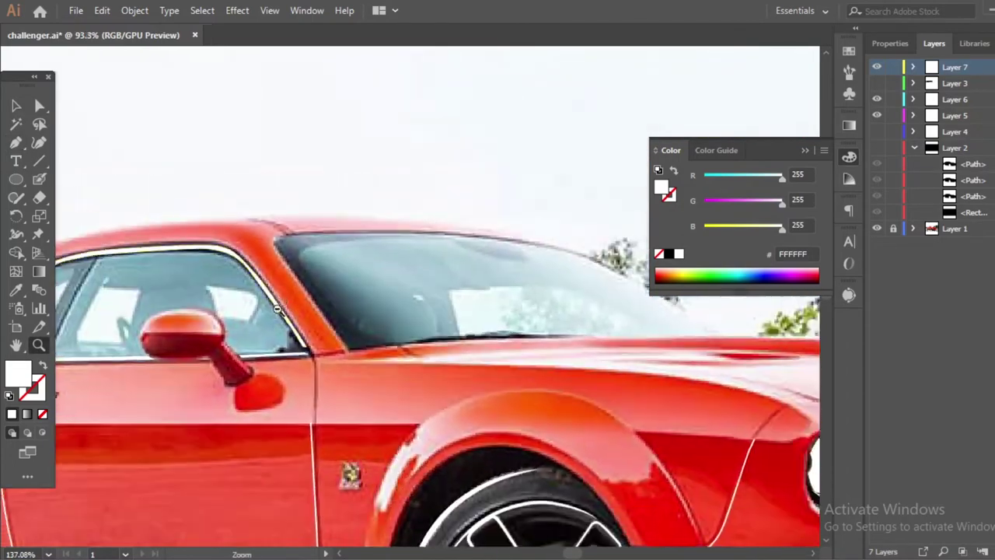
{"action": "left_click_drag", "start_coordinate": [223, 351], "coordinate": [370, 298]}
{"action": "left_click", "coordinate": [370, 298]}
{"action": "key", "text": "p"}
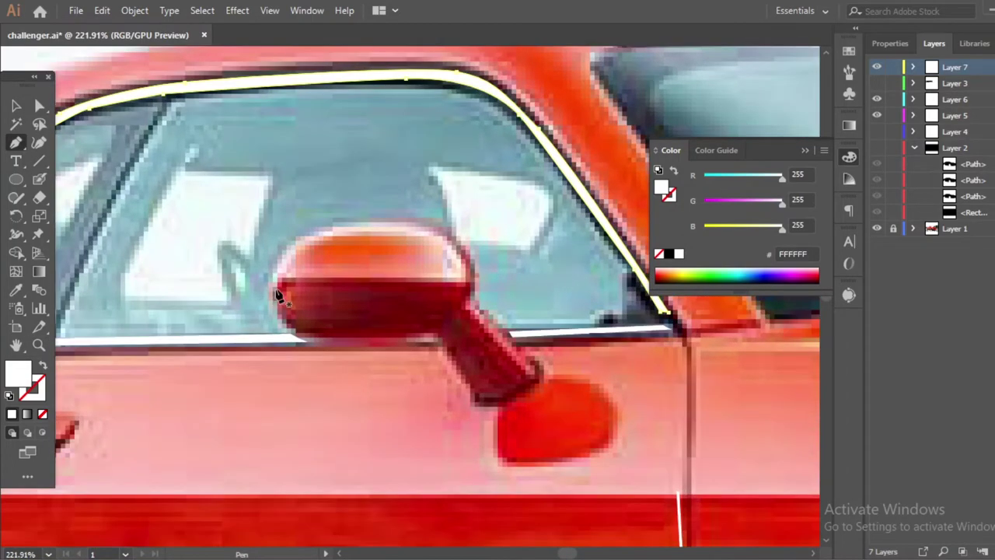
{"action": "left_click", "coordinate": [270, 286]}
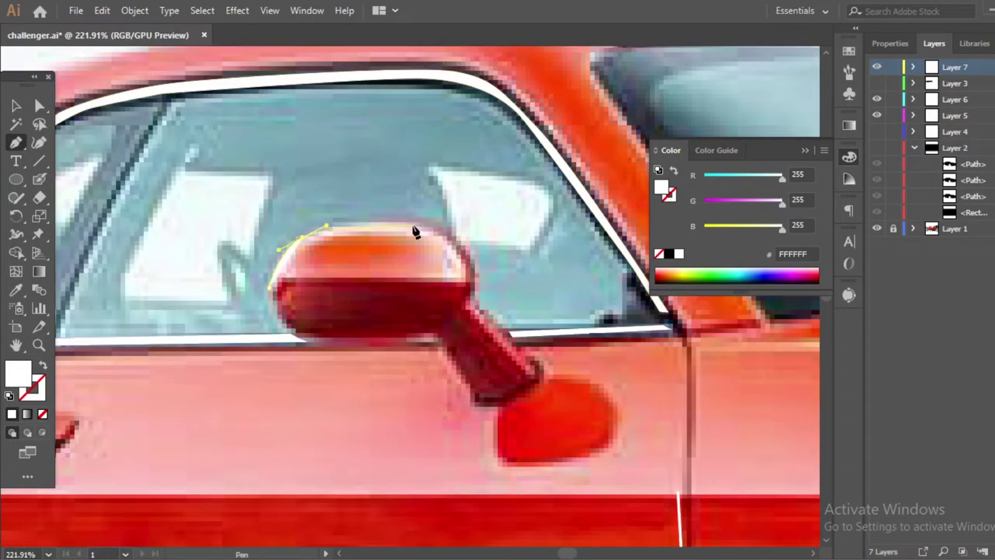
{"action": "mouse_move", "coordinate": [467, 273]}
{"action": "left_mouse_down"}
{"action": "mouse_move", "coordinate": [401, 285]}
{"action": "mouse_move", "coordinate": [432, 276]}
{"action": "left_mouse_up"}
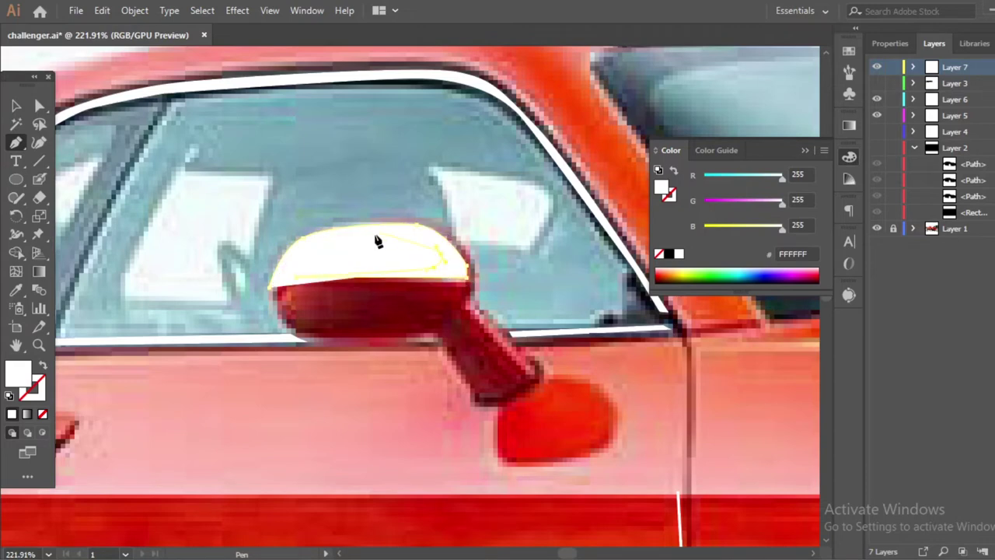
{"action": "left_click", "coordinate": [275, 294]}
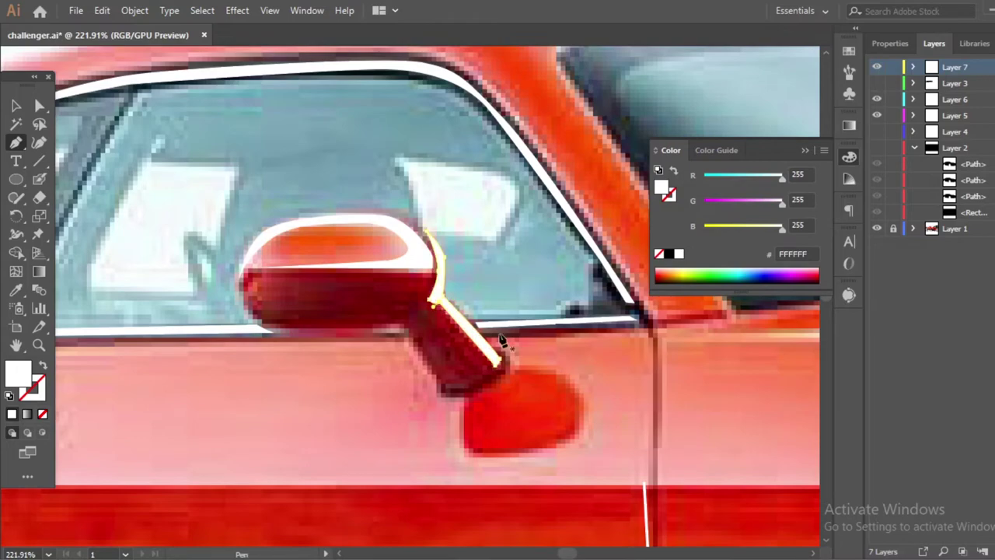
Shape the highlight along the mirror's lower edge and frame the mirror mount
{"action": "key", "text": "v"}
{"action": "scroll", "coordinate": [435, 365], "scroll_direction": "down", "scroll_amount": 1}
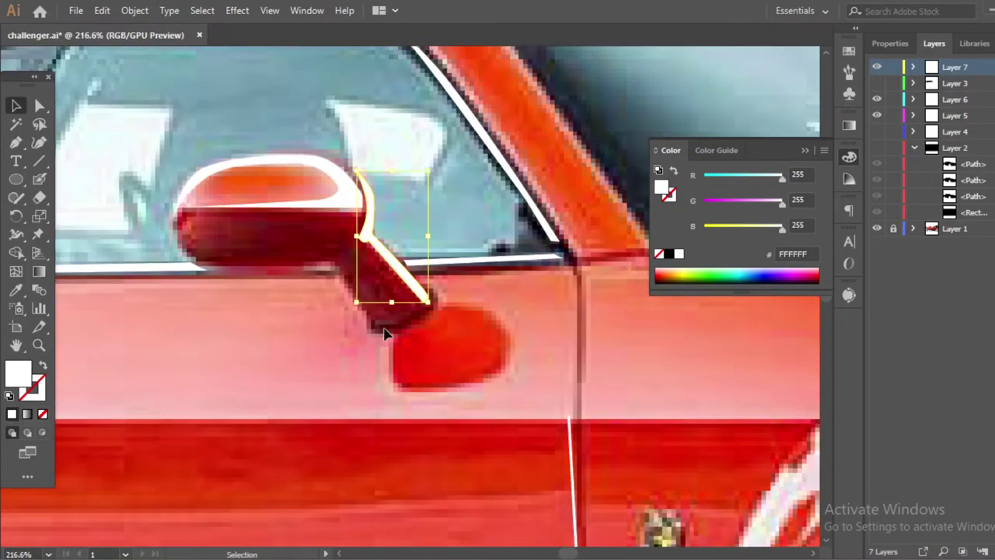
{"action": "left_click_drag", "start_coordinate": [384, 333], "coordinate": [386, 342]}
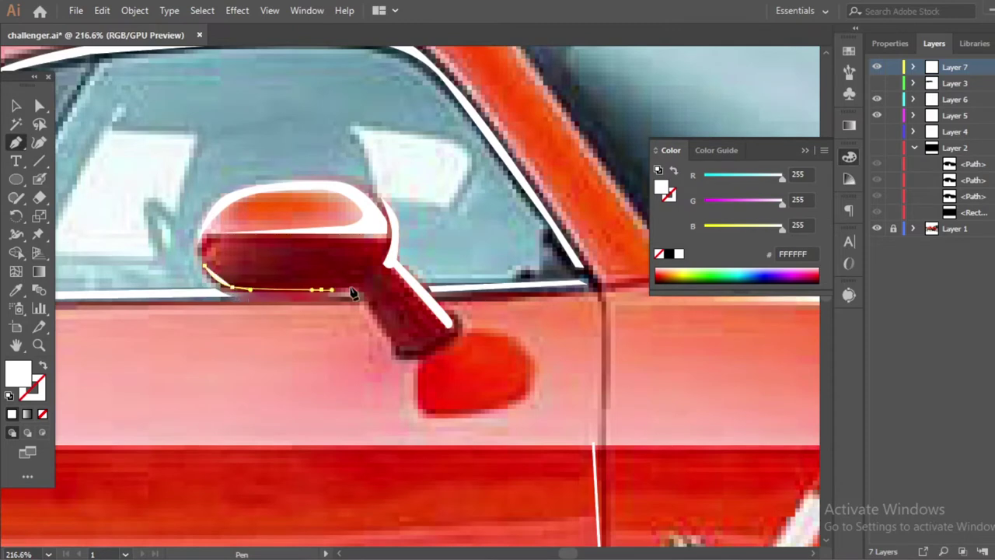
{"action": "left_click_drag", "start_coordinate": [234, 288], "coordinate": [203, 266]}
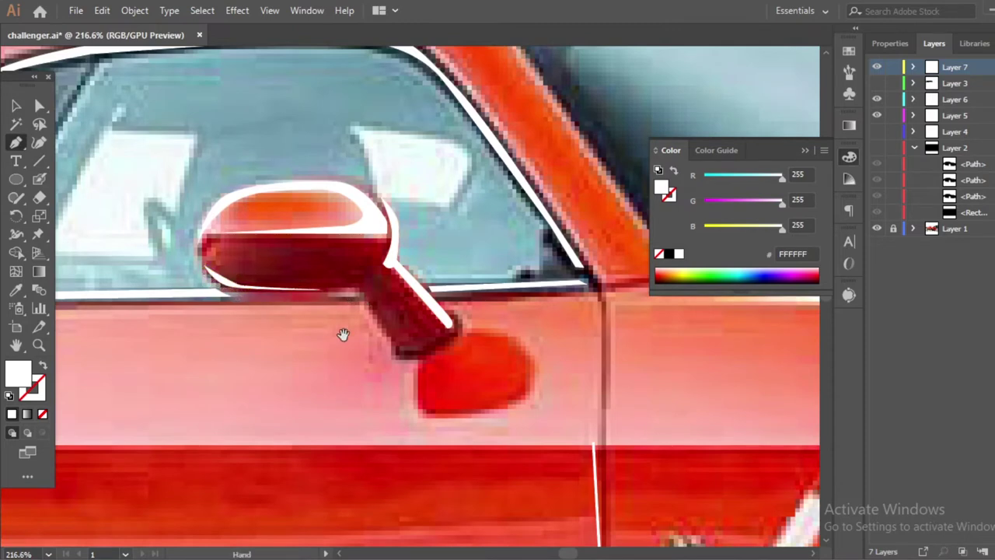
{"action": "left_click_drag", "start_coordinate": [343, 334], "coordinate": [308, 295]}
Outline the mirror mount as a closed black-filled shape, then show Layer 3 again
{"action": "left_click", "coordinate": [418, 377]}
{"action": "left_click", "coordinate": [490, 361]}
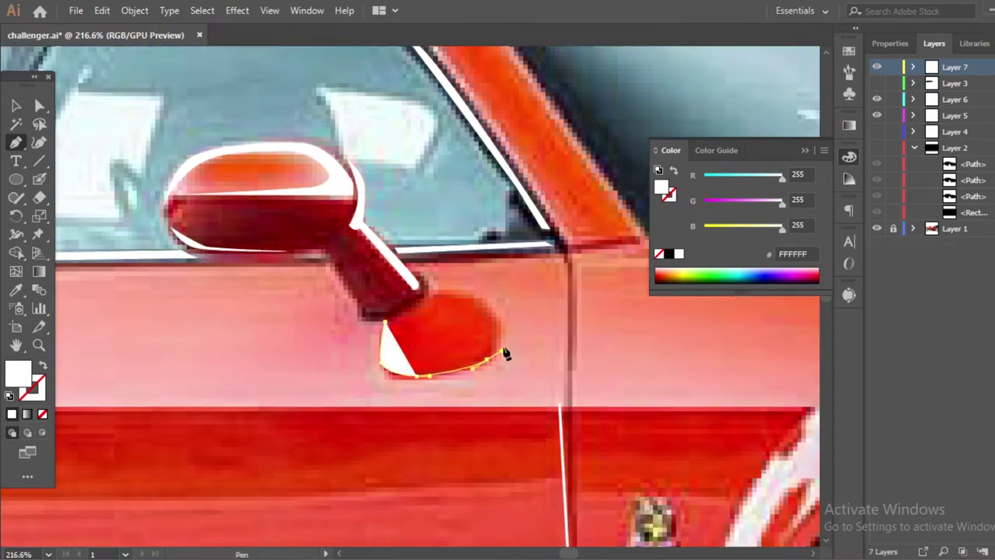
{"action": "left_click", "coordinate": [502, 332]}
{"action": "left_click", "coordinate": [469, 291]}
{"action": "left_click", "coordinate": [428, 290]}
{"action": "left_click", "coordinate": [385, 322]}
{"action": "left_click", "coordinate": [669, 254]}
{"action": "key", "text": "z"}
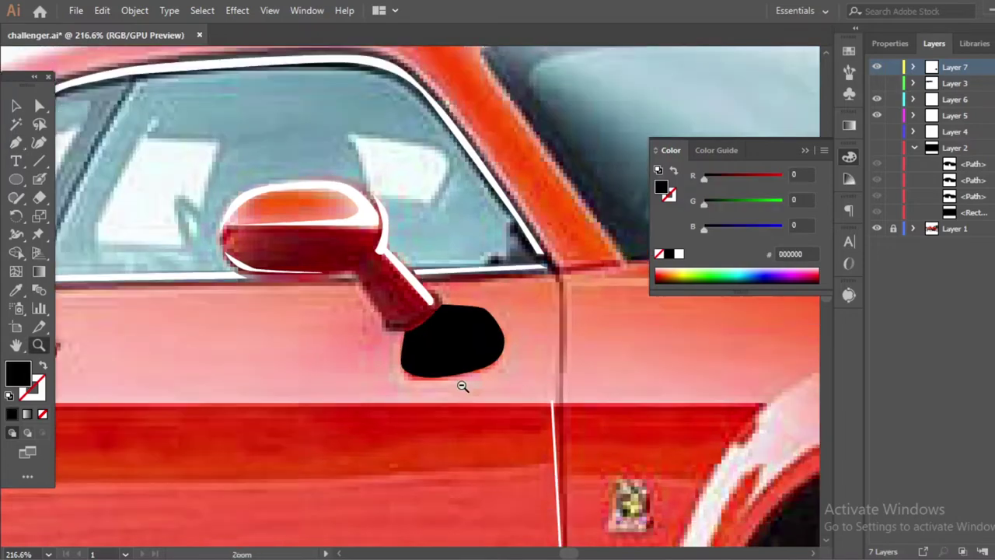
{"action": "left_click_drag", "start_coordinate": [462, 384], "coordinate": [435, 373]}
{"action": "left_click", "coordinate": [877, 83]}
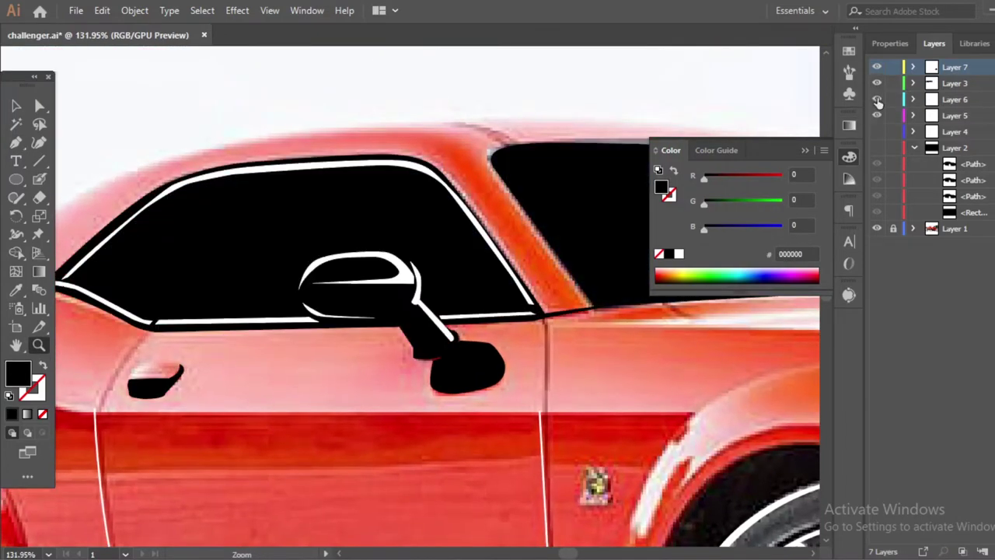
Hide the windows layer, frame the car's front, and target Layer 3
{"action": "left_click", "coordinate": [877, 147]}
{"action": "left_click", "coordinate": [877, 84]}
{"action": "left_click_drag", "start_coordinate": [423, 372], "coordinate": [365, 372]}
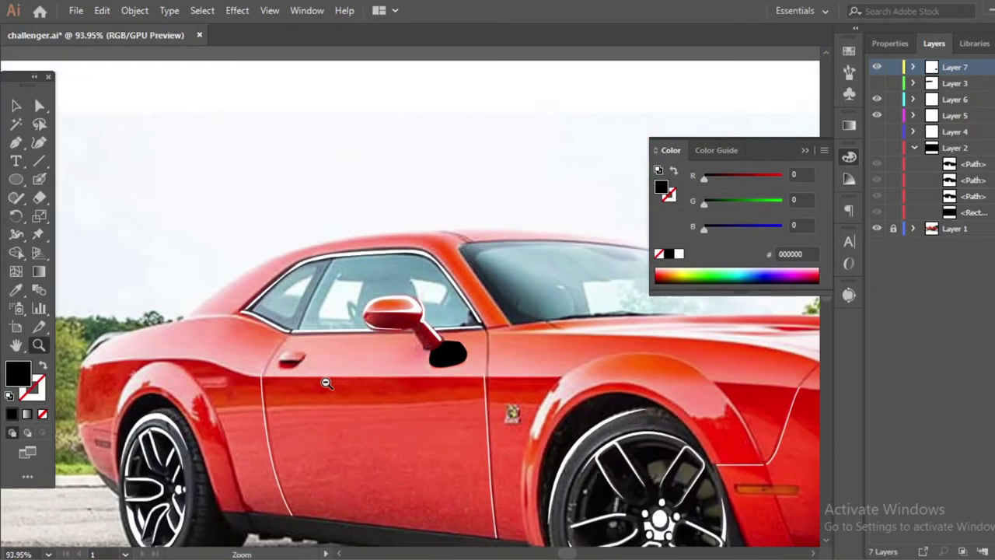
{"action": "left_click_drag", "start_coordinate": [692, 311], "coordinate": [400, 291]}
{"action": "scroll", "coordinate": [400, 292], "scroll_direction": "down", "scroll_amount": 3}
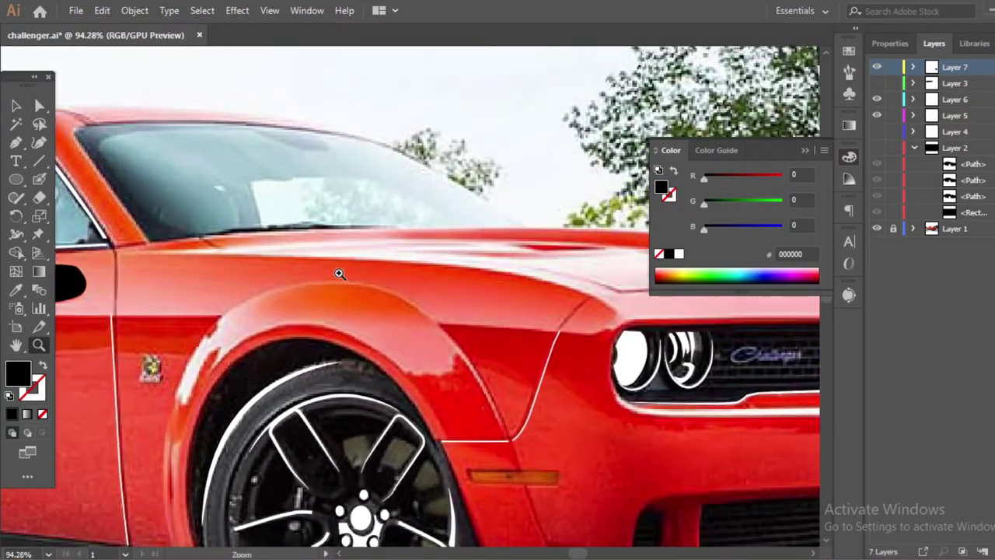
{"action": "scroll", "coordinate": [311, 233], "scroll_direction": "up", "scroll_amount": 3}
{"action": "key", "text": "p"}
{"action": "left_click", "coordinate": [955, 83]}
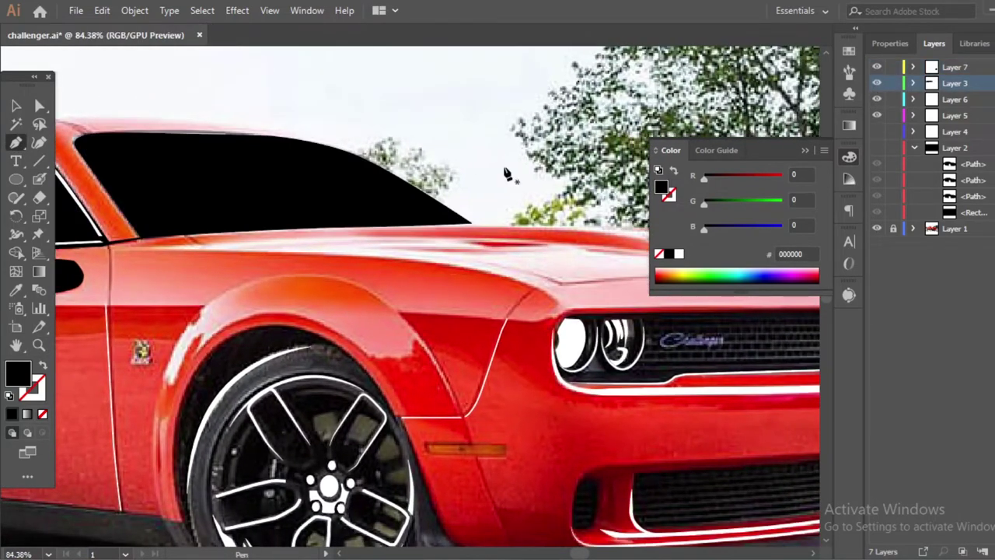
Draw a closed black stripe curving along the front fender and hood
{"action": "left_click_drag", "start_coordinate": [425, 263], "coordinate": [511, 274]}
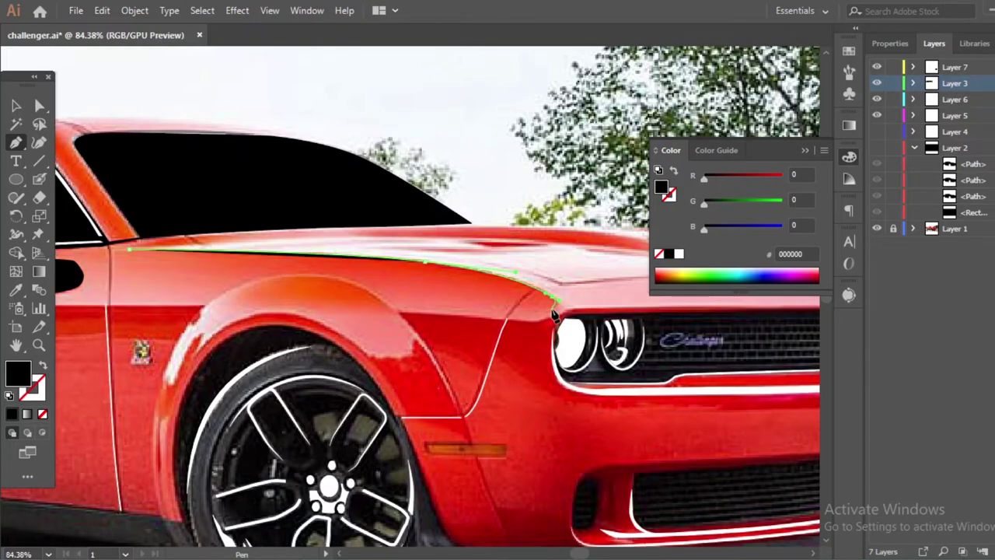
{"action": "left_click_drag", "start_coordinate": [553, 311], "coordinate": [544, 304]}
{"action": "scroll", "coordinate": [311, 279], "scroll_direction": "left", "scroll_amount": 3}
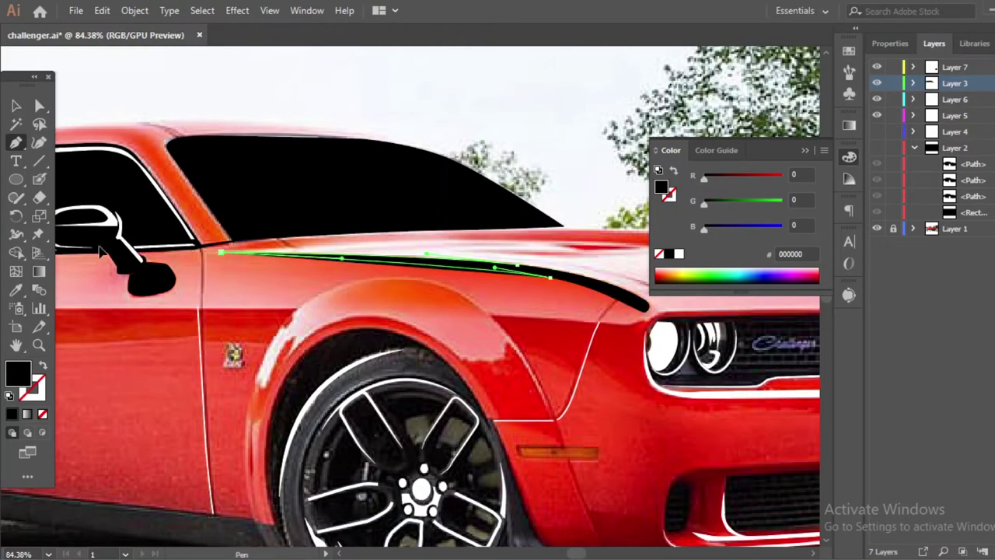
{"action": "scroll", "coordinate": [474, 303], "scroll_direction": "right", "scroll_amount": 6}
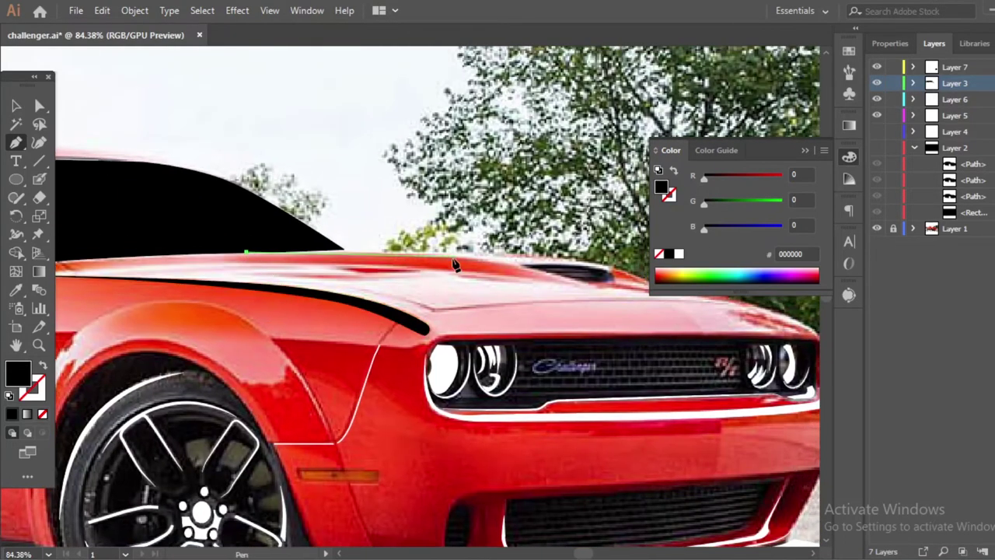
{"action": "left_click", "coordinate": [557, 281]}
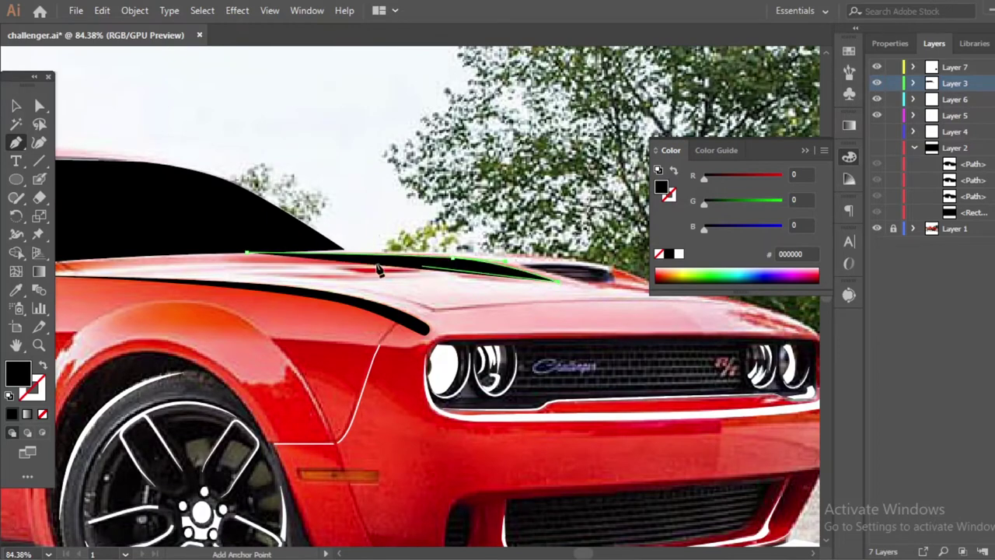
{"action": "left_click", "coordinate": [247, 256]}
{"action": "left_click", "coordinate": [263, 271], "text": "ctrl"}
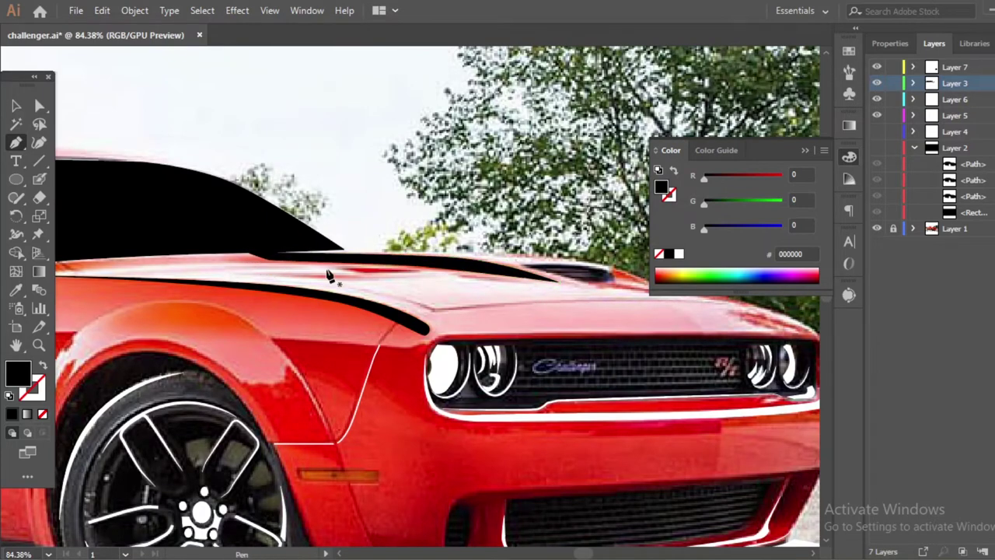
Show Layer 4's white hood shapes and frame the hood front
{"action": "scroll", "coordinate": [413, 288], "scroll_direction": "right", "scroll_amount": 5}
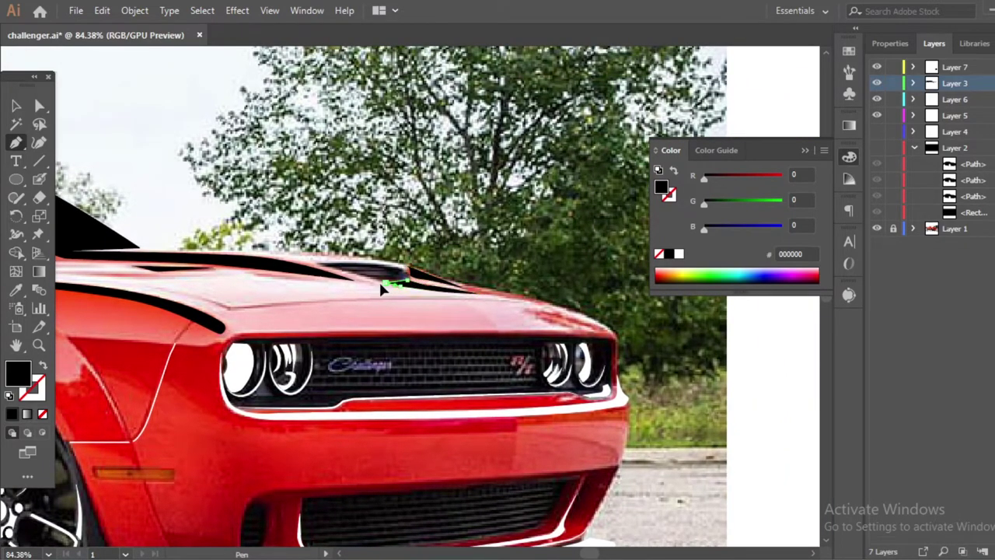
{"action": "left_click_drag", "start_coordinate": [391, 318], "coordinate": [338, 301]}
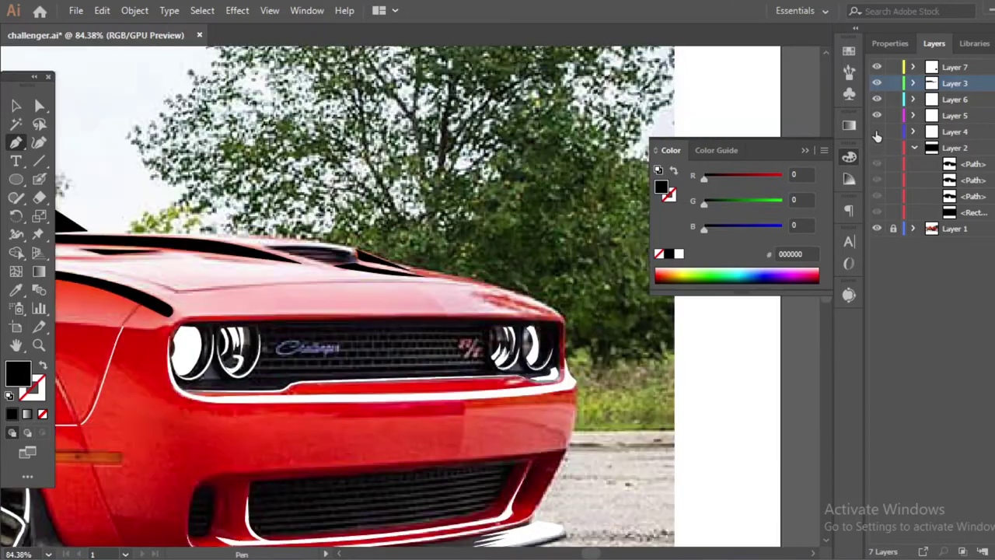
{"action": "left_click", "coordinate": [877, 131]}
{"action": "scroll", "coordinate": [739, 171], "scroll_direction": "left", "scroll_amount": 3}
{"action": "scroll", "coordinate": [707, 204], "scroll_direction": "left", "scroll_amount": 2}
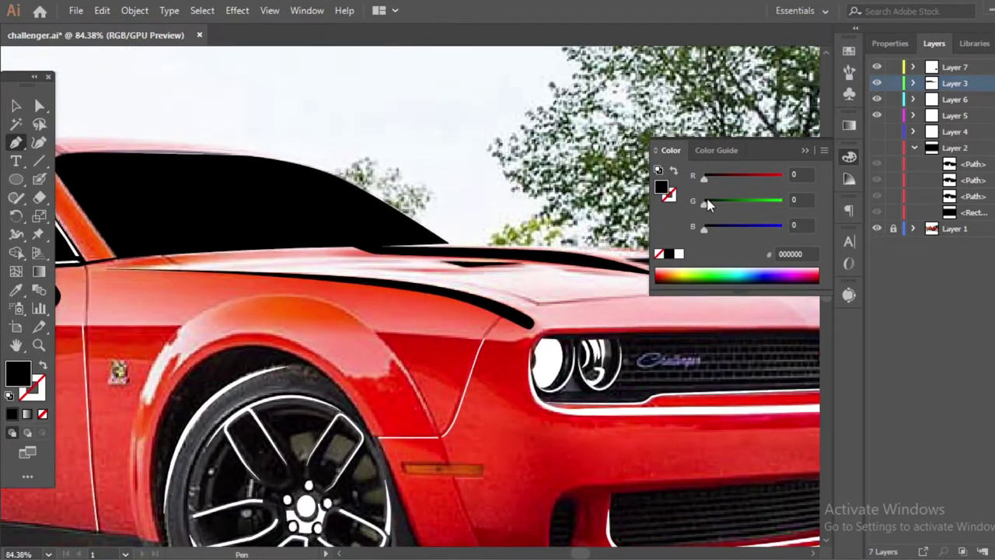
Draw a no-fill line along the hood's front edge with a 2 pt black stroke
{"action": "key", "text": "slash"}
{"action": "left_click", "coordinate": [163, 255]}
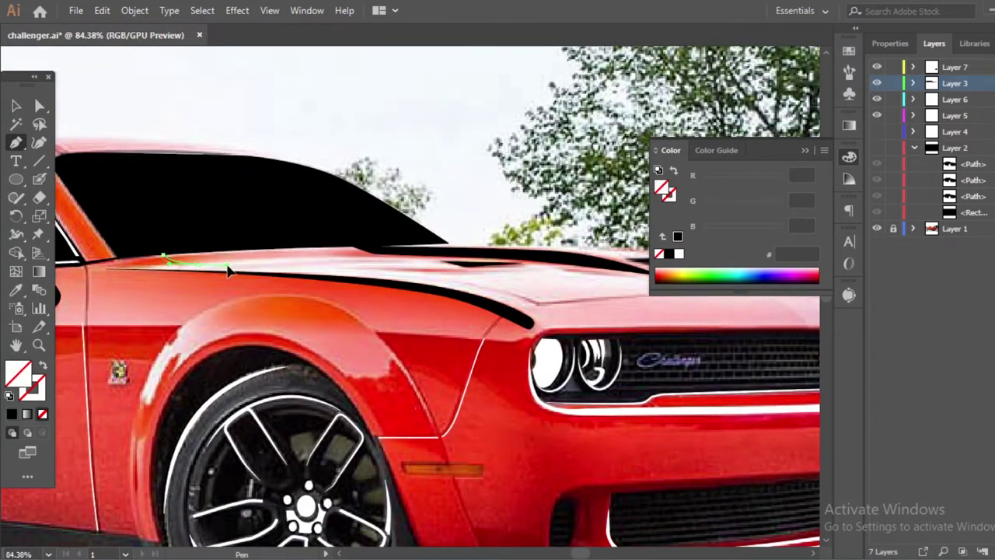
{"action": "left_click", "coordinate": [579, 301]}
{"action": "left_click_drag", "start_coordinate": [596, 297], "coordinate": [370, 296]}
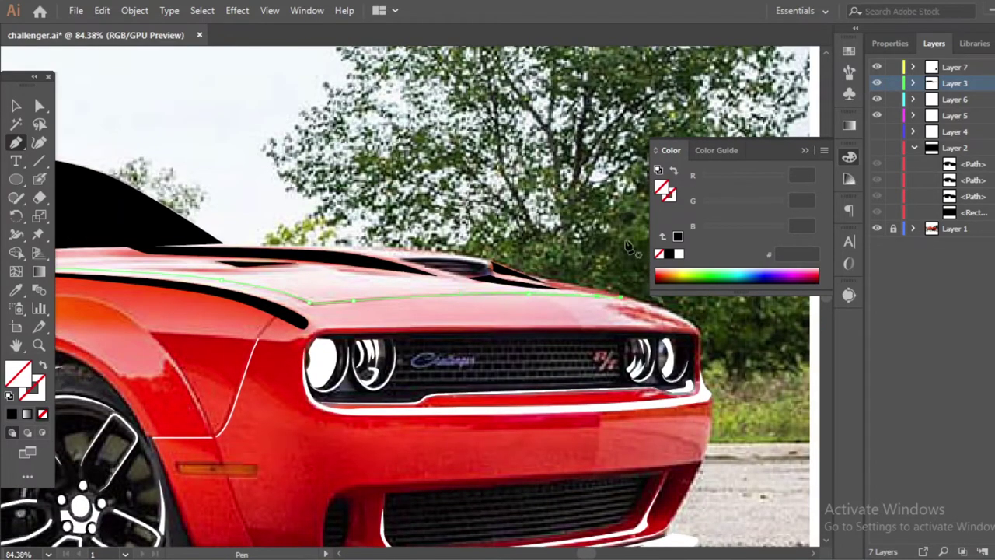
{"action": "scroll", "coordinate": [630, 247], "scroll_direction": "left", "scroll_amount": 2}
{"action": "left_click", "coordinate": [889, 44]}
{"action": "left_click", "coordinate": [671, 255]}
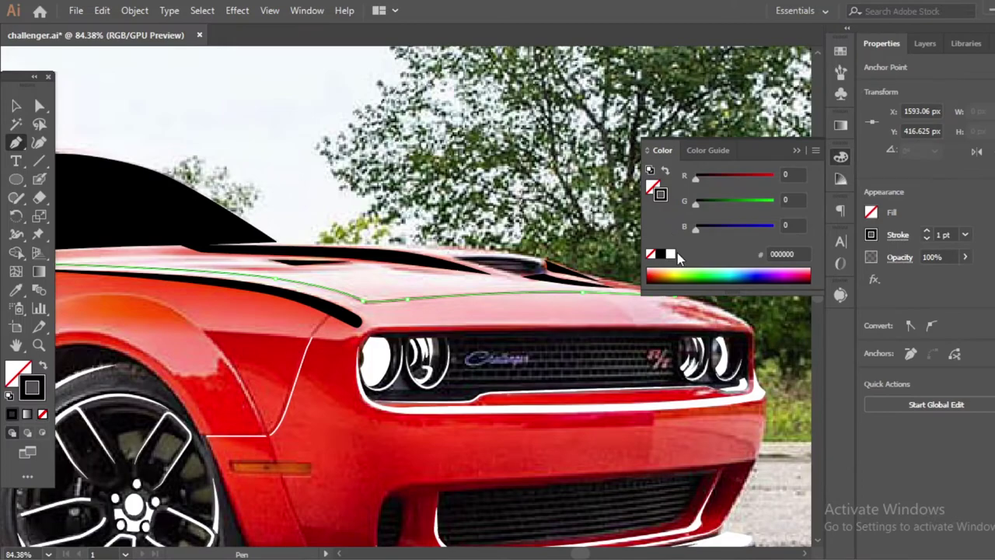
{"action": "key", "text": "z"}
{"action": "scroll", "coordinate": [504, 311], "scroll_direction": "down", "scroll_amount": 3}
{"action": "scroll", "coordinate": [504, 312], "scroll_direction": "up", "scroll_amount": 1}
{"action": "scroll", "coordinate": [503, 312], "scroll_direction": "up", "scroll_amount": 5}
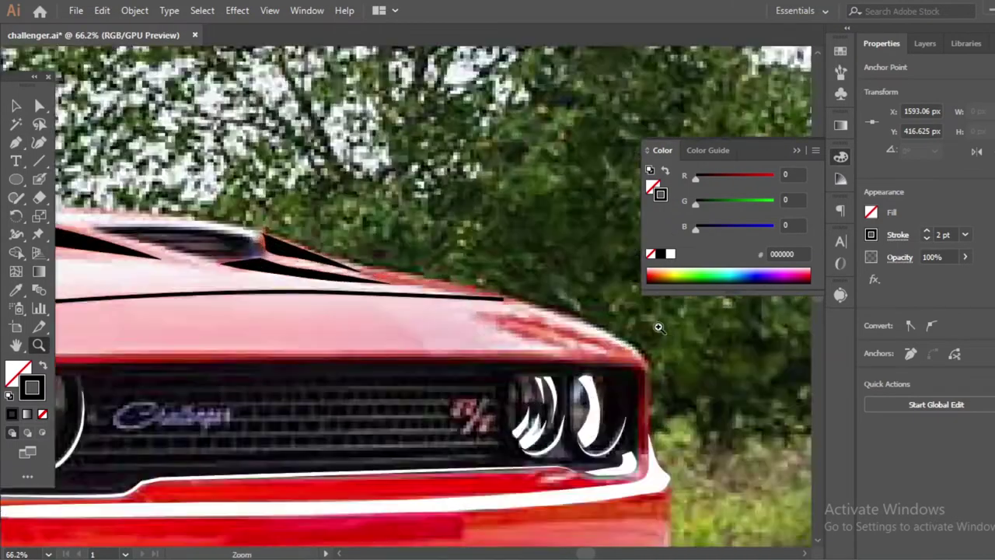
{"action": "scroll", "coordinate": [657, 329], "scroll_direction": "up", "scroll_amount": 2}
{"action": "scroll", "coordinate": [496, 321], "scroll_direction": "down", "scroll_amount": 3}
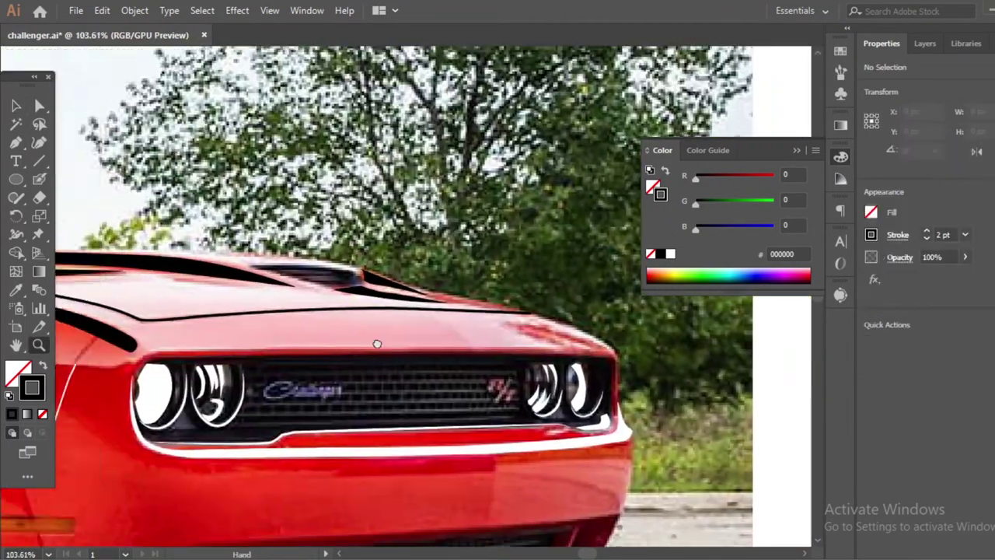
{"action": "scroll", "coordinate": [378, 344], "scroll_direction": "down", "scroll_amount": 2}
{"action": "scroll", "coordinate": [366, 320], "scroll_direction": "left", "scroll_amount": 2}
{"action": "scroll", "coordinate": [367, 320], "scroll_direction": "up", "scroll_amount": 3}
Close the beltline strip and swap fill and stroke so it is black
{"action": "scroll", "coordinate": [250, 347], "scroll_direction": "up", "scroll_amount": 1}
{"action": "key", "text": "p"}
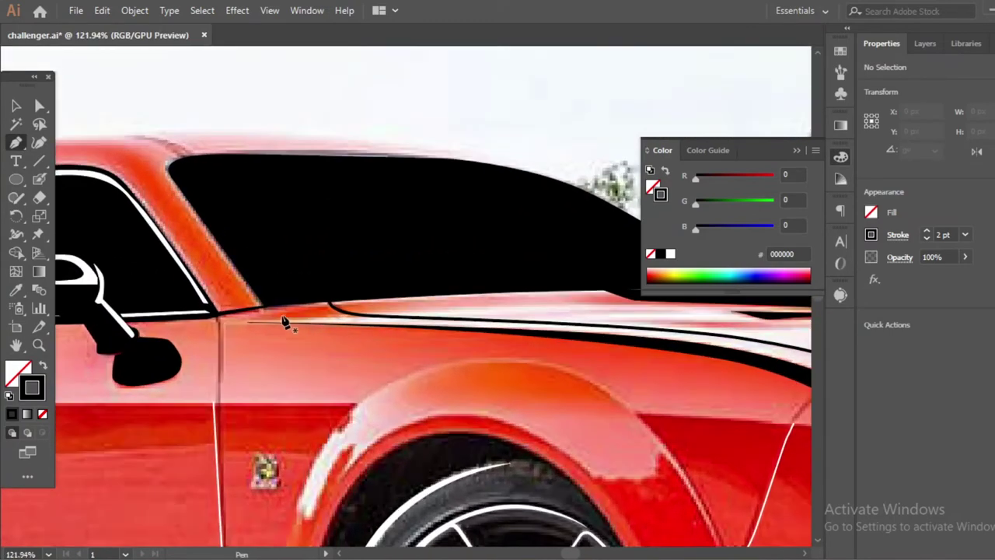
{"action": "left_click", "coordinate": [332, 308]}
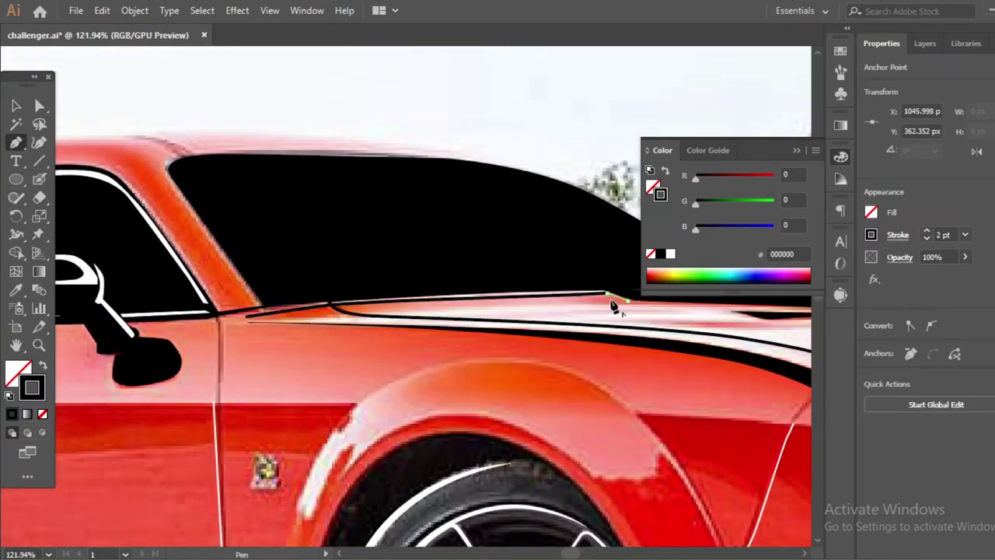
{"action": "left_click", "coordinate": [245, 315]}
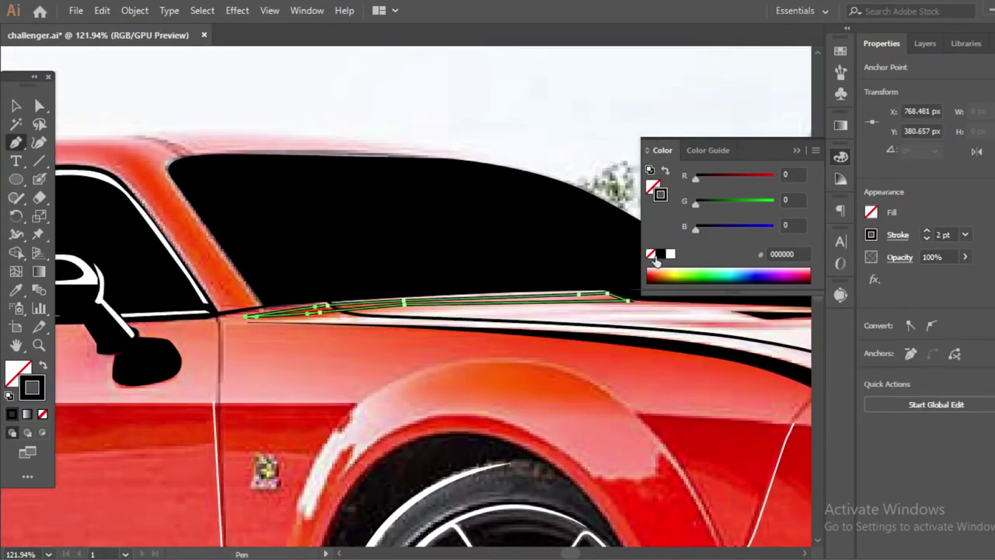
{"action": "key", "text": "shift+x"}
{"action": "scroll", "coordinate": [460, 332], "scroll_direction": "down", "scroll_amount": 3}
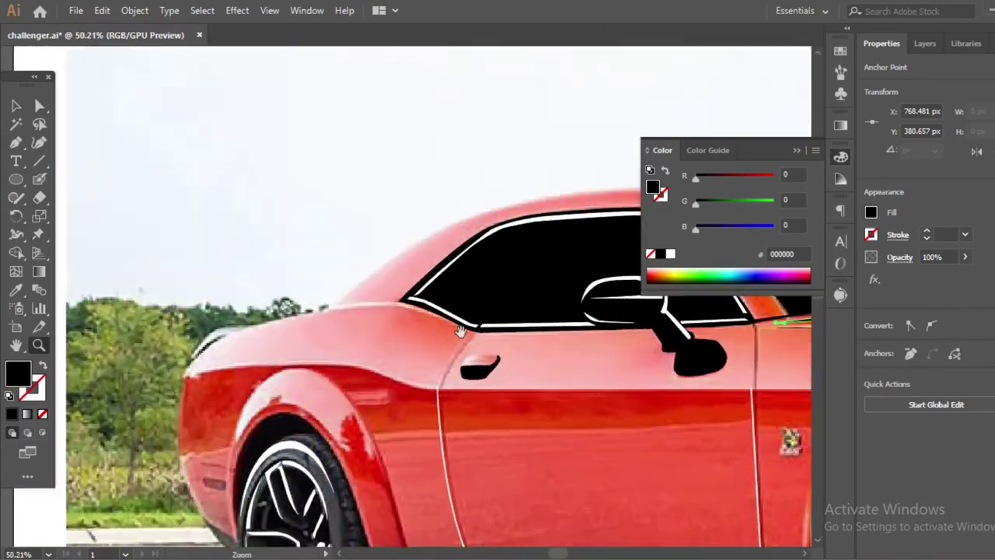
{"action": "scroll", "coordinate": [460, 332], "scroll_direction": "up", "scroll_amount": 3}
Draw a closed stripe up the roof pillar from the beltline to the roof corner
{"action": "key", "text": "p"}
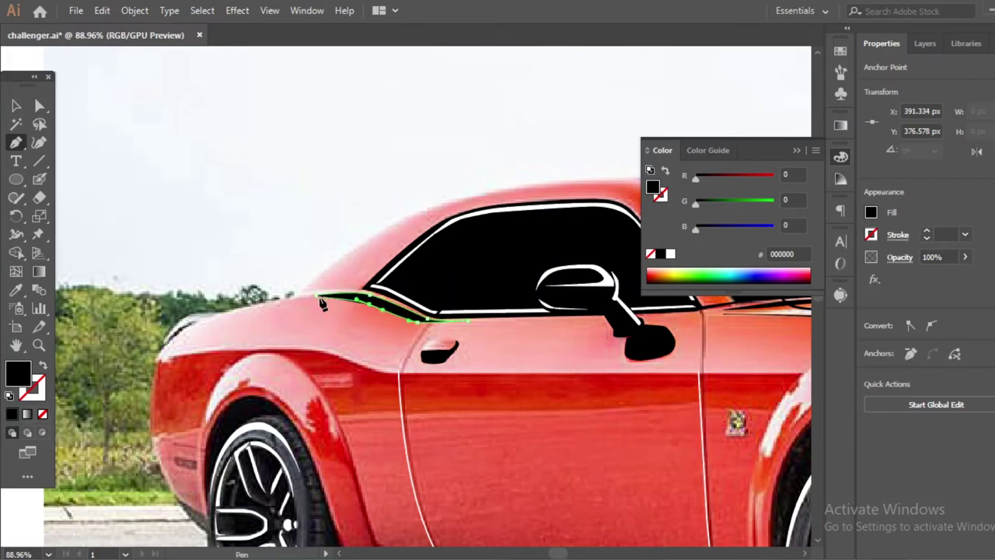
{"action": "scroll", "coordinate": [432, 318], "scroll_direction": "right", "scroll_amount": 5}
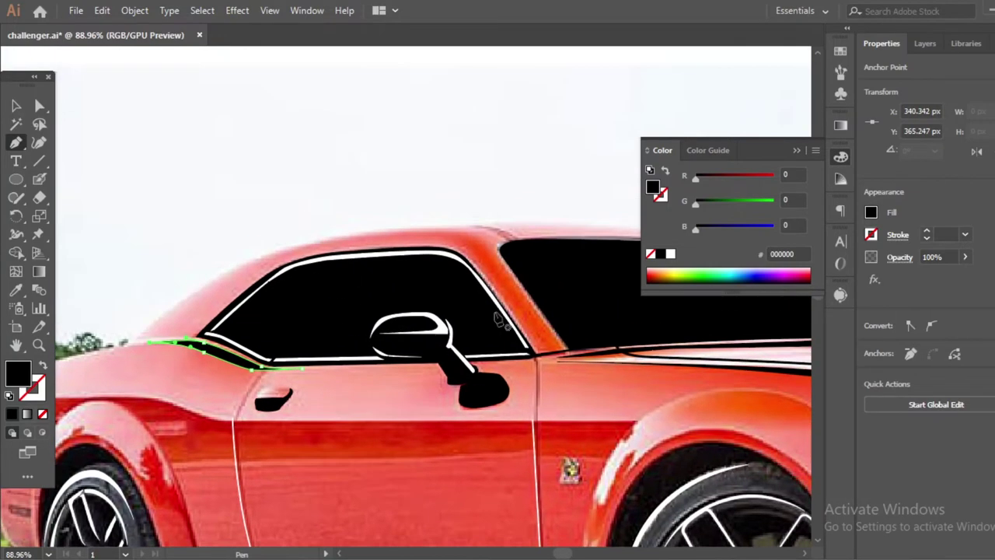
{"action": "scroll", "coordinate": [498, 318], "scroll_direction": "up", "scroll_amount": 2}
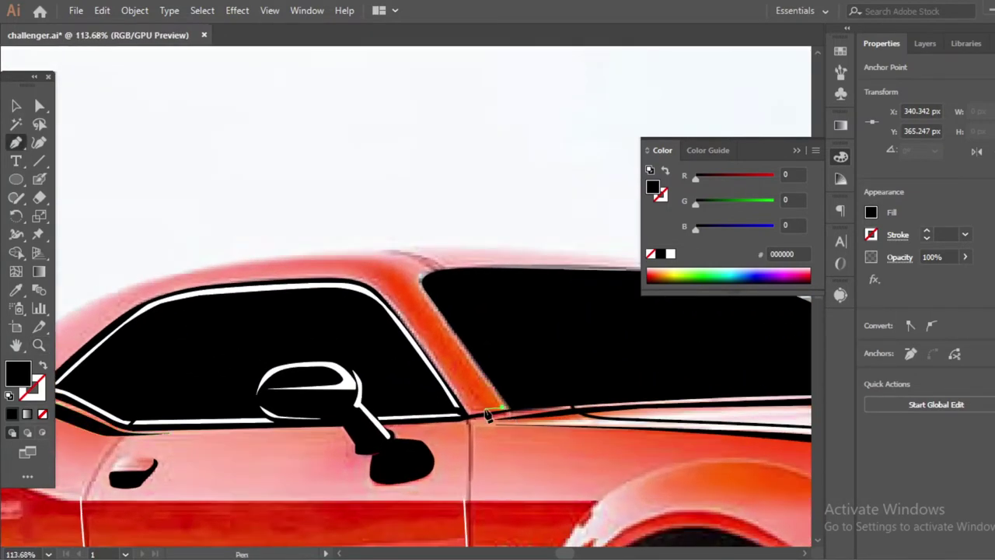
{"action": "left_click", "coordinate": [482, 412]}
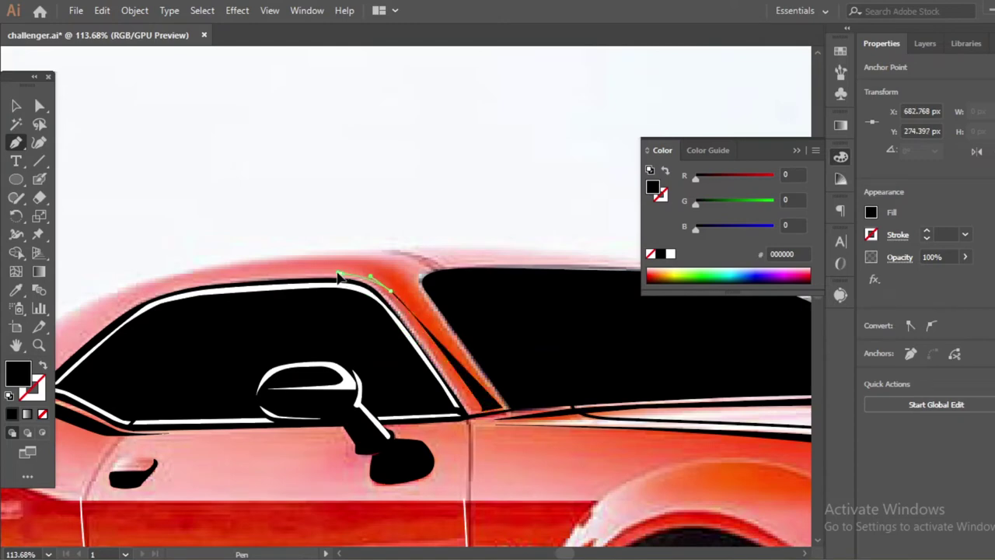
{"action": "left_click", "coordinate": [362, 274]}
{"action": "left_click_drag", "start_coordinate": [319, 263], "coordinate": [261, 267]}
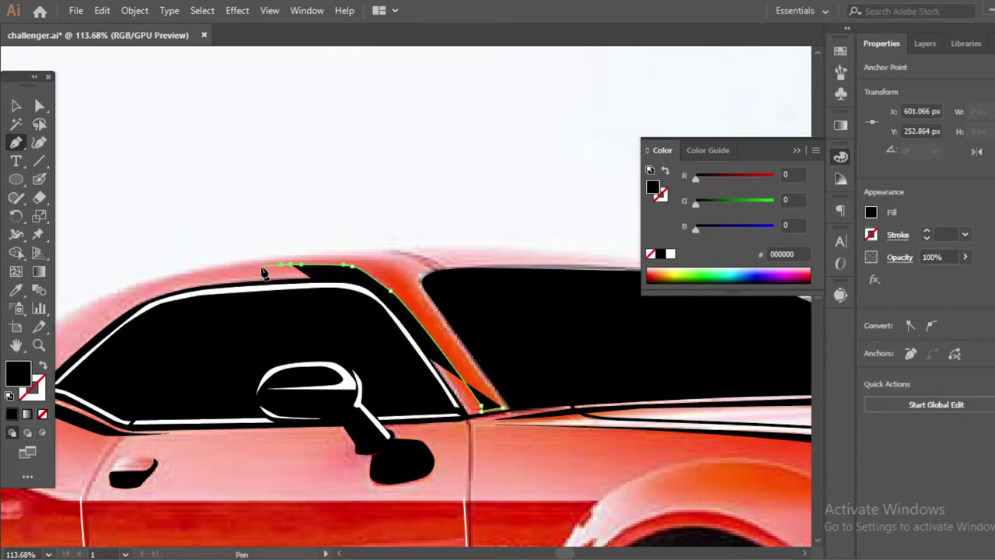
{"action": "left_click", "coordinate": [483, 410]}
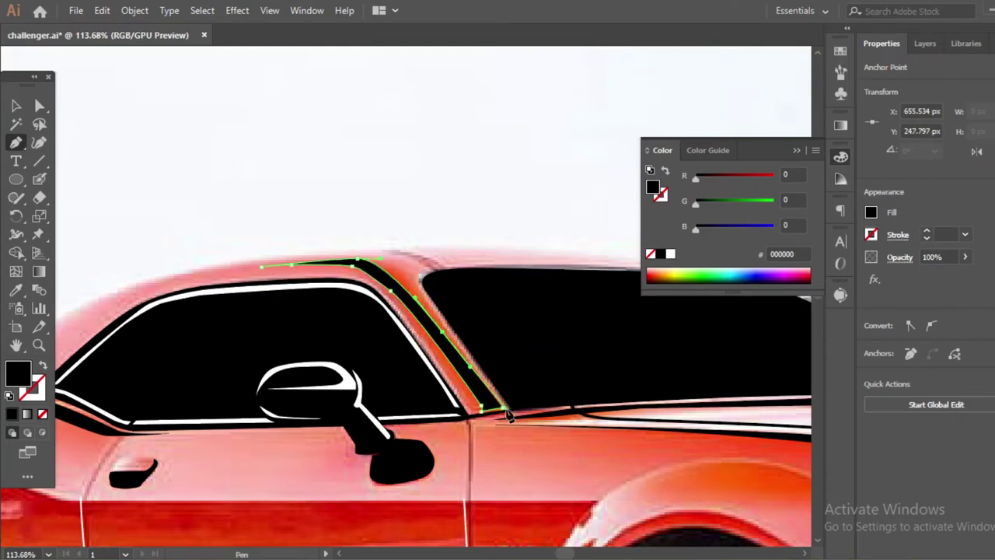
Begin a curved roofline stripe, end the path, and show the Layers panel with its 7 layers
{"action": "left_click_drag", "start_coordinate": [448, 271], "coordinate": [395, 262]}
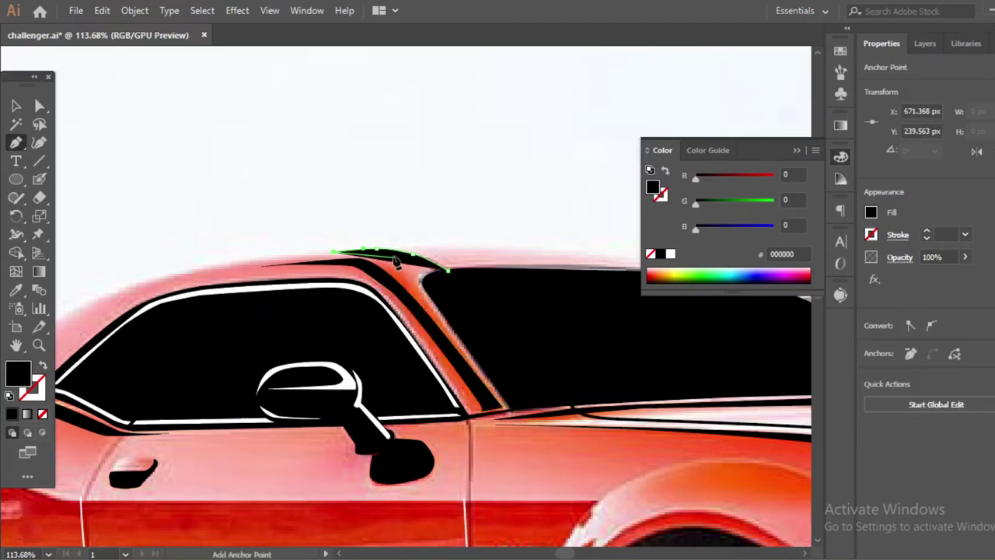
{"action": "left_click", "coordinate": [485, 269], "text": "ctrl"}
{"action": "scroll", "coordinate": [484, 269], "scroll_direction": "down", "scroll_amount": 3}
{"action": "scroll", "coordinate": [534, 214], "scroll_direction": "down", "scroll_amount": 2}
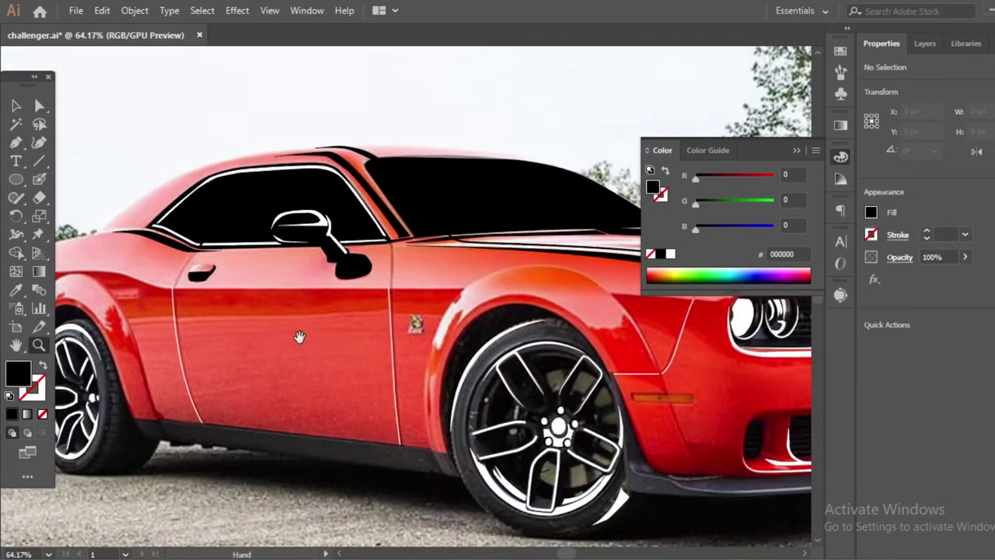
{"action": "key", "text": "F7"}
Reshape the roof stripe's anchors to refine its curve
{"action": "scroll", "coordinate": [349, 232], "scroll_direction": "up", "scroll_amount": 2}
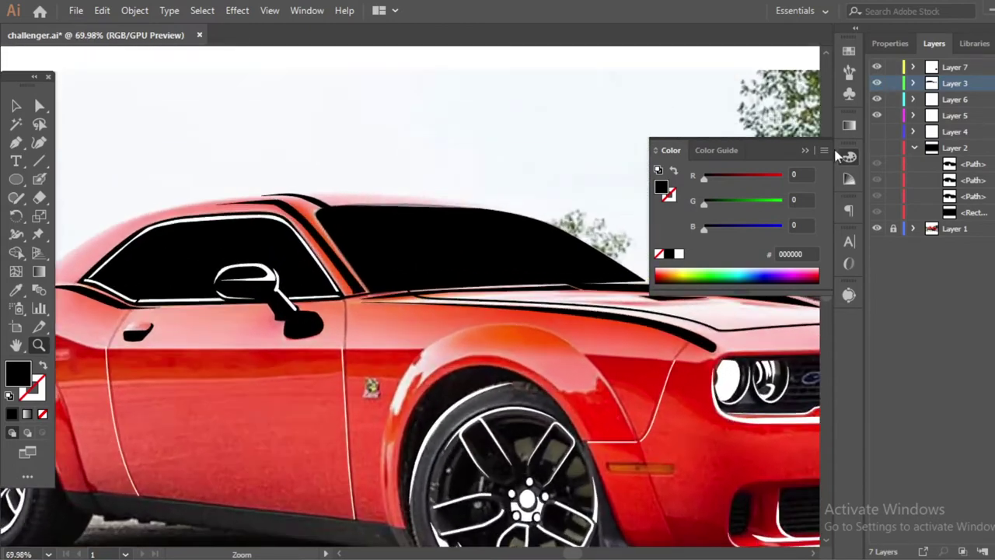
{"action": "scroll", "coordinate": [422, 311], "scroll_direction": "down", "scroll_amount": 2}
{"action": "scroll", "coordinate": [495, 252], "scroll_direction": "up", "scroll_amount": 4}
{"action": "scroll", "coordinate": [495, 253], "scroll_direction": "up", "scroll_amount": 5}
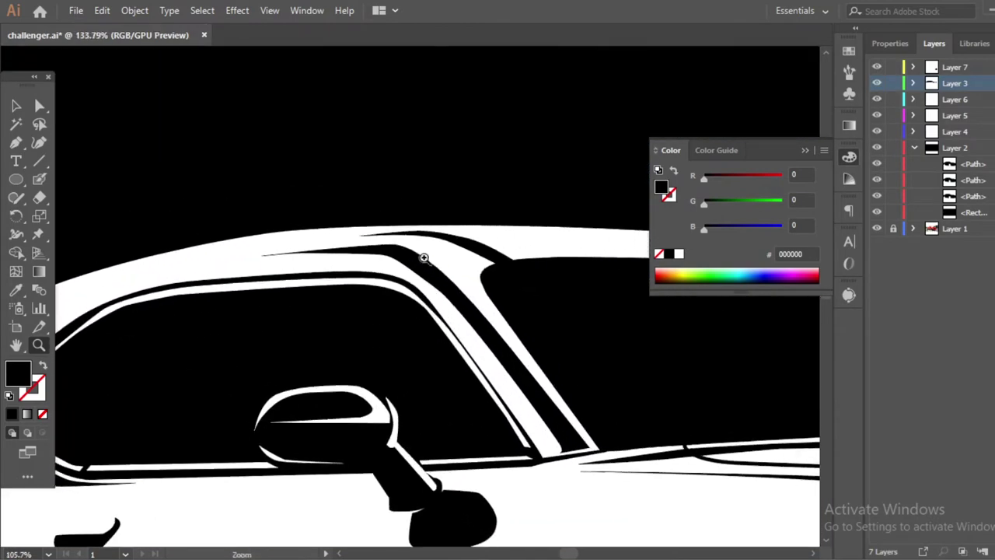
{"action": "left_click", "coordinate": [343, 233]}
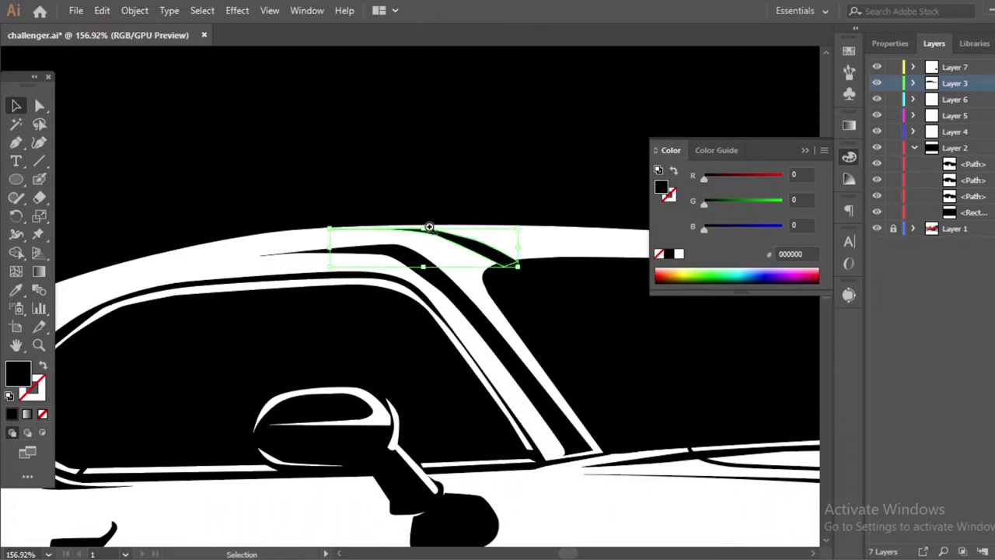
{"action": "scroll", "coordinate": [389, 233], "scroll_direction": "up", "scroll_amount": 4}
{"action": "mouse_move", "coordinate": [407, 230]}
{"action": "left_mouse_down"}
{"action": "mouse_move", "coordinate": [456, 255]}
{"action": "mouse_move", "coordinate": [428, 220]}
{"action": "mouse_move", "coordinate": [456, 262]}
{"action": "mouse_move", "coordinate": [469, 256]}
{"action": "left_mouse_up"}
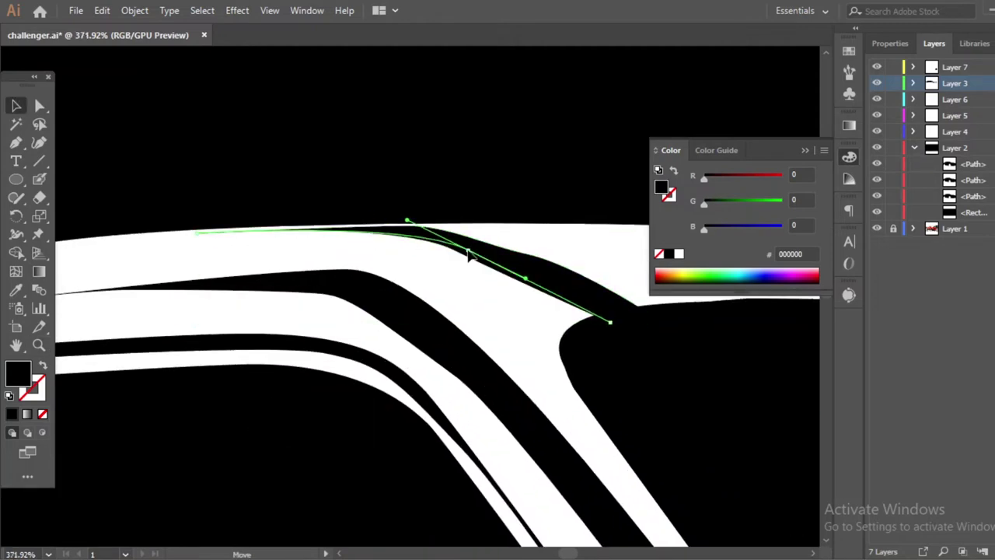
{"action": "left_click", "coordinate": [406, 234]}
{"action": "left_click", "coordinate": [422, 251]}
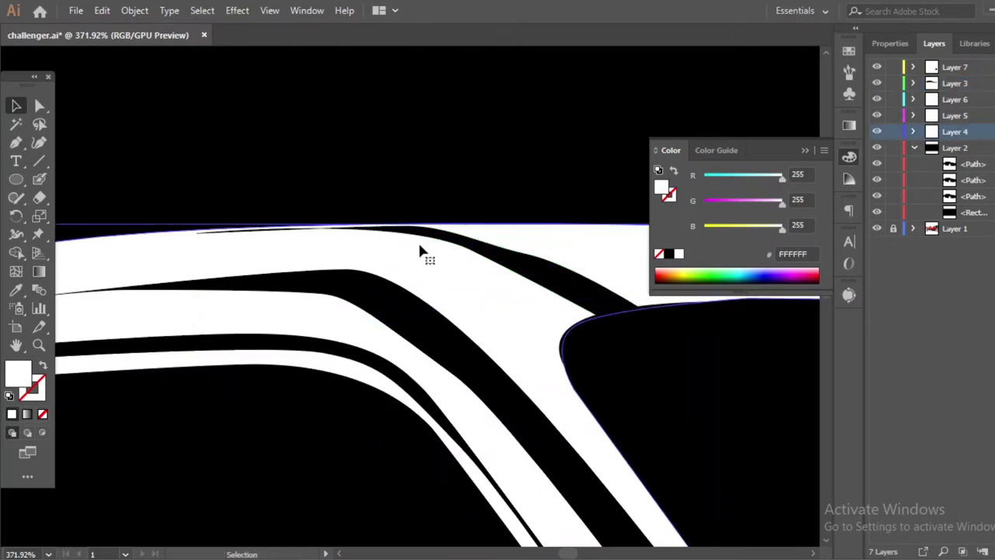
Thin the door and body lines to a 1 pt stroke
{"action": "scroll", "coordinate": [405, 264], "scroll_direction": "down", "scroll_amount": 5}
{"action": "scroll", "coordinate": [273, 259], "scroll_direction": "down", "scroll_amount": 3}
{"action": "scroll", "coordinate": [272, 259], "scroll_direction": "up", "scroll_amount": 1}
{"action": "scroll", "coordinate": [402, 266], "scroll_direction": "down", "scroll_amount": 1}
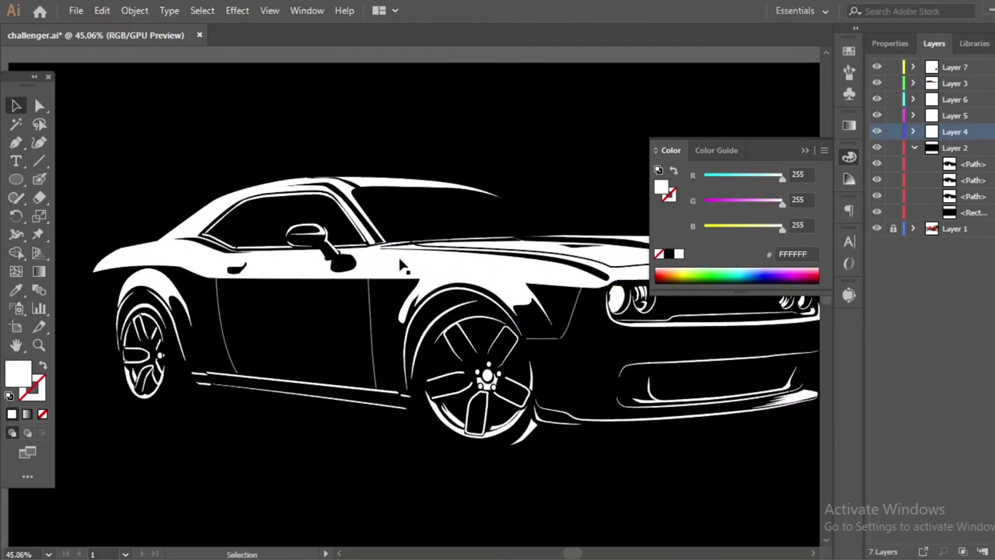
{"action": "left_click_drag", "start_coordinate": [466, 293], "coordinate": [422, 299]}
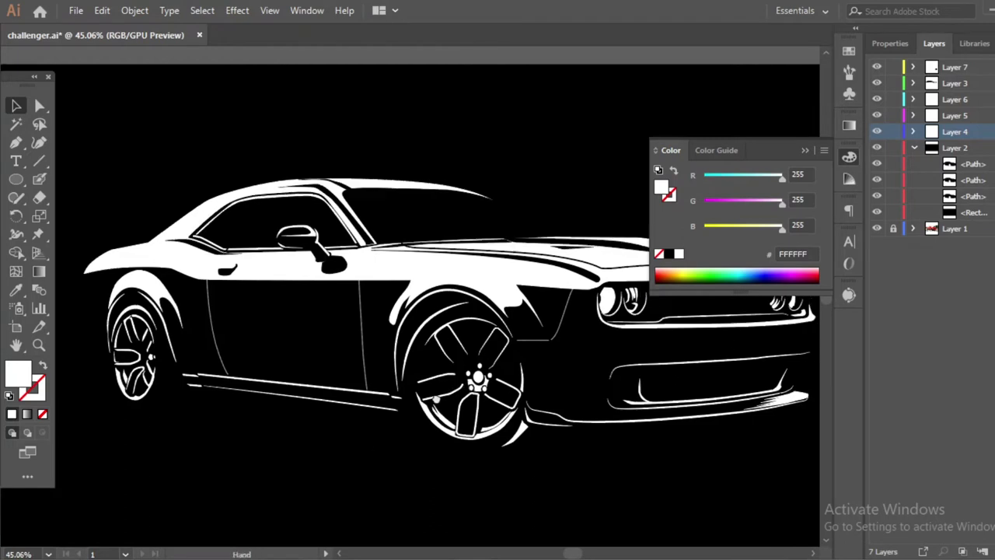
{"action": "left_click", "coordinate": [179, 349]}
{"action": "left_click", "coordinate": [880, 42]}
{"action": "left_click", "coordinate": [926, 237]}
{"action": "left_click", "coordinate": [328, 342]}
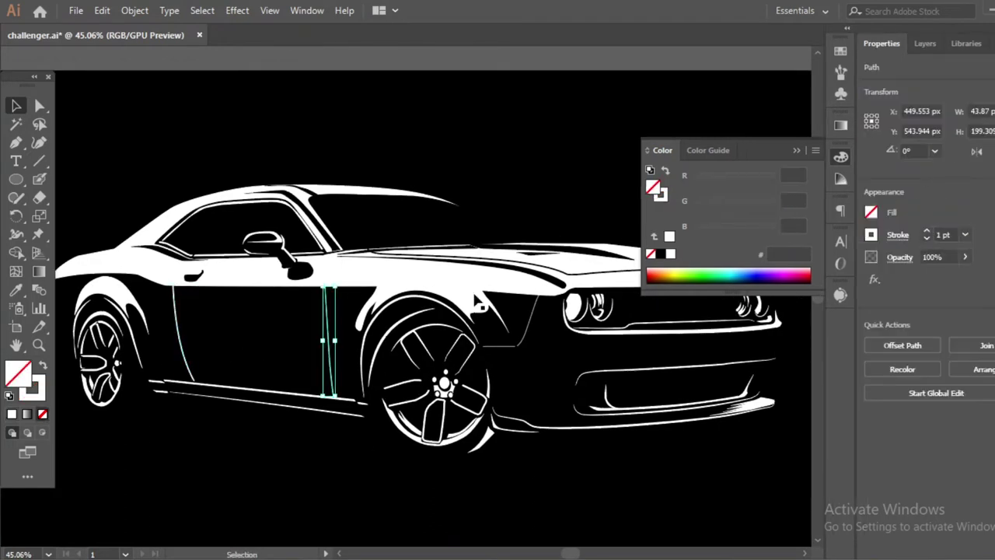
{"action": "left_click", "coordinate": [515, 345]}
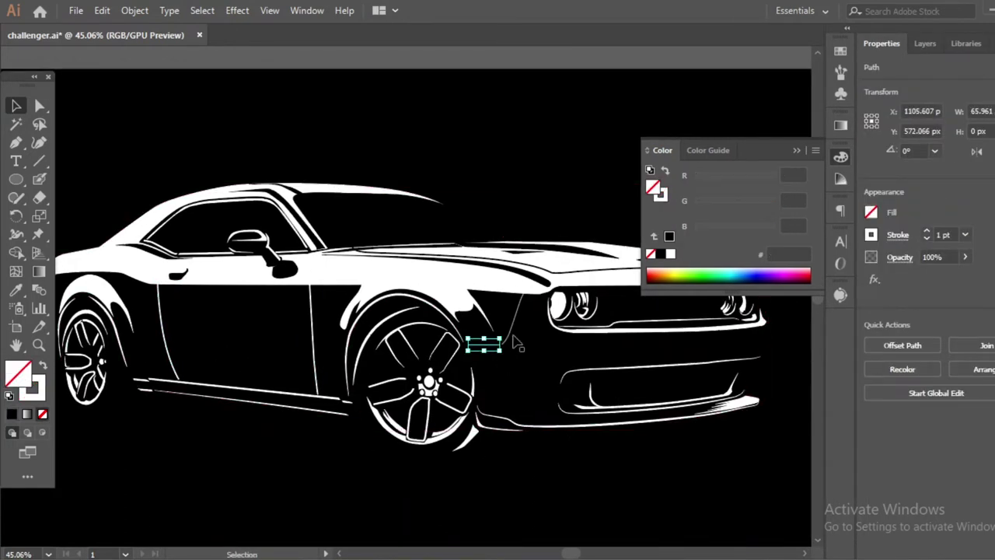
{"action": "left_click", "coordinate": [509, 311], "text": "shift"}
Zoom out and hide Layer 2 to reveal the red Challenger photo
{"action": "left_click_drag", "start_coordinate": [649, 366], "coordinate": [350, 371]}
{"action": "key", "text": "v"}
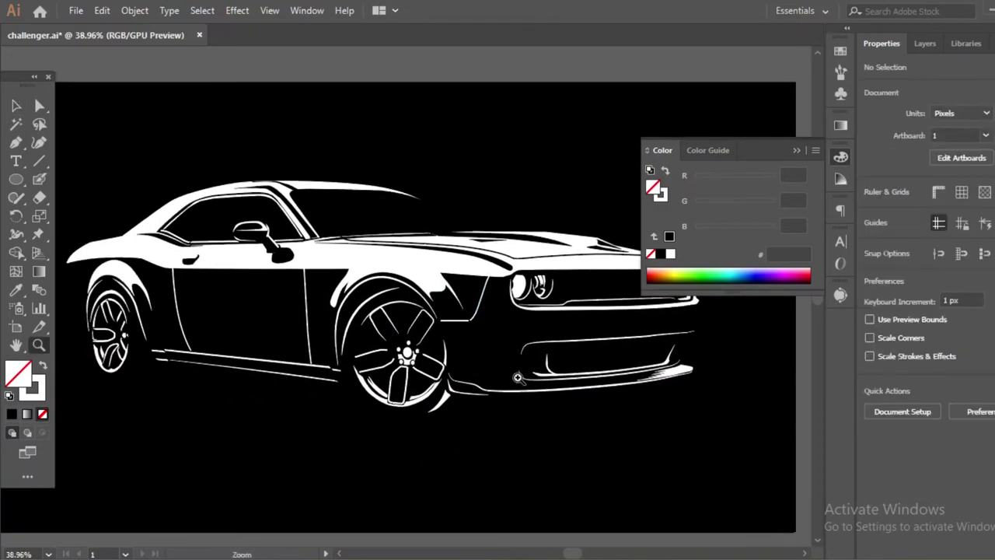
{"action": "left_click", "coordinate": [934, 43]}
{"action": "left_click", "coordinate": [877, 147]}
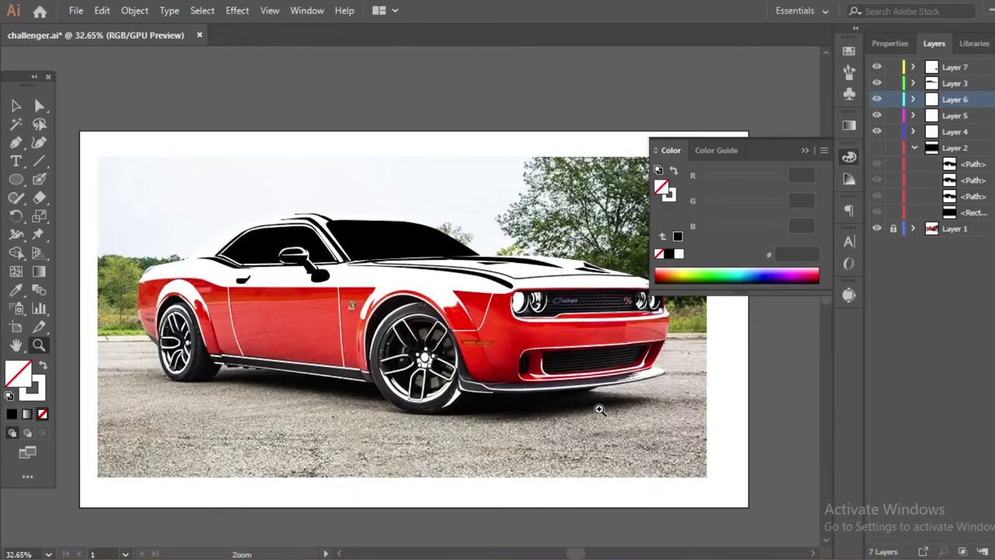
Zoom in on the car and make Layer 5 the active drawing layer
{"action": "left_click_drag", "start_coordinate": [600, 409], "coordinate": [558, 403]}
{"action": "left_click_drag", "start_coordinate": [293, 396], "coordinate": [189, 350]}
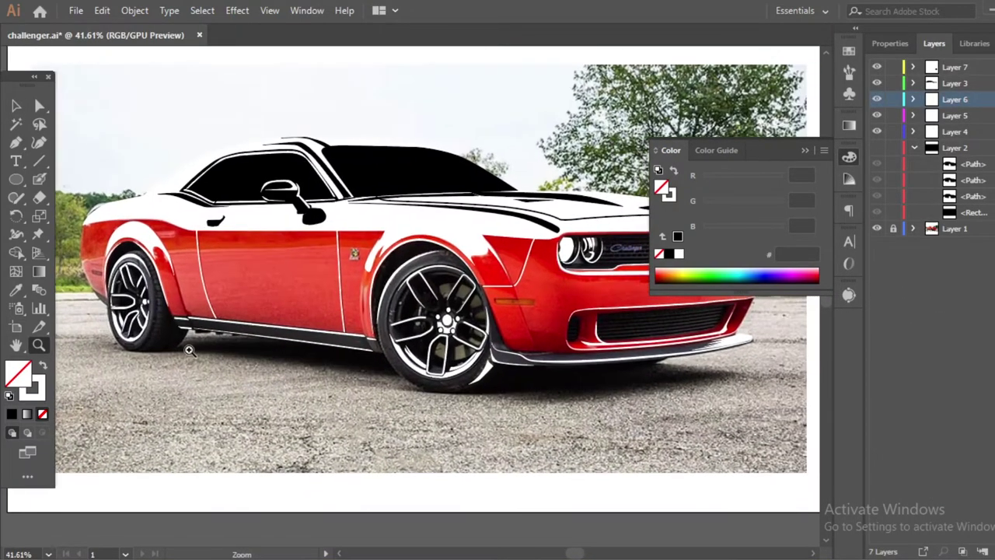
{"action": "left_click_drag", "start_coordinate": [115, 351], "coordinate": [177, 340]}
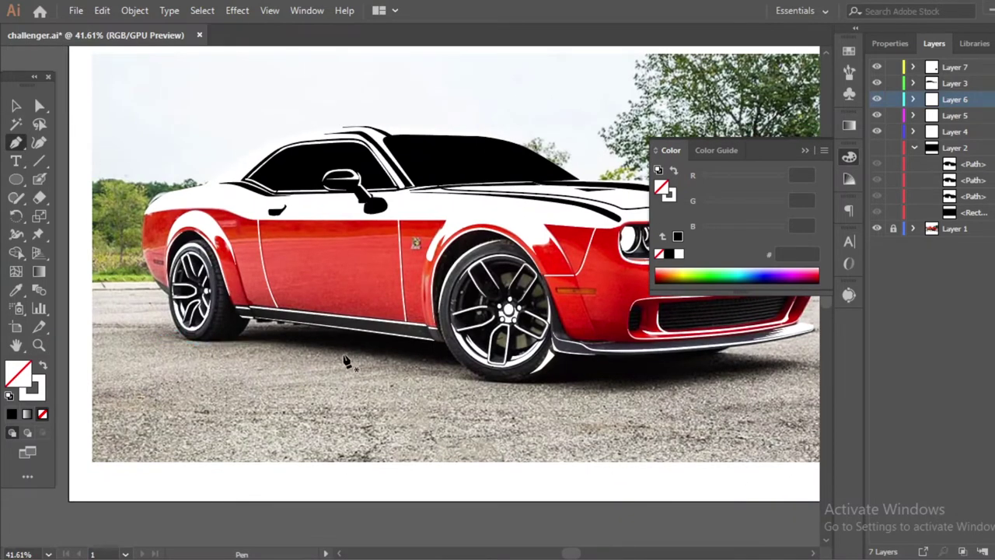
{"action": "left_click", "coordinate": [947, 117]}
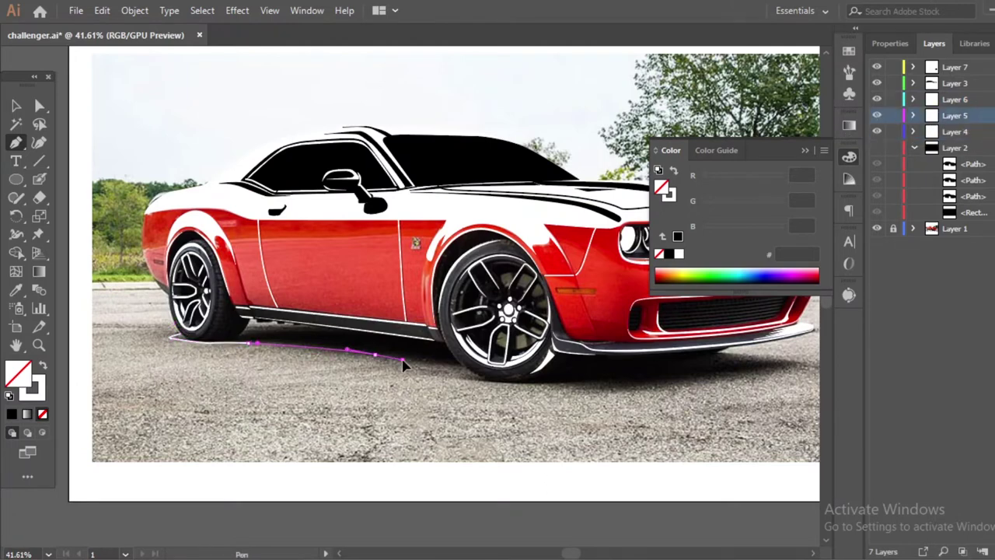
Outline the ground shadow back to the rear tire and fill it white
{"action": "key", "text": "ctrl+z"}
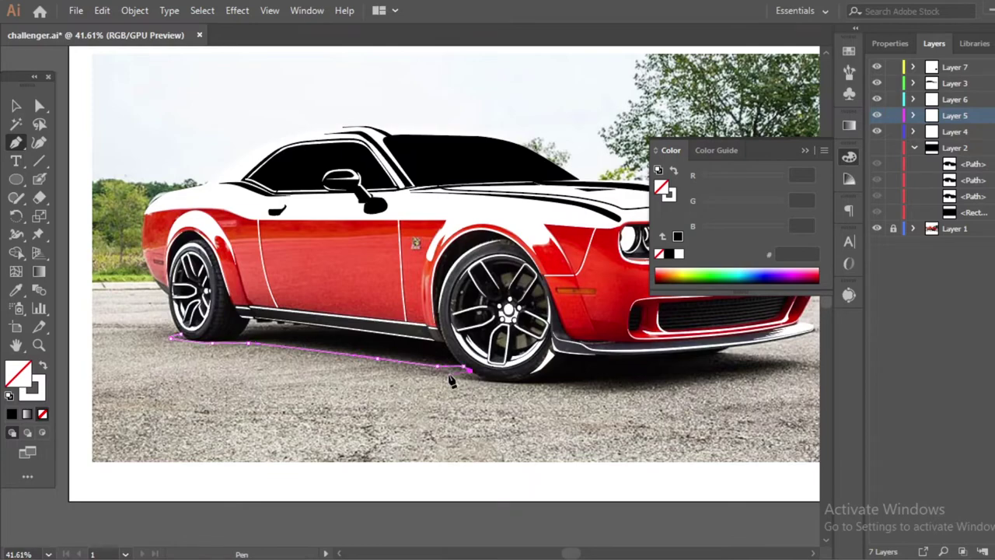
{"action": "scroll", "coordinate": [576, 389], "scroll_direction": "up", "scroll_amount": 2}
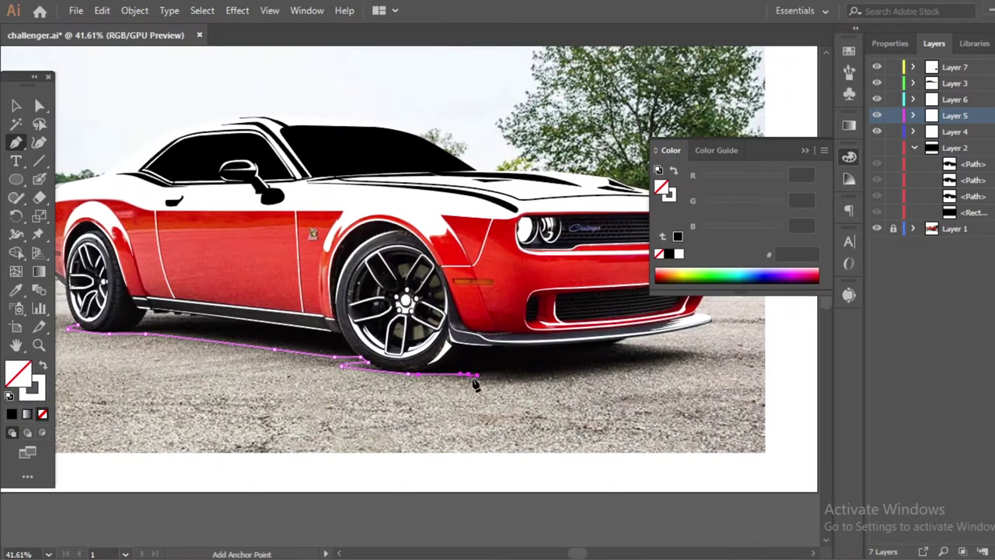
{"action": "scroll", "coordinate": [473, 381], "scroll_direction": "down", "scroll_amount": 2}
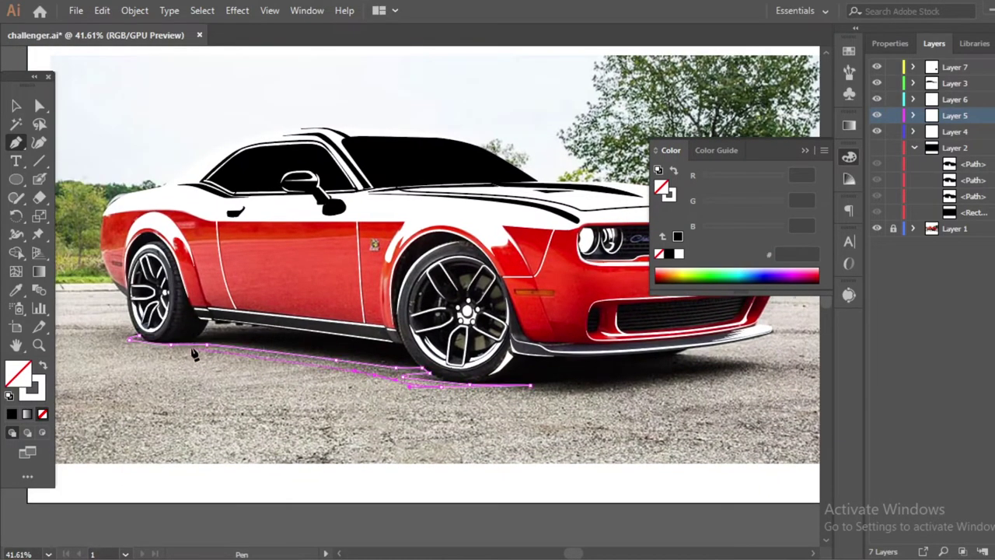
{"action": "left_click", "coordinate": [123, 342]}
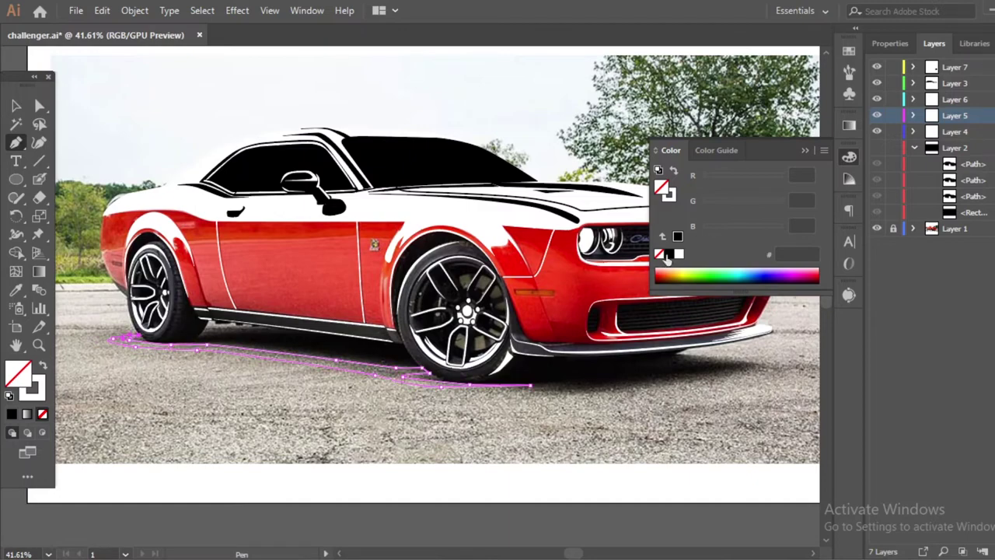
{"action": "key", "text": "shift+x"}
{"action": "key", "text": "z"}
{"action": "left_click", "coordinate": [425, 426], "text": "alt"}
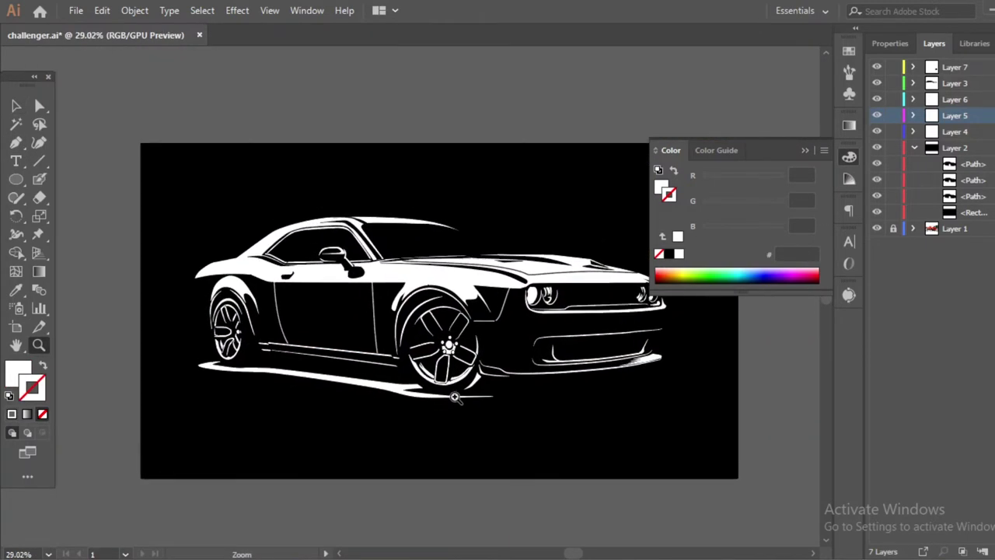
With Layer 4 hidden, Pen-trace the hood scoop opening and fill it black
{"action": "mouse_move", "coordinate": [455, 397]}
{"action": "left_mouse_down"}
{"action": "mouse_move", "coordinate": [577, 252]}
{"action": "mouse_move", "coordinate": [645, 257]}
{"action": "left_mouse_up"}
{"action": "left_click", "coordinate": [877, 148]}
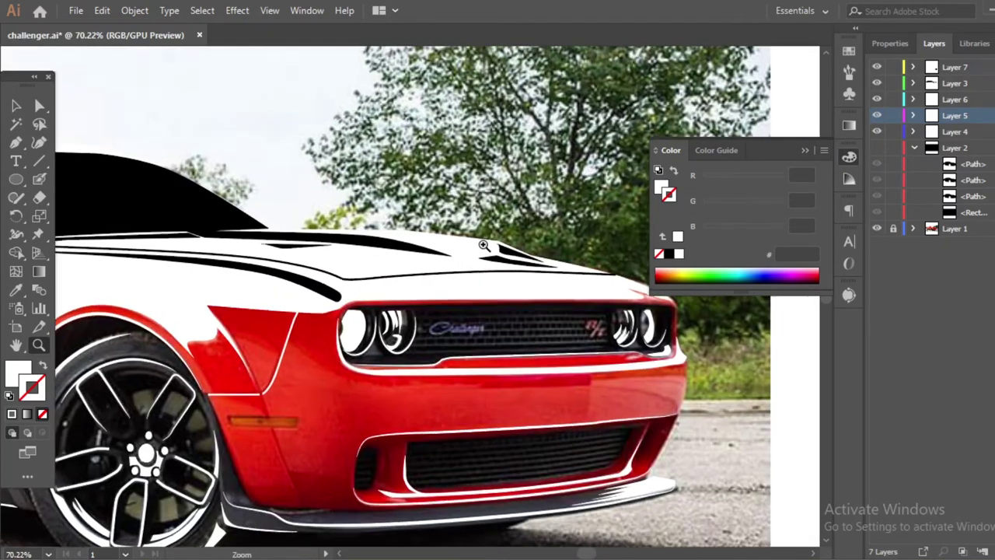
{"action": "left_click_drag", "start_coordinate": [466, 350], "coordinate": [529, 342]}
{"action": "key", "text": "p"}
{"action": "left_click", "coordinate": [877, 131]}
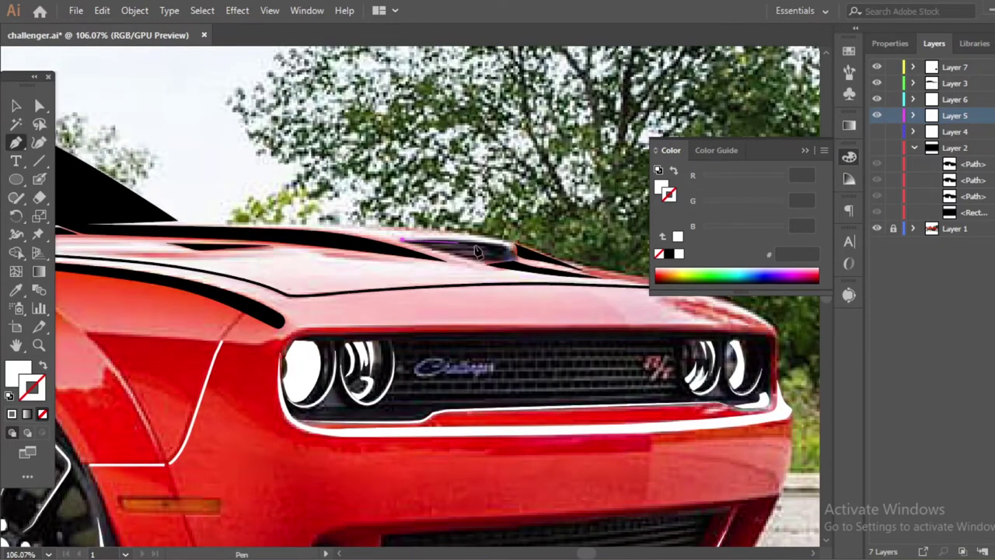
{"action": "left_click", "coordinate": [403, 240]}
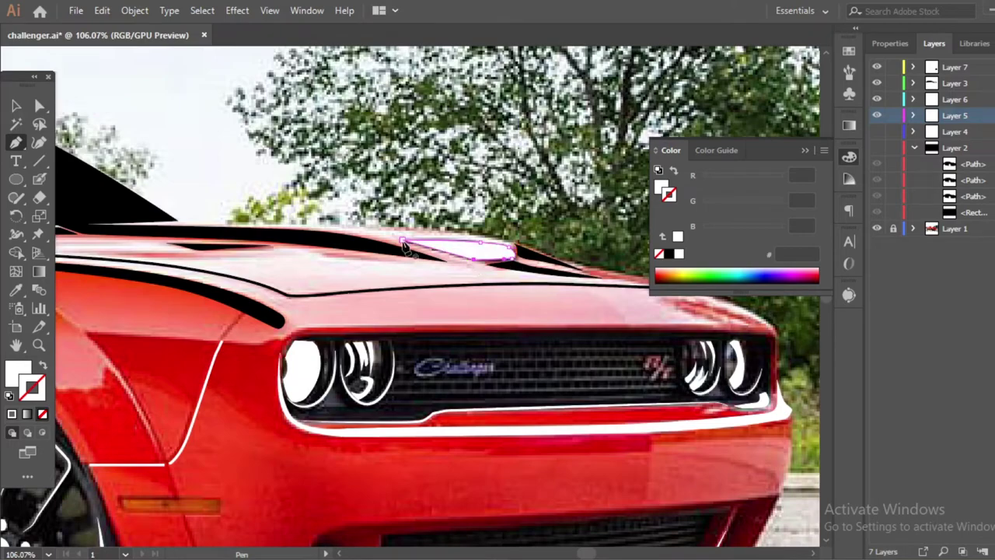
{"action": "left_click", "coordinate": [667, 254]}
{"action": "key", "text": "z"}
{"action": "mouse_move", "coordinate": [435, 298]}
{"action": "left_mouse_down"}
{"action": "mouse_move", "coordinate": [349, 298]}
{"action": "mouse_move", "coordinate": [878, 156]}
{"action": "left_mouse_up"}
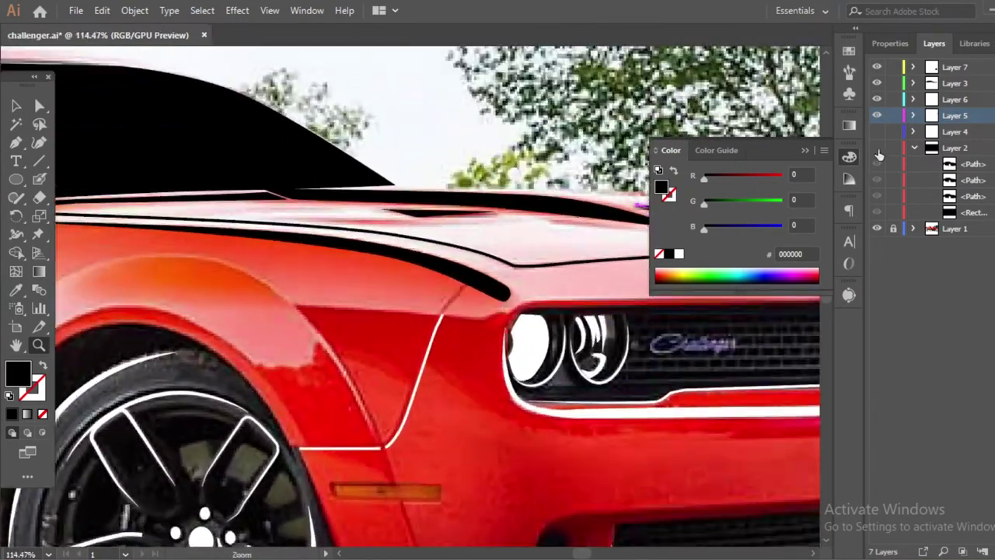
{"action": "left_click_drag", "start_coordinate": [445, 323], "coordinate": [455, 323]}
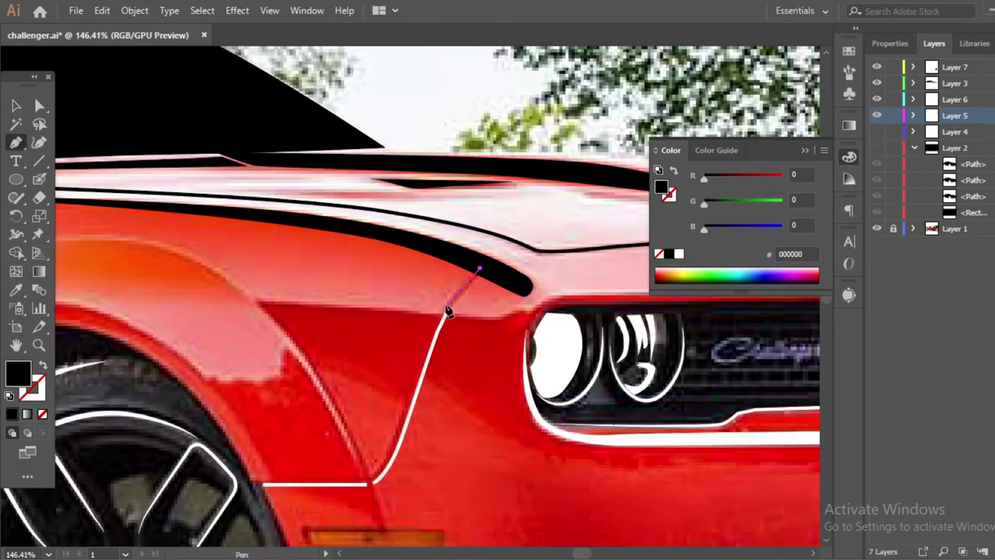
Give the fender seam line a stroke with no fill and deselect it
{"action": "left_click", "coordinate": [659, 254]}
{"action": "key", "text": "x"}
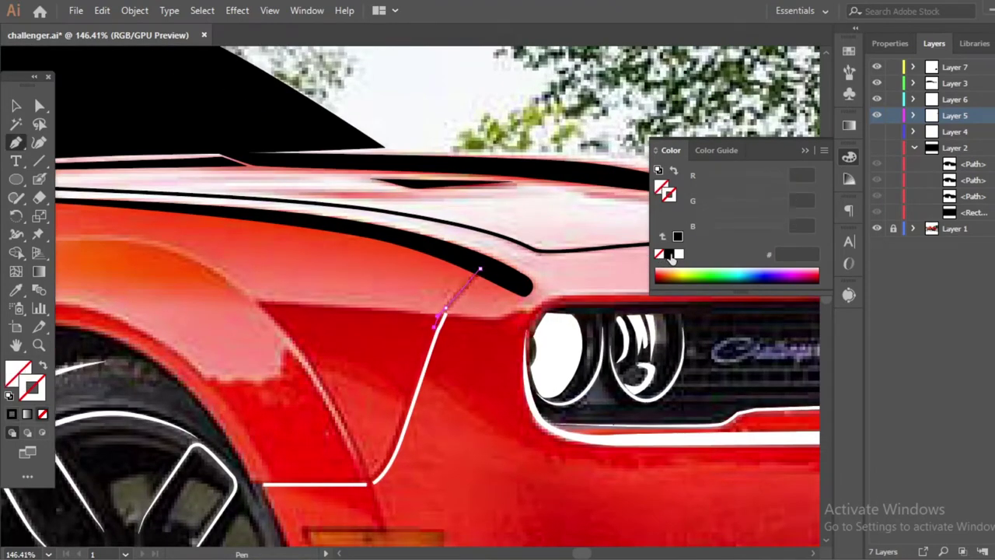
{"action": "left_click", "coordinate": [449, 311], "text": "ctrl"}
{"action": "scroll", "coordinate": [449, 311], "scroll_direction": "down", "scroll_amount": 5}
{"action": "scroll", "coordinate": [391, 321], "scroll_direction": "up", "scroll_amount": 2}
{"action": "scroll", "coordinate": [391, 322], "scroll_direction": "up", "scroll_amount": 2}
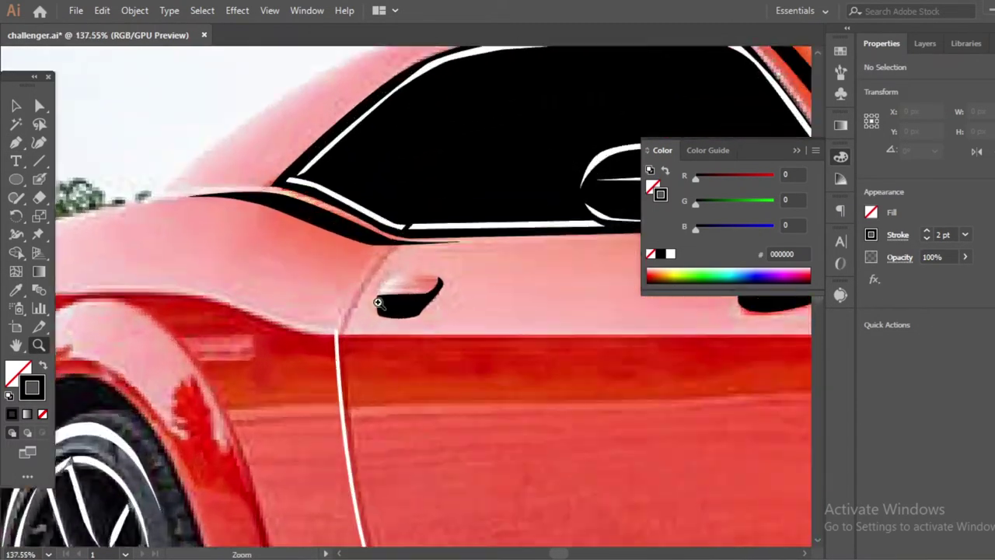
{"action": "scroll", "coordinate": [408, 236], "scroll_direction": "up", "scroll_amount": 2}
Extend the rear and front door seam lines up to the window edge
{"action": "left_click", "coordinate": [408, 236]}
{"action": "left_click", "coordinate": [356, 296]}
{"action": "left_click", "coordinate": [337, 336]}
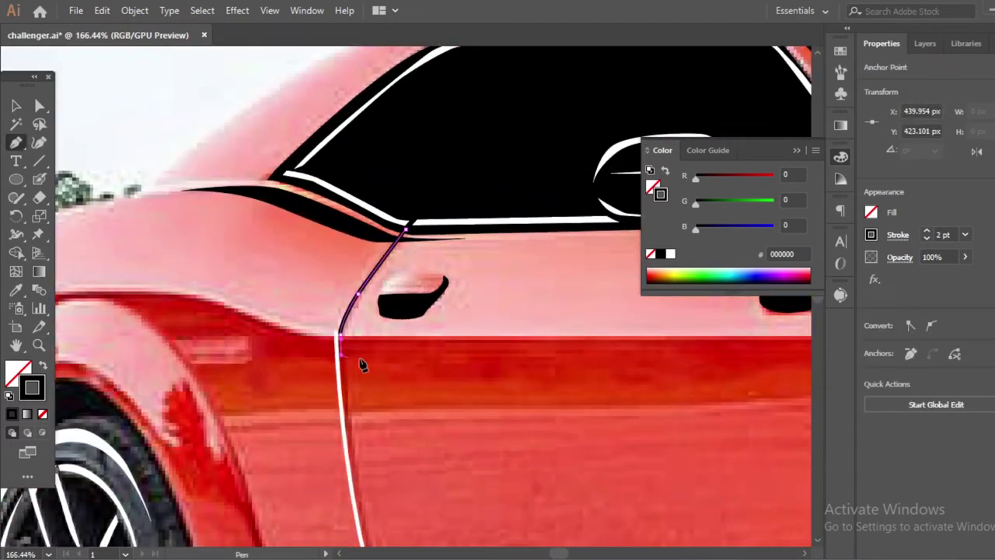
{"action": "mouse_move", "coordinate": [683, 326]}
{"action": "left_mouse_down"}
{"action": "mouse_move", "coordinate": [582, 332]}
{"action": "mouse_move", "coordinate": [506, 225]}
{"action": "left_mouse_up"}
{"action": "left_click", "coordinate": [506, 262]}
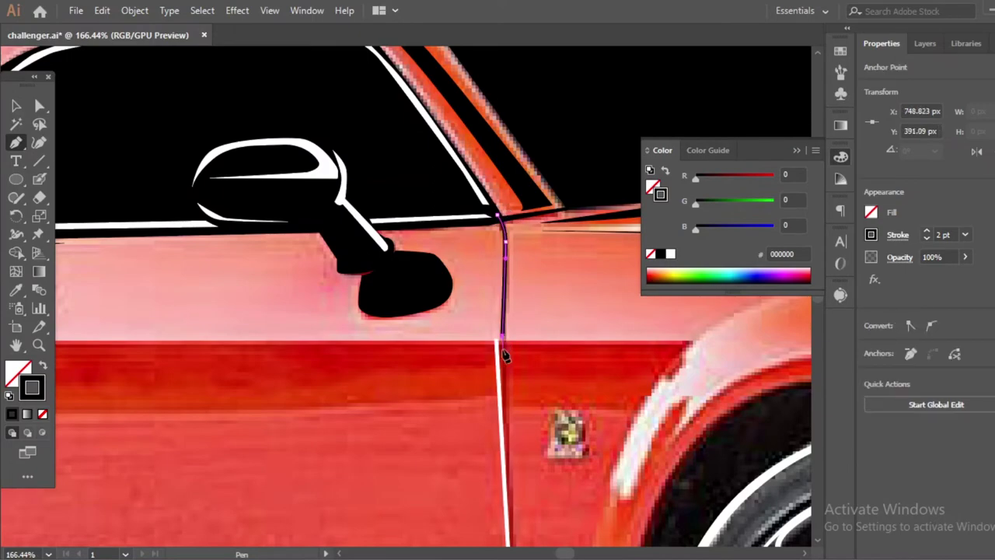
{"action": "left_click", "coordinate": [506, 351]}
{"action": "scroll", "coordinate": [332, 403], "scroll_direction": "down", "scroll_amount": 5}
{"action": "scroll", "coordinate": [332, 396], "scroll_direction": "down", "scroll_amount": 1}
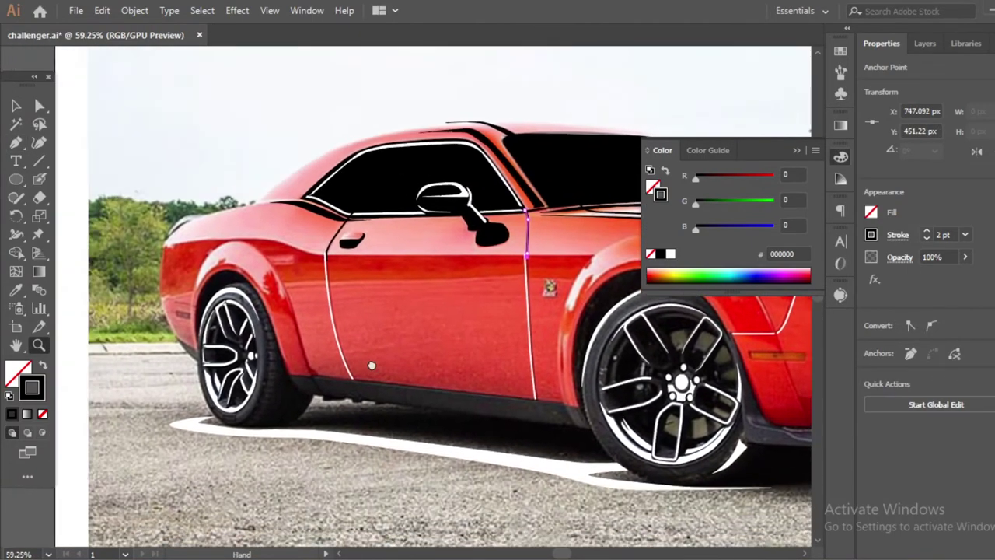
{"action": "scroll", "coordinate": [334, 371], "scroll_direction": "up", "scroll_amount": 1}
{"action": "scroll", "coordinate": [333, 371], "scroll_direction": "down", "scroll_amount": 2}
{"action": "scroll", "coordinate": [394, 340], "scroll_direction": "down", "scroll_amount": 1}
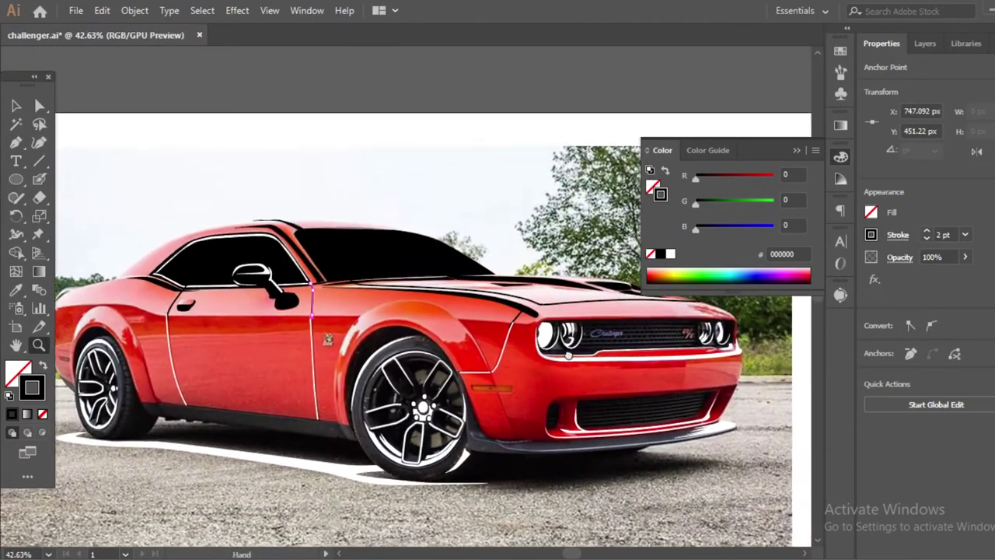
{"action": "scroll", "coordinate": [574, 336], "scroll_direction": "up", "scroll_amount": 2}
{"action": "scroll", "coordinate": [611, 335], "scroll_direction": "down", "scroll_amount": 1}
Show the Layers panel and briefly preview Layer 2
{"action": "left_click", "coordinate": [924, 42]}
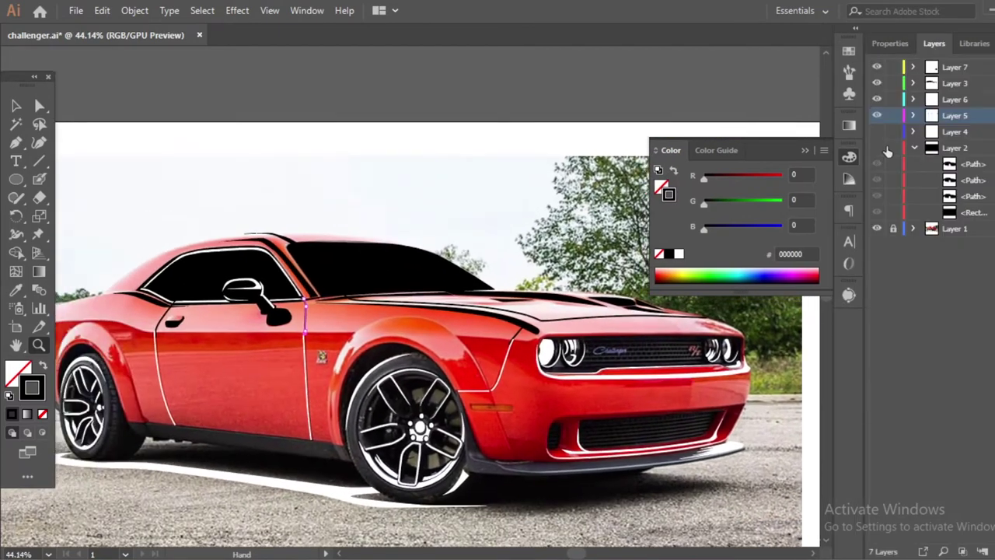
{"action": "left_click", "coordinate": [877, 147]}
{"action": "scroll", "coordinate": [668, 342], "scroll_direction": "up", "scroll_amount": 1}
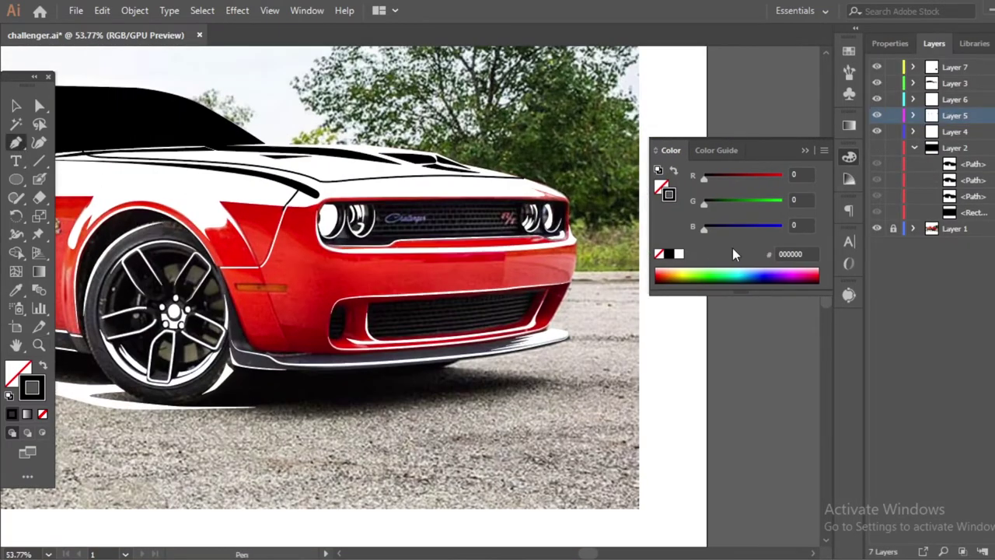
With stroke None and Layer 5 hidden, draw a white shadow under the front bumper
{"action": "left_click", "coordinate": [658, 253]}
{"action": "left_click", "coordinate": [877, 115]}
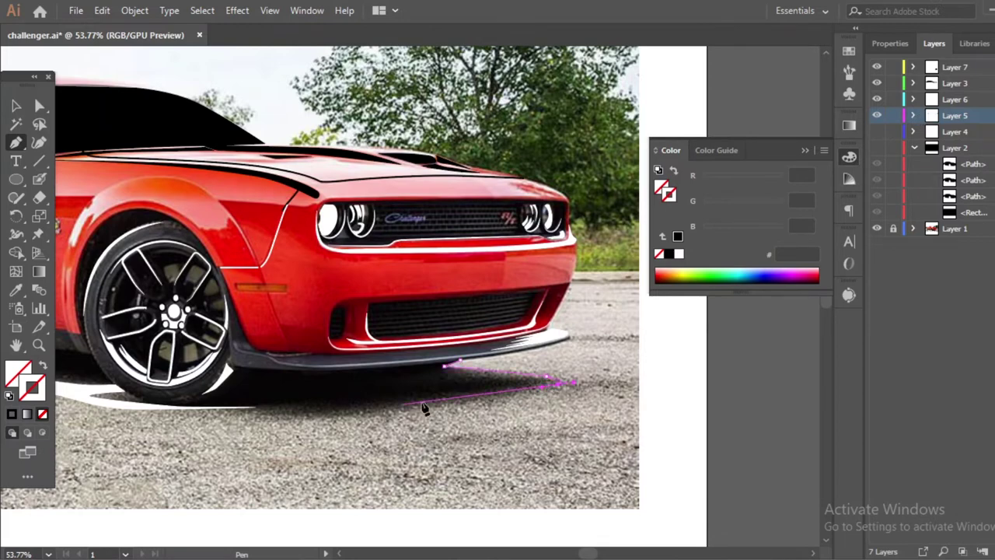
{"action": "left_click_drag", "start_coordinate": [276, 411], "coordinate": [595, 396]}
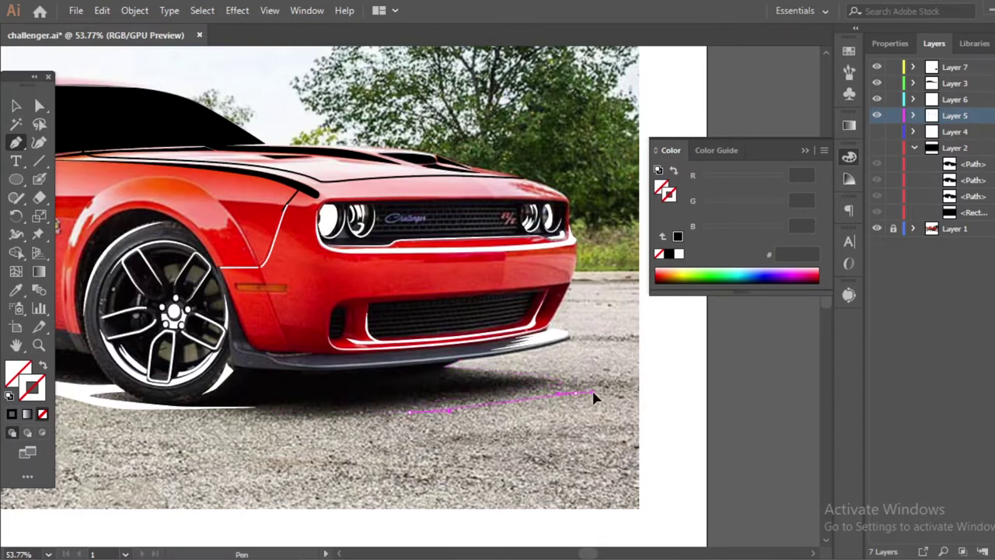
{"action": "left_click", "coordinate": [460, 363]}
{"action": "left_click", "coordinate": [678, 253]}
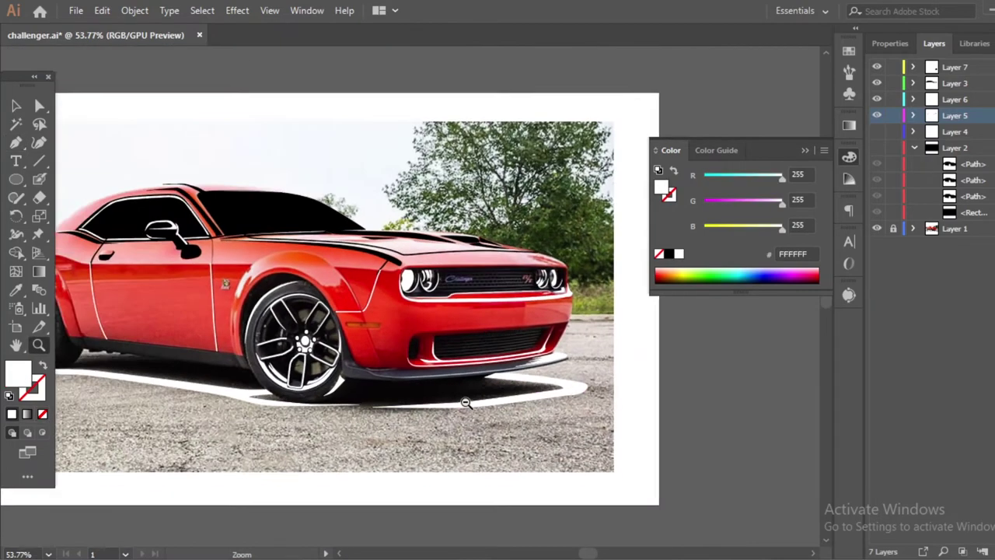
{"action": "scroll", "coordinate": [421, 435], "scroll_direction": "down", "scroll_amount": 2}
{"action": "scroll", "coordinate": [420, 436], "scroll_direction": "up", "scroll_amount": 1}
Trace the side ground shadow from the front back to the rear wheel
{"action": "key", "text": "p"}
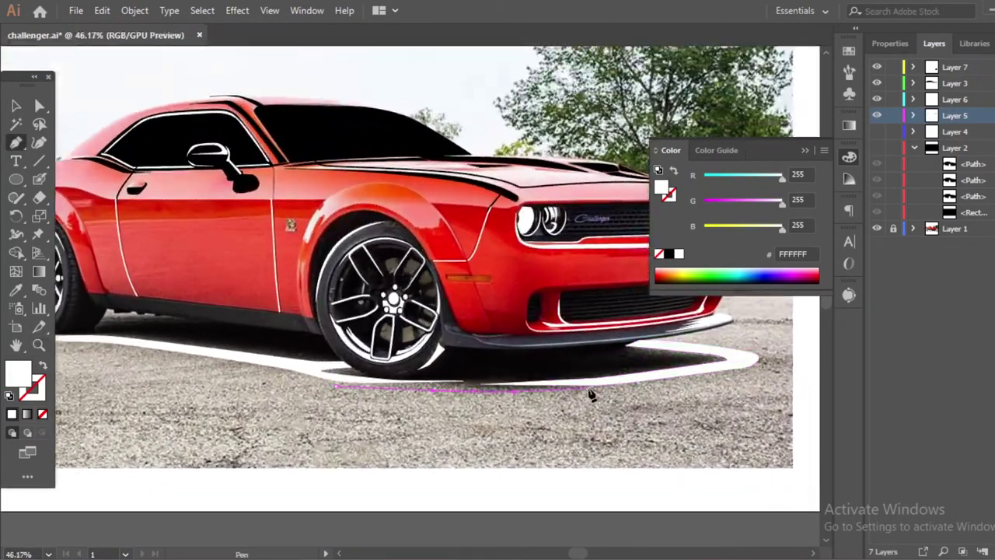
{"action": "key", "text": "z"}
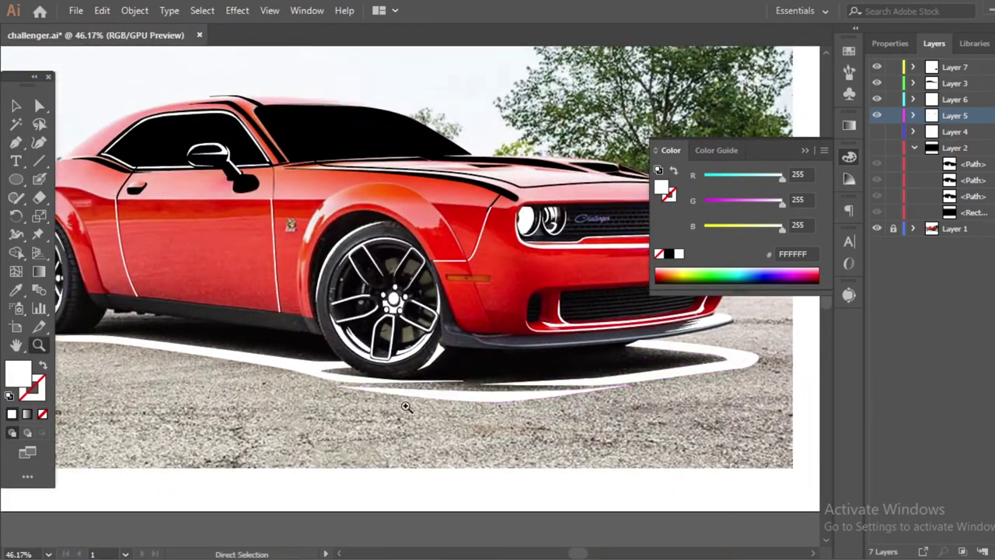
{"action": "scroll", "coordinate": [334, 410], "scroll_direction": "down", "scroll_amount": 2}
{"action": "scroll", "coordinate": [335, 409], "scroll_direction": "up", "scroll_amount": 1}
{"action": "scroll", "coordinate": [300, 354], "scroll_direction": "up", "scroll_amount": 1}
{"action": "key", "text": "p"}
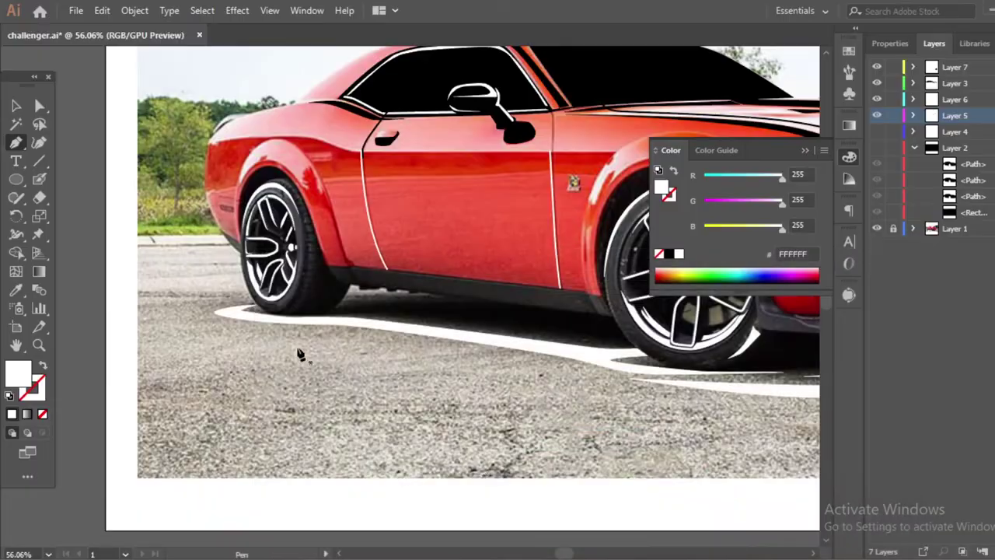
{"action": "left_click", "coordinate": [650, 389]}
{"action": "left_click", "coordinate": [480, 351]}
{"action": "left_click", "coordinate": [349, 332]}
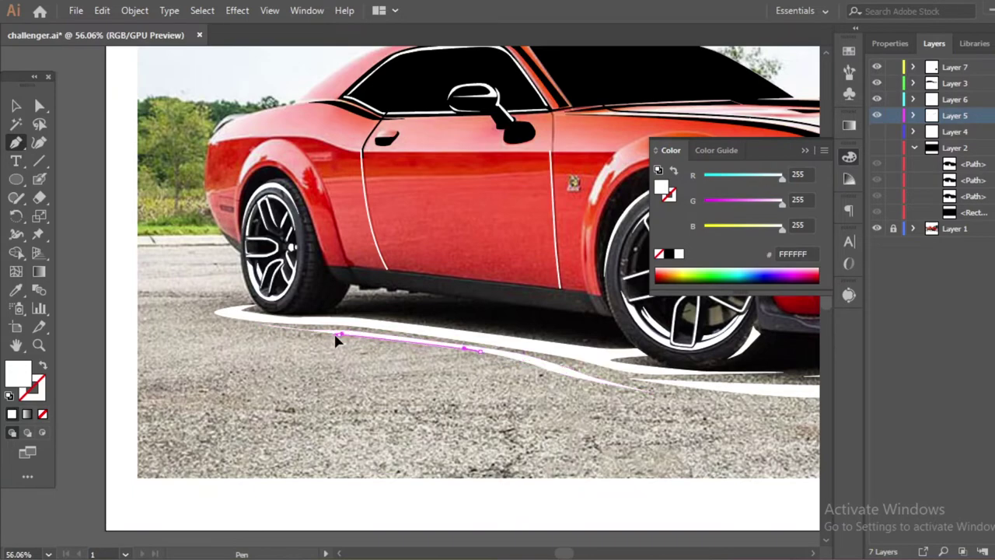
{"action": "left_click", "coordinate": [286, 330]}
{"action": "left_click", "coordinate": [261, 324]}
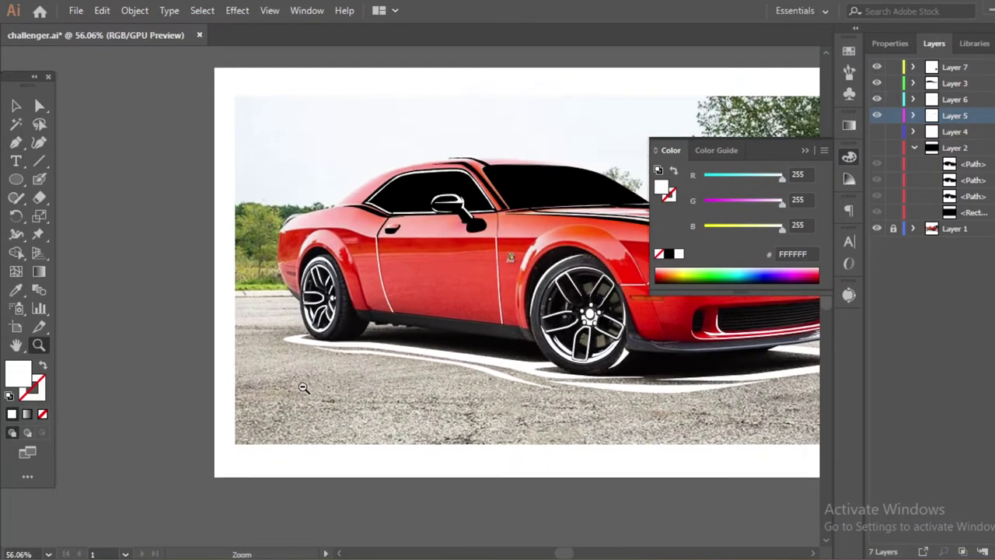
{"action": "key", "text": "z"}
{"action": "left_click", "coordinate": [377, 387], "text": "alt"}
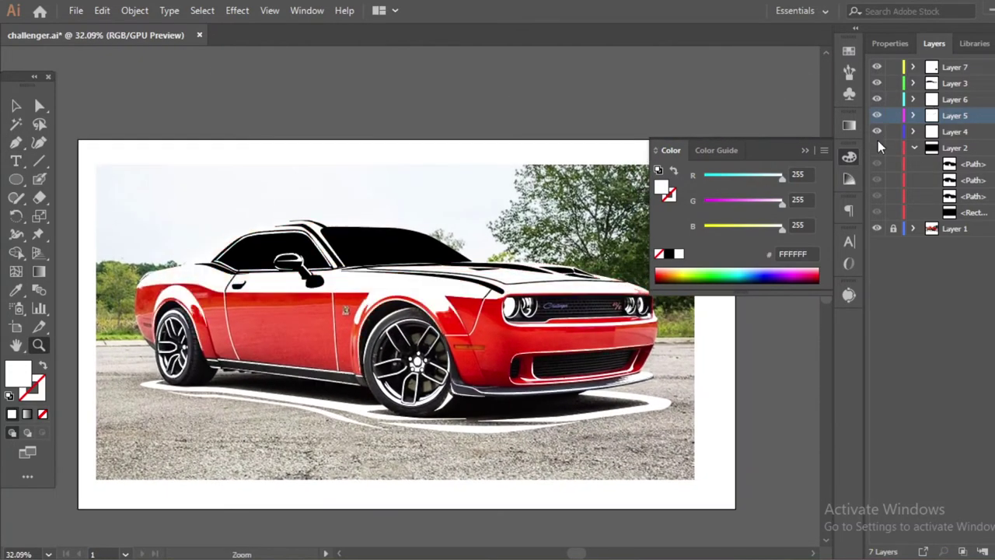
Show Layer 2 and redraw the door's front edge curving up to the beltline
{"action": "left_click", "coordinate": [876, 148]}
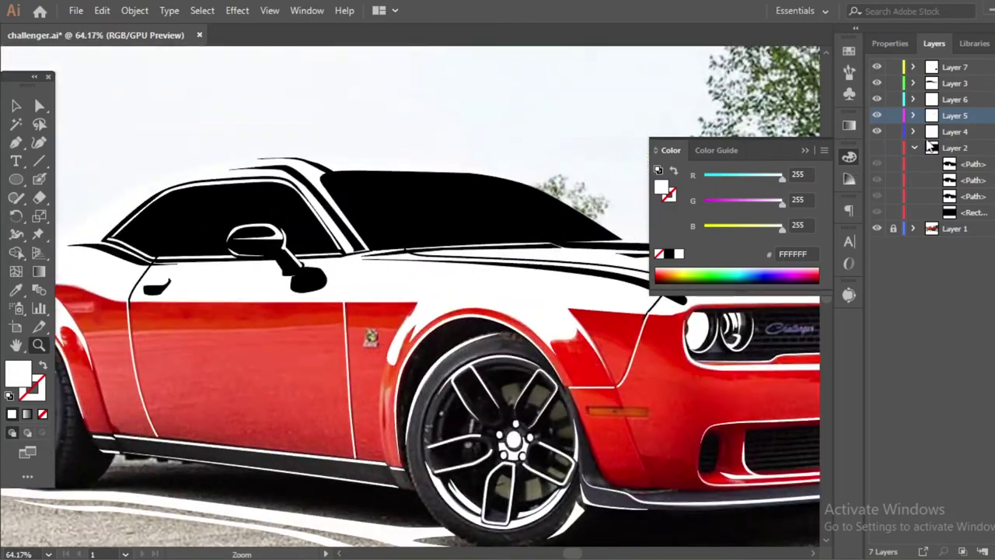
{"action": "key", "text": "v"}
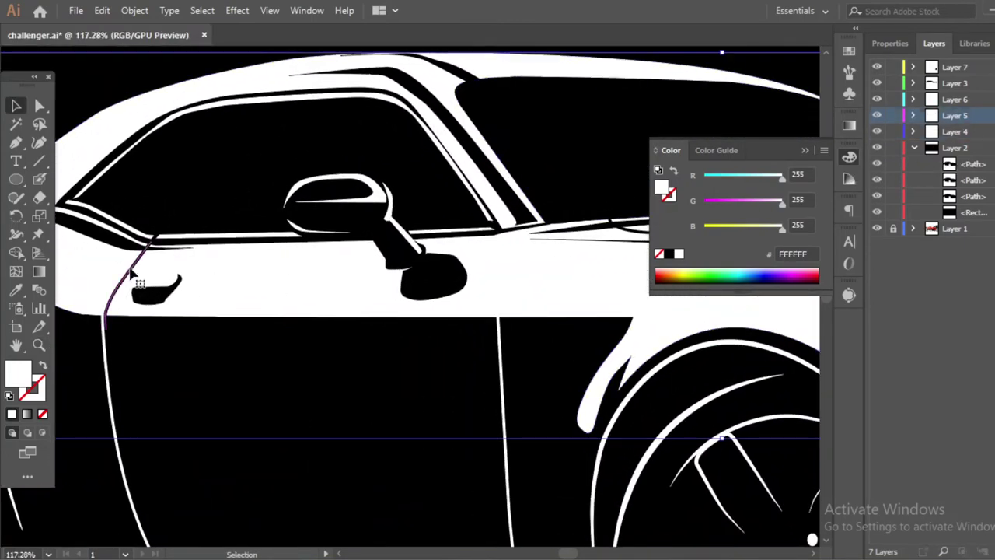
{"action": "left_click", "coordinate": [124, 279]}
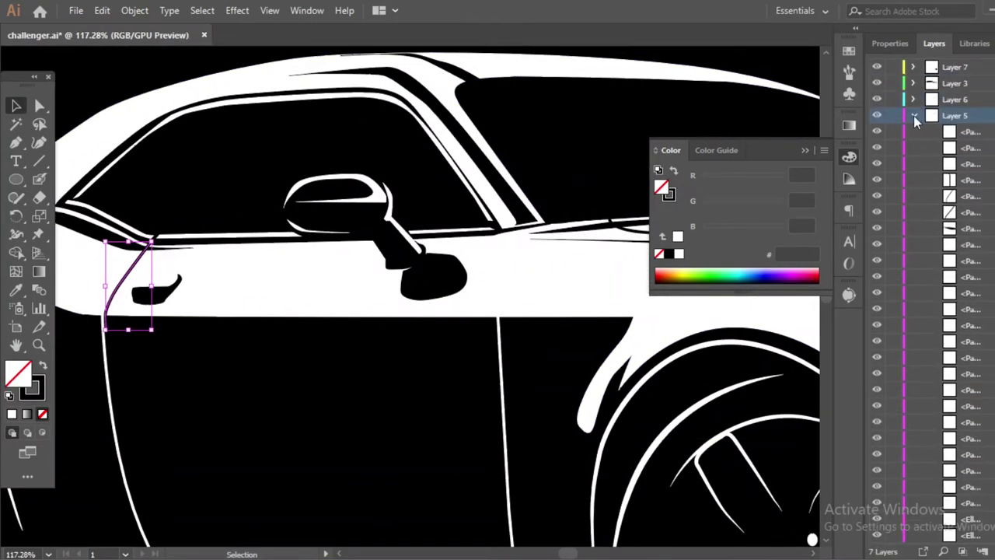
{"action": "left_click", "coordinate": [914, 115]}
{"action": "left_click_drag", "start_coordinate": [497, 316], "coordinate": [475, 314]}
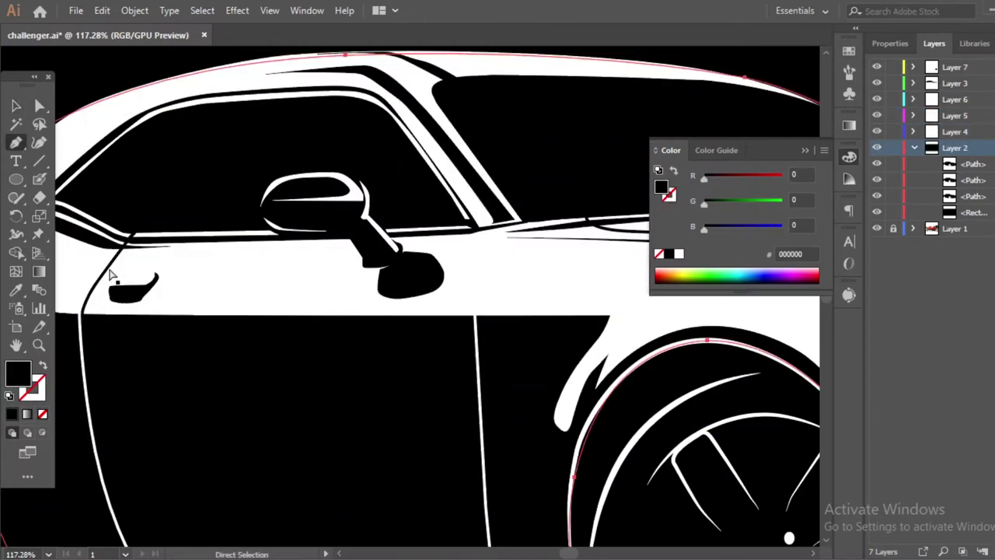
{"action": "left_click", "coordinate": [111, 276]}
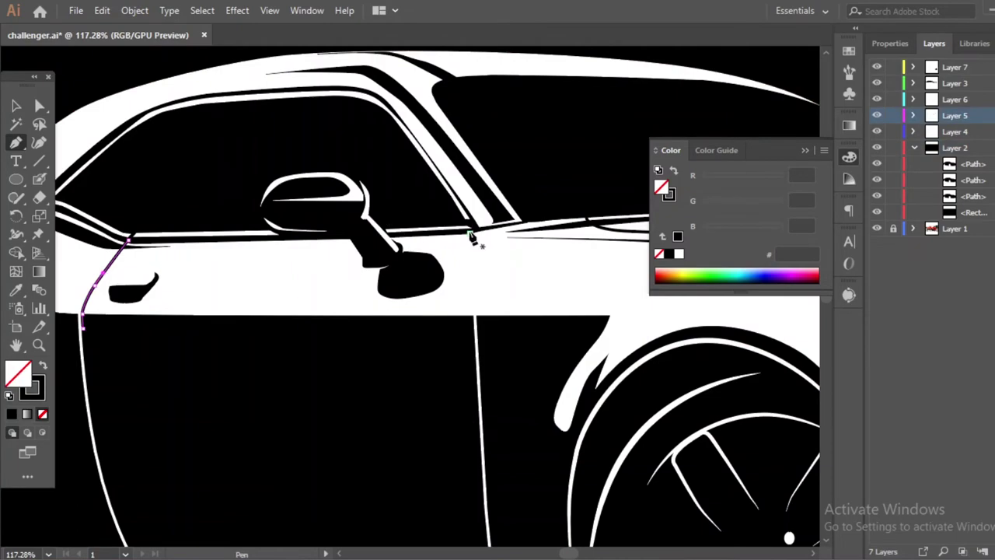
{"action": "key", "text": "v"}
Swap the line's fill and stroke, then zoom to the car's front half
{"action": "key", "text": "ctrl+0"}
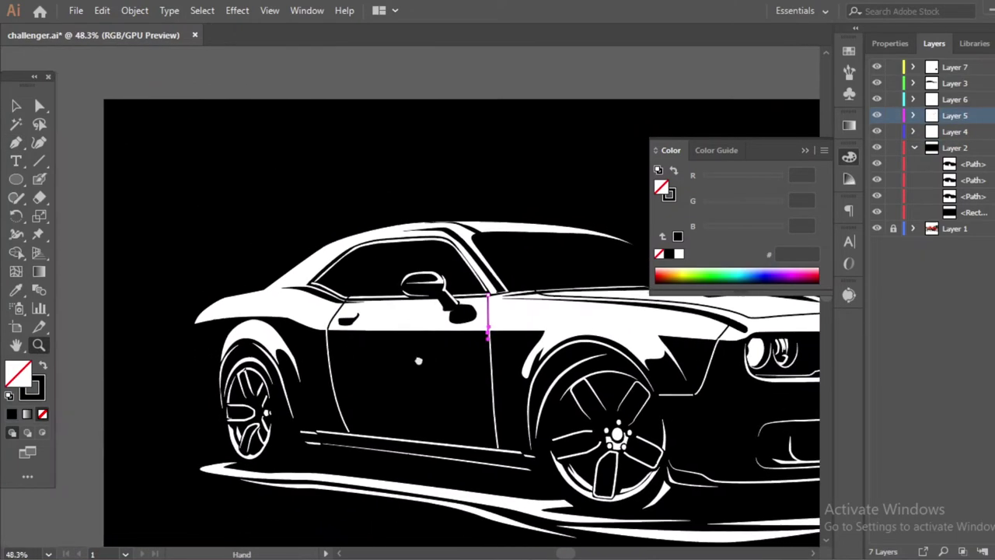
{"action": "key", "text": "shift+x"}
{"action": "scroll", "coordinate": [332, 288], "scroll_direction": "left", "scroll_amount": 3}
{"action": "key", "text": "z"}
{"action": "scroll", "coordinate": [328, 346], "scroll_direction": "down", "scroll_amount": 1}
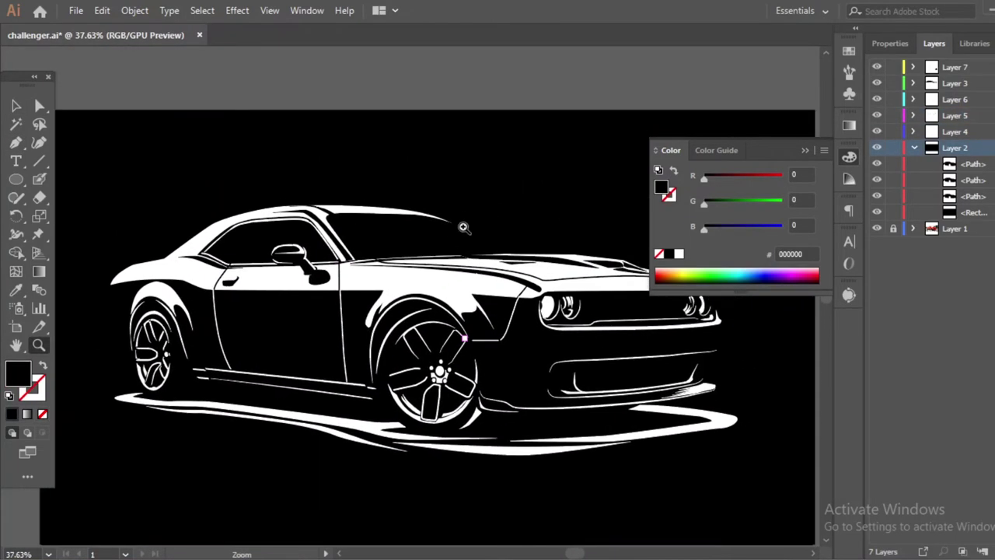
{"action": "scroll", "coordinate": [464, 224], "scroll_direction": "down", "scroll_amount": 1}
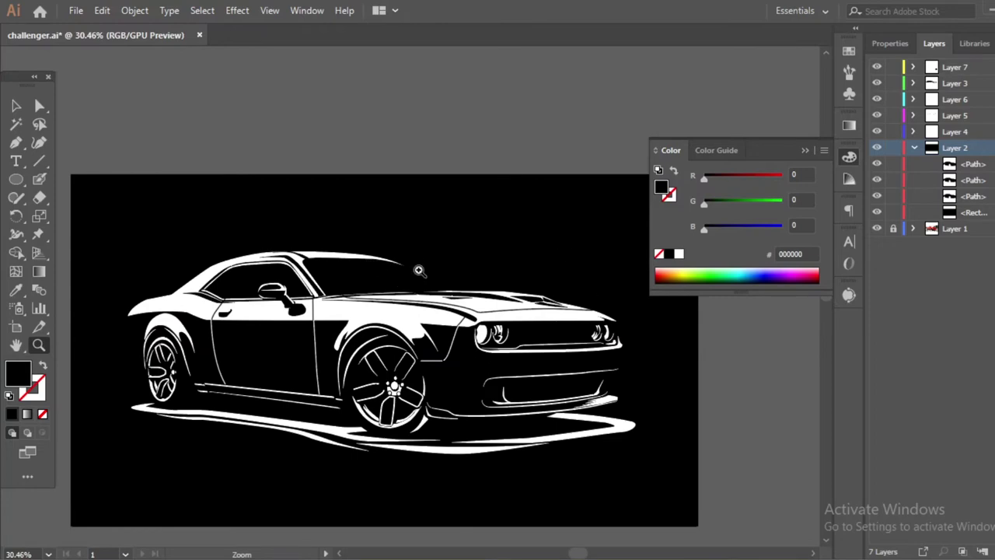
{"action": "mouse_move", "coordinate": [448, 276]}
{"action": "left_mouse_down"}
{"action": "mouse_move", "coordinate": [479, 284]}
{"action": "mouse_move", "coordinate": [461, 244]}
{"action": "left_mouse_up"}
Hide the black background, show the hidden overlay layers, and activate Layer 7
{"action": "left_click", "coordinate": [877, 148]}
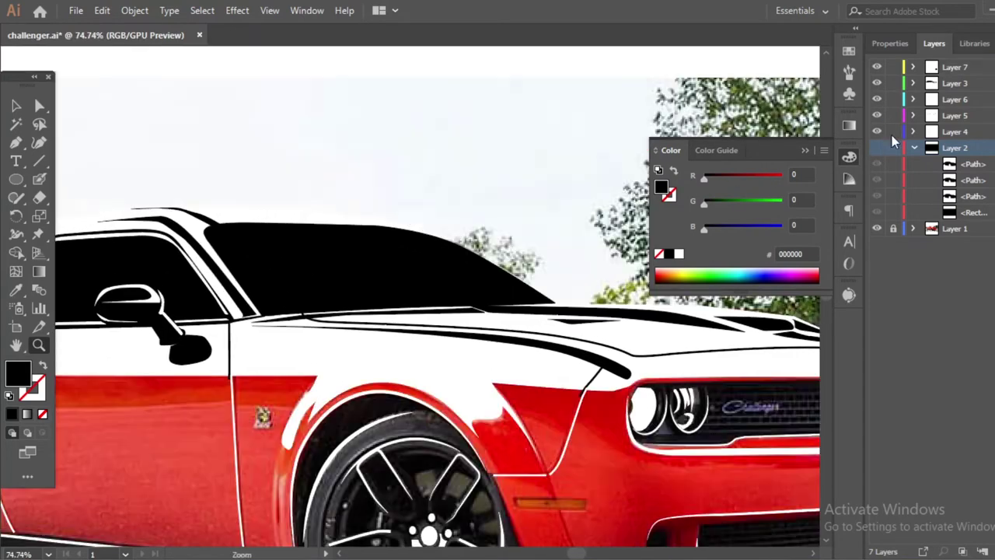
{"action": "left_click", "coordinate": [877, 95]}
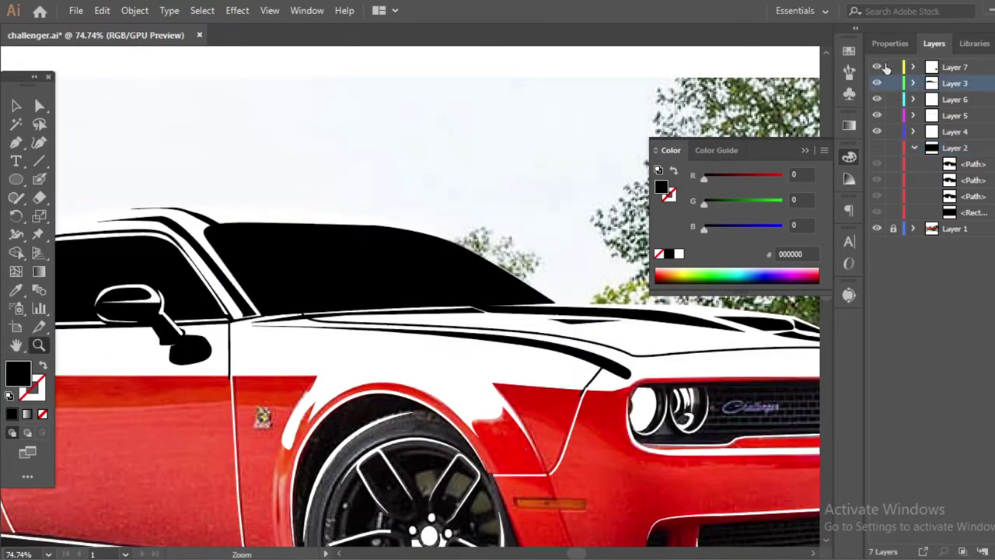
{"action": "left_click", "coordinate": [894, 78]}
{"action": "left_click_drag", "start_coordinate": [415, 241], "coordinate": [451, 242]}
{"action": "key", "text": "p"}
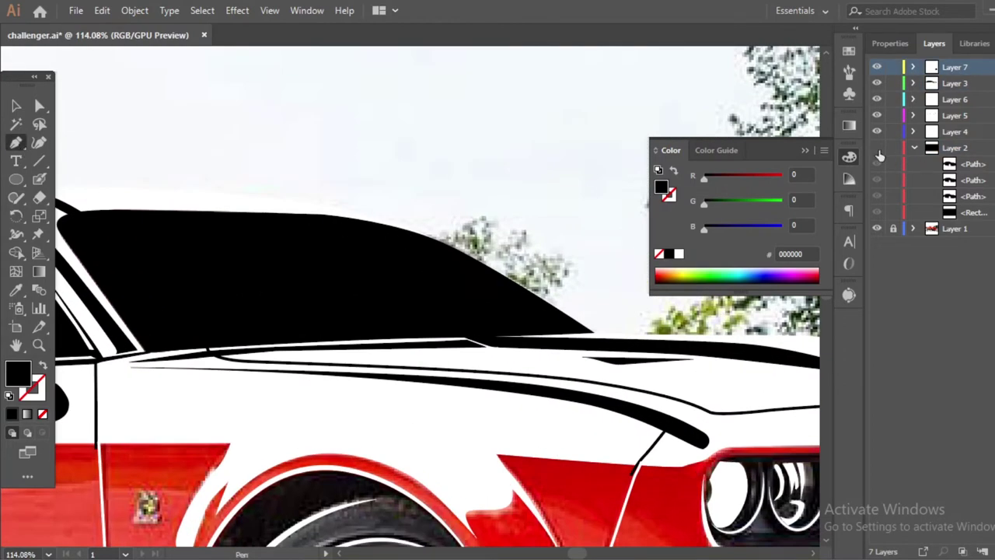
{"action": "left_click", "coordinate": [877, 148]}
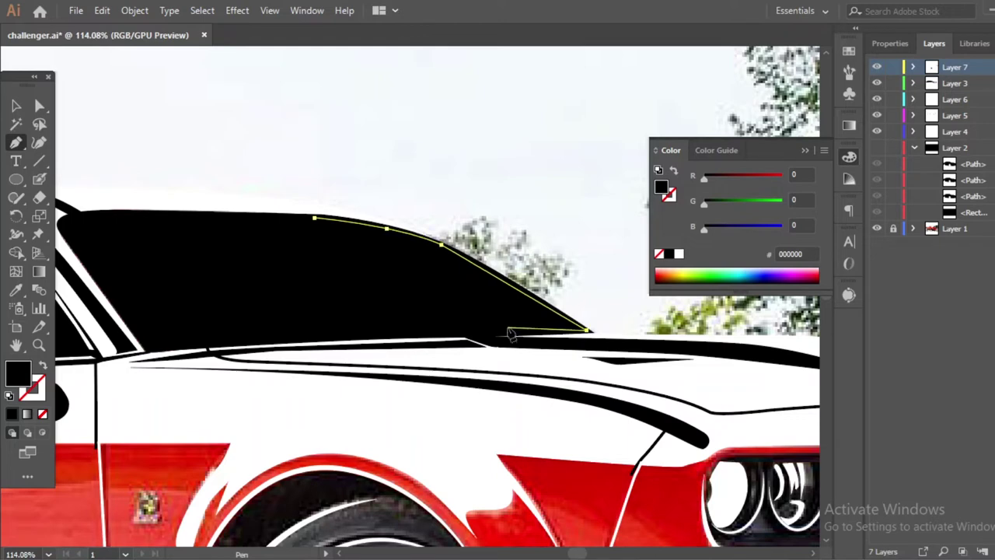
Trace a thin white strip along the windshield's top edge and begin the A-pillar
{"action": "left_click", "coordinate": [586, 330]}
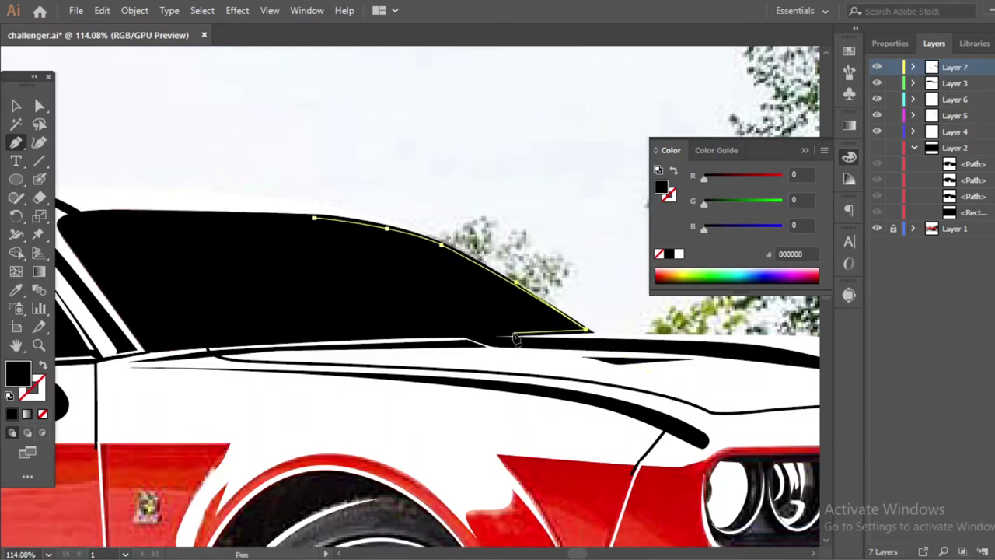
{"action": "left_click_drag", "start_coordinate": [514, 334], "coordinate": [542, 319]}
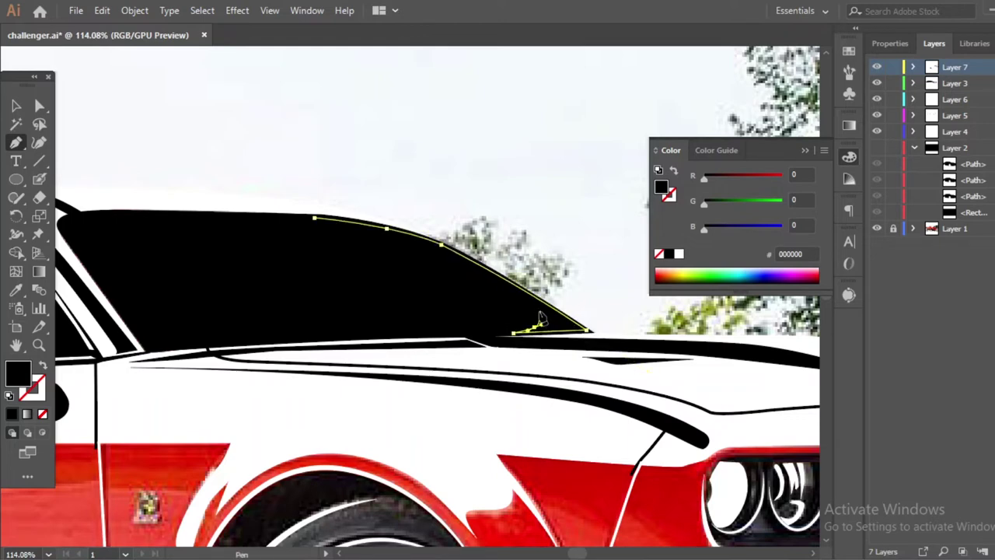
{"action": "left_click", "coordinate": [314, 218]}
{"action": "left_click_drag", "start_coordinate": [240, 289], "coordinate": [459, 299]}
{"action": "left_click_drag", "start_coordinate": [279, 232], "coordinate": [283, 259]}
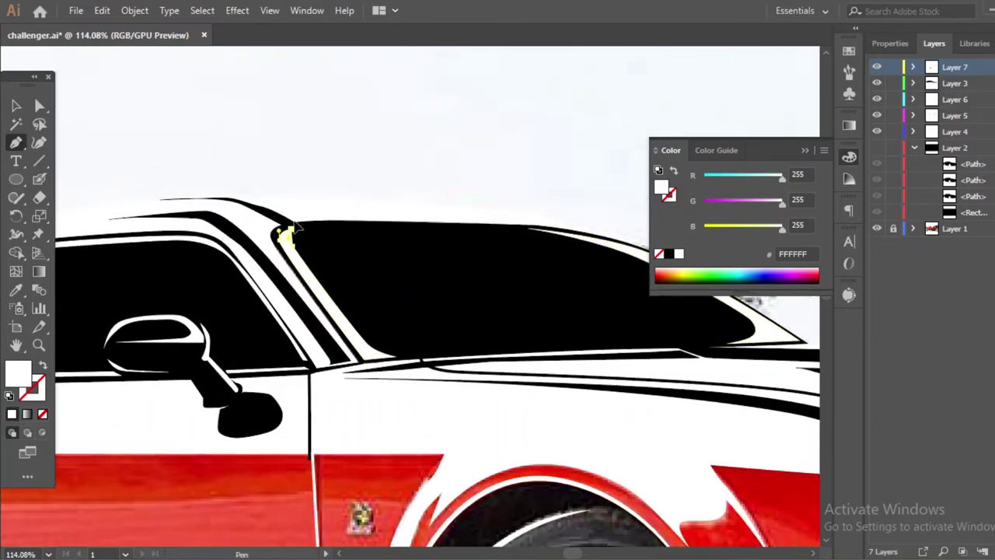
{"action": "mouse_move", "coordinate": [403, 282]}
{"action": "left_mouse_down"}
{"action": "mouse_move", "coordinate": [258, 278]}
{"action": "mouse_move", "coordinate": [873, 155]}
{"action": "left_mouse_up"}
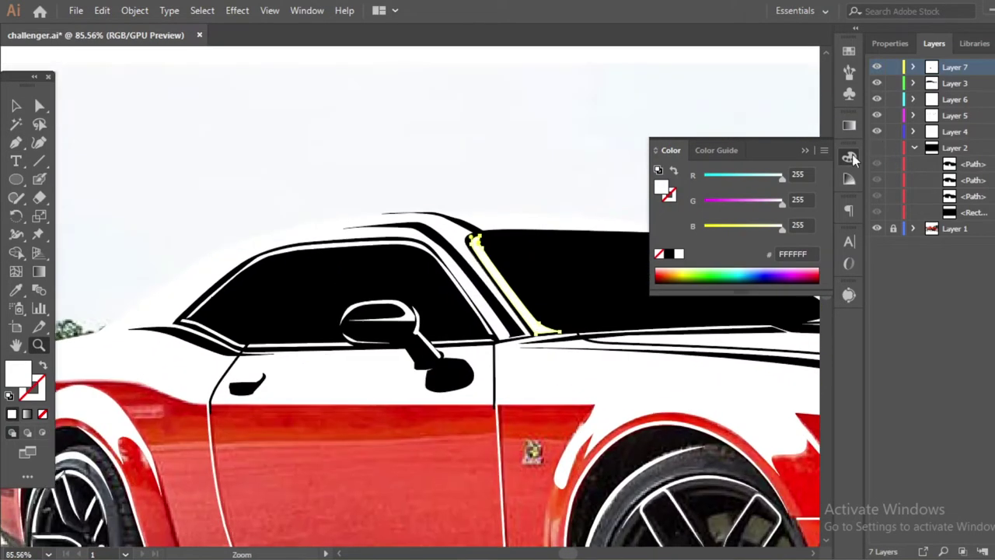
Hide the Layer 4 and Layer 3 overlays before tracing
{"action": "left_click", "coordinate": [877, 131]}
{"action": "left_click", "coordinate": [876, 83]}
{"action": "scroll", "coordinate": [389, 255], "scroll_direction": "up", "scroll_amount": 3}
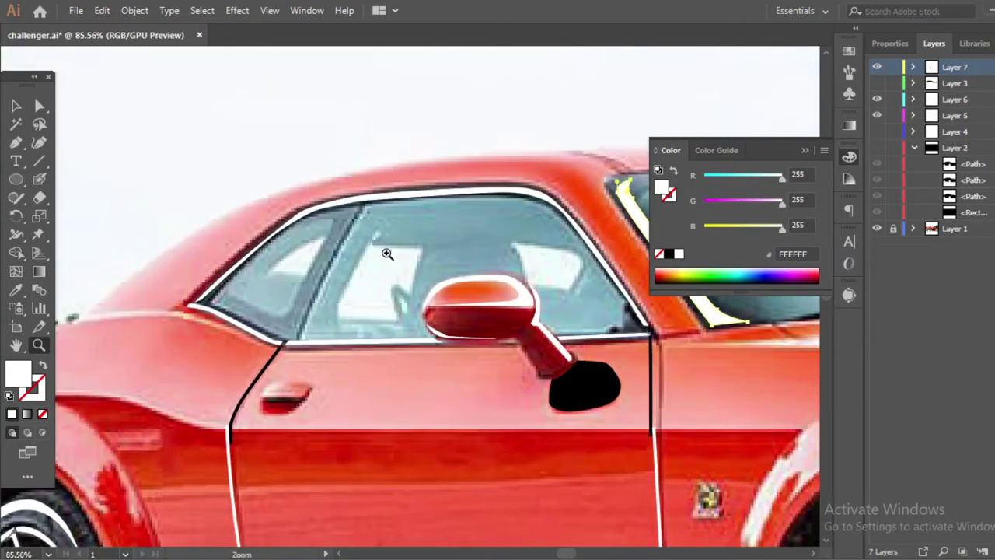
{"action": "key", "text": "p"}
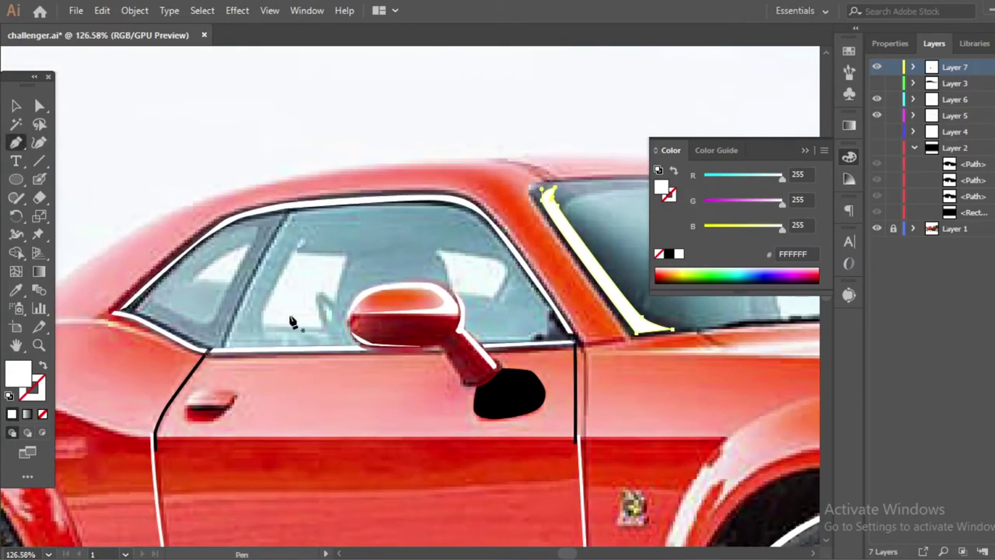
{"action": "left_click_drag", "start_coordinate": [347, 311], "coordinate": [332, 317]}
Trace closed white shapes for the door window and rear quarter window
{"action": "left_click", "coordinate": [219, 333]}
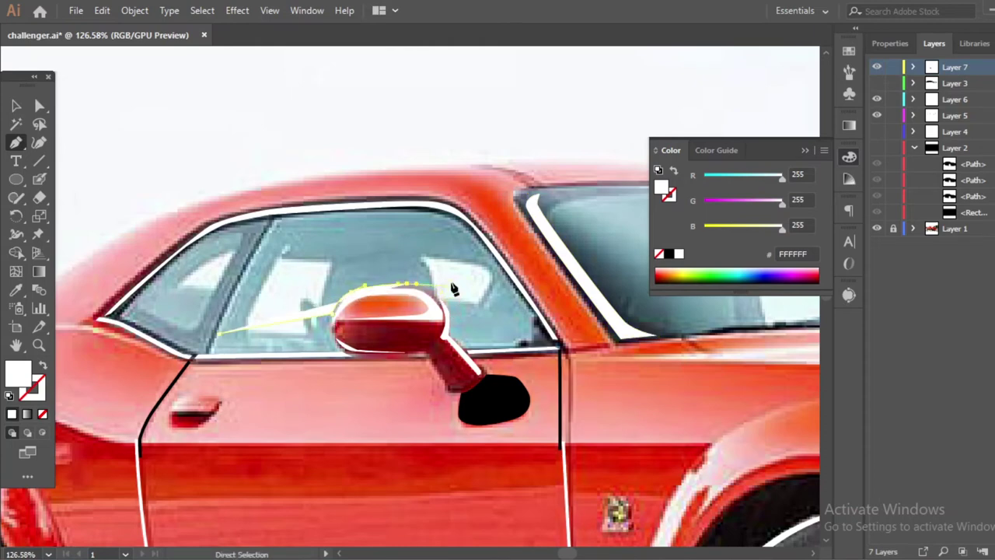
{"action": "left_click", "coordinate": [449, 309]}
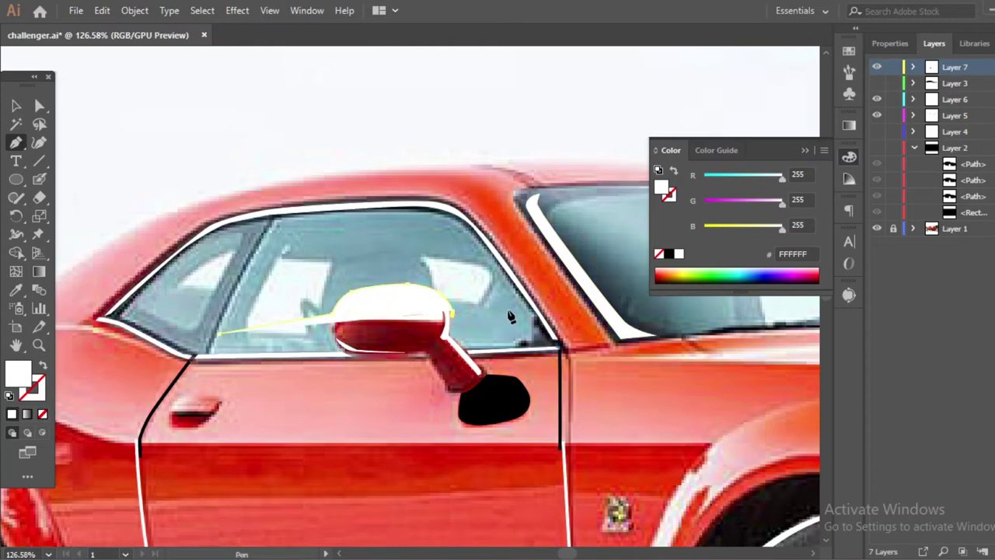
{"action": "key", "text": "ctrl+z"}
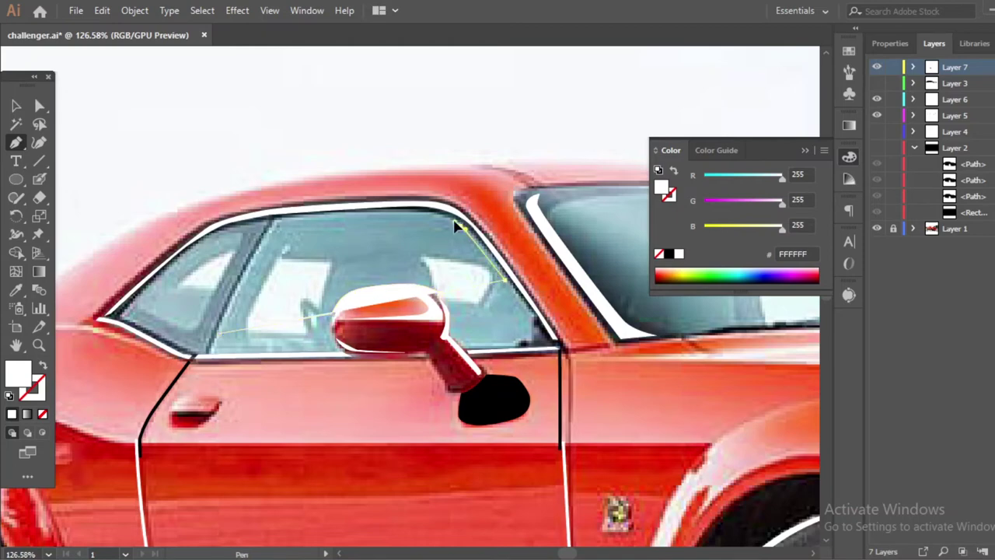
{"action": "left_click", "coordinate": [403, 215]}
{"action": "left_click", "coordinate": [272, 220]}
{"action": "left_click", "coordinate": [219, 334]}
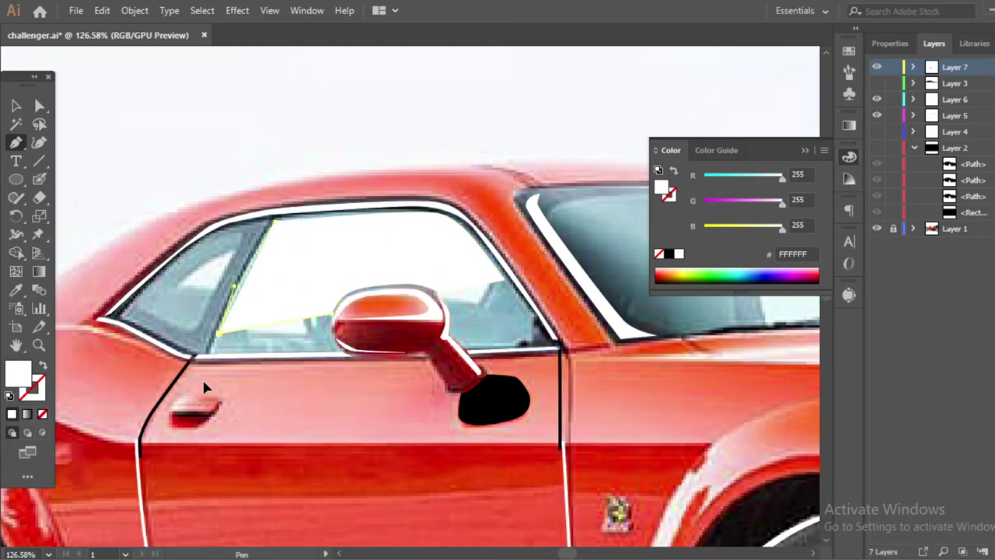
{"action": "left_click_drag", "start_coordinate": [205, 389], "coordinate": [282, 345]}
{"action": "left_click", "coordinate": [312, 244]}
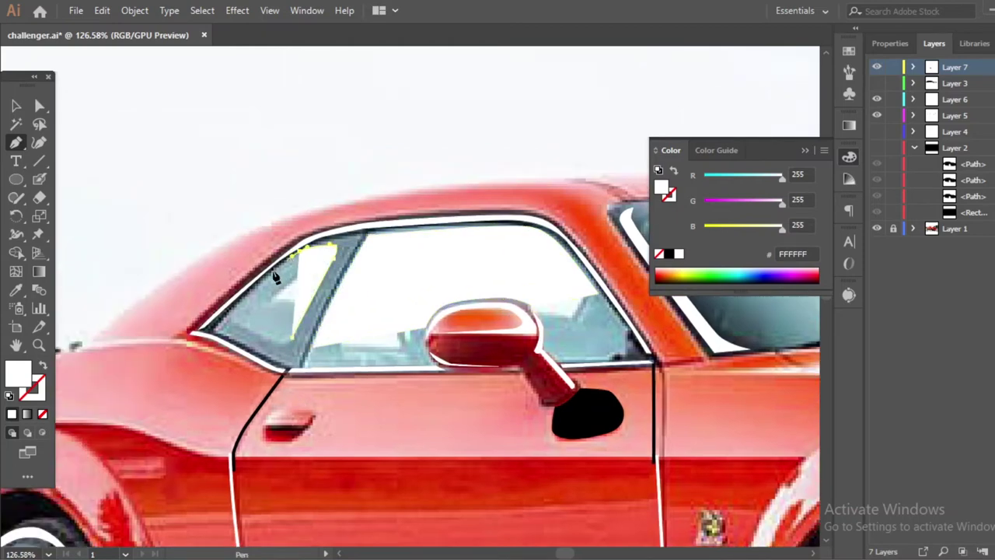
{"action": "left_click", "coordinate": [233, 314]}
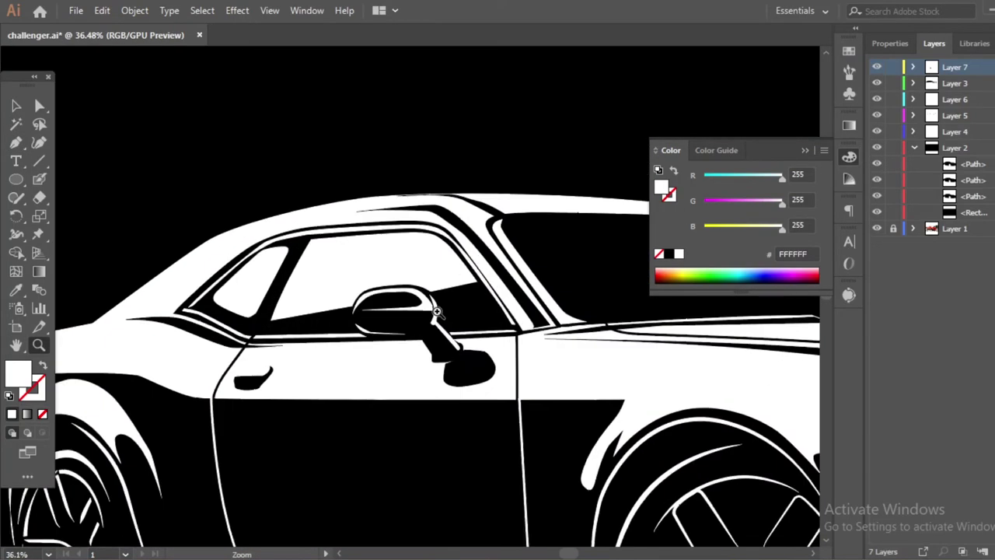
Draw slim sill shapes on both sides of the mirror and select the window trim
{"action": "left_click_drag", "start_coordinate": [437, 311], "coordinate": [528, 311]}
{"action": "key", "text": "p"}
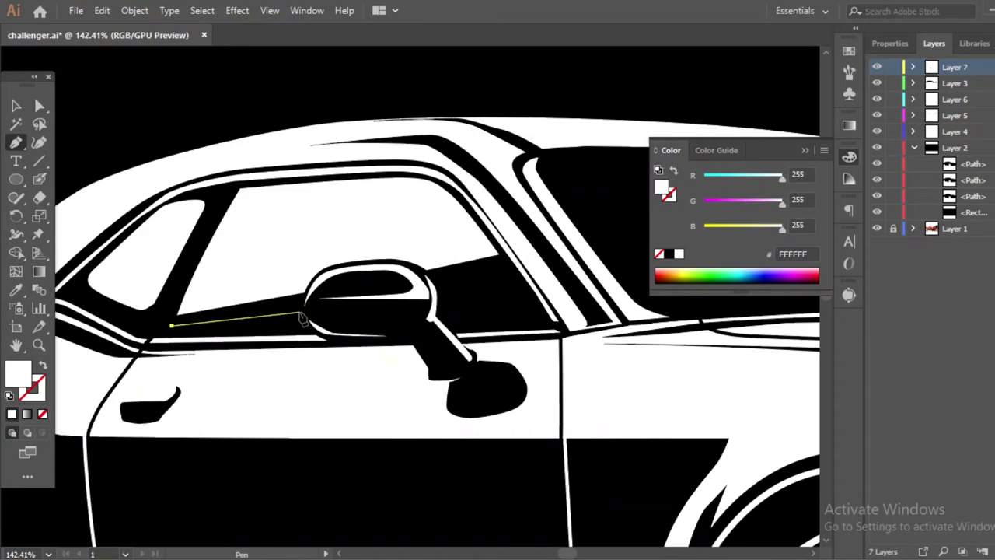
{"action": "left_click", "coordinate": [172, 327]}
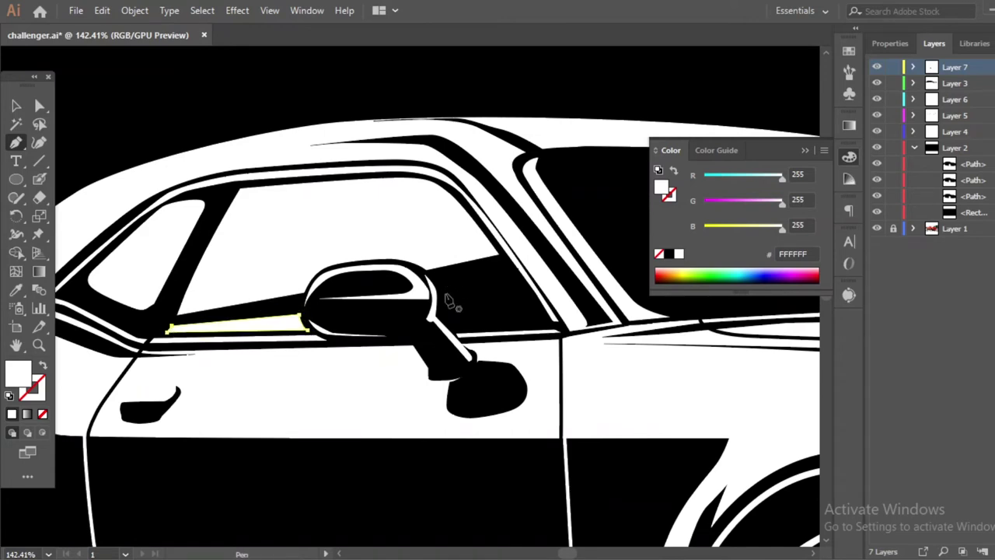
{"action": "left_click", "coordinate": [526, 296]}
{"action": "left_click", "coordinate": [542, 319]}
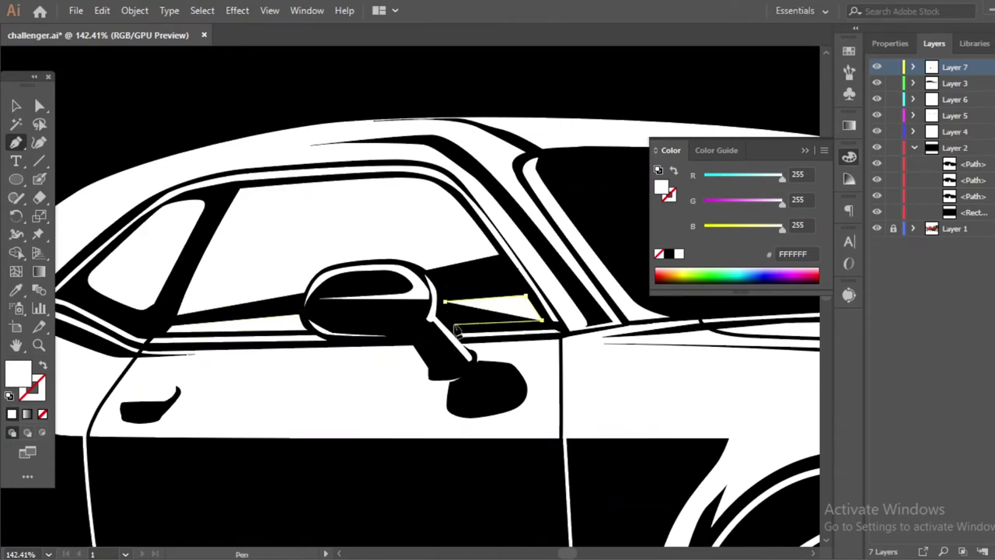
{"action": "left_click", "coordinate": [451, 323]}
{"action": "key", "text": "z"}
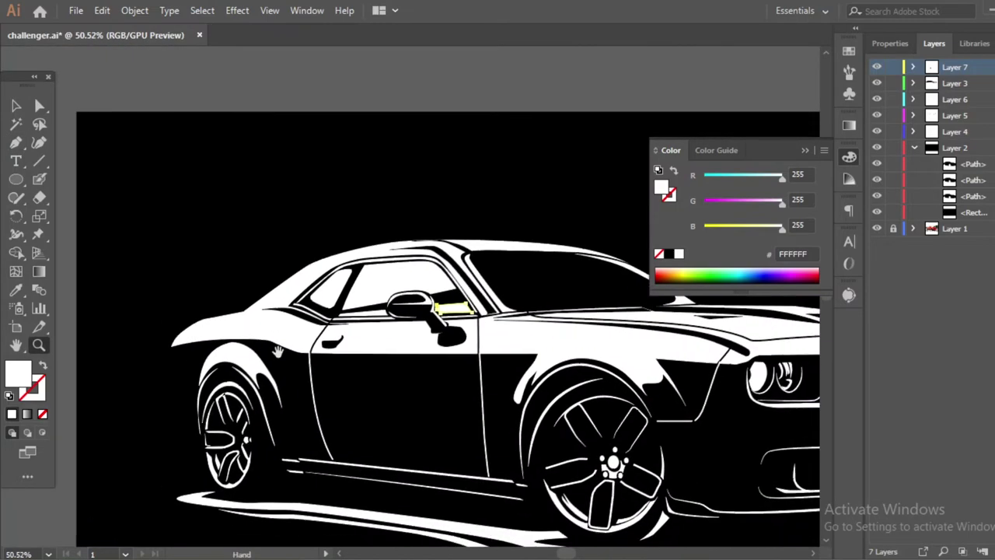
{"action": "left_click_drag", "start_coordinate": [353, 324], "coordinate": [241, 340]}
{"action": "key", "text": "v"}
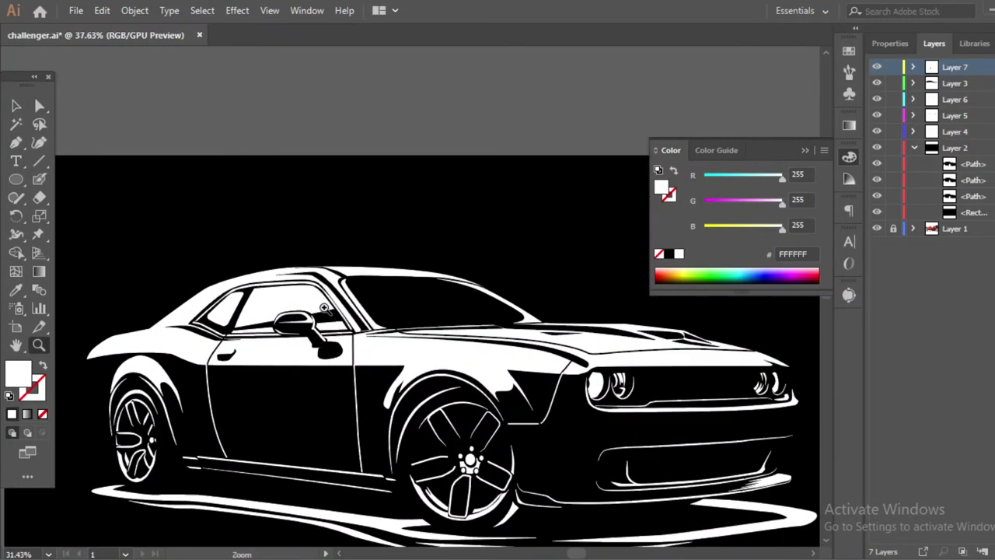
{"action": "scroll", "coordinate": [295, 307], "scroll_direction": "up", "scroll_amount": 5}
{"action": "left_click", "coordinate": [292, 302]}
With Direct Selection, drag a handle so the white window trim follows the front pillar
{"action": "key", "text": "a"}
{"action": "left_click", "coordinate": [268, 303]}
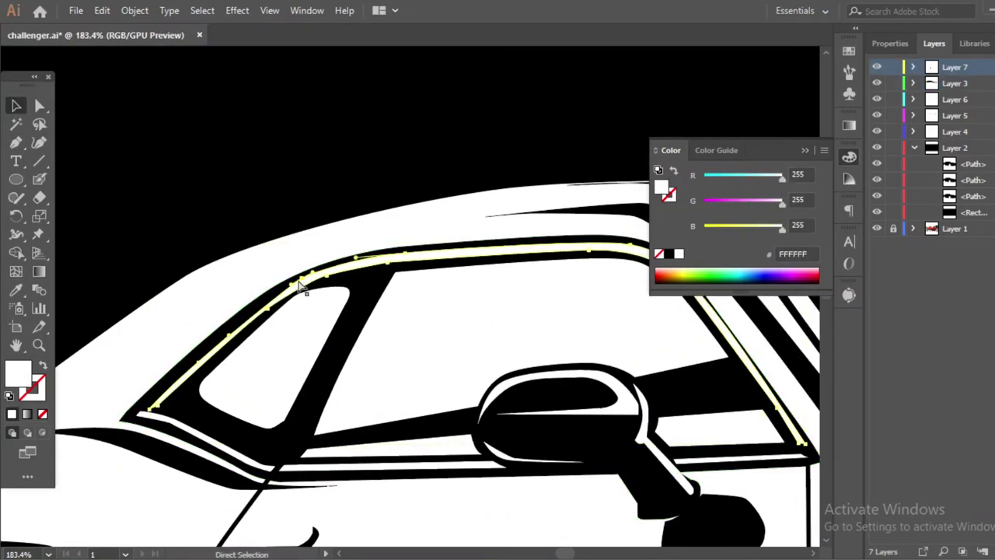
{"action": "left_click", "coordinate": [206, 359]}
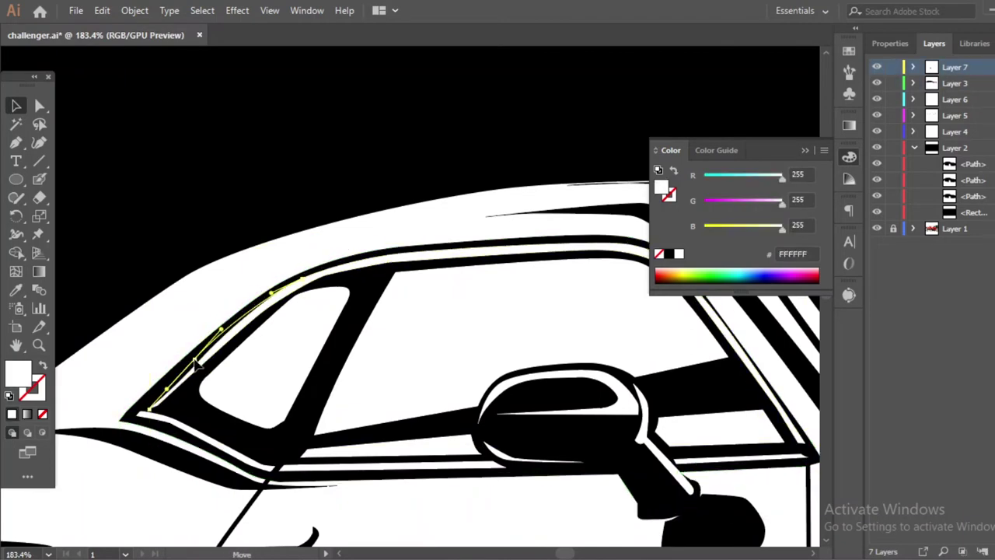
{"action": "left_click_drag", "start_coordinate": [224, 360], "coordinate": [347, 335]}
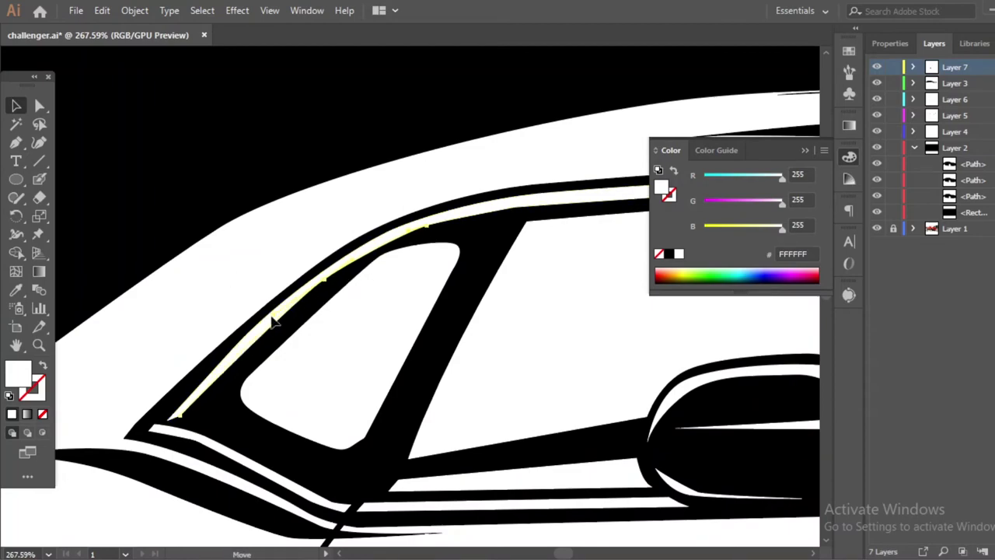
{"action": "left_click", "coordinate": [348, 346], "text": "alt"}
{"action": "scroll", "coordinate": [347, 345], "scroll_direction": "down", "scroll_amount": 5}
{"action": "scroll", "coordinate": [466, 317], "scroll_direction": "up", "scroll_amount": 5}
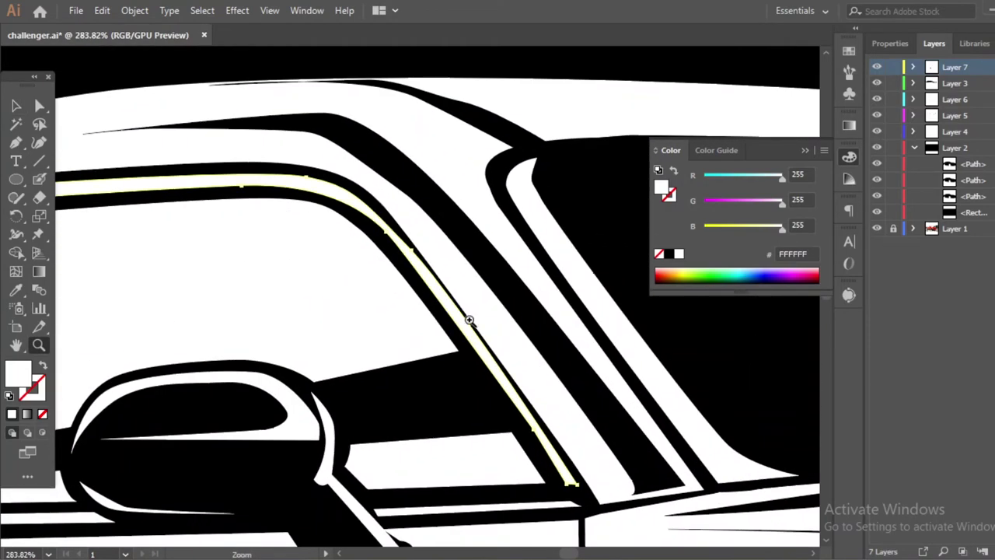
{"action": "left_click_drag", "start_coordinate": [460, 309], "coordinate": [466, 316]}
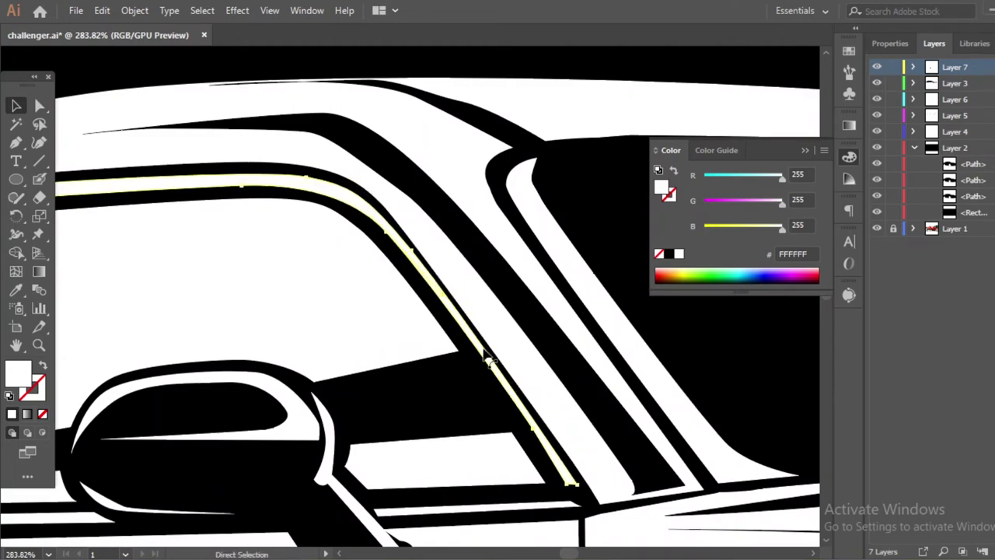
Zoom out to the whole car, then zoom in on the door and front wheel
{"action": "key", "text": "z"}
{"action": "scroll", "coordinate": [234, 351], "scroll_direction": "down", "scroll_amount": 5}
{"action": "scroll", "coordinate": [302, 329], "scroll_direction": "down", "scroll_amount": 2}
{"action": "scroll", "coordinate": [302, 328], "scroll_direction": "down", "scroll_amount": 2}
{"action": "key", "text": "v"}
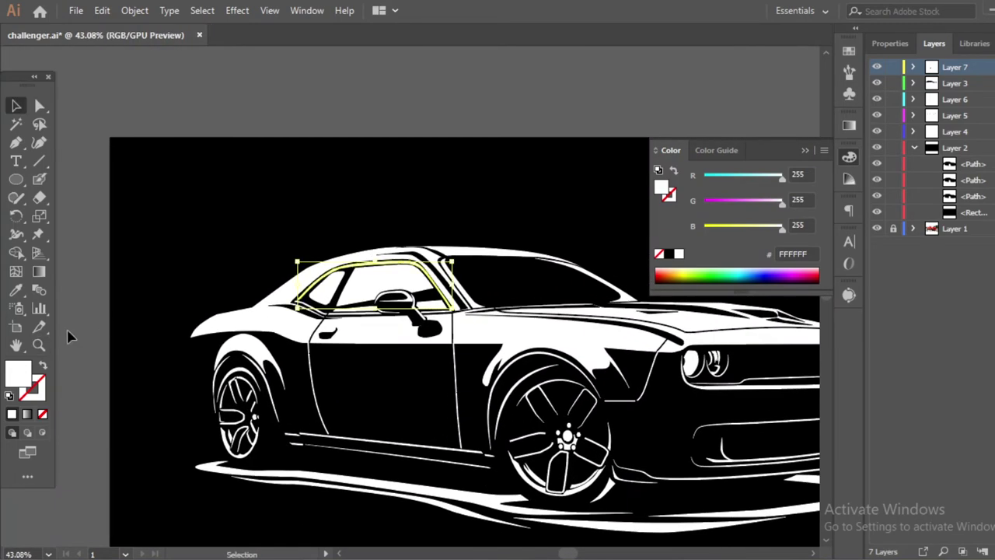
{"action": "scroll", "coordinate": [321, 272], "scroll_direction": "up", "scroll_amount": 2}
{"action": "key", "text": "z"}
{"action": "scroll", "coordinate": [374, 311], "scroll_direction": "down", "scroll_amount": 1}
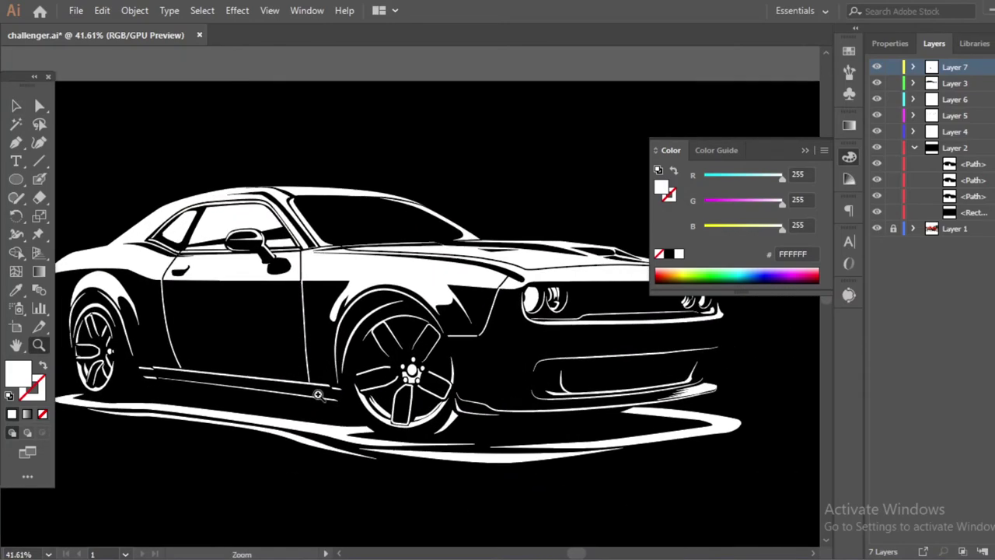
{"action": "scroll", "coordinate": [433, 424], "scroll_direction": "up", "scroll_amount": 5}
{"action": "scroll", "coordinate": [411, 440], "scroll_direction": "down", "scroll_amount": 1}
{"action": "scroll", "coordinate": [410, 439], "scroll_direction": "up", "scroll_amount": 2}
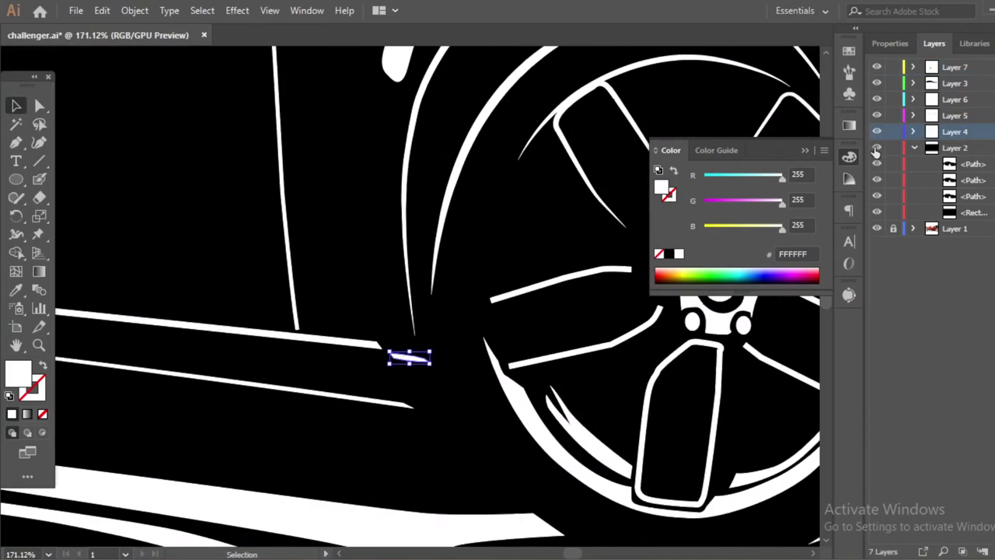
{"action": "key", "text": "p"}
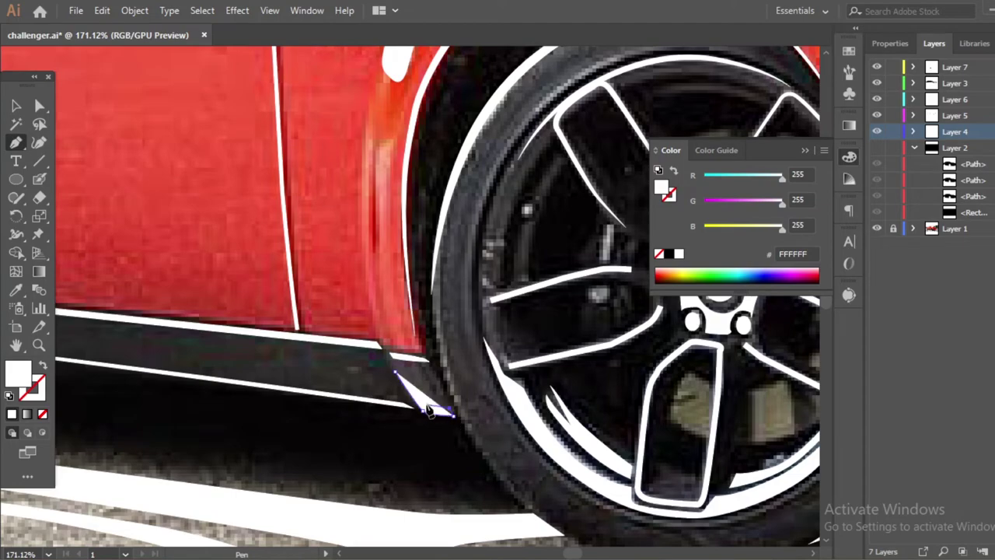
{"action": "key", "text": "z"}
{"action": "scroll", "coordinate": [428, 385], "scroll_direction": "down", "scroll_amount": 6}
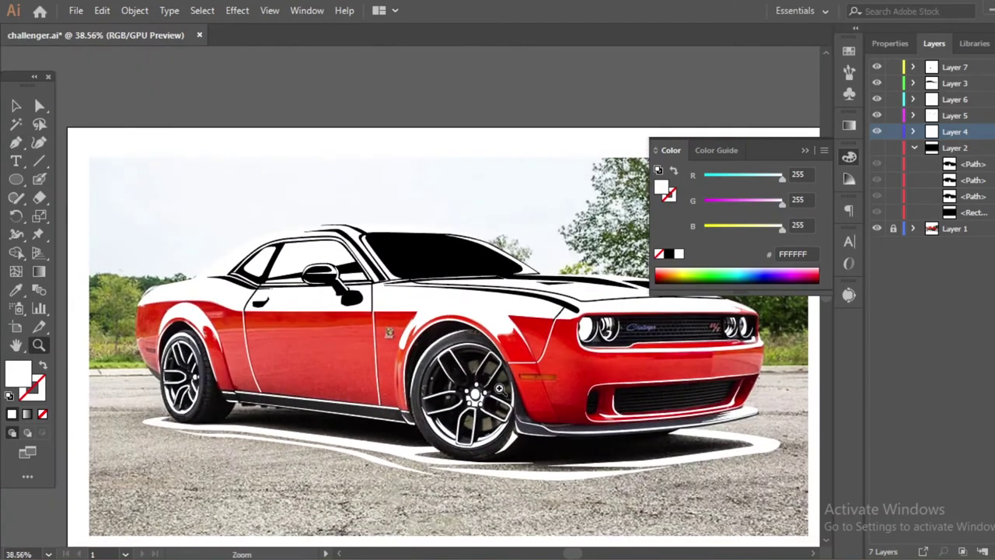
{"action": "left_click", "coordinate": [877, 148]}
{"action": "left_click", "coordinate": [877, 148]}
{"action": "scroll", "coordinate": [523, 362], "scroll_direction": "up", "scroll_amount": 1}
{"action": "scroll", "coordinate": [524, 361], "scroll_direction": "up", "scroll_amount": 3}
{"action": "scroll", "coordinate": [523, 361], "scroll_direction": "down", "scroll_amount": 5}
{"action": "left_click", "coordinate": [877, 147]}
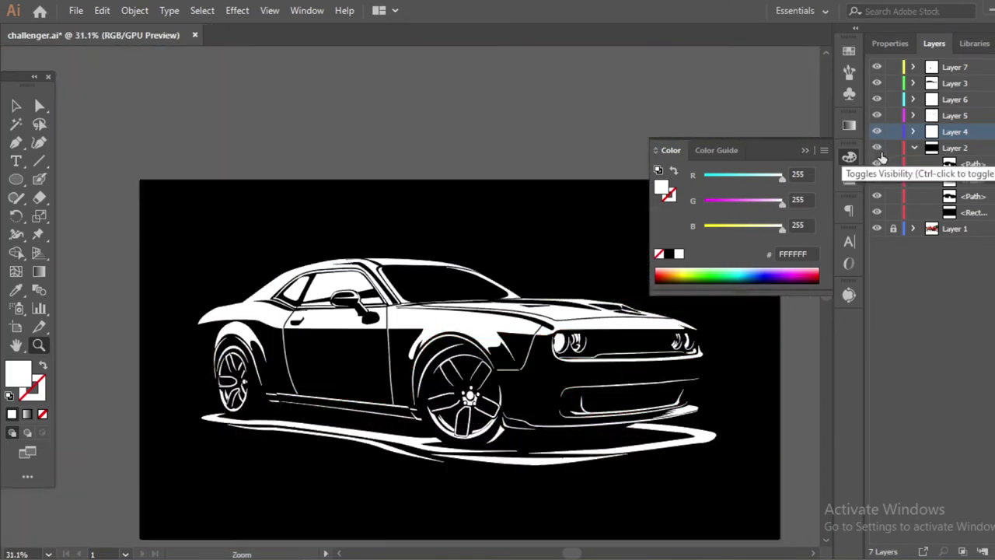
{"action": "scroll", "coordinate": [418, 375], "scroll_direction": "up", "scroll_amount": 1}
Set the car's outer outline shape to no fill
{"action": "key", "text": "v"}
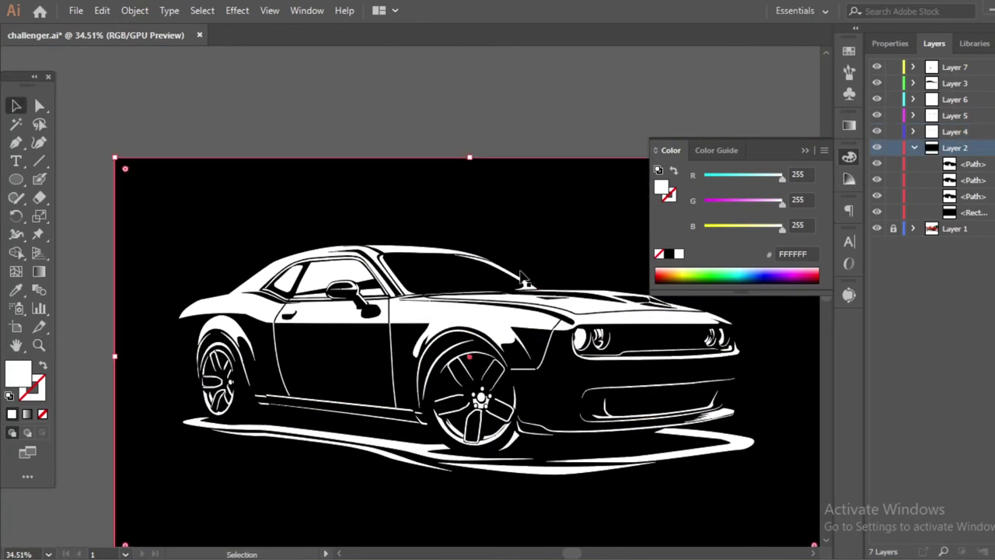
{"action": "left_click", "coordinate": [889, 43]}
{"action": "left_click", "coordinate": [871, 212]}
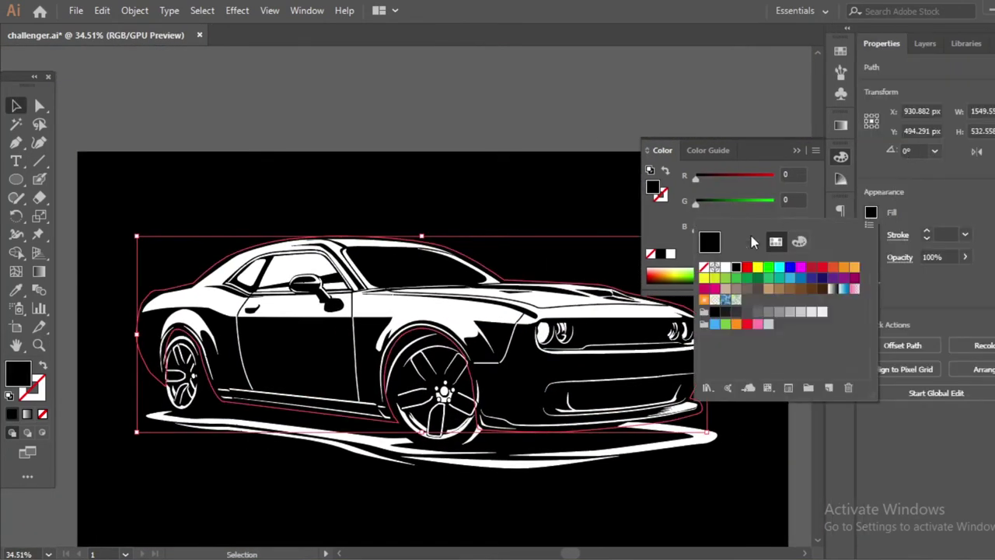
{"action": "left_click", "coordinate": [705, 268]}
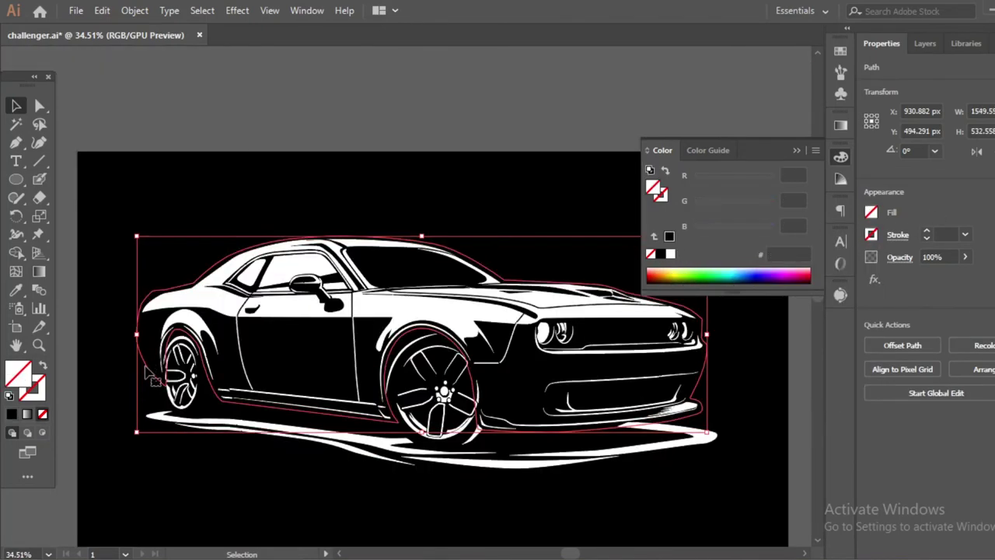
Isolate the outline path and select its lower front anchors
{"action": "double_click", "coordinate": [177, 361]}
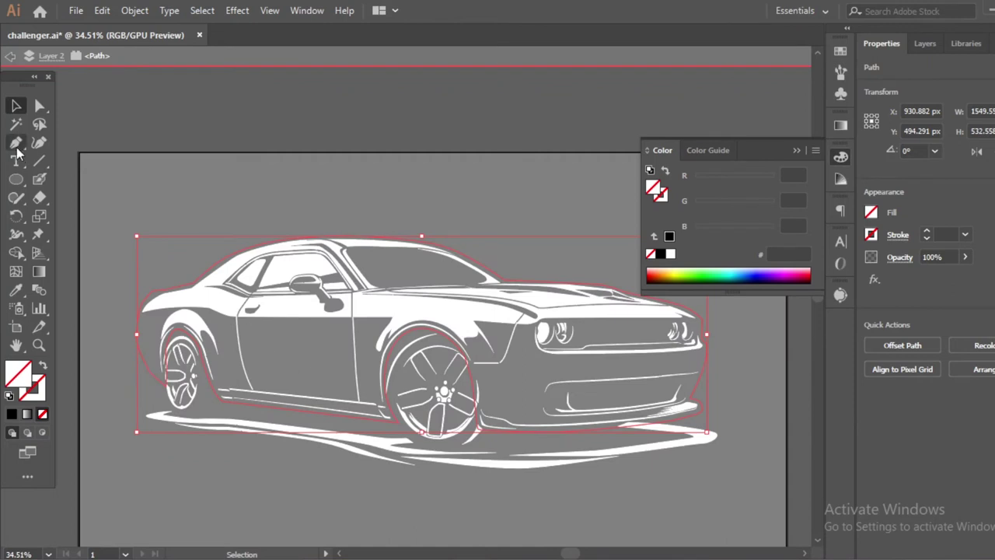
{"action": "key", "text": "a"}
{"action": "left_click_drag", "start_coordinate": [157, 441], "coordinate": [718, 405]}
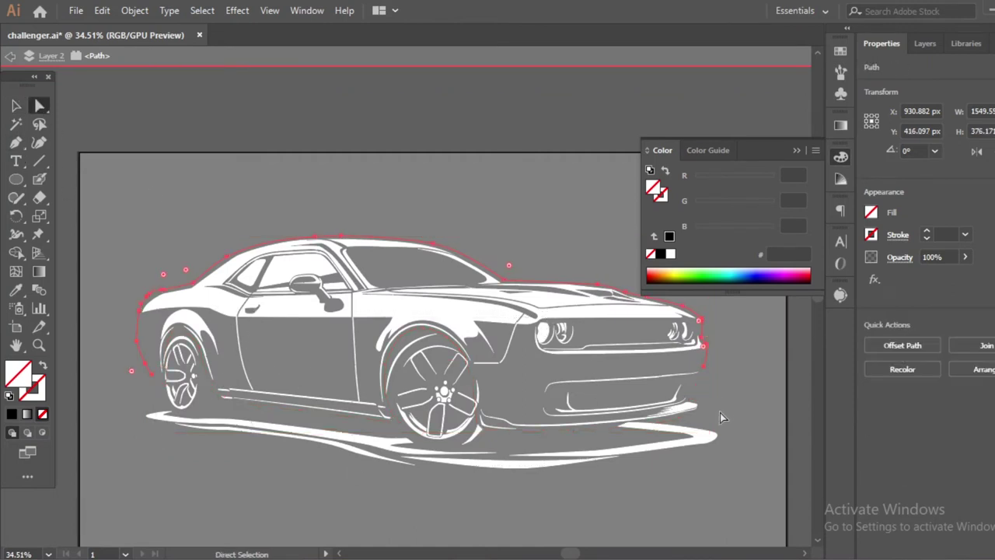
{"action": "left_click_drag", "start_coordinate": [720, 413], "coordinate": [515, 462]}
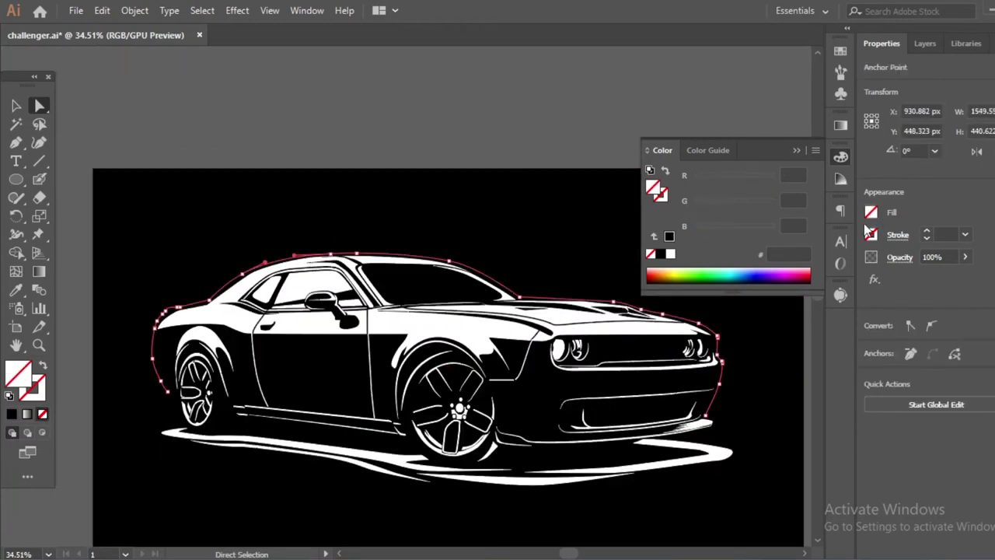
Give the outline a white 4 pt stroke with a tapered width profile
{"action": "left_click", "coordinate": [871, 234]}
{"action": "left_click", "coordinate": [704, 284]}
{"action": "left_click", "coordinate": [925, 231]}
{"action": "left_click", "coordinate": [926, 231]}
{"action": "left_click", "coordinate": [926, 230]}
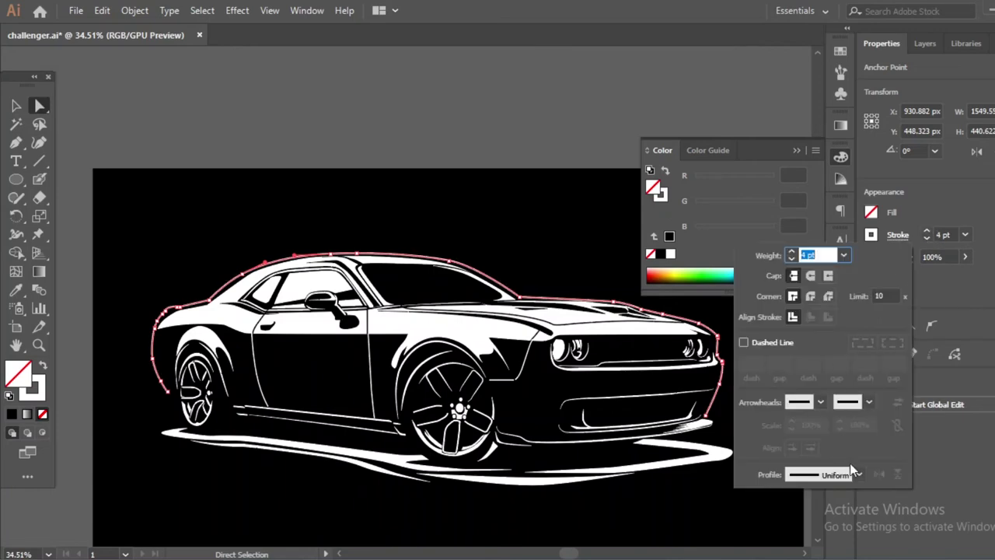
{"action": "left_click", "coordinate": [856, 472]}
{"action": "left_click", "coordinate": [866, 317]}
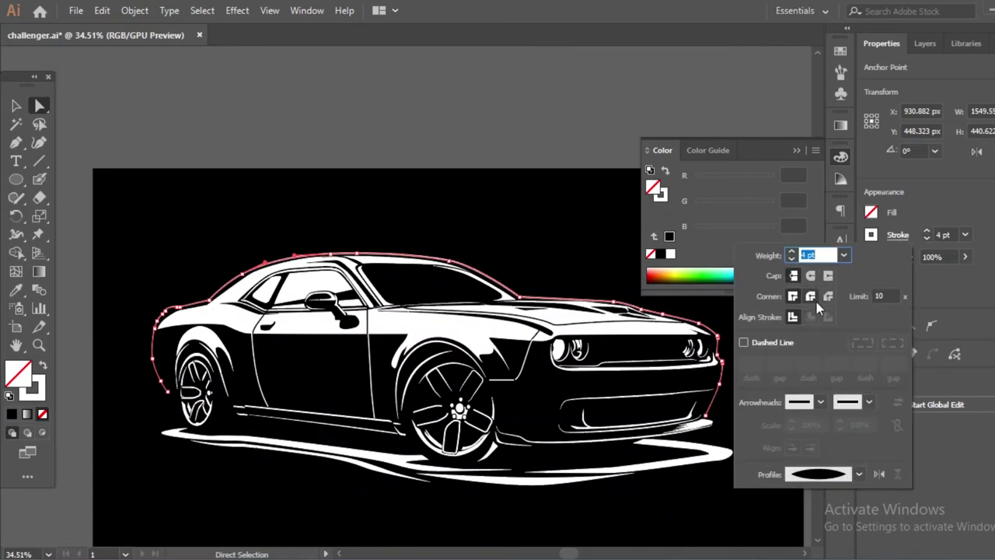
Zoom in on the car and thicken the outline stroke to 7 pt
{"action": "key", "text": "Escape"}
{"action": "key", "text": "z"}
{"action": "mouse_move", "coordinate": [451, 254]}
{"action": "left_mouse_down"}
{"action": "mouse_move", "coordinate": [492, 262]}
{"action": "mouse_move", "coordinate": [467, 262]}
{"action": "left_mouse_up"}
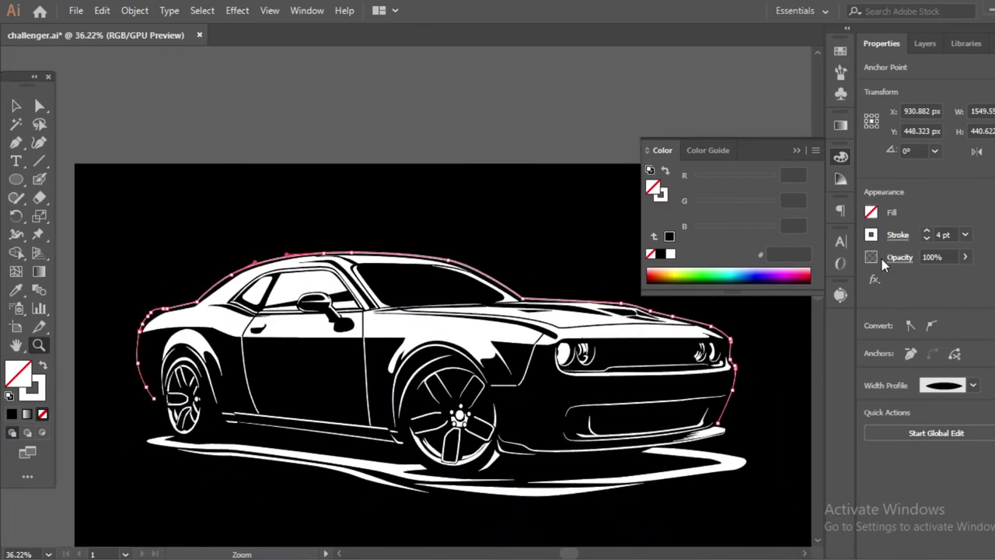
{"action": "left_click", "coordinate": [926, 231]}
{"action": "left_click", "coordinate": [926, 231]}
{"action": "left_click", "coordinate": [926, 231]}
{"action": "mouse_move", "coordinate": [536, 332]}
{"action": "left_mouse_down"}
{"action": "mouse_move", "coordinate": [555, 332]}
{"action": "mouse_move", "coordinate": [513, 333]}
{"action": "mouse_move", "coordinate": [558, 342]}
{"action": "mouse_move", "coordinate": [517, 363]}
{"action": "mouse_move", "coordinate": [556, 363]}
{"action": "left_mouse_up"}
Switch the outline to a different tapered width profile, then deselect everything
{"action": "left_click", "coordinate": [971, 384]}
{"action": "left_click", "coordinate": [925, 256]}
{"action": "left_click", "coordinate": [547, 363]}
{"action": "key", "text": "ctrl+shift+a"}
{"action": "mouse_move", "coordinate": [436, 296]}
{"action": "left_mouse_down"}
{"action": "mouse_move", "coordinate": [487, 334]}
{"action": "mouse_move", "coordinate": [537, 342]}
{"action": "left_mouse_up"}
Move an anchor of the ground swoosh path
{"action": "key", "text": "v"}
{"action": "left_click", "coordinate": [540, 420]}
{"action": "key", "text": "a"}
{"action": "mouse_move", "coordinate": [518, 413]}
{"action": "left_mouse_down"}
{"action": "mouse_move", "coordinate": [511, 420]}
{"action": "mouse_move", "coordinate": [551, 424]}
{"action": "mouse_move", "coordinate": [260, 417]}
{"action": "left_mouse_up"}
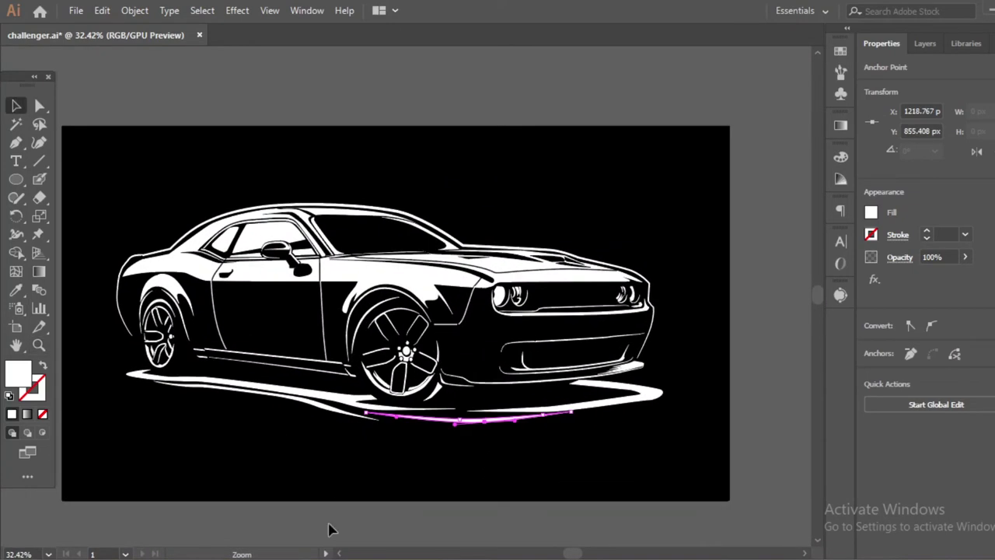
{"action": "left_click", "coordinate": [329, 526]}
Select and inspect the hood outline and the car's outer outline paths
{"action": "scroll", "coordinate": [614, 278], "scroll_direction": "up", "scroll_amount": 2}
{"action": "scroll", "coordinate": [524, 316], "scroll_direction": "up", "scroll_amount": 1}
{"action": "left_click", "coordinate": [529, 270]}
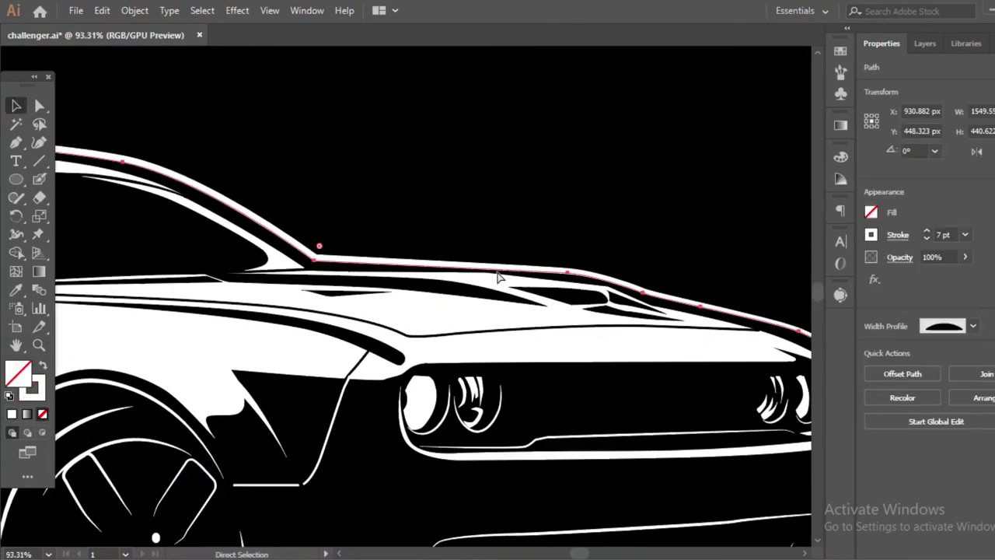
{"action": "scroll", "coordinate": [502, 289], "scroll_direction": "down", "scroll_amount": 1}
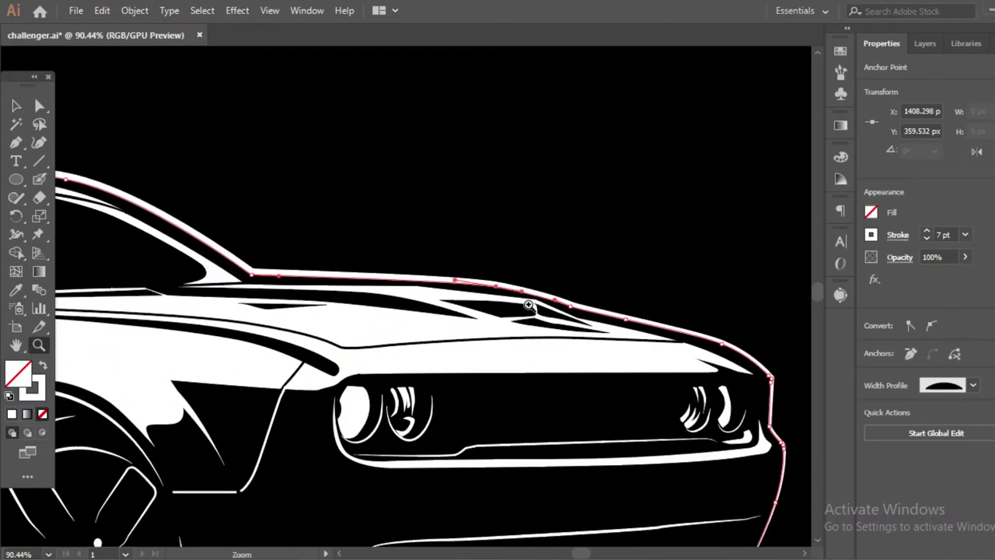
{"action": "left_click", "coordinate": [484, 287]}
{"action": "key", "text": "z"}
{"action": "scroll", "coordinate": [436, 310], "scroll_direction": "down", "scroll_amount": 3}
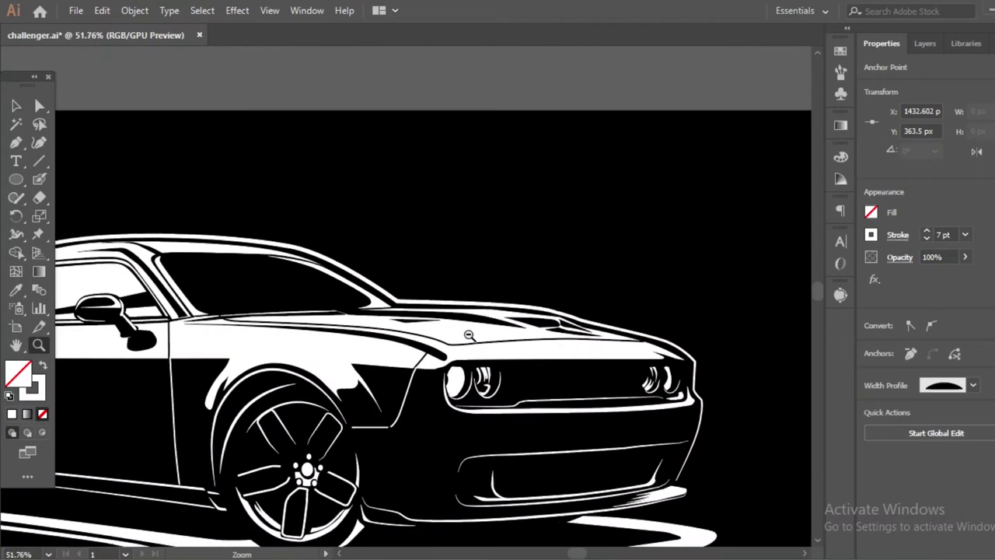
{"action": "scroll", "coordinate": [389, 326], "scroll_direction": "left", "scroll_amount": 3}
{"action": "scroll", "coordinate": [348, 352], "scroll_direction": "up", "scroll_amount": 2}
{"action": "scroll", "coordinate": [348, 352], "scroll_direction": "down", "scroll_amount": 3}
{"action": "scroll", "coordinate": [150, 391], "scroll_direction": "left", "scroll_amount": 2}
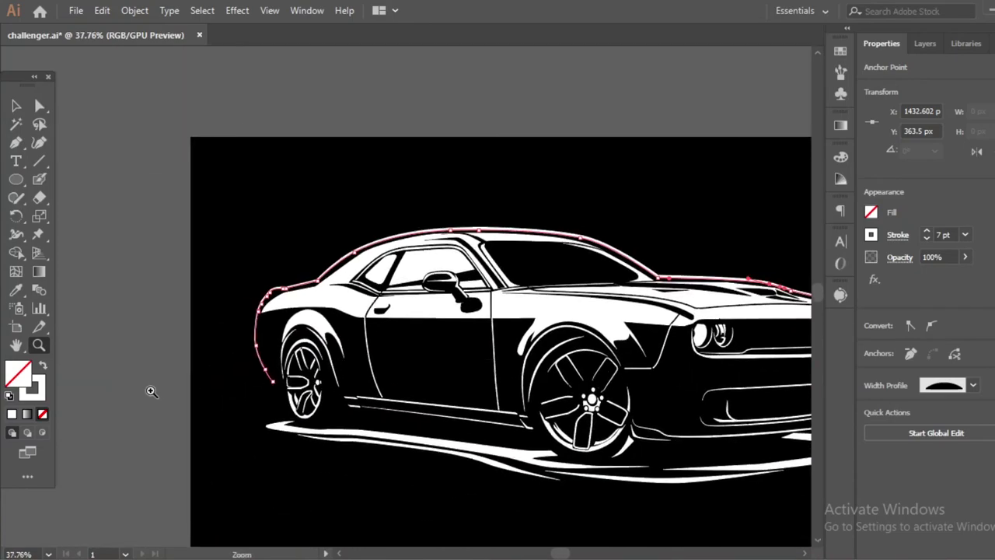
{"action": "scroll", "coordinate": [148, 389], "scroll_direction": "up", "scroll_amount": 1}
{"action": "scroll", "coordinate": [208, 387], "scroll_direction": "down", "scroll_amount": 1}
{"action": "scroll", "coordinate": [208, 386], "scroll_direction": "up", "scroll_amount": 2}
{"action": "scroll", "coordinate": [207, 387], "scroll_direction": "down", "scroll_amount": 3}
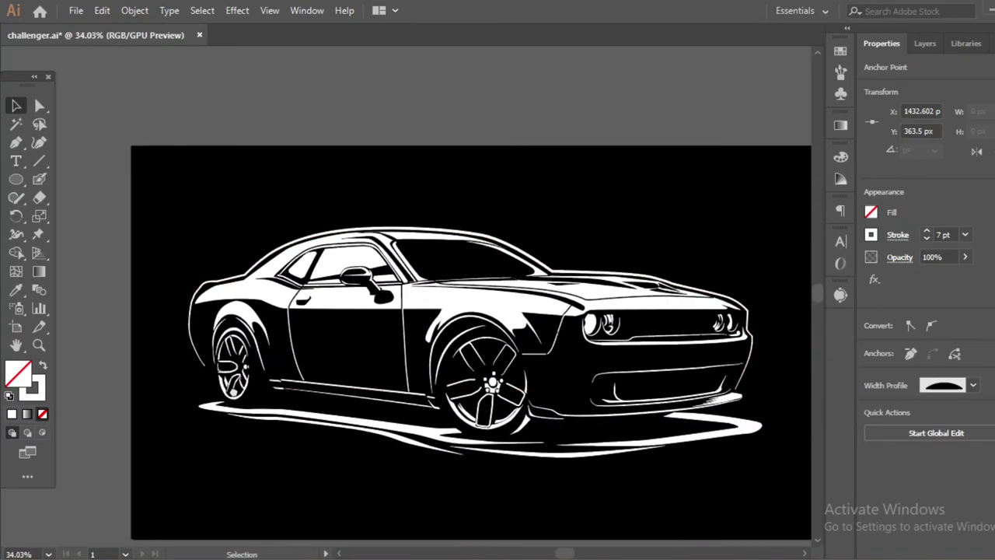
Hide Layer 2 in the Layers panel to reveal the red reference photo
{"action": "left_click", "coordinate": [925, 44]}
{"action": "left_click", "coordinate": [876, 148]}
{"action": "scroll", "coordinate": [471, 376], "scroll_direction": "up", "scroll_amount": 3}
{"action": "scroll", "coordinate": [471, 376], "scroll_direction": "up", "scroll_amount": 1}
On Layer 5, pen-draw an arc along the rear tyre and fill it white
{"action": "scroll", "coordinate": [470, 376], "scroll_direction": "down", "scroll_amount": 1}
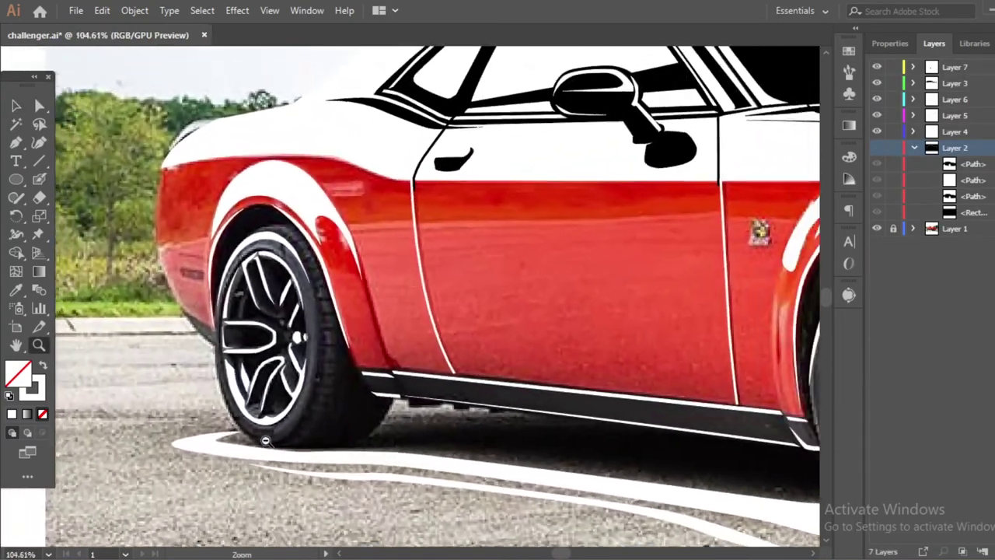
{"action": "scroll", "coordinate": [478, 378], "scroll_direction": "down", "scroll_amount": 1}
{"action": "scroll", "coordinate": [492, 380], "scroll_direction": "up", "scroll_amount": 2}
{"action": "scroll", "coordinate": [493, 380], "scroll_direction": "up", "scroll_amount": 3}
{"action": "key", "text": "p"}
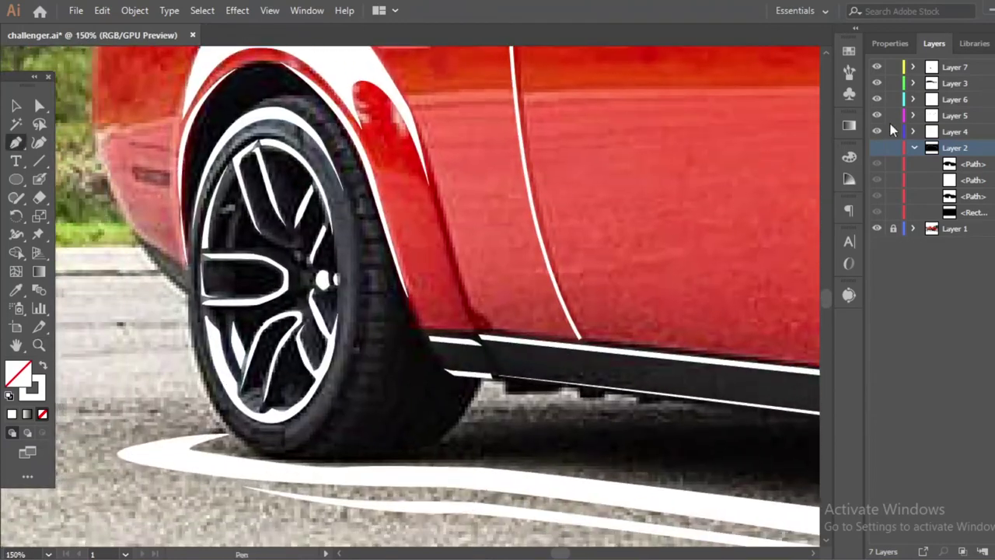
{"action": "left_click", "coordinate": [877, 115]}
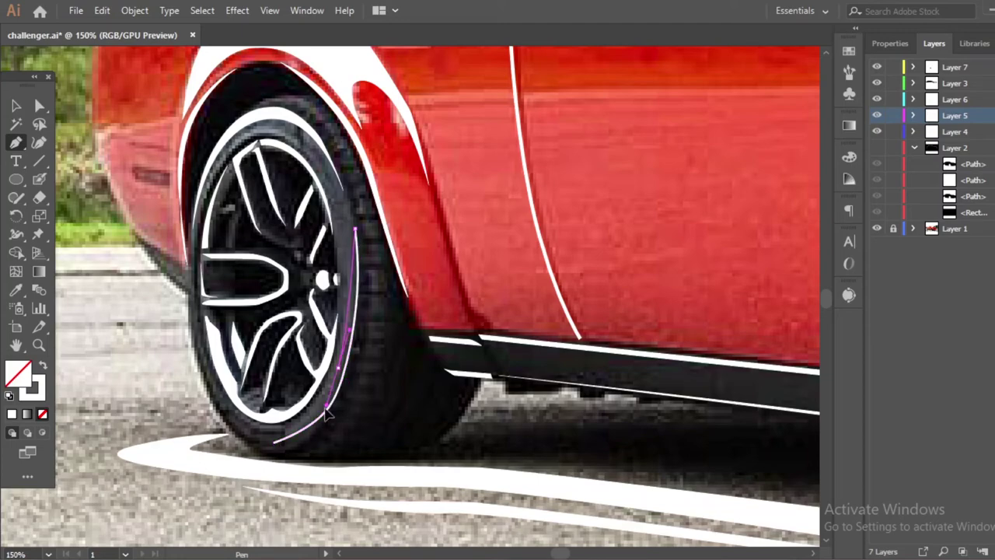
{"action": "left_click", "coordinate": [11, 414]}
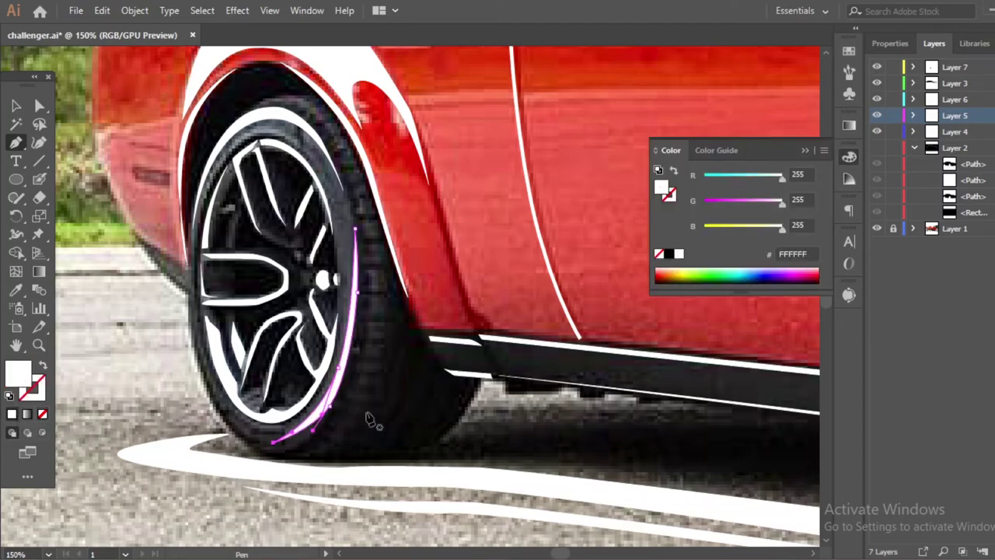
Select the tyre arc's anchor points and zoom in around the side sill
{"action": "key", "text": "v"}
{"action": "scroll", "coordinate": [366, 415], "scroll_direction": "up", "scroll_amount": 1}
{"action": "scroll", "coordinate": [377, 366], "scroll_direction": "up", "scroll_amount": 1}
{"action": "key", "text": "a"}
{"action": "left_click", "coordinate": [376, 280]}
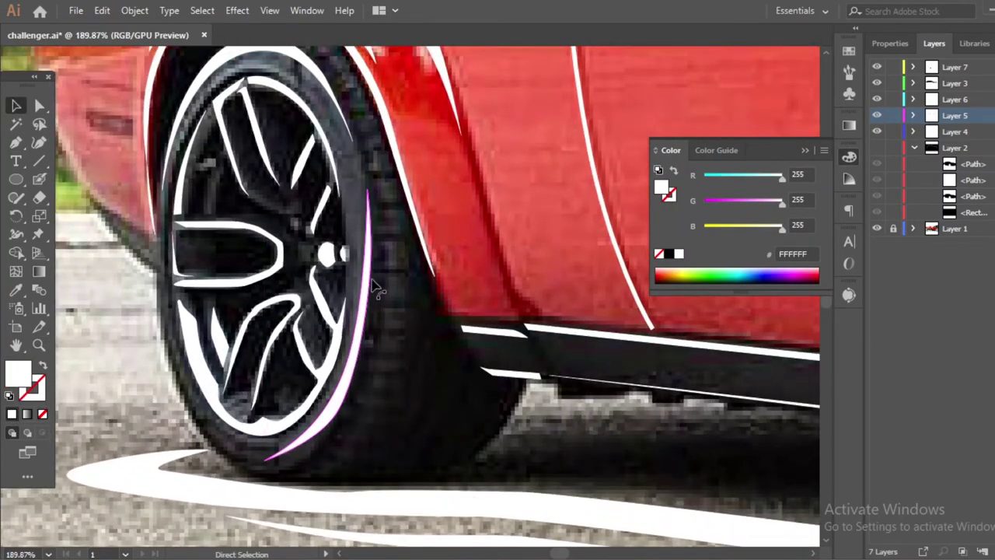
{"action": "left_click", "coordinate": [371, 282]}
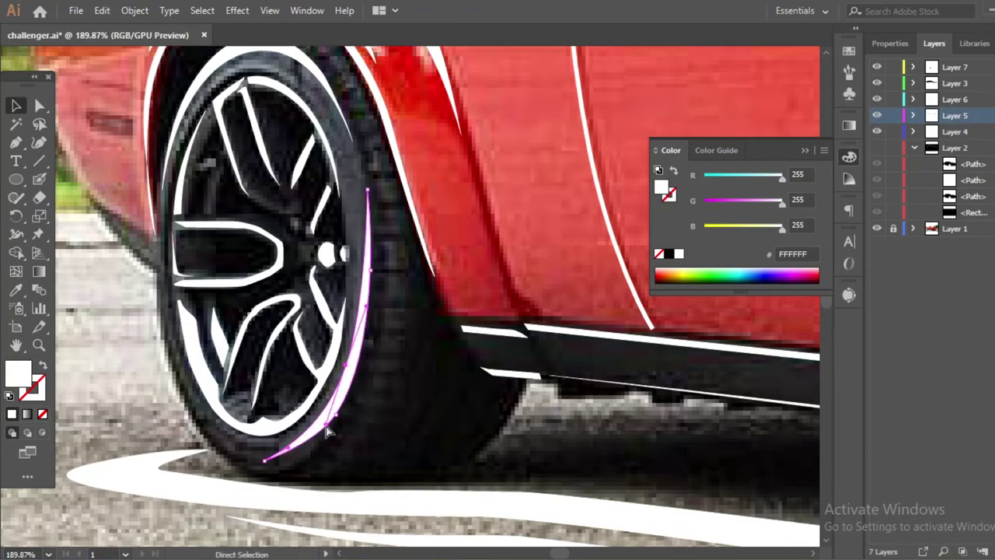
{"action": "key", "text": "z"}
{"action": "scroll", "coordinate": [306, 464], "scroll_direction": "down", "scroll_amount": 3}
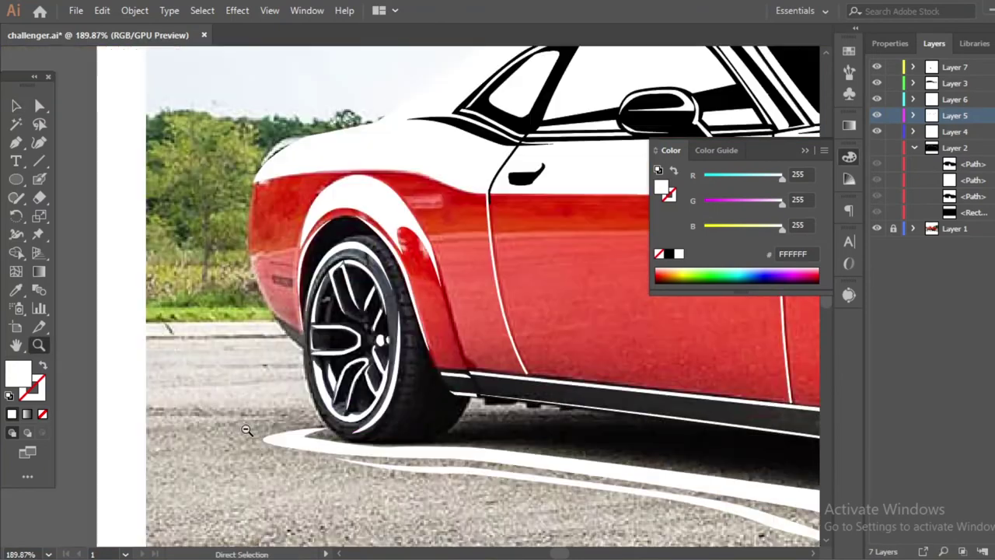
{"action": "scroll", "coordinate": [56, 169], "scroll_direction": "up", "scroll_amount": 3}
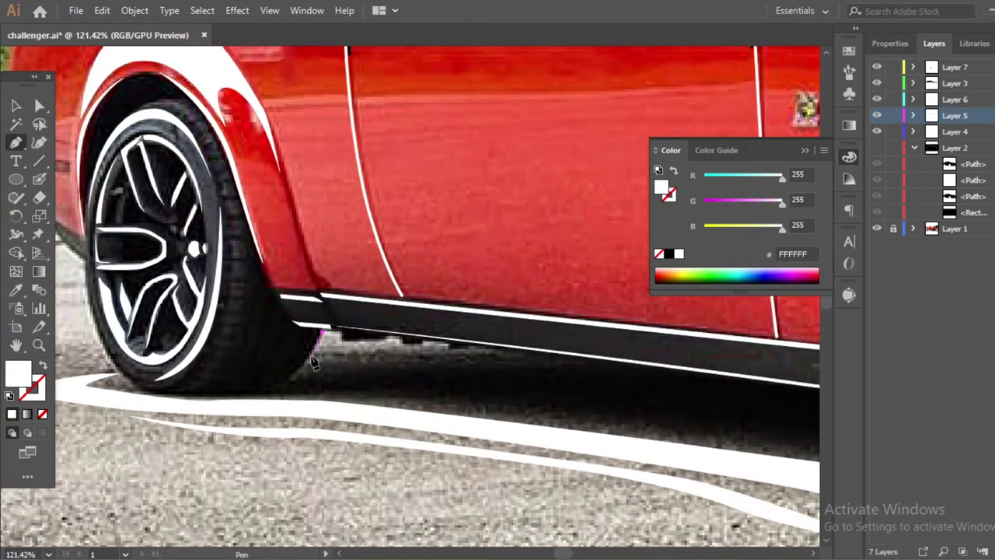
{"action": "key", "text": "z"}
{"action": "scroll", "coordinate": [310, 358], "scroll_direction": "down", "scroll_amount": 2}
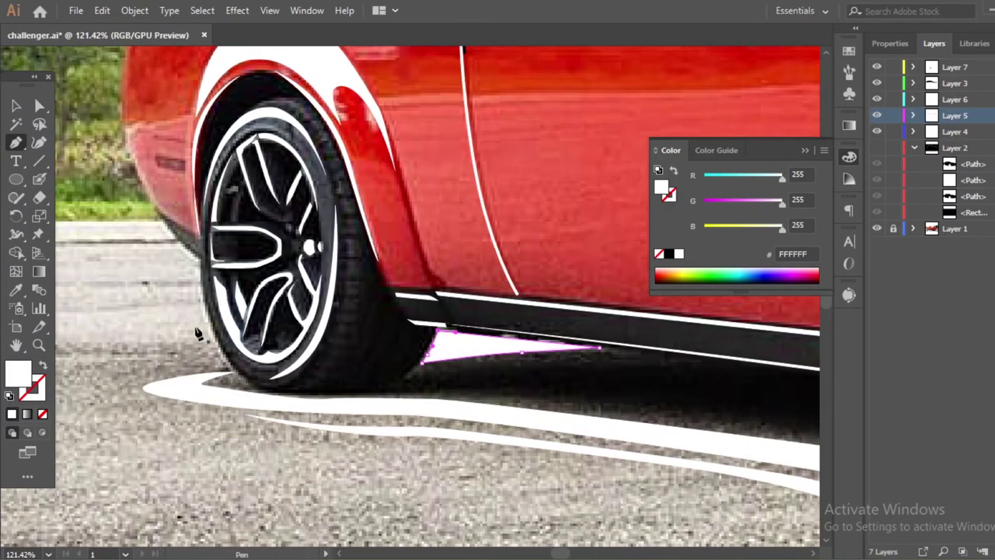
{"action": "scroll", "coordinate": [178, 362], "scroll_direction": "down", "scroll_amount": 2}
{"action": "scroll", "coordinate": [378, 371], "scroll_direction": "up", "scroll_amount": 3}
{"action": "scroll", "coordinate": [378, 371], "scroll_direction": "up", "scroll_amount": 2}
Reshape the white sliver under the sill, then show Layer 2's black background again
{"action": "key", "text": "a"}
{"action": "left_click", "coordinate": [365, 344]}
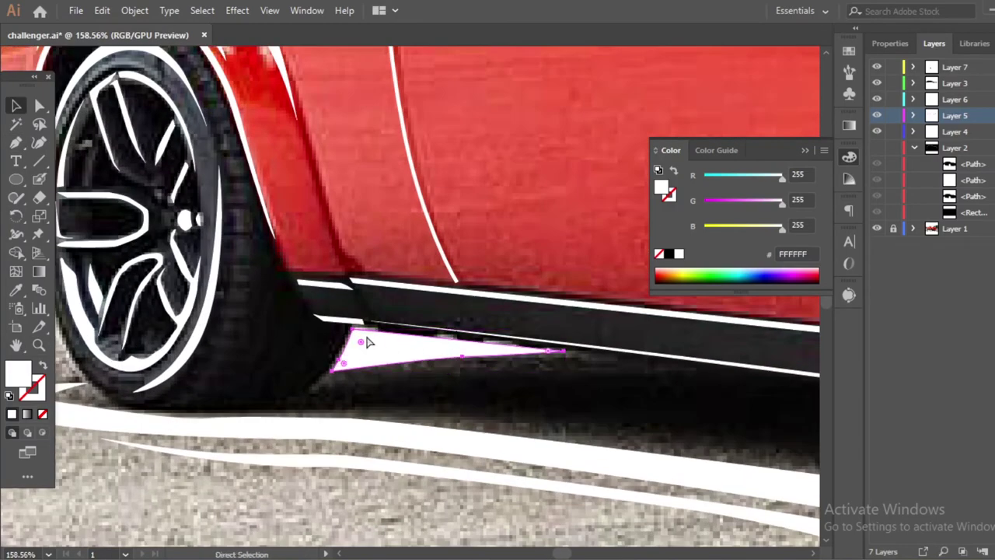
{"action": "left_click_drag", "start_coordinate": [353, 330], "coordinate": [337, 368]}
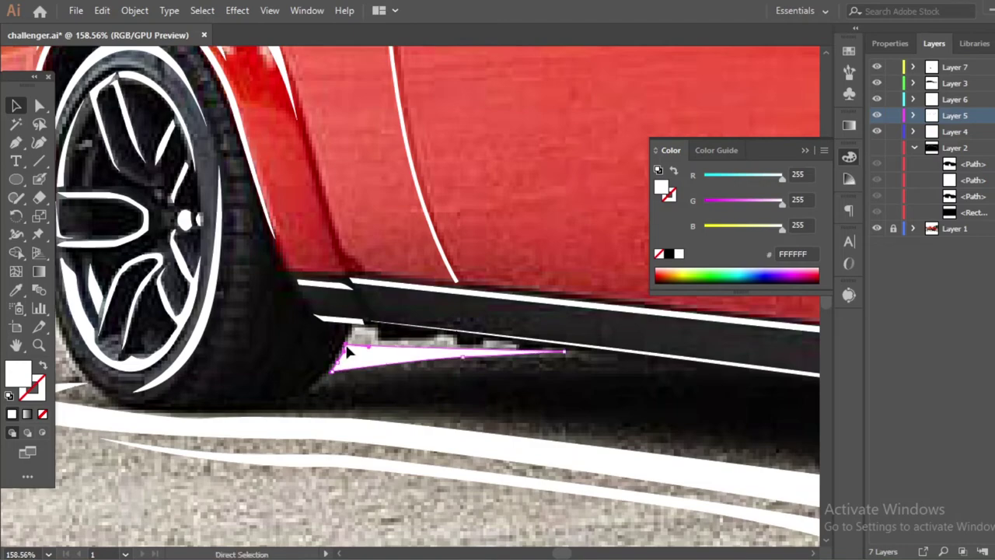
{"action": "key", "text": "ctrl+0"}
{"action": "key", "text": "v"}
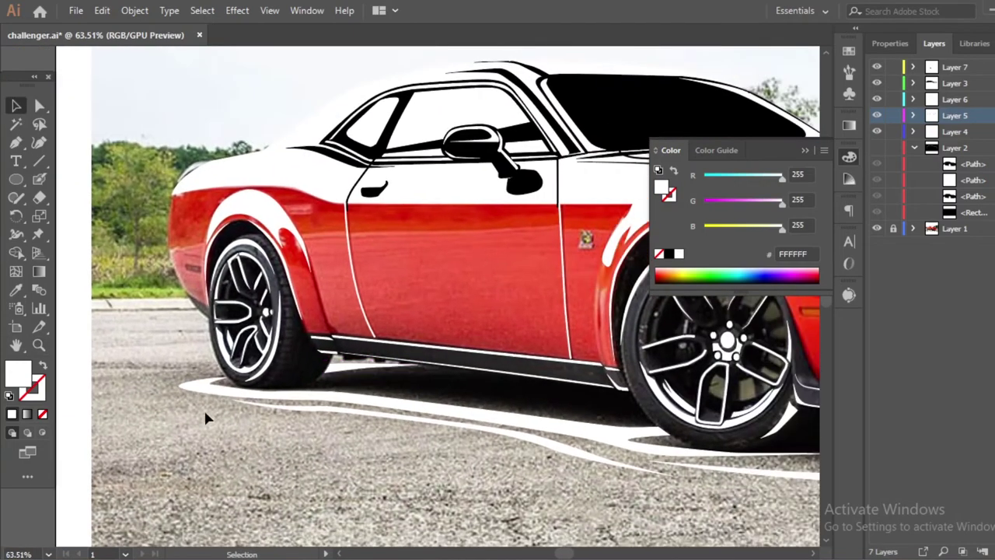
{"action": "scroll", "coordinate": [206, 418], "scroll_direction": "down", "scroll_amount": 2}
{"action": "scroll", "coordinate": [366, 402], "scroll_direction": "down", "scroll_amount": 2}
{"action": "left_click", "coordinate": [877, 148]}
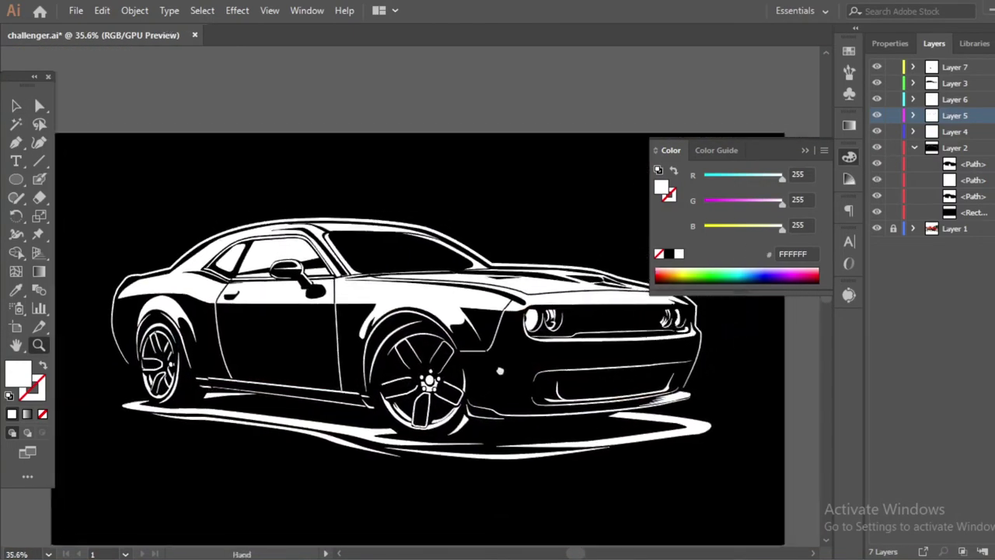
Pen-draw a curved side stripe from the rear fender along the door to its front edge
{"action": "scroll", "coordinate": [366, 325], "scroll_direction": "up", "scroll_amount": 1}
{"action": "scroll", "coordinate": [342, 311], "scroll_direction": "up", "scroll_amount": 1}
{"action": "scroll", "coordinate": [276, 270], "scroll_direction": "up", "scroll_amount": 1}
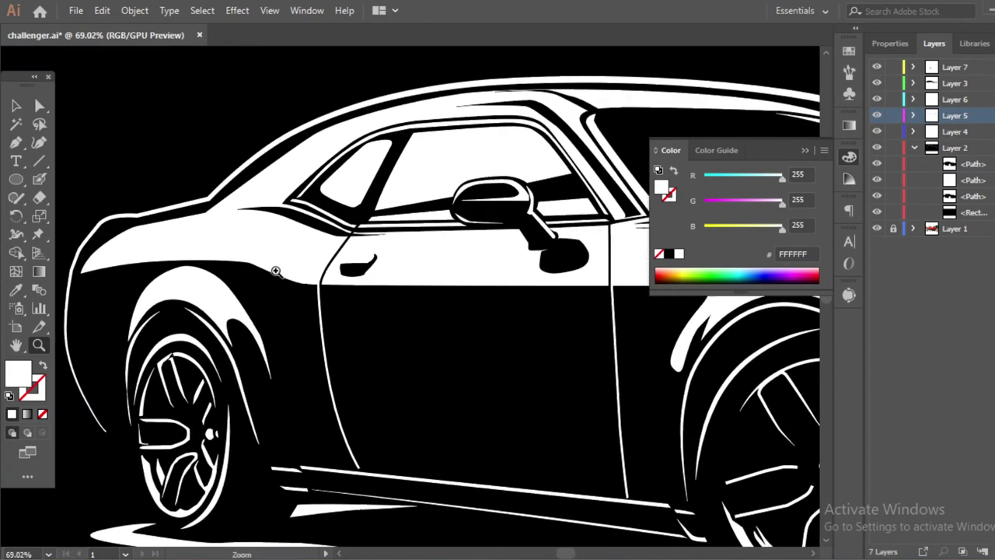
{"action": "scroll", "coordinate": [303, 270], "scroll_direction": "up", "scroll_amount": 1}
{"action": "key", "text": "p"}
{"action": "scroll", "coordinate": [334, 268], "scroll_direction": "down", "scroll_amount": 1}
{"action": "left_click", "coordinate": [203, 241]}
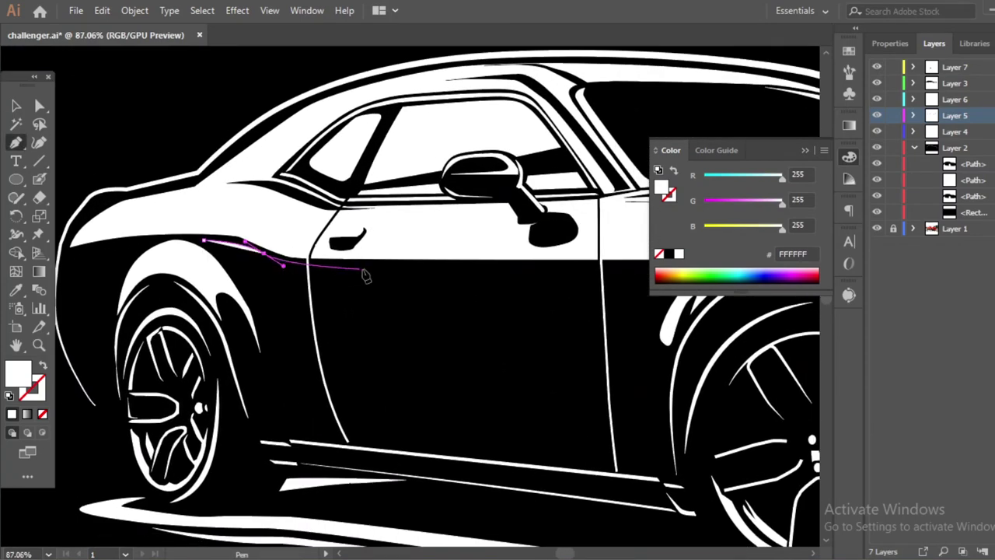
{"action": "left_click_drag", "start_coordinate": [578, 290], "coordinate": [472, 286]}
{"action": "left_click", "coordinate": [588, 257]}
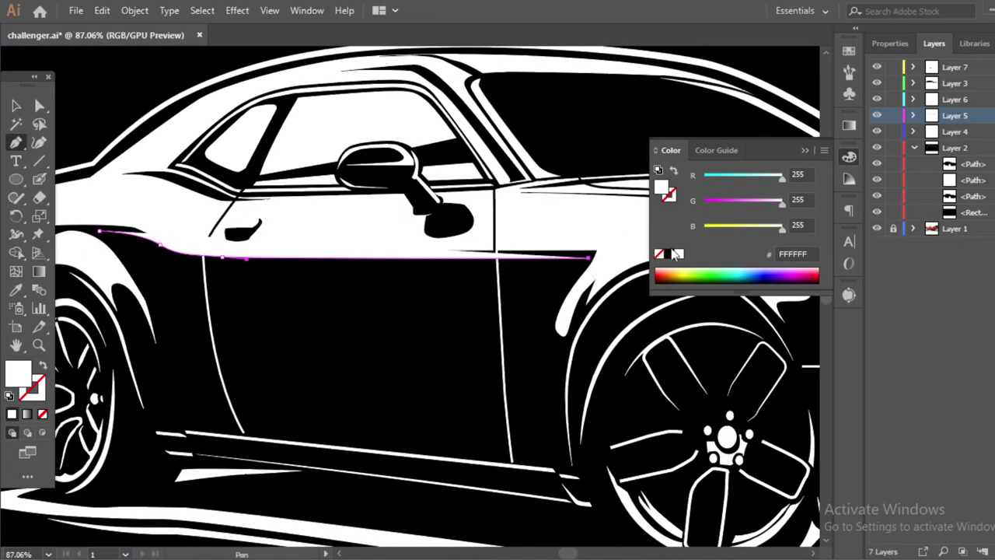
Give the stripe a white 4 pt stroke with an elliptical tapered width profile
{"action": "key", "text": "shift+x"}
{"action": "left_click", "coordinate": [927, 230]}
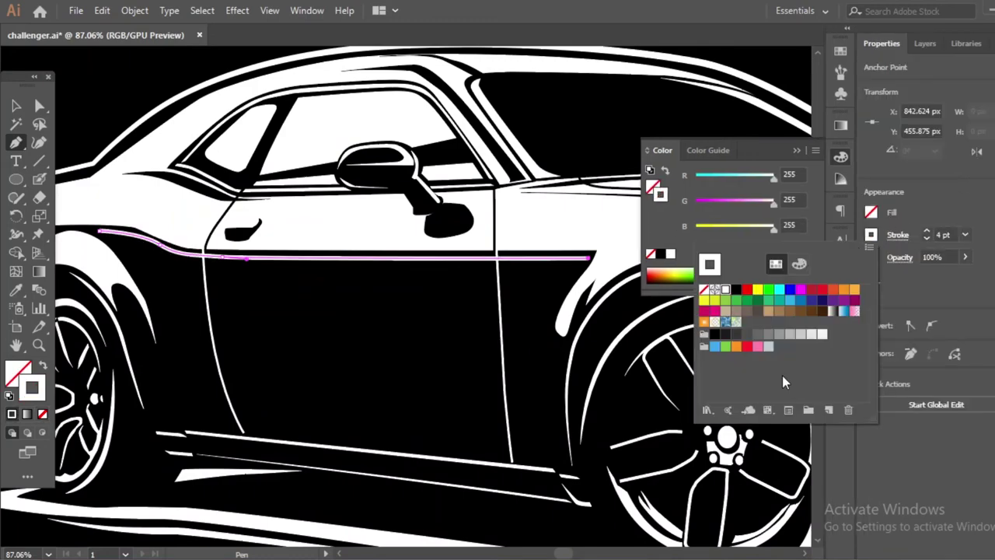
{"action": "left_click", "coordinate": [898, 234]}
{"action": "left_click", "coordinate": [859, 474]}
{"action": "left_click", "coordinate": [812, 343]}
Pen-draw a short curved line along the rear quarter
{"action": "key", "text": "z"}
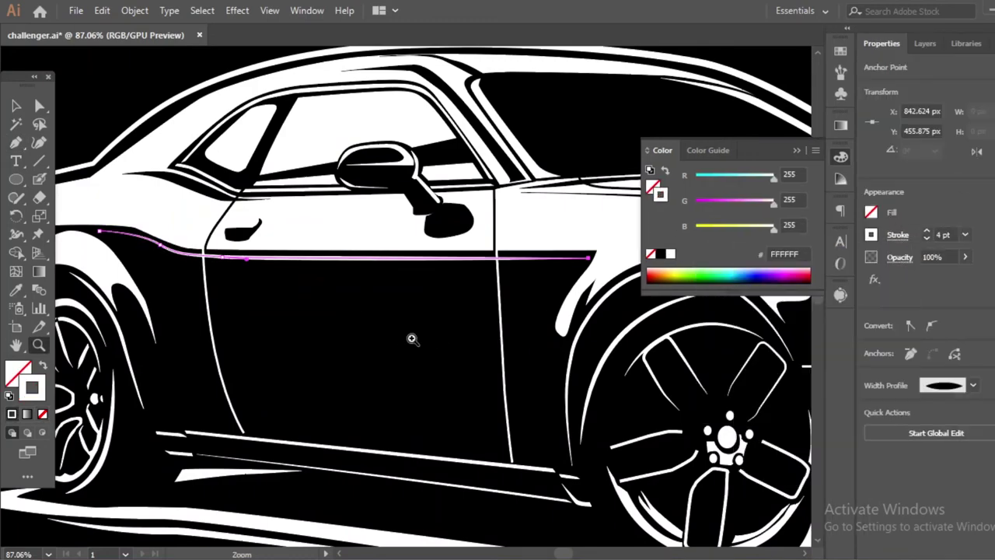
{"action": "mouse_move", "coordinate": [411, 338]}
{"action": "left_mouse_down"}
{"action": "mouse_move", "coordinate": [200, 370]}
{"action": "mouse_move", "coordinate": [223, 368]}
{"action": "mouse_move", "coordinate": [217, 303]}
{"action": "left_mouse_up"}
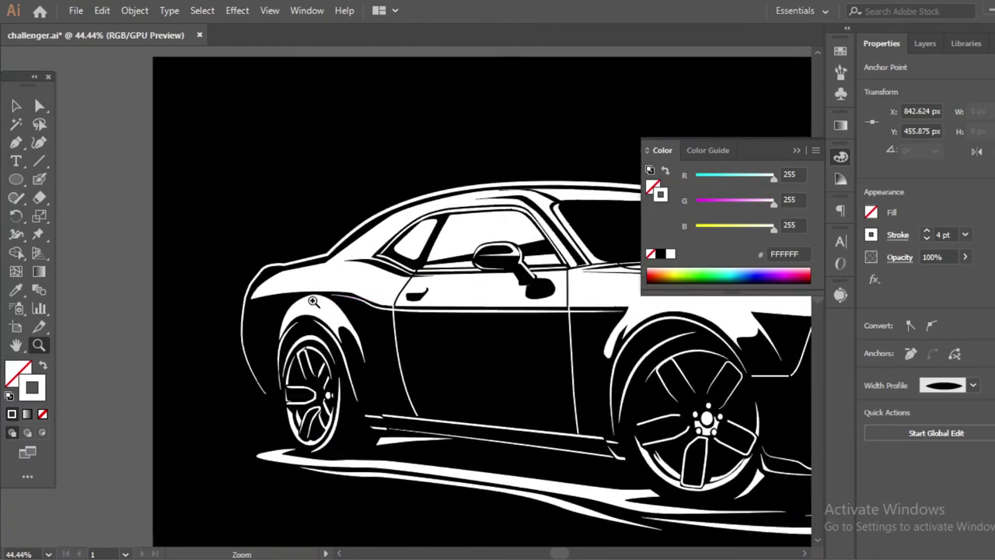
{"action": "key", "text": "p"}
{"action": "left_click", "coordinate": [239, 296]}
{"action": "left_click_drag", "start_coordinate": [323, 268], "coordinate": [340, 266]}
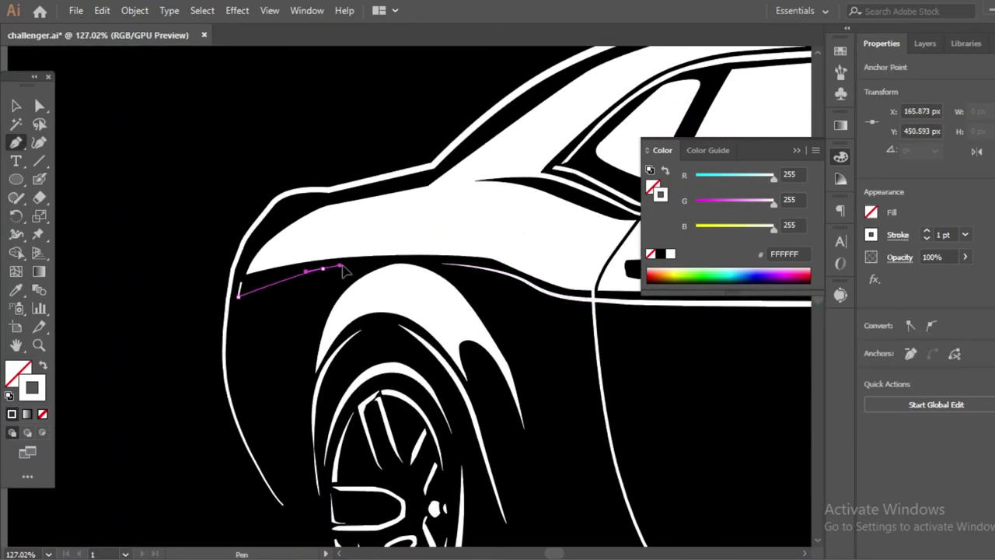
Zoom in on the front fender and hide Layer 2 to reveal the red photo
{"action": "key", "text": "z"}
{"action": "mouse_move", "coordinate": [437, 276]}
{"action": "left_mouse_down"}
{"action": "mouse_move", "coordinate": [289, 345]}
{"action": "mouse_move", "coordinate": [428, 322]}
{"action": "left_mouse_up"}
{"action": "left_click", "coordinate": [428, 322]}
{"action": "key", "text": "p"}
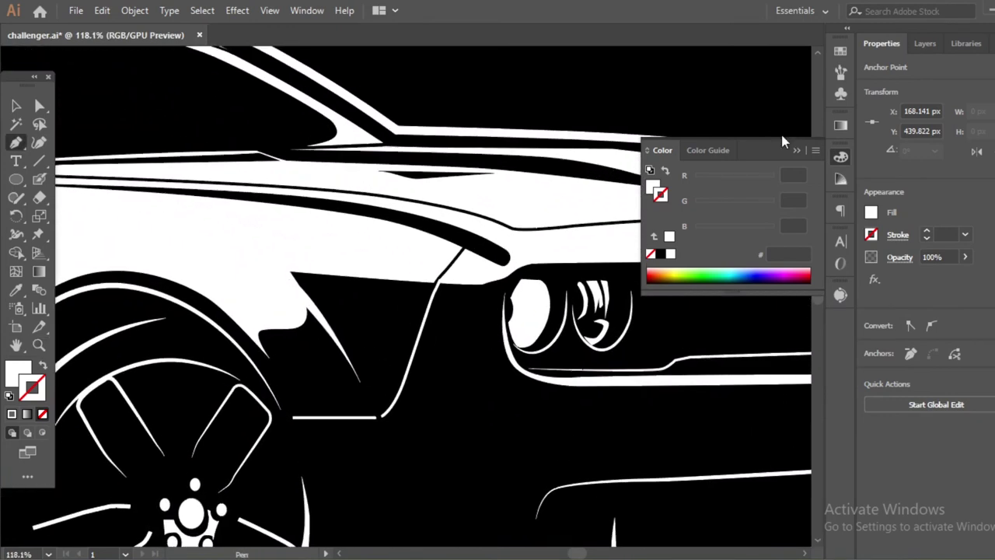
{"action": "left_click", "coordinate": [932, 44]}
{"action": "left_click", "coordinate": [877, 148]}
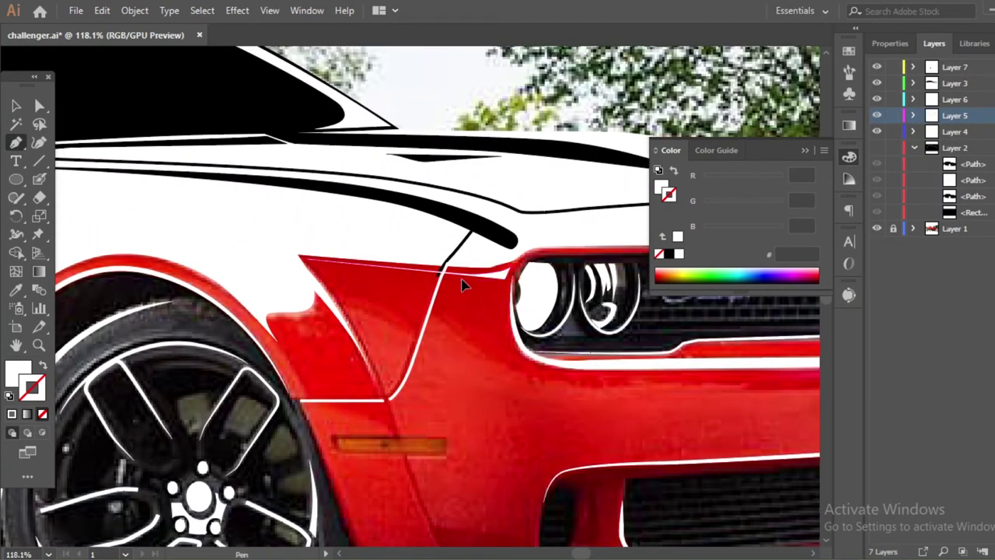
Finish the previous white line, then add a new layer for the stripes
{"action": "left_click", "coordinate": [464, 276]}
{"action": "left_click", "coordinate": [678, 253]}
{"action": "key", "text": "z"}
{"action": "left_click_drag", "start_coordinate": [435, 311], "coordinate": [327, 311]}
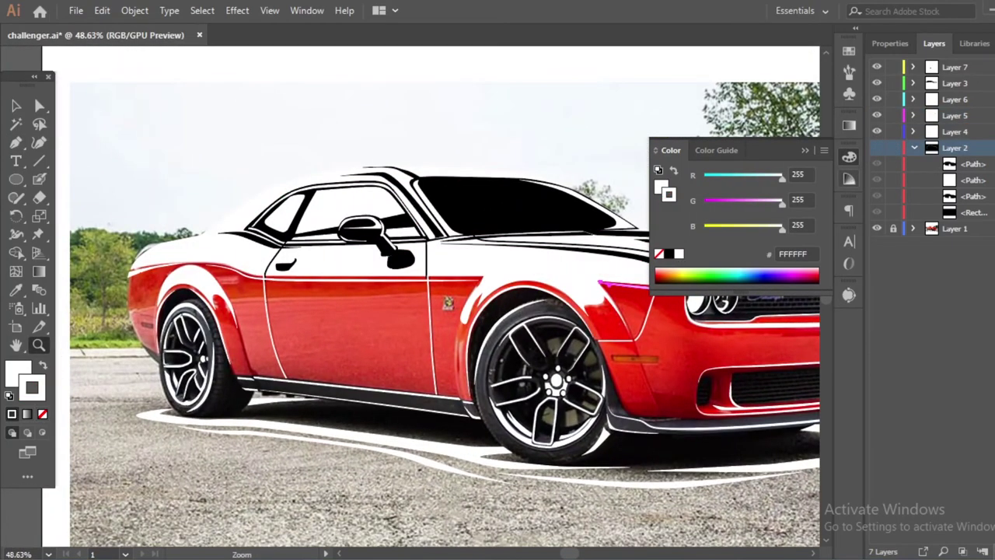
{"action": "key", "text": "ctrl+l"}
{"action": "left_click_drag", "start_coordinate": [155, 336], "coordinate": [184, 334]}
Pen-draw unstroked white stripe panels behind the rear wheel arch and across the lower door
{"action": "key", "text": "p"}
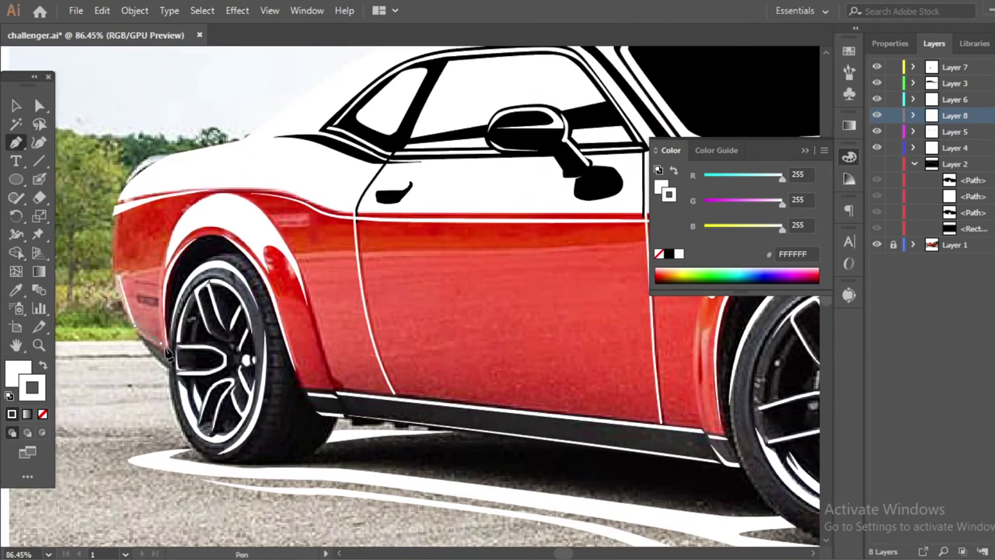
{"action": "scroll", "coordinate": [298, 329], "scroll_direction": "right", "scroll_amount": 2}
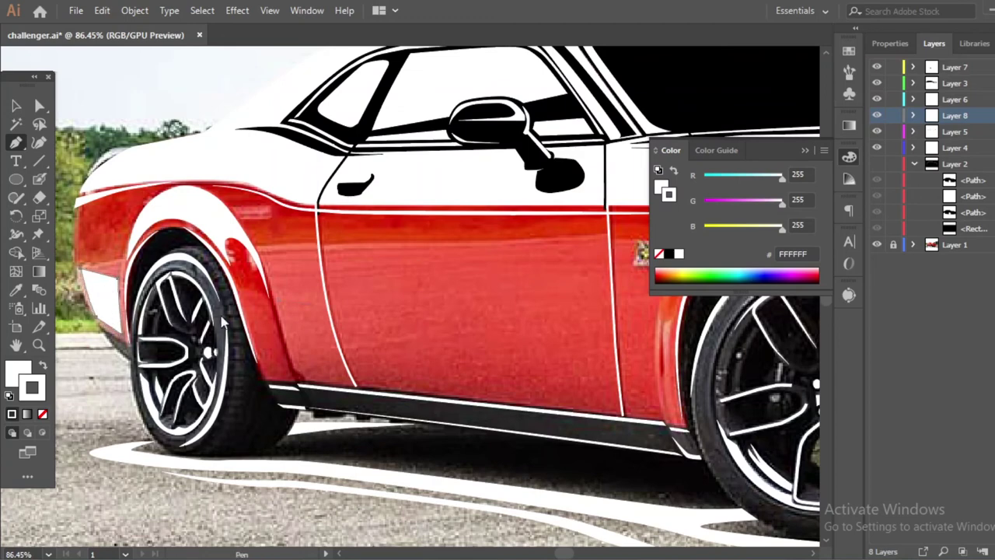
{"action": "key", "text": "slash"}
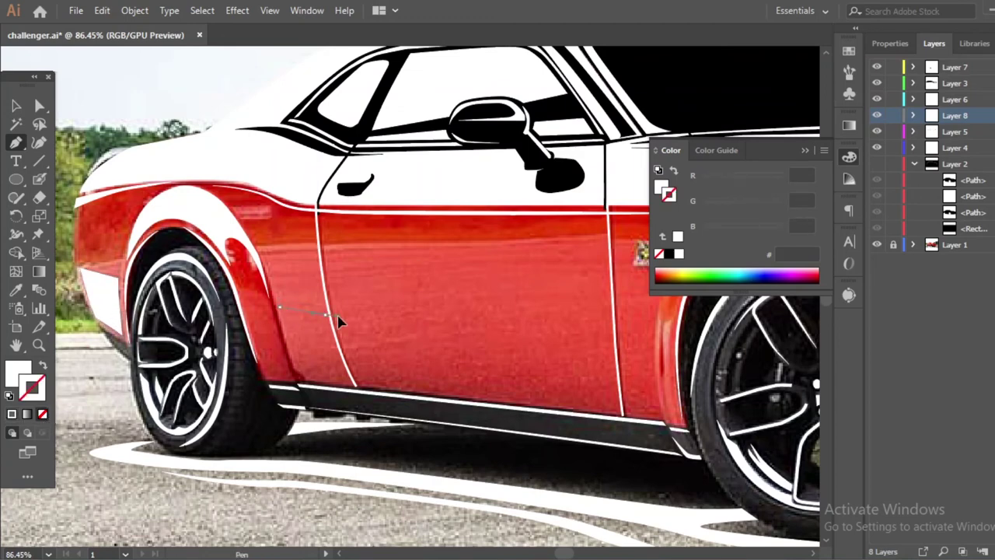
{"action": "left_click", "coordinate": [347, 381]}
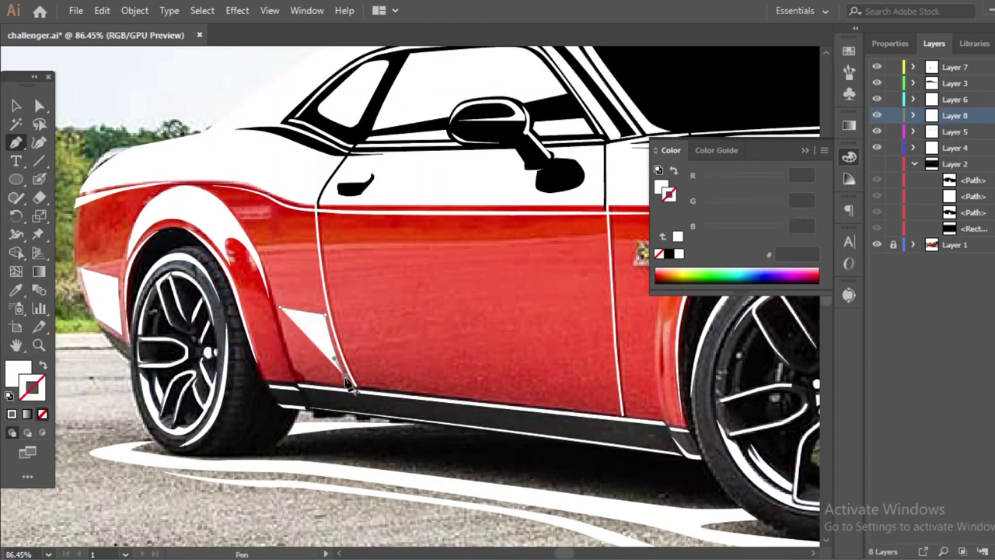
{"action": "left_click", "coordinate": [295, 373]}
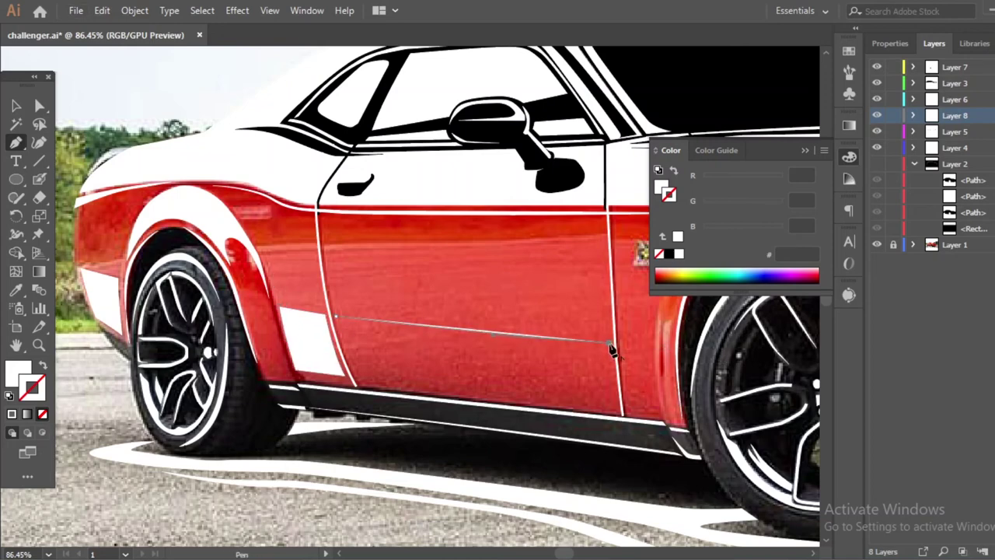
{"action": "left_click", "coordinate": [620, 412]}
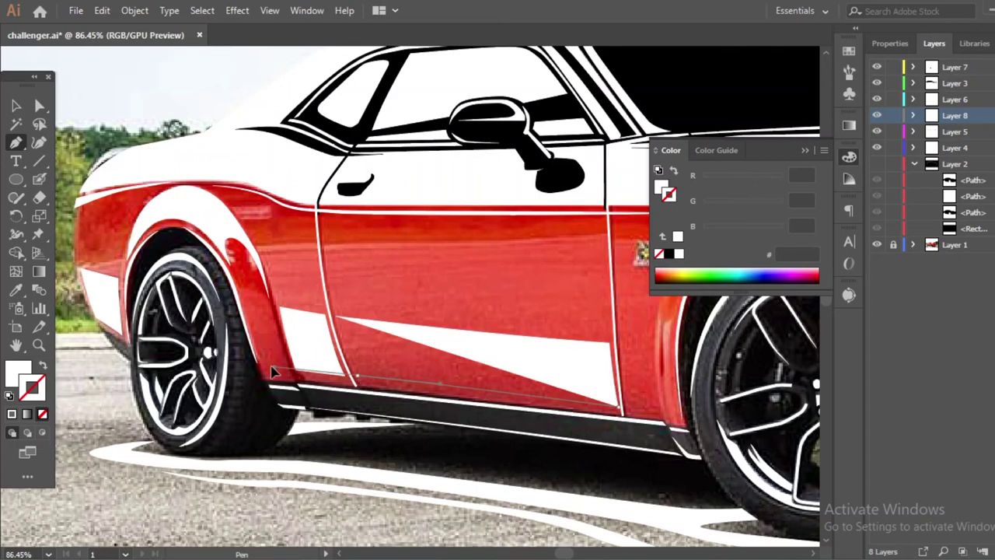
{"action": "left_click", "coordinate": [356, 381]}
Restore the black background to check the new side stripes
{"action": "scroll", "coordinate": [335, 296], "scroll_direction": "right", "scroll_amount": 3}
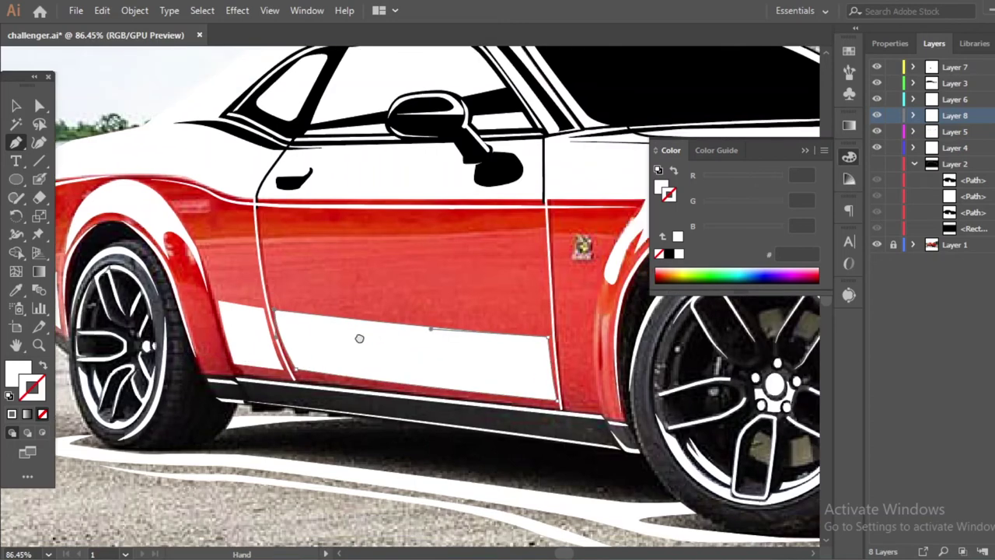
{"action": "scroll", "coordinate": [436, 327], "scroll_direction": "right", "scroll_amount": 3}
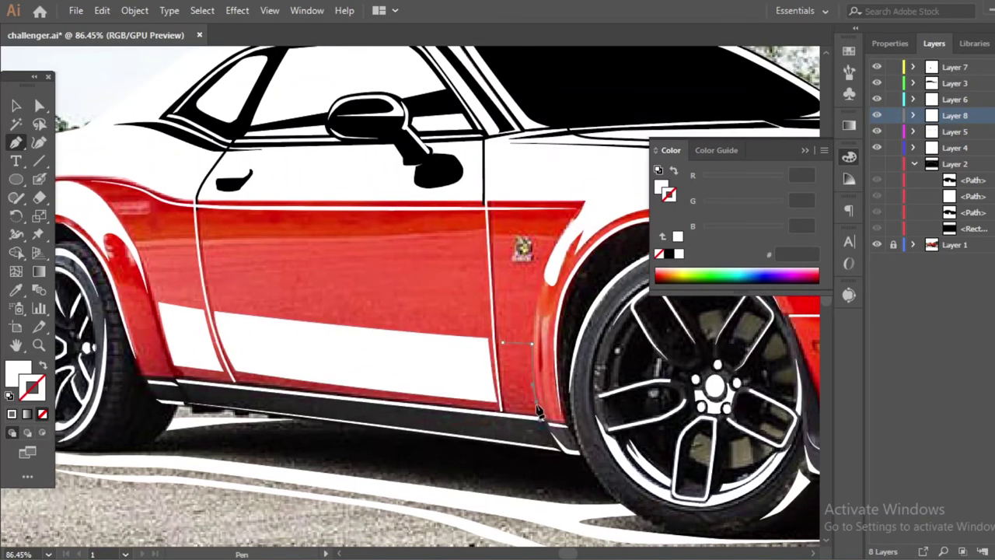
{"action": "scroll", "coordinate": [502, 350], "scroll_direction": "right", "scroll_amount": 3}
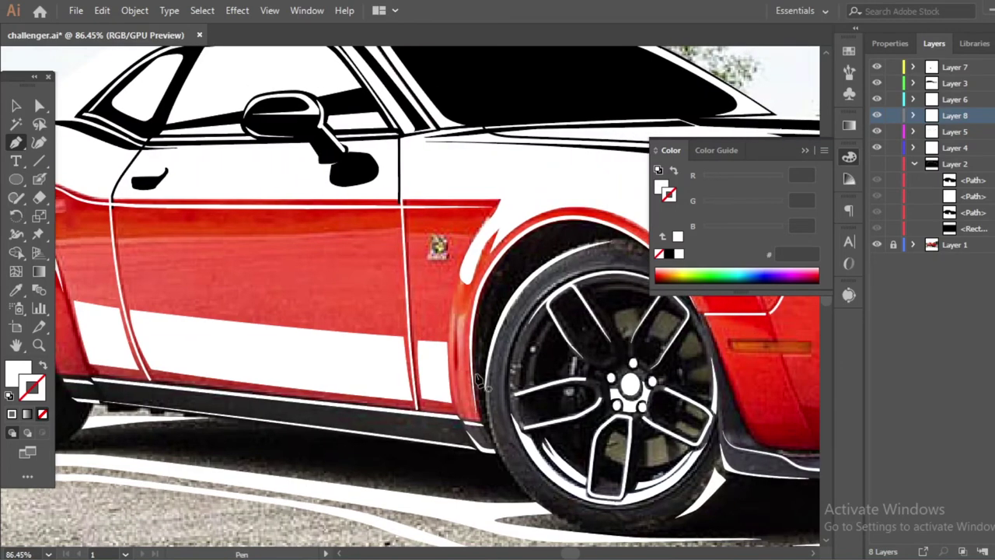
{"action": "scroll", "coordinate": [447, 423], "scroll_direction": "up", "scroll_amount": 3}
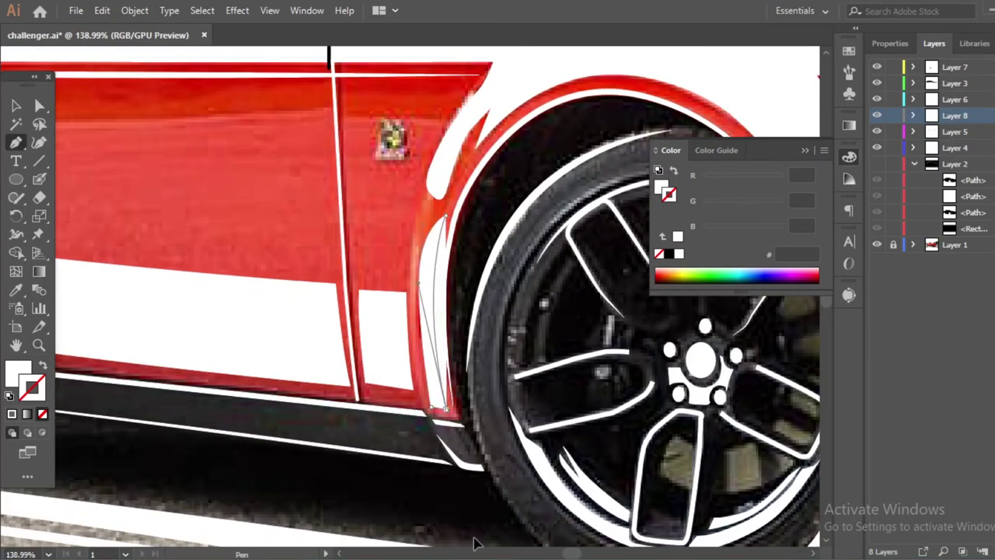
{"action": "left_click", "coordinate": [380, 377], "text": "ctrl+alt"}
{"action": "scroll", "coordinate": [380, 377], "scroll_direction": "down", "scroll_amount": 3}
{"action": "scroll", "coordinate": [405, 377], "scroll_direction": "down", "scroll_amount": 1}
{"action": "scroll", "coordinate": [420, 376], "scroll_direction": "right", "scroll_amount": 2}
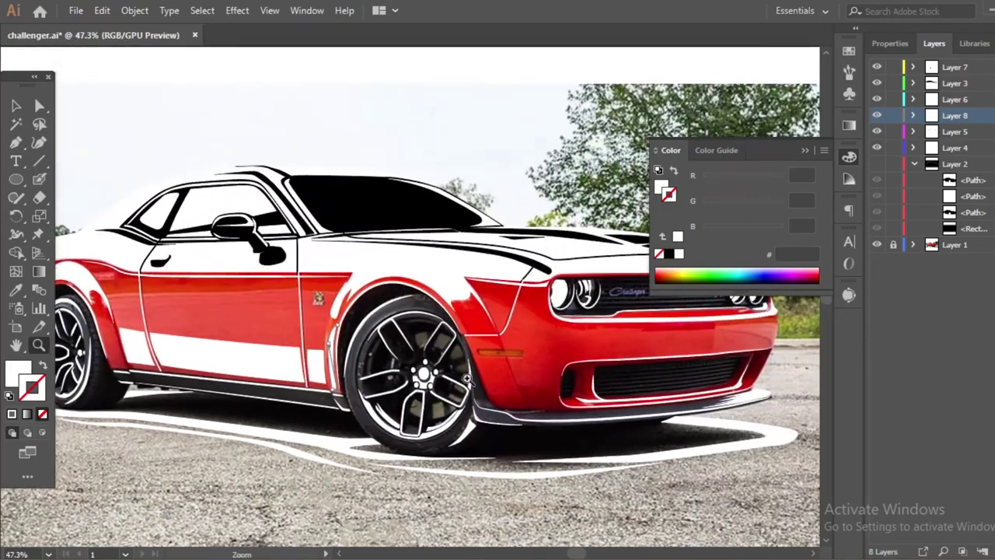
{"action": "key", "text": "ctrl+alt+3"}
{"action": "scroll", "coordinate": [432, 375], "scroll_direction": "down", "scroll_amount": 2}
{"action": "scroll", "coordinate": [432, 376], "scroll_direction": "down", "scroll_amount": 1}
Hide the artwork layer and Pen-draw white stripe blocks on the front bumper corner
{"action": "scroll", "coordinate": [529, 346], "scroll_direction": "up", "scroll_amount": 3}
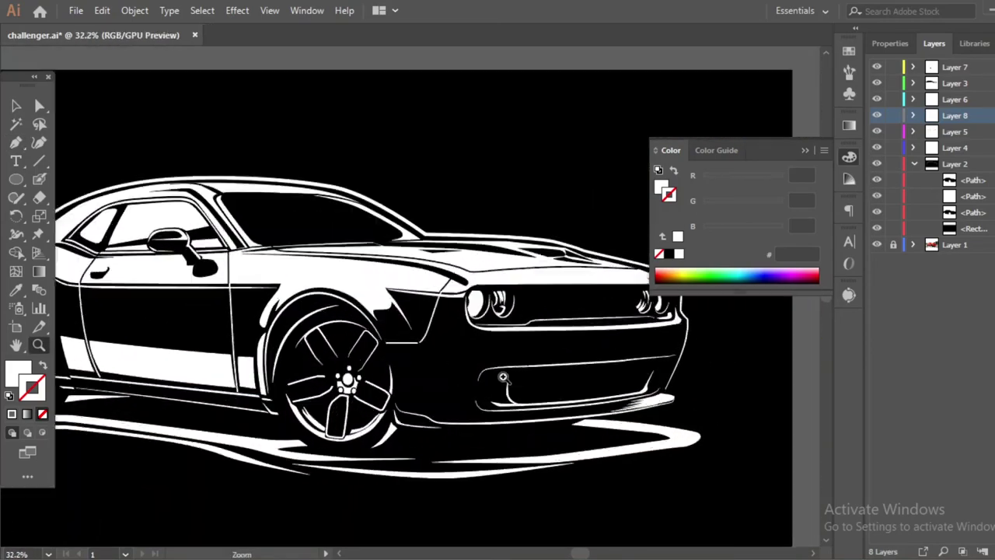
{"action": "scroll", "coordinate": [529, 346], "scroll_direction": "up", "scroll_amount": 1}
{"action": "left_click", "coordinate": [877, 165]}
{"action": "key", "text": "p"}
{"action": "scroll", "coordinate": [393, 331], "scroll_direction": "up", "scroll_amount": 2}
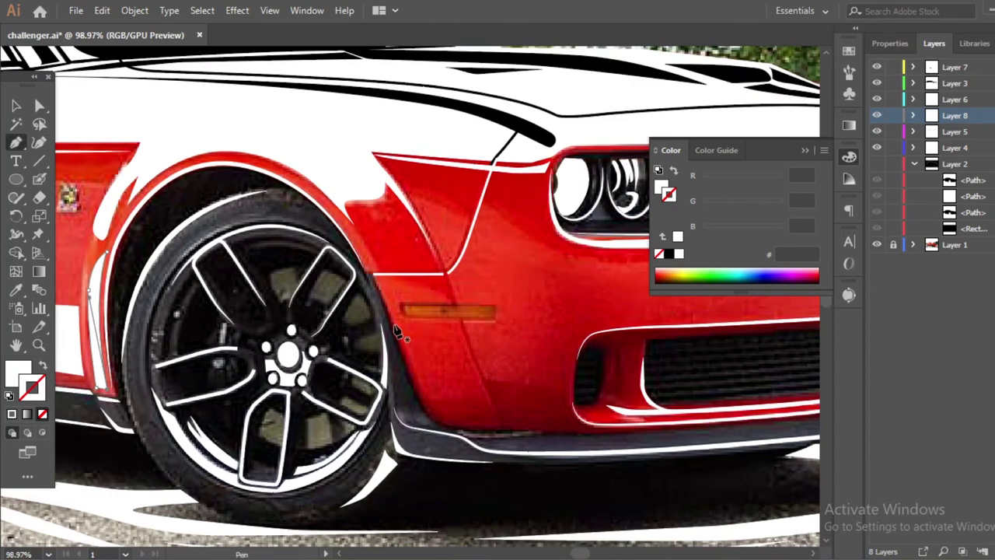
{"action": "left_click", "coordinate": [421, 390]}
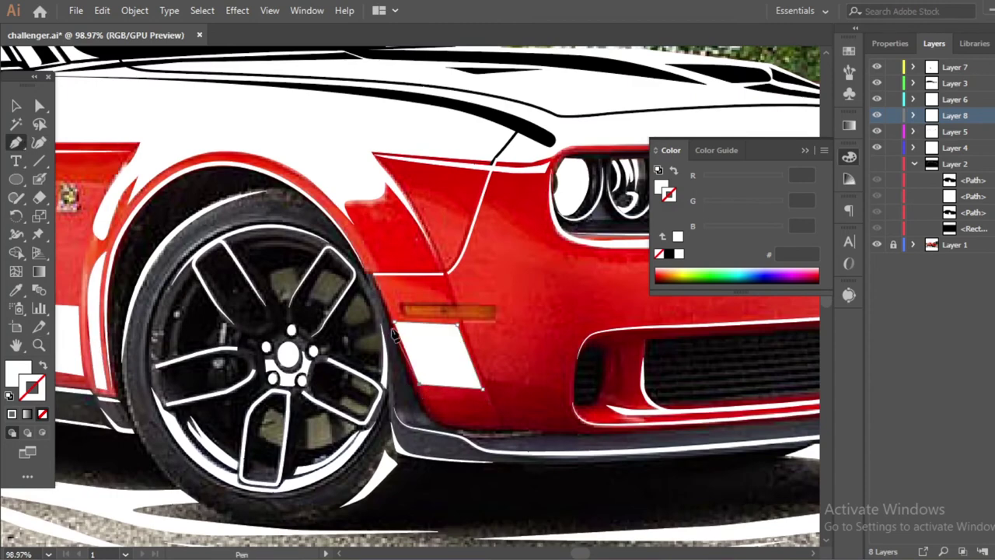
{"action": "left_click", "coordinate": [544, 384]}
{"action": "left_click", "coordinate": [558, 333]}
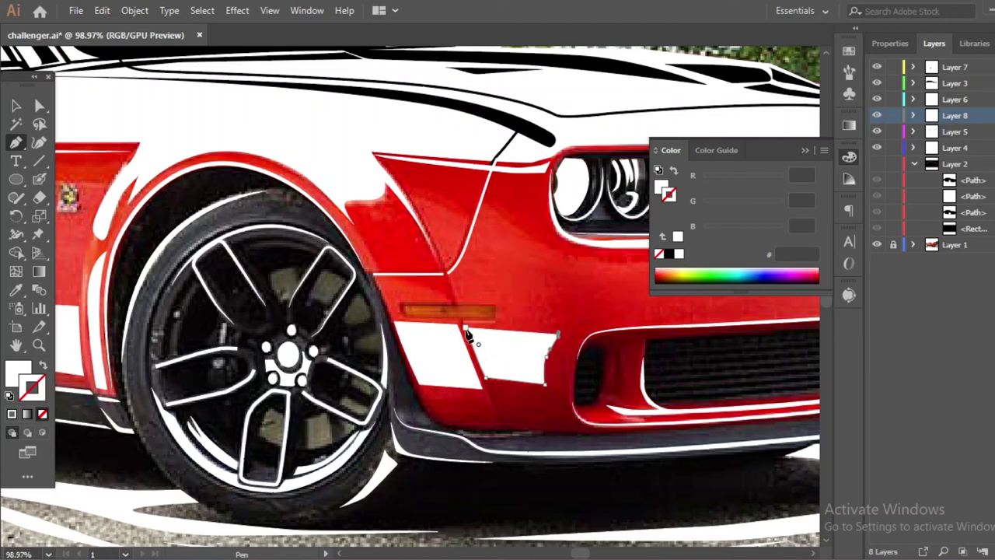
Check the front stripes against the artwork, then zoom into the front bumper over the photo
{"action": "key", "text": "z"}
{"action": "left_click", "coordinate": [467, 310], "text": "alt"}
{"action": "left_click", "coordinate": [877, 163]}
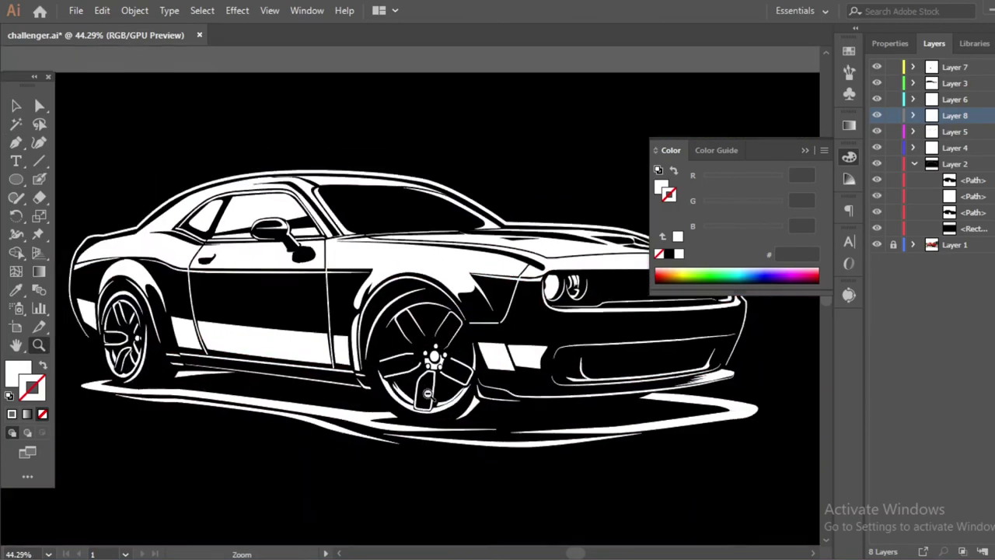
{"action": "left_click", "coordinate": [392, 382], "text": "alt"}
{"action": "left_click_drag", "start_coordinate": [392, 382], "coordinate": [496, 365]}
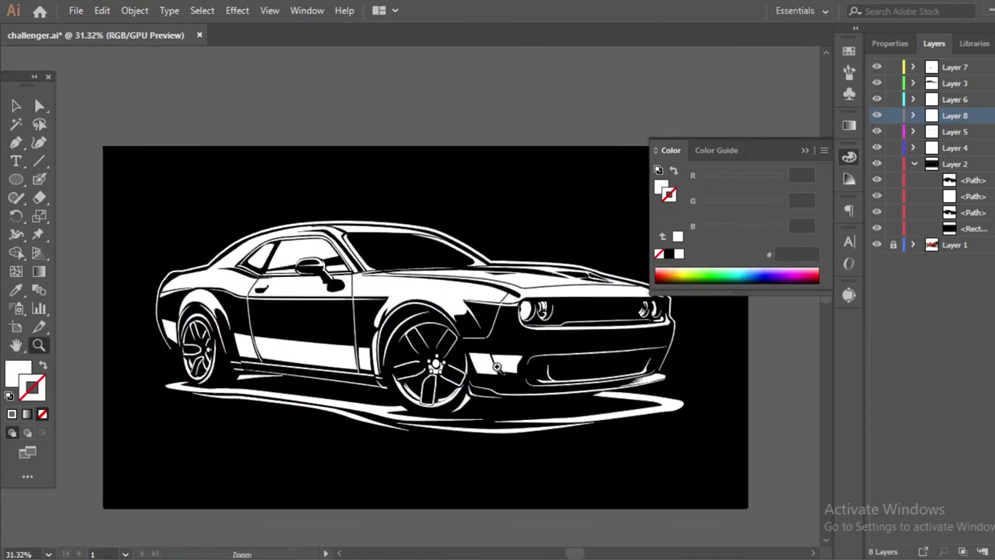
{"action": "left_click", "coordinate": [877, 163]}
{"action": "left_click_drag", "start_coordinate": [619, 395], "coordinate": [282, 411]}
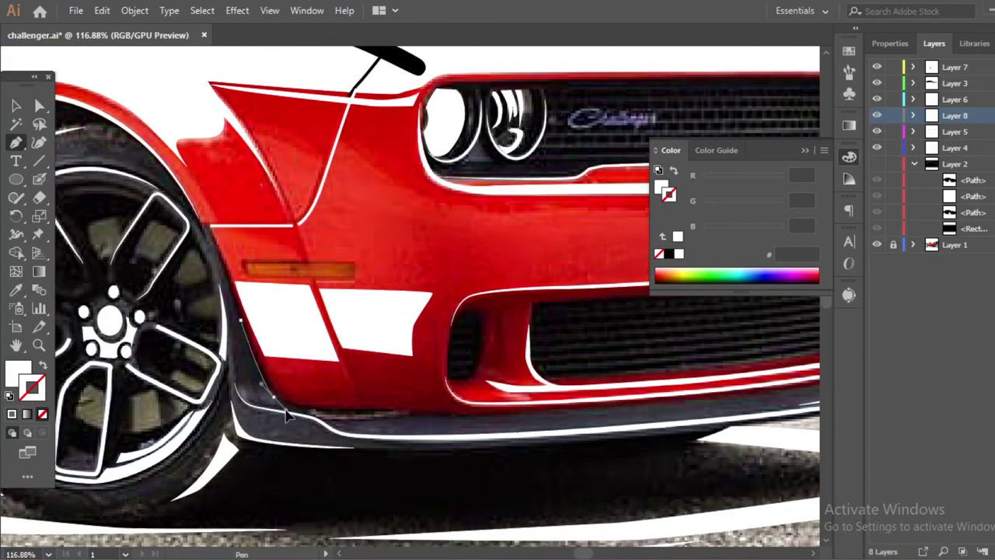
Trace the lower bumper lip and make it a 2 pt white stroke
{"action": "left_click", "coordinate": [468, 418]}
{"action": "left_click", "coordinate": [581, 412]}
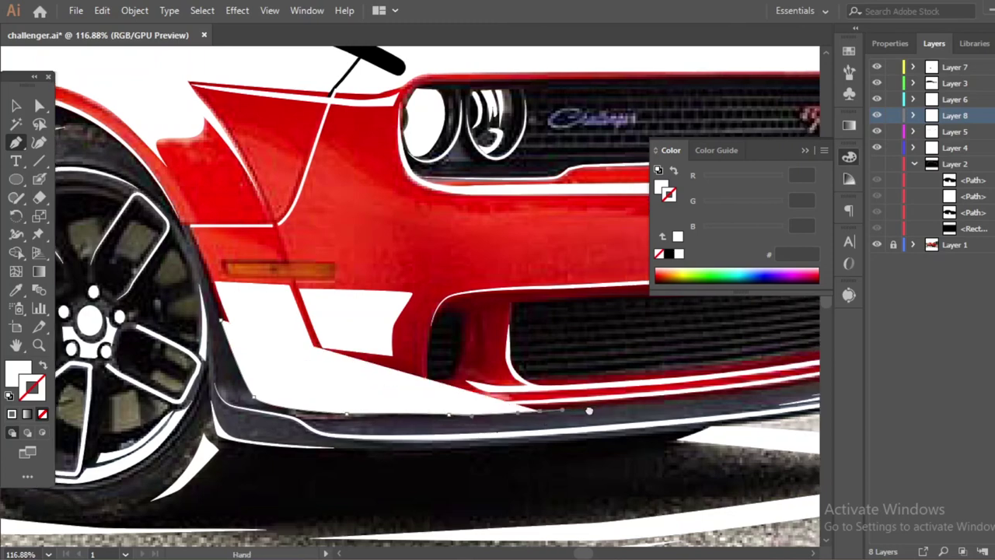
{"action": "scroll", "coordinate": [582, 412], "scroll_direction": "right", "scroll_amount": 3}
{"action": "left_click", "coordinate": [595, 405]}
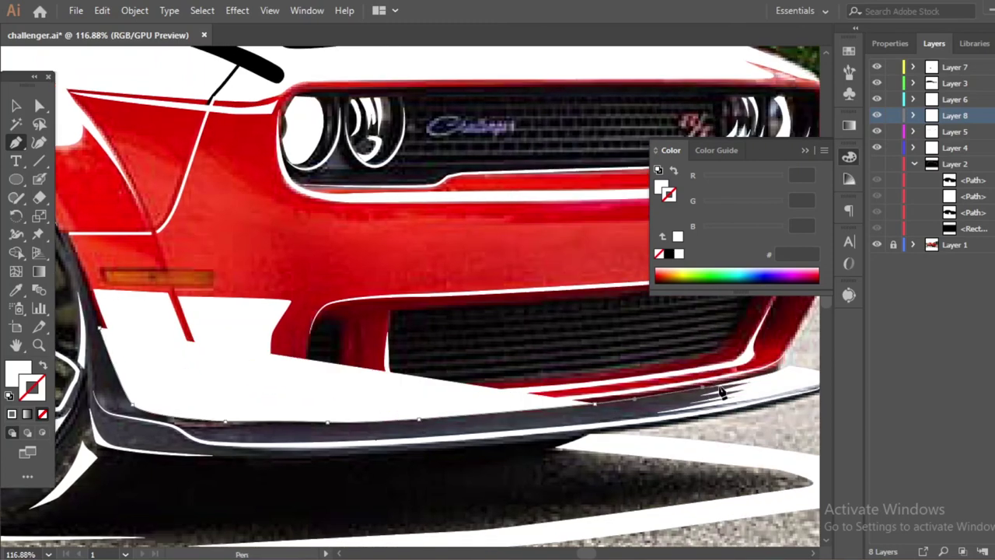
{"action": "left_click", "coordinate": [703, 385]}
{"action": "left_click", "coordinate": [669, 255]}
{"action": "key", "text": "shift+x"}
{"action": "left_click", "coordinate": [890, 43]}
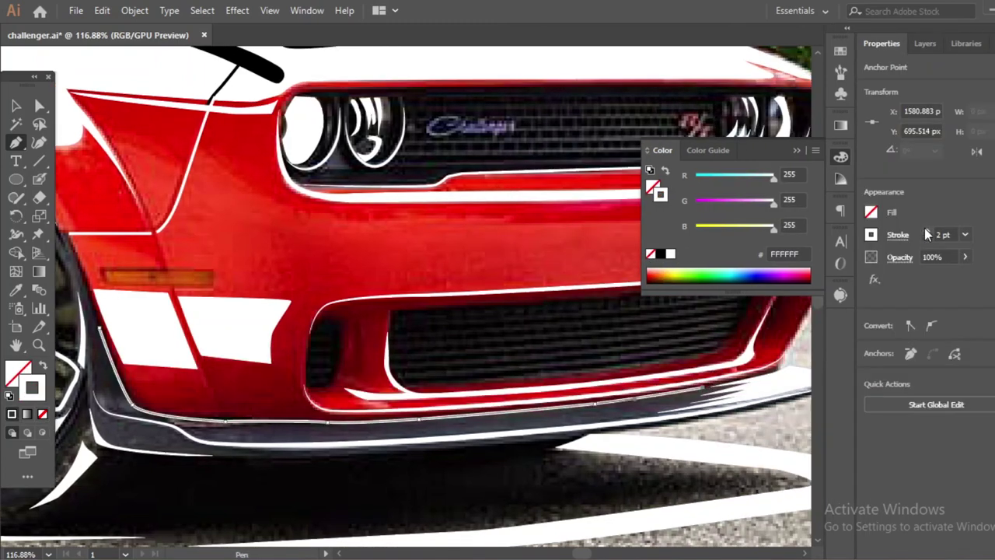
{"action": "left_click", "coordinate": [898, 234]}
{"action": "left_click", "coordinate": [859, 474]}
{"action": "left_click", "coordinate": [808, 313]}
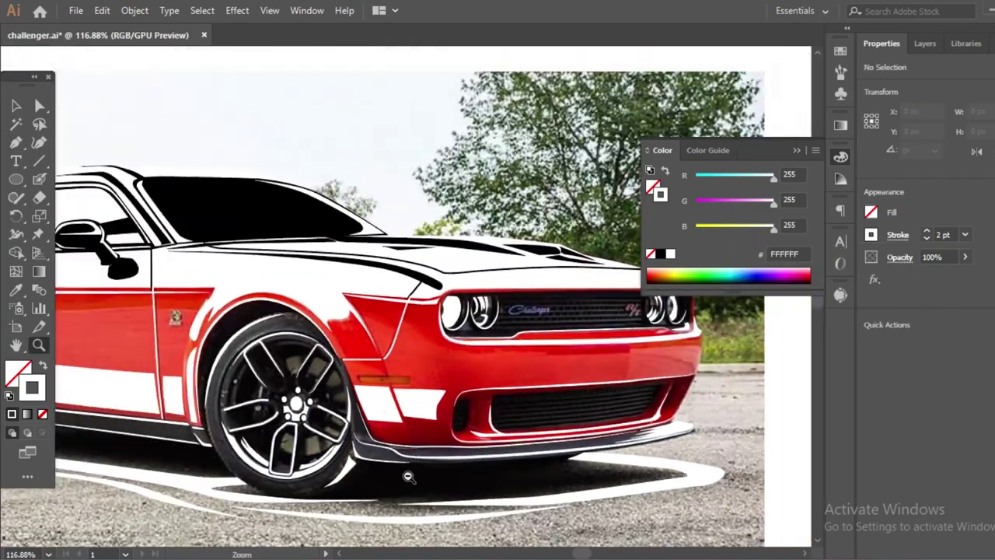
{"action": "left_click", "coordinate": [933, 43]}
Turn Layer 2 back on and zoom around to review the complete Challenger line art
{"action": "left_click", "coordinate": [877, 163]}
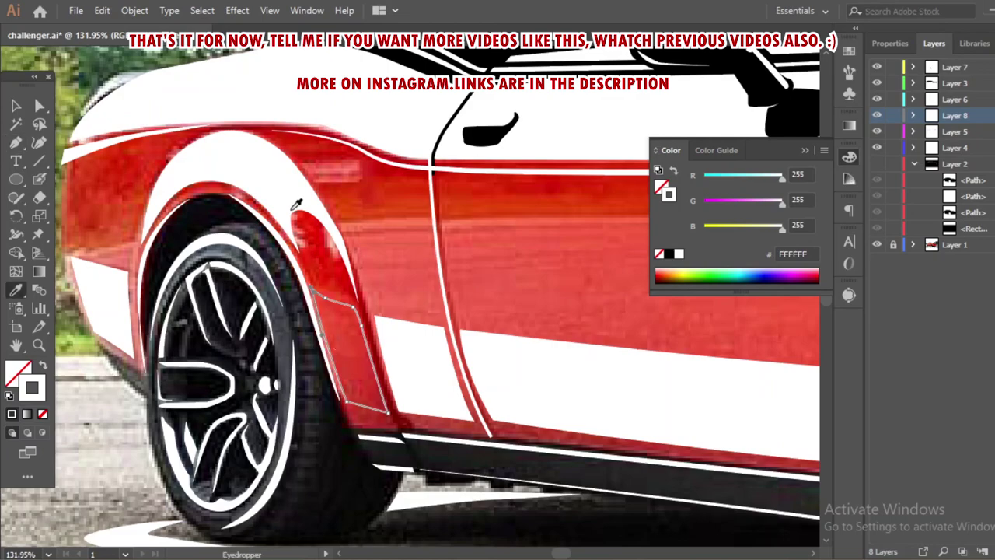
{"action": "key", "text": "z"}
{"action": "left_click_drag", "start_coordinate": [296, 204], "coordinate": [271, 394]}
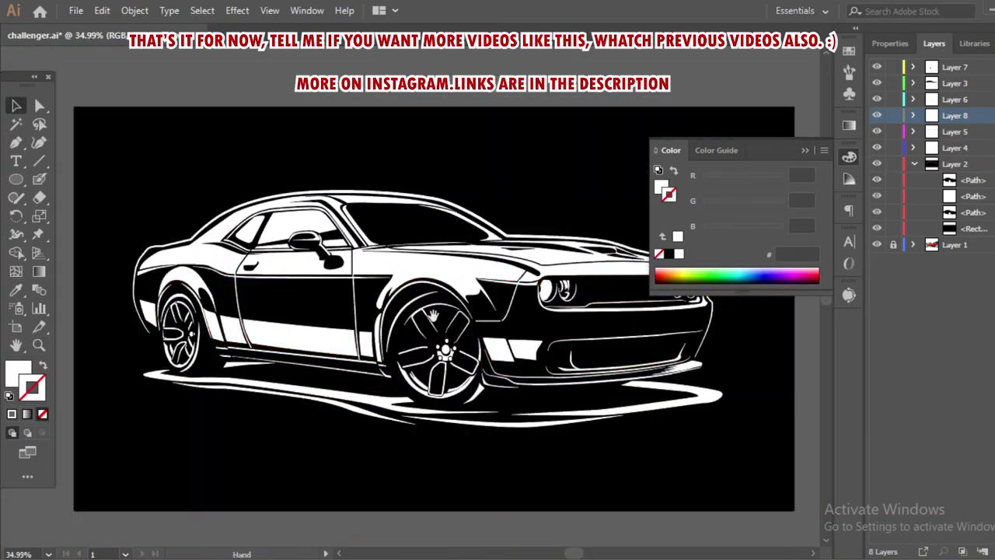
{"action": "left_click_drag", "start_coordinate": [432, 315], "coordinate": [395, 362]}
{"action": "key", "text": "z"}
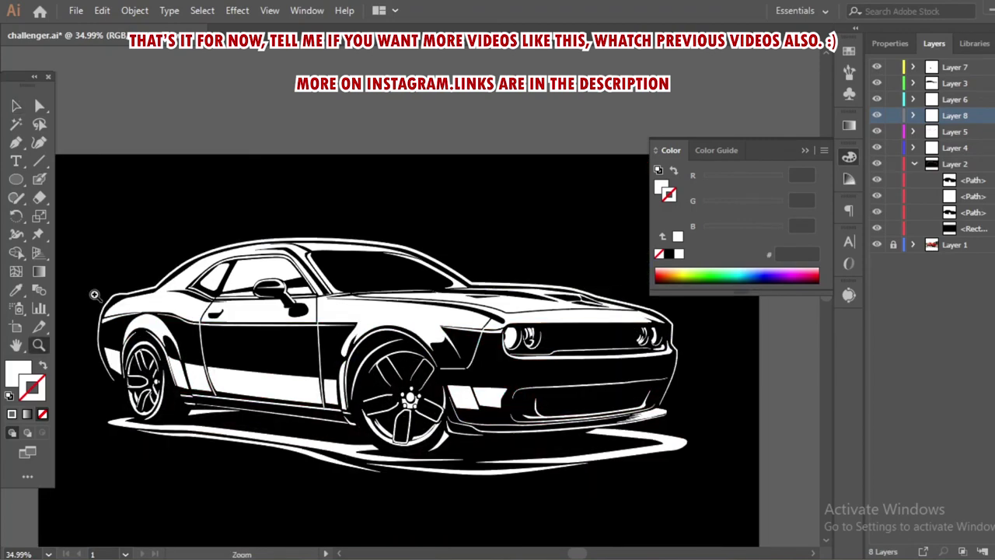
{"action": "left_click_drag", "start_coordinate": [94, 294], "coordinate": [202, 295]}
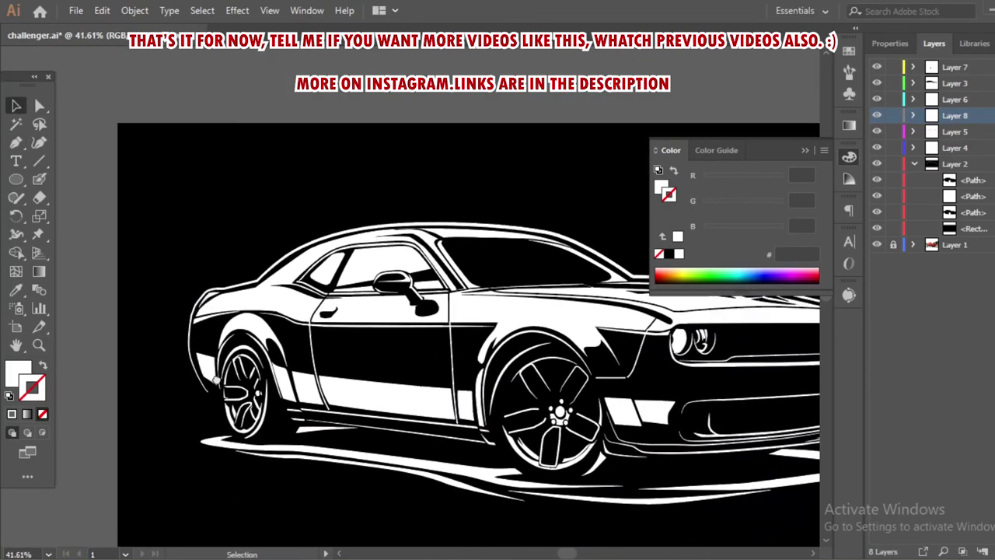
{"action": "left_click_drag", "start_coordinate": [441, 354], "coordinate": [412, 332]}
{"action": "key", "text": "z"}
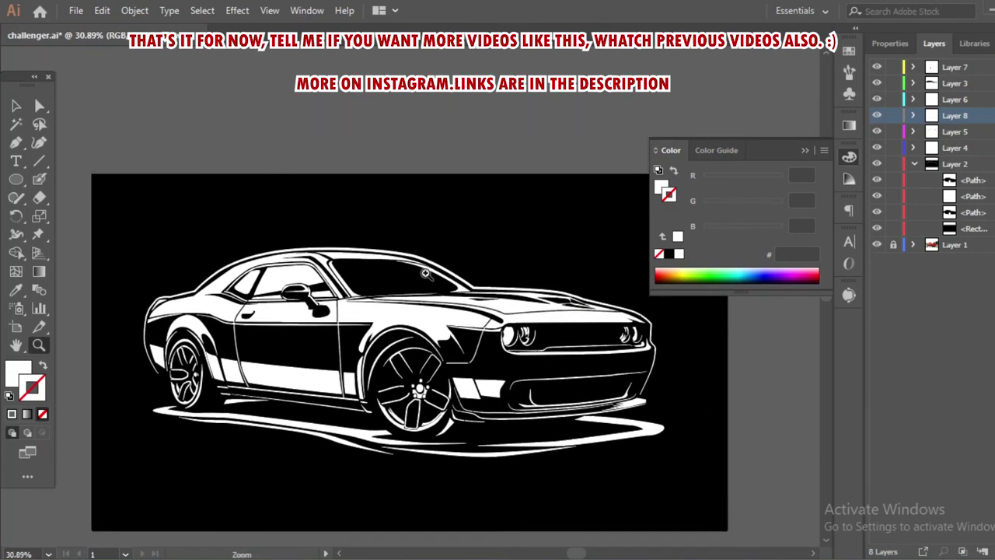
{"action": "left_click_drag", "start_coordinate": [358, 290], "coordinate": [359, 305]}
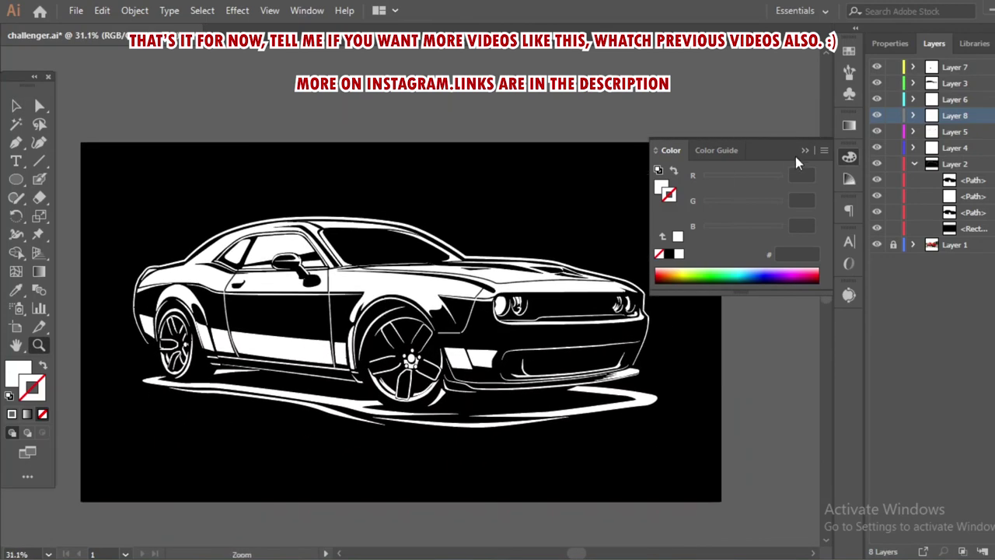